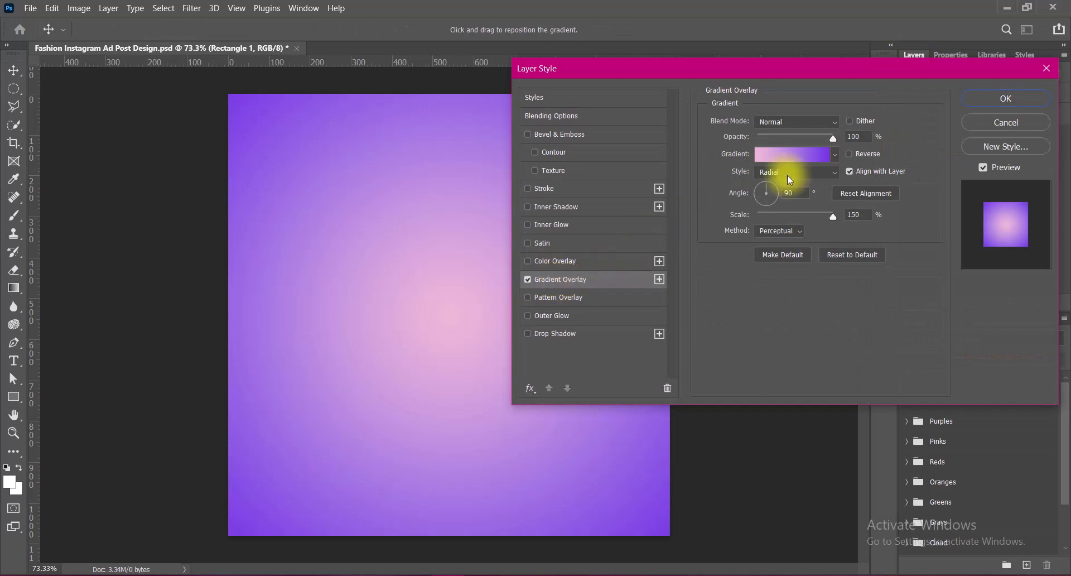
# - Apply the Gray_06 preset from the Grays gradient folder to the layer's Gradient Overlay
pyautogui.click(835, 154)
pyautogui.scroll(-3, 809, 223)
pyautogui.click(721, 236)
pyautogui.scroll(-2, 852, 219)
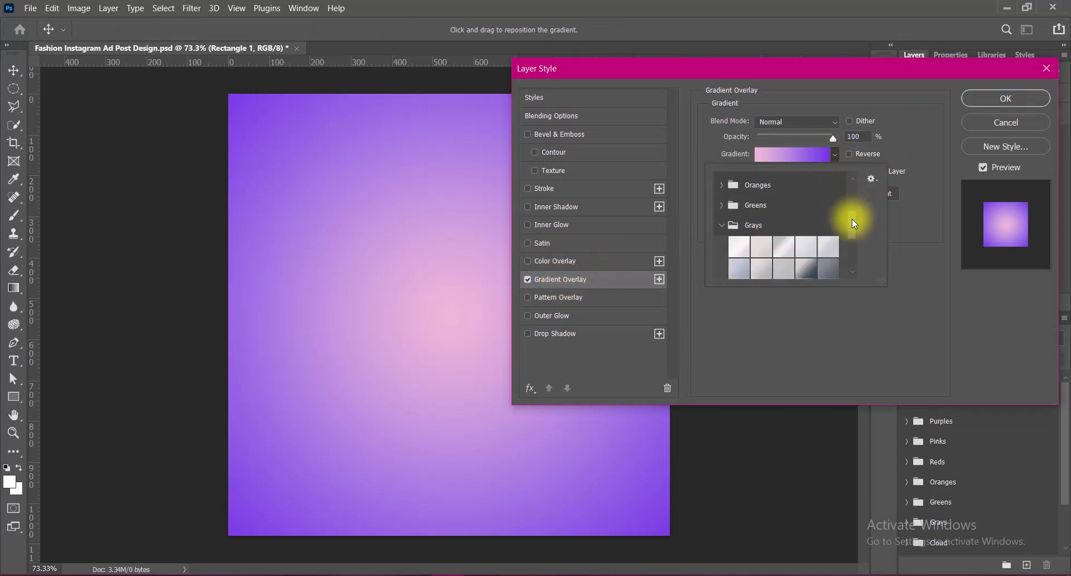
pyautogui.click(744, 239)
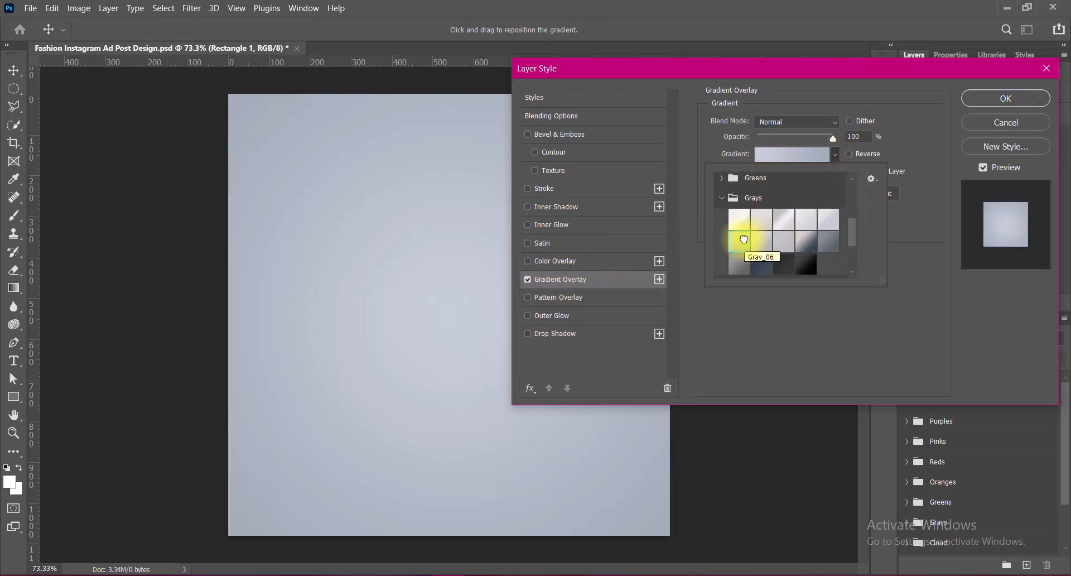
pyautogui.click(900, 232)
# - Change the starting color stop of the overlay gradient to white
pyautogui.click(792, 155)
pyautogui.doubleClick(760, 387)
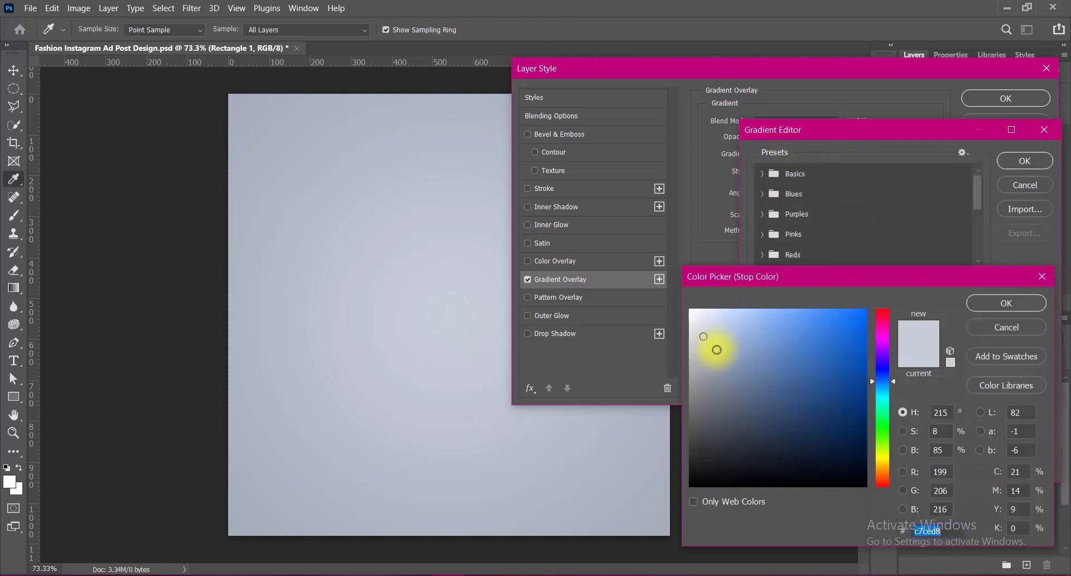
pyautogui.moveTo(717, 349); pyautogui.dragTo(676, 279)
pyautogui.click(990, 303)
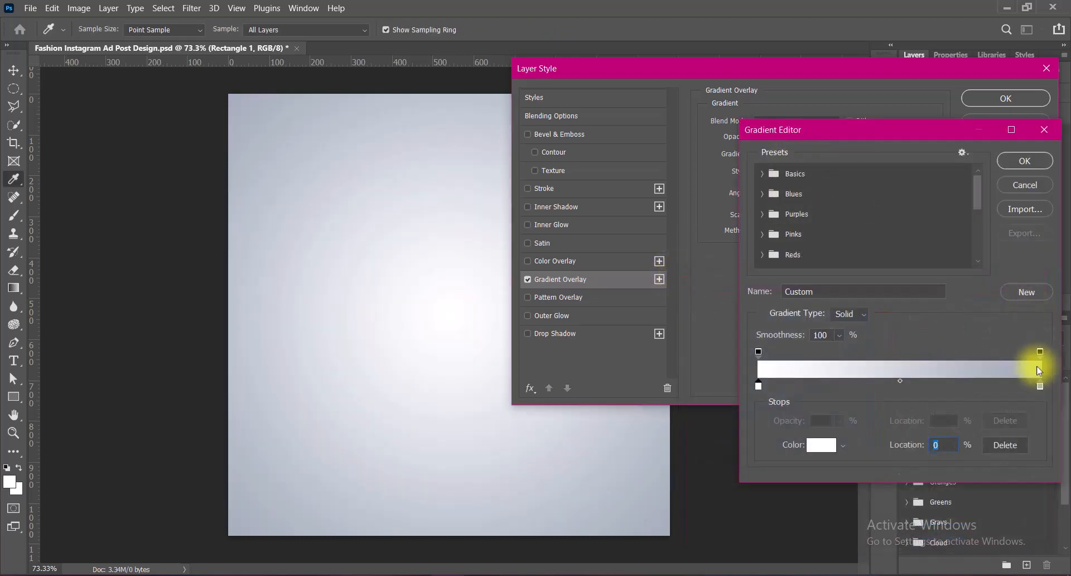
# - Set the gradient's end color stop to light blue cbdaf5 and accept the edited gradient
pyautogui.doubleClick(1040, 386)
pyautogui.click(715, 312)
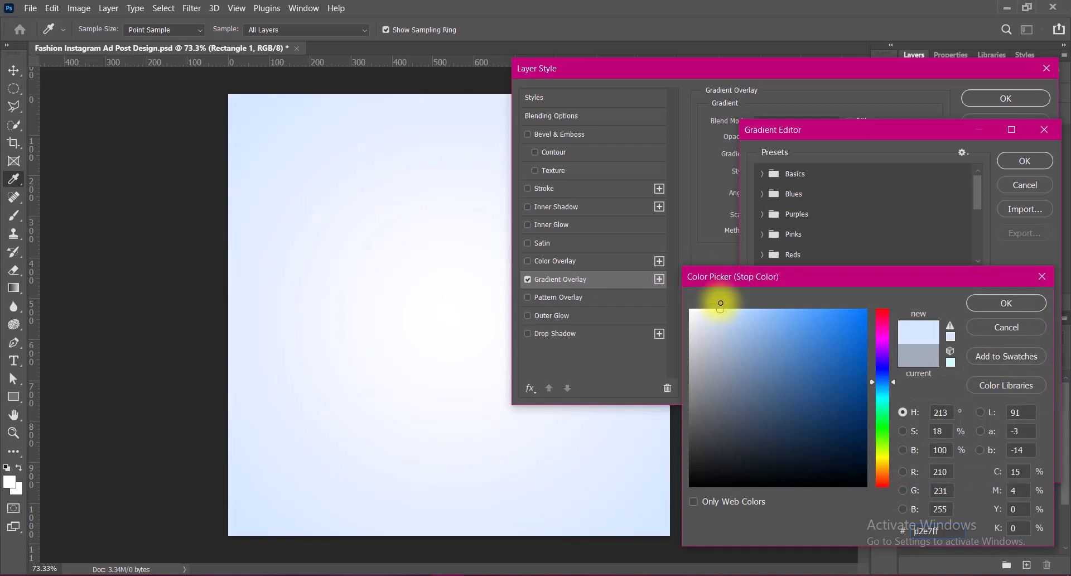
pyautogui.click(883, 378)
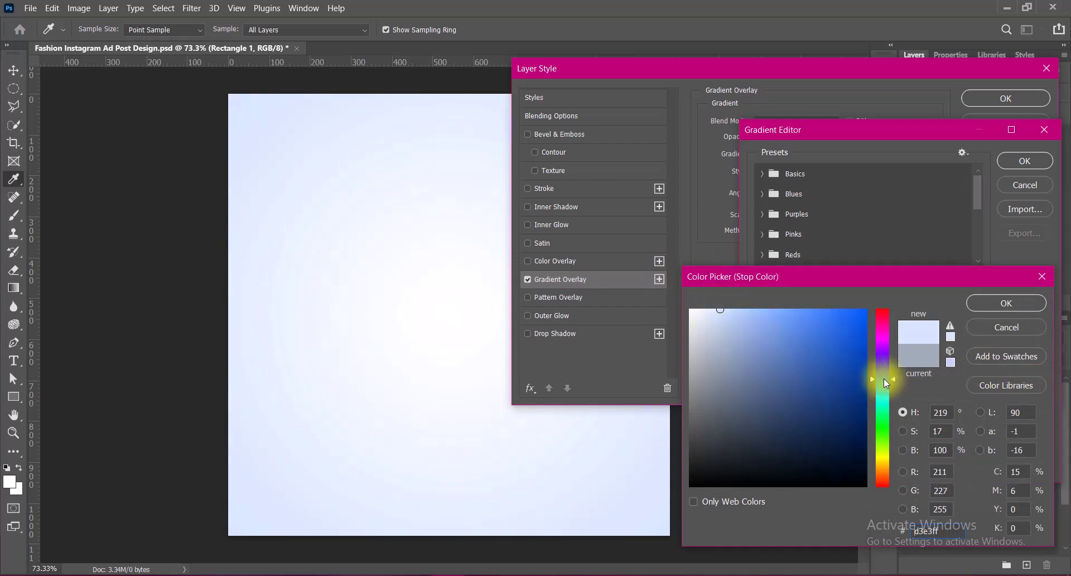
pyautogui.click(1006, 304)
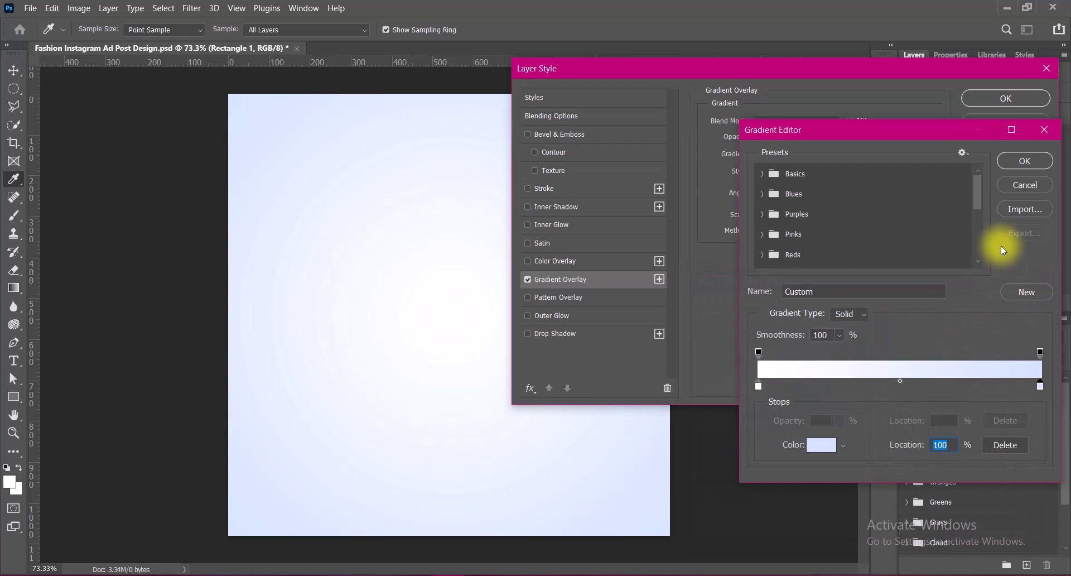
pyautogui.doubleClick(1041, 386)
pyautogui.click(721, 316)
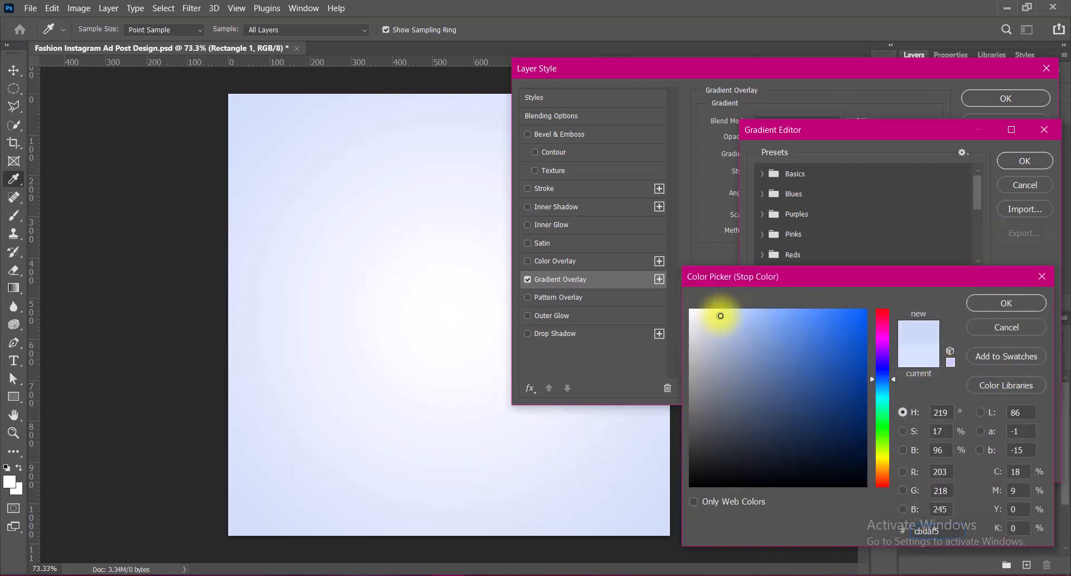
pyautogui.click(1012, 309)
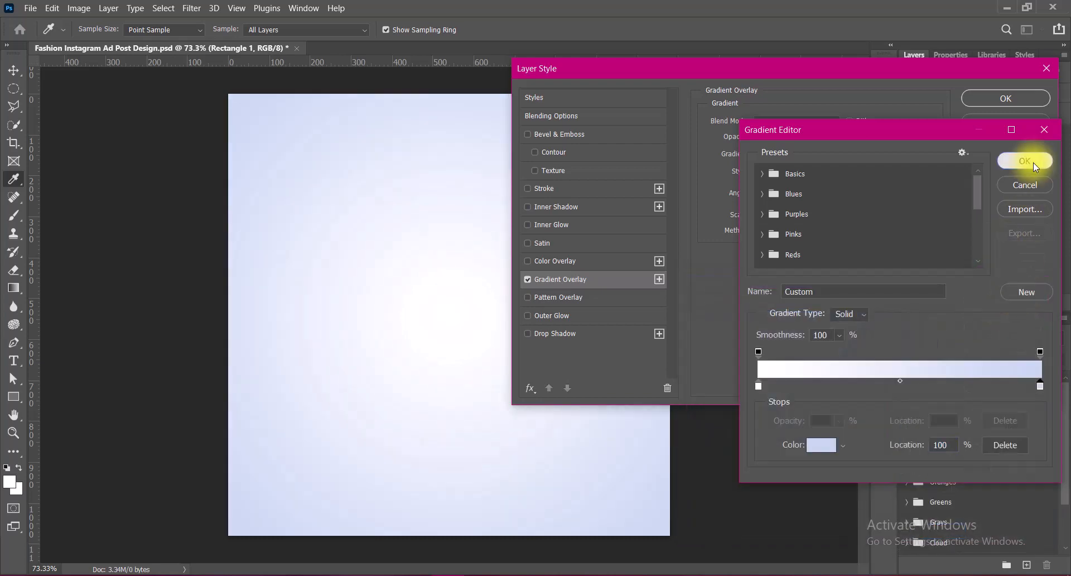
pyautogui.click(1033, 162)
# - Enable the bevel Texture at 12% scale and +1000% depth, and set the Bevel & Emboss Soften to 2 px
pyautogui.click(548, 171)
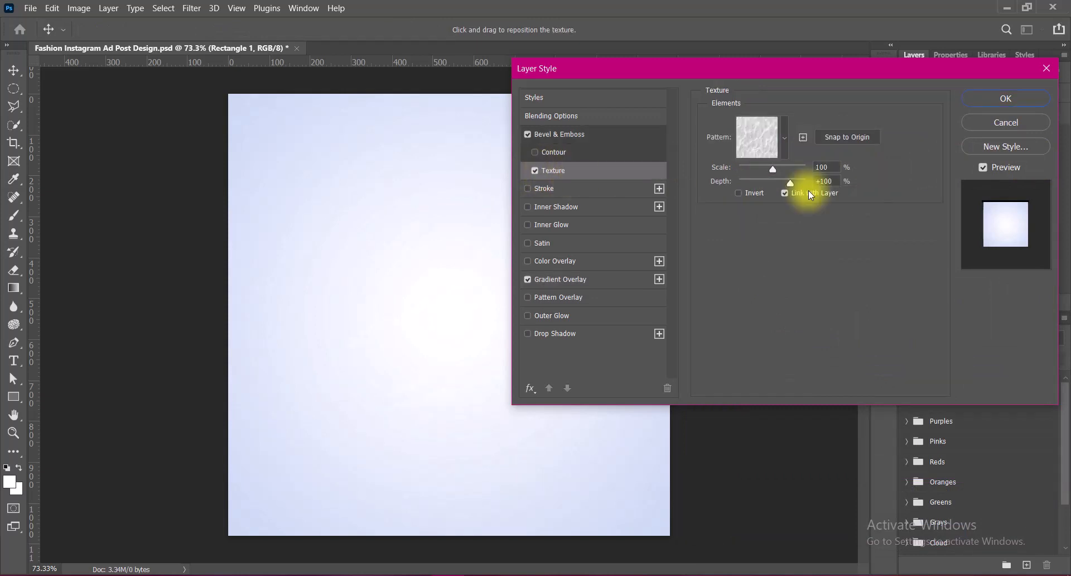
pyautogui.moveTo(791, 183); pyautogui.dragTo(747, 171)
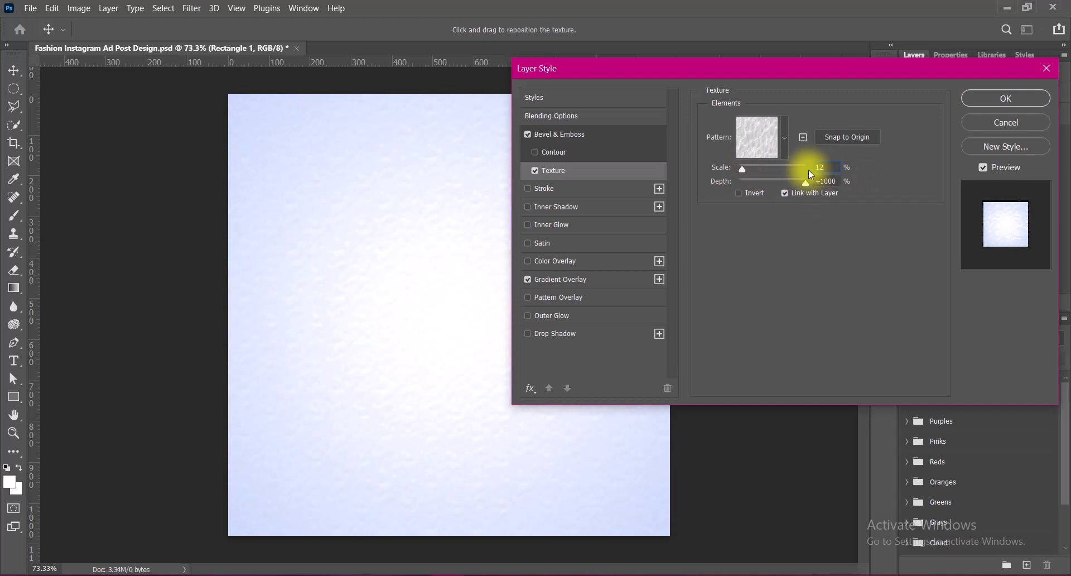
pyautogui.click(598, 135)
pyautogui.moveTo(798, 196); pyautogui.dragTo(809, 196)
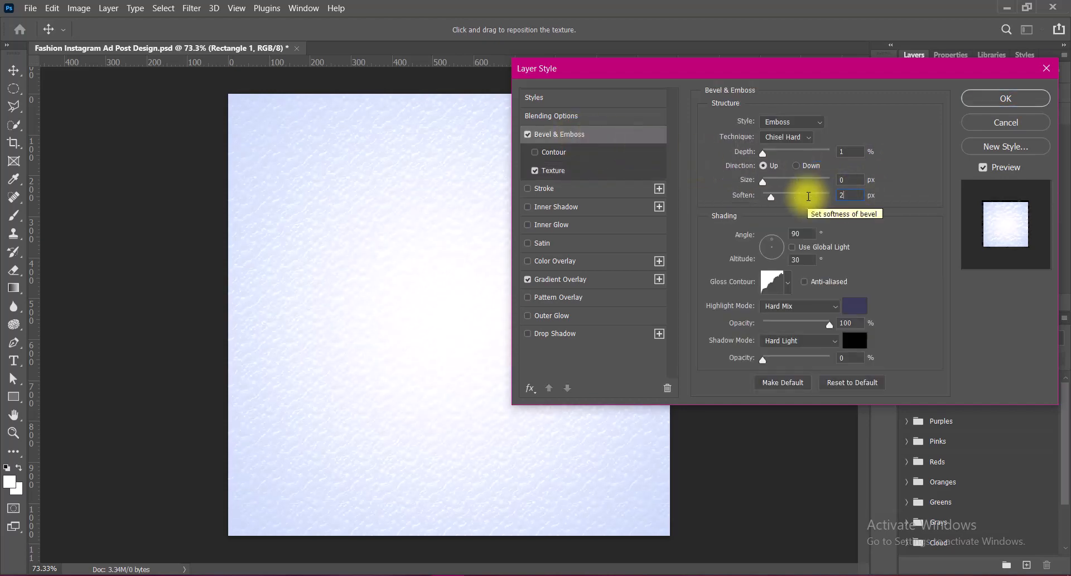
# - Set the bevel's Highlight Mode to Soft Light and its shadow opacity to 14%
pyautogui.click(829, 306)
pyautogui.click(805, 234)
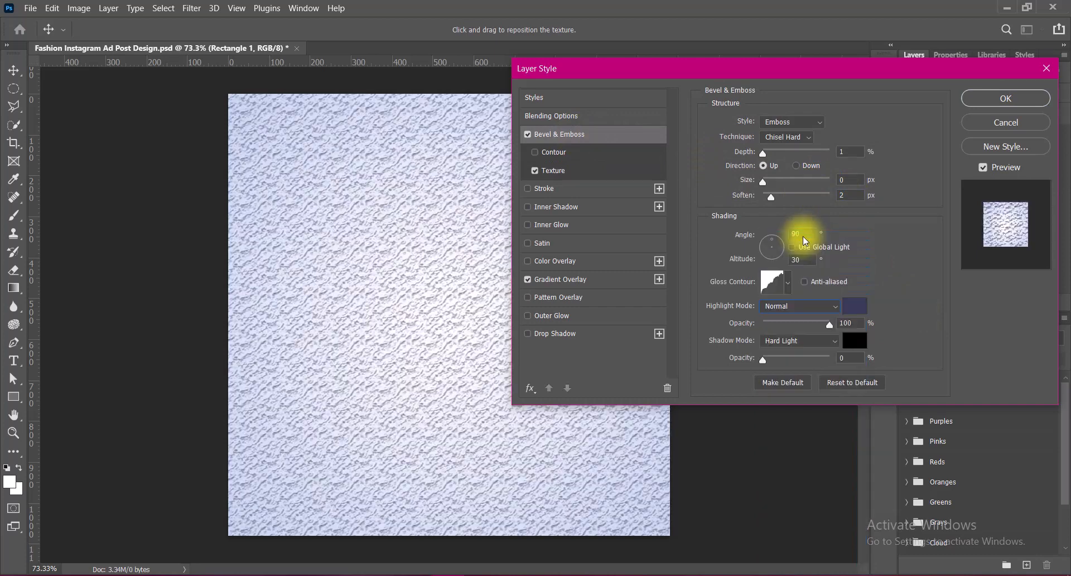
pyautogui.click(798, 305)
pyautogui.click(785, 402)
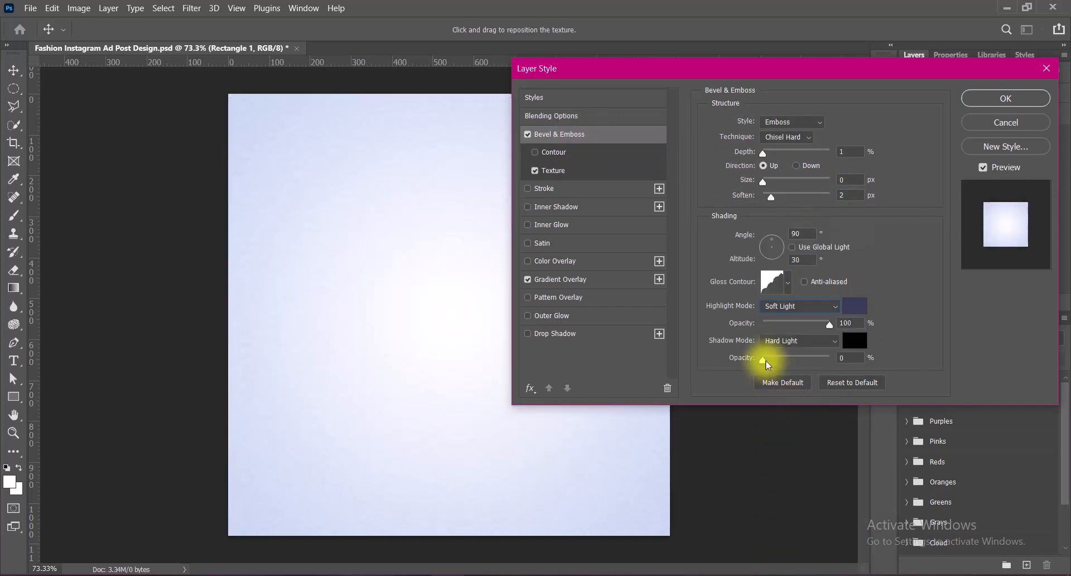
pyautogui.moveTo(766, 361)
pyautogui.mouseDown()
pyautogui.moveTo(802, 356)
pyautogui.moveTo(742, 363)
pyautogui.moveTo(772, 365)
pyautogui.mouseUp()
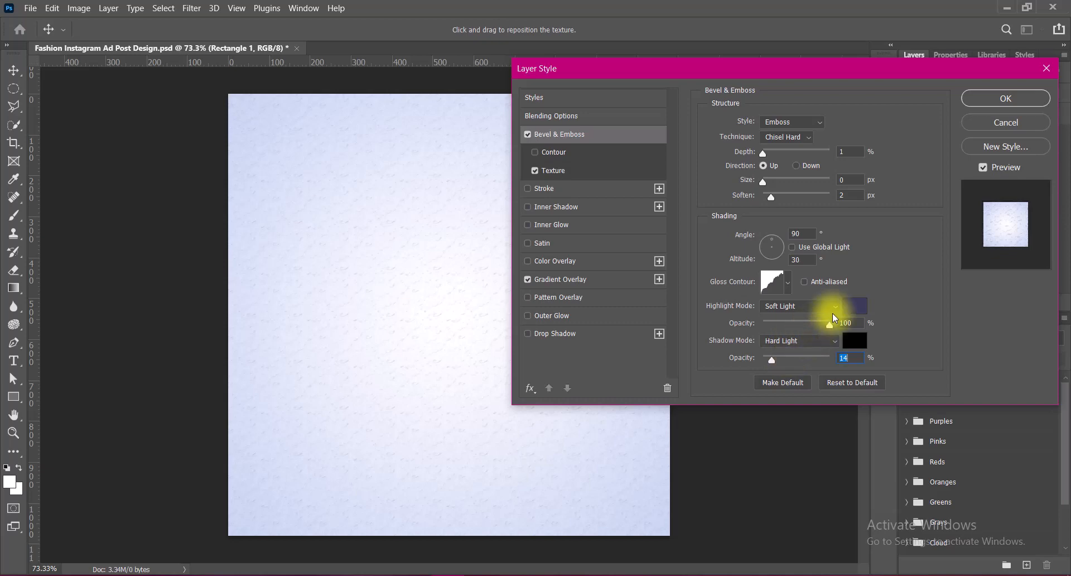
# - Change the bevel highlight color to a near-black navy and the bevel technique to Smooth
pyautogui.click(854, 306)
pyautogui.click(729, 460)
pyautogui.moveTo(727, 460)
pyautogui.mouseDown()
pyautogui.moveTo(717, 485)
pyautogui.moveTo(734, 473)
pyautogui.mouseUp()
pyautogui.click(977, 306)
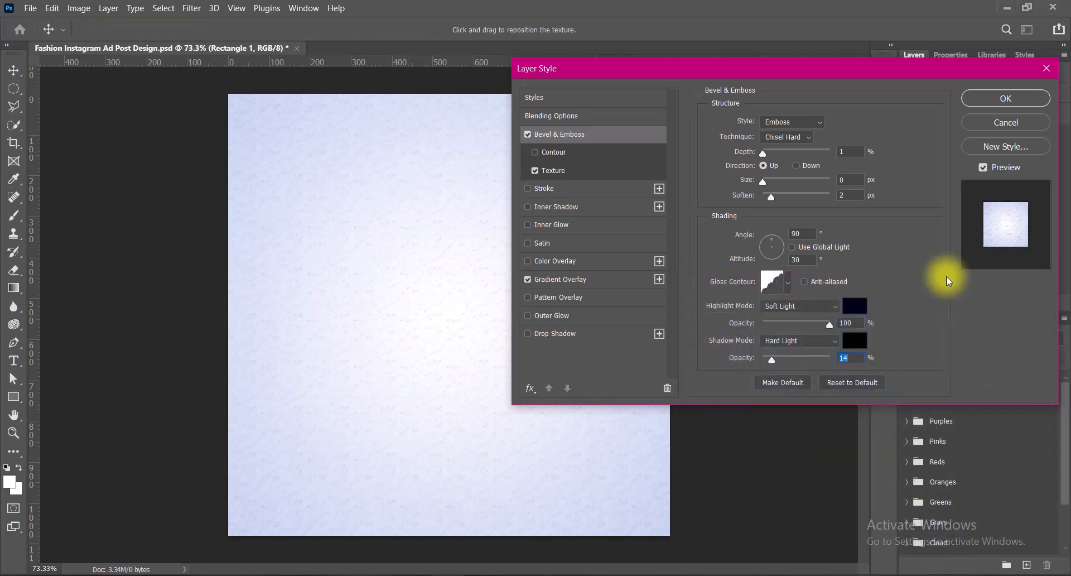
pyautogui.click(787, 136)
pyautogui.click(794, 150)
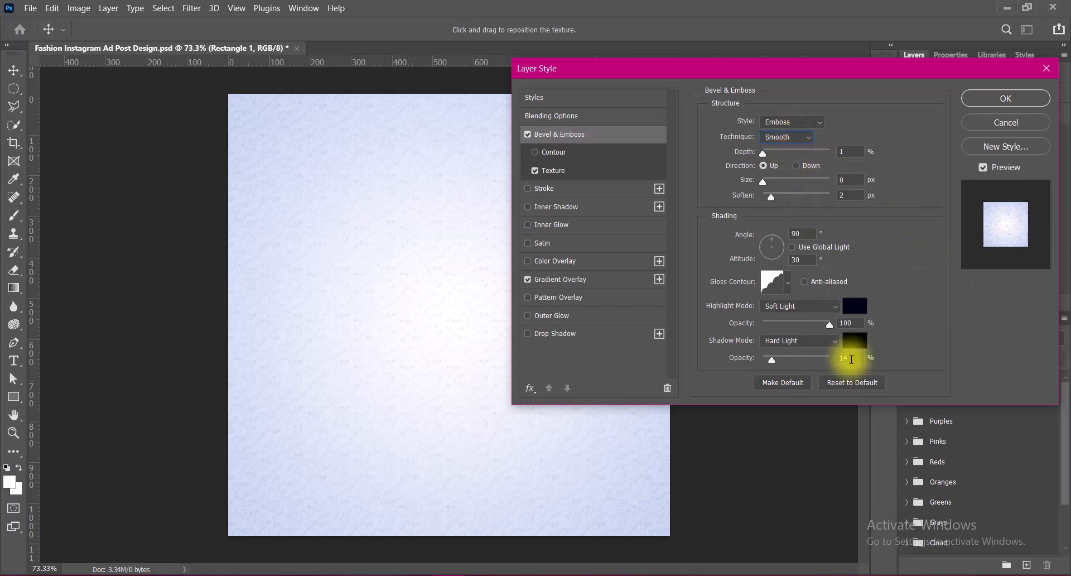
# - Try Dissolve as the bevel's Shadow Mode, settle on Normal, and raise the shadow opacity to 25%
pyautogui.click(815, 341)
pyautogui.click(789, 244)
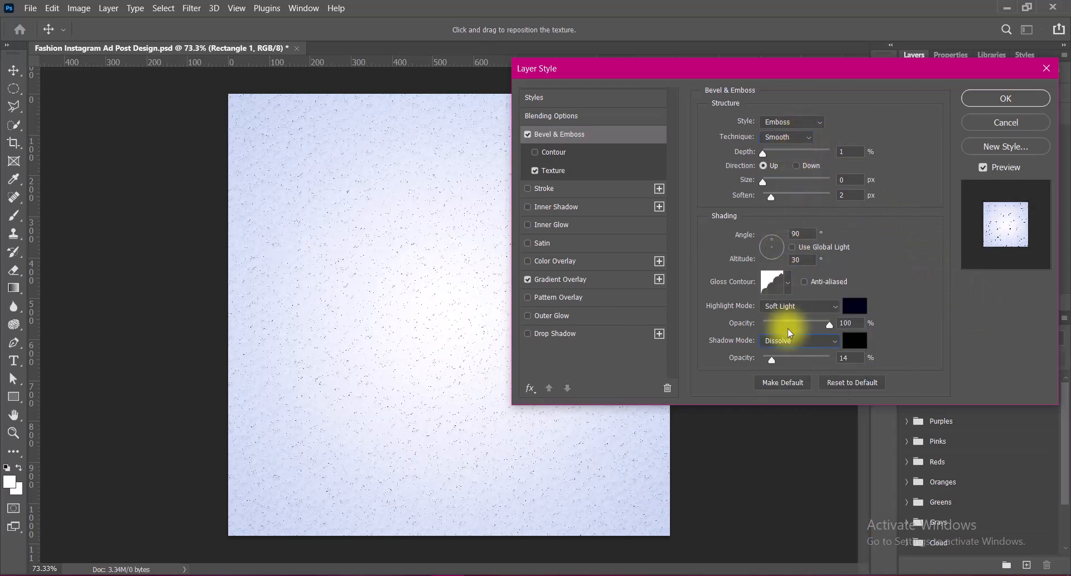
pyautogui.click(791, 341)
pyautogui.click(792, 233)
pyautogui.click(779, 359)
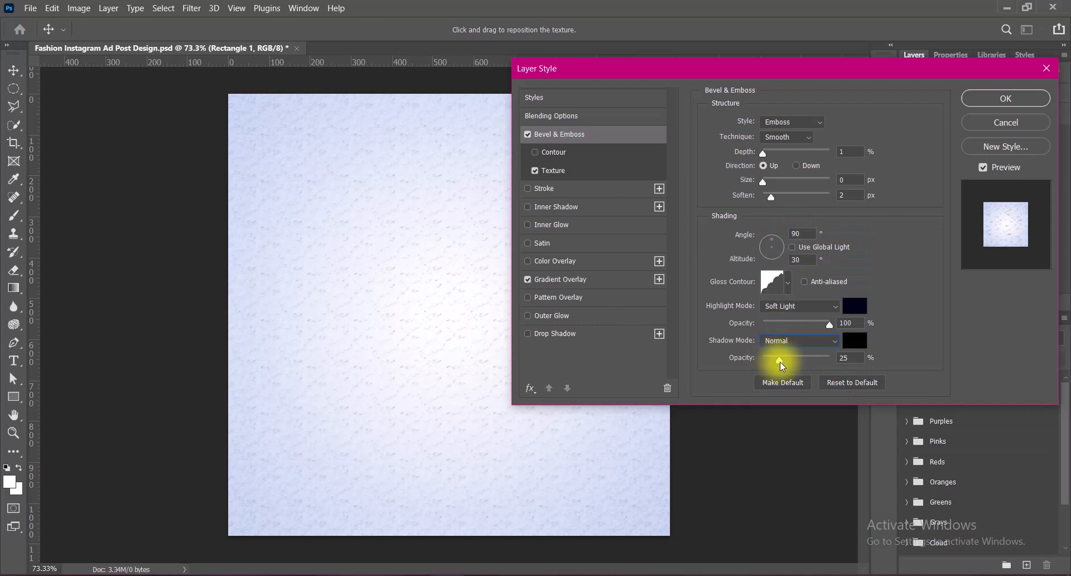
# - Compare several gloss contour presets for the bevel and apply the sawtooth-shaped one at the end of the list
pyautogui.click(788, 283)
pyautogui.click(678, 337)
pyautogui.click(702, 339)
pyautogui.click(701, 319)
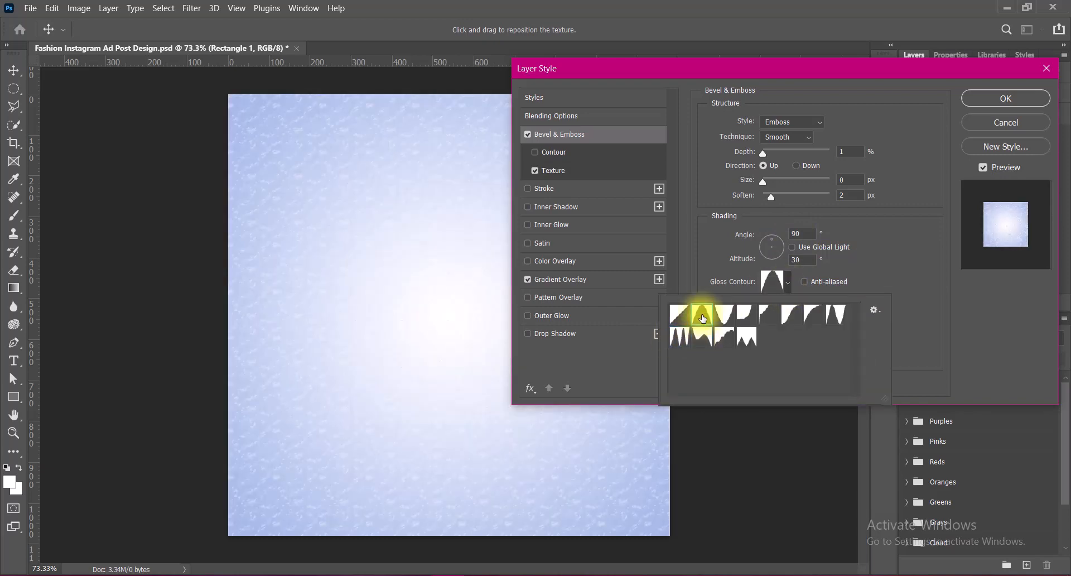
pyautogui.click(724, 341)
pyautogui.click(724, 322)
pyautogui.click(747, 338)
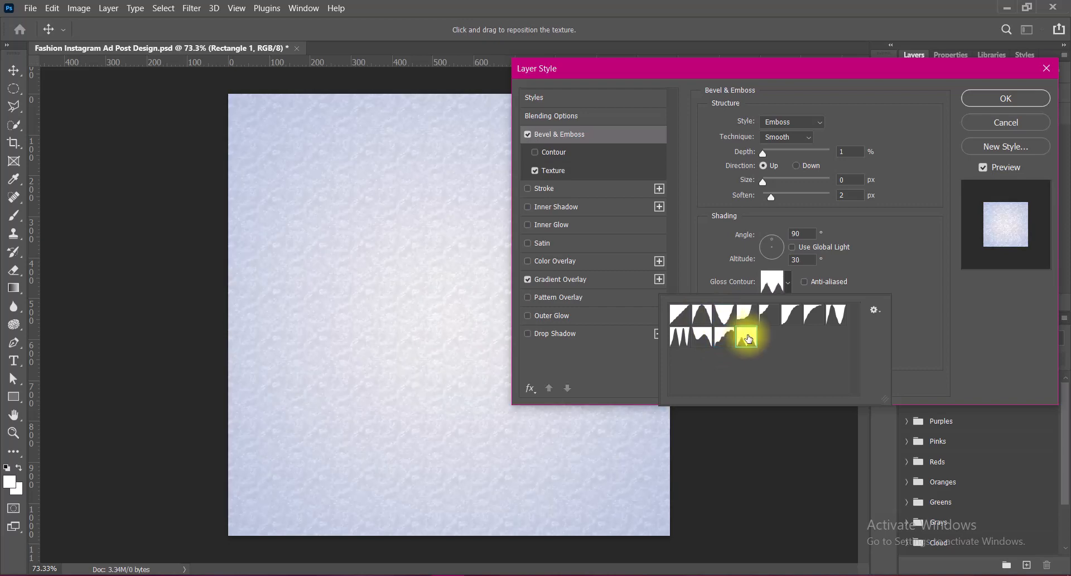
pyautogui.click(744, 313)
pyautogui.click(769, 314)
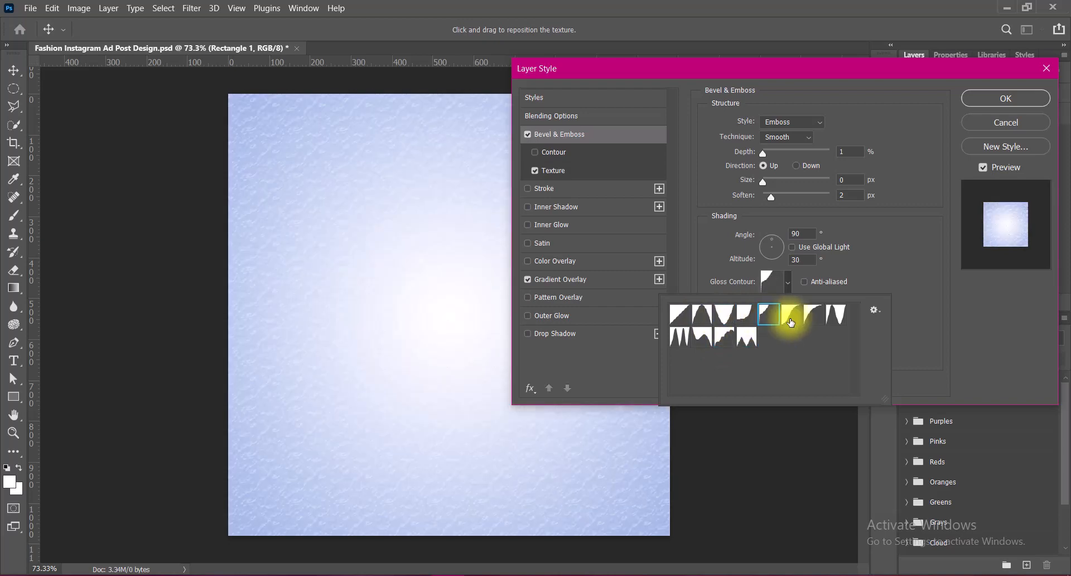
pyautogui.click(746, 336)
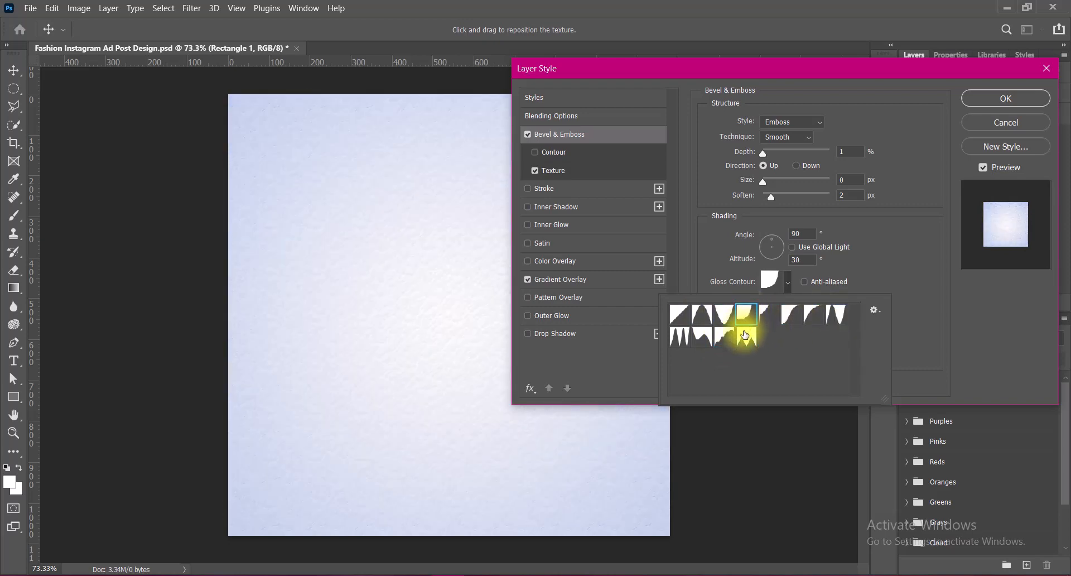
pyautogui.click(725, 316)
pyautogui.click(726, 337)
pyautogui.click(748, 337)
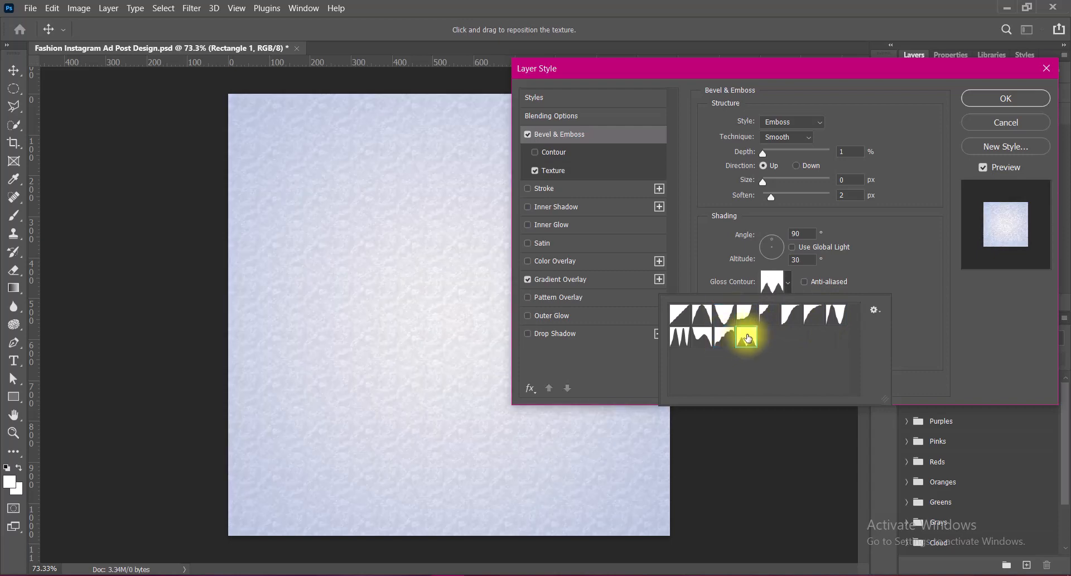
pyautogui.click(942, 317)
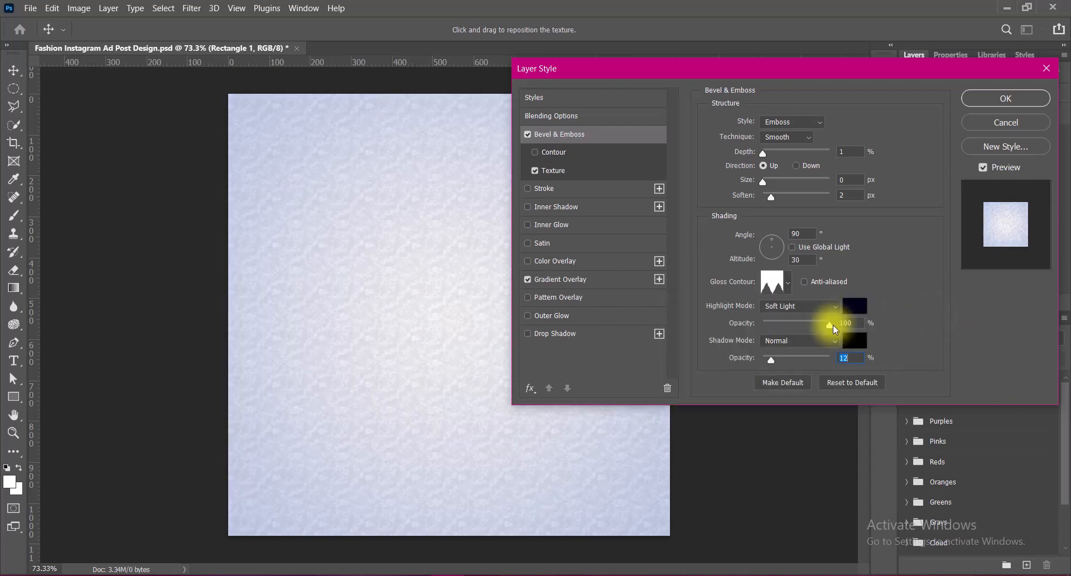
# - Keep the highlight opacity at 100%, set the bevel shadow color to a very dark brown, and raise its opacity to 43%
pyautogui.moveTo(831, 324); pyautogui.dragTo(923, 329)
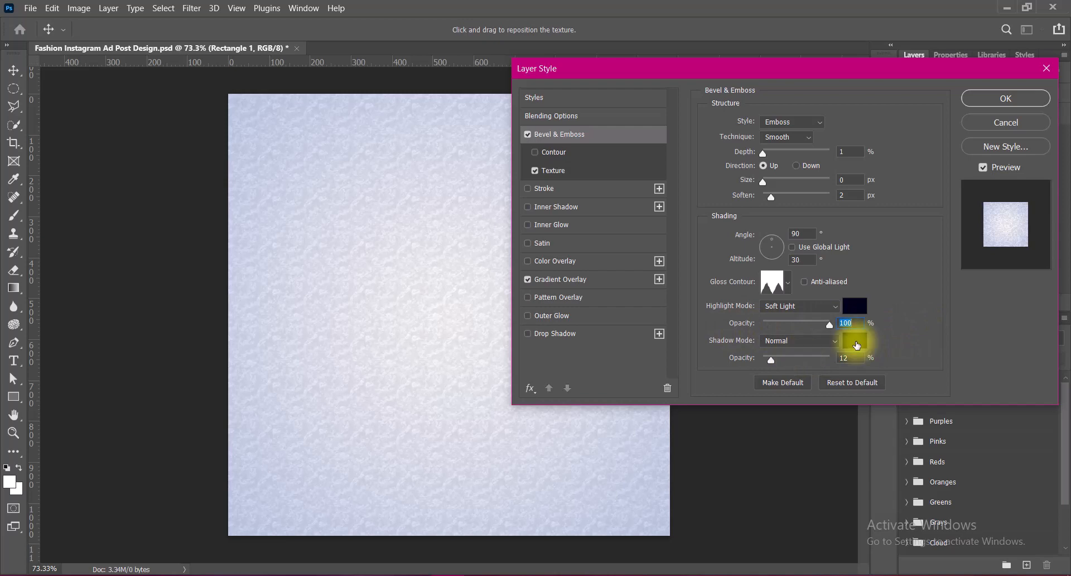
pyautogui.click(855, 341)
pyautogui.moveTo(872, 382)
pyautogui.mouseDown()
pyautogui.moveTo(880, 483)
pyautogui.moveTo(827, 454)
pyautogui.moveTo(742, 445)
pyautogui.mouseUp()
pyautogui.click(864, 446)
pyautogui.click(976, 308)
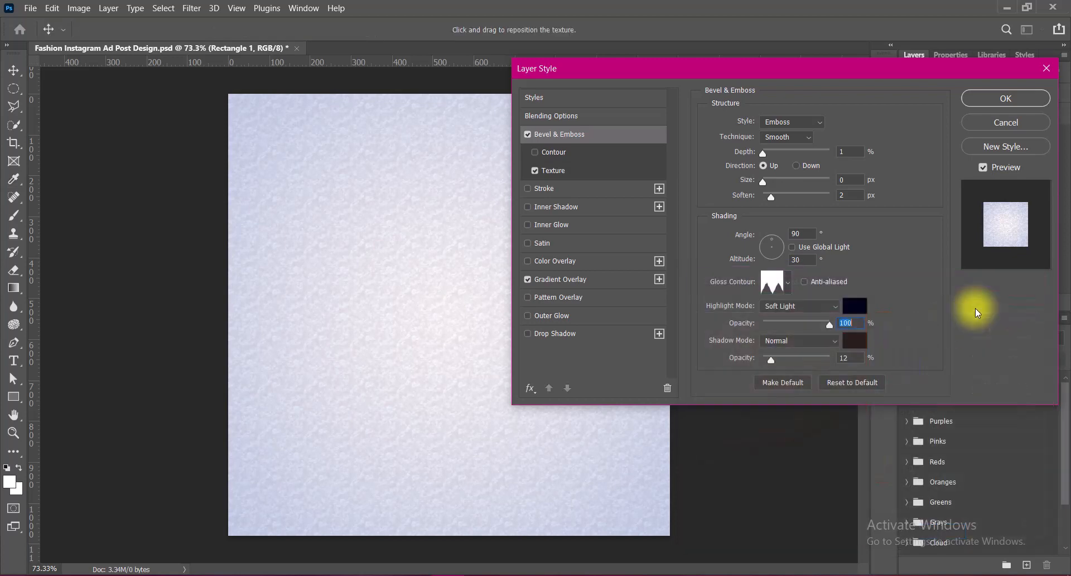
pyautogui.moveTo(775, 360)
pyautogui.mouseDown()
pyautogui.moveTo(828, 360)
pyautogui.moveTo(792, 363)
pyautogui.mouseUp()
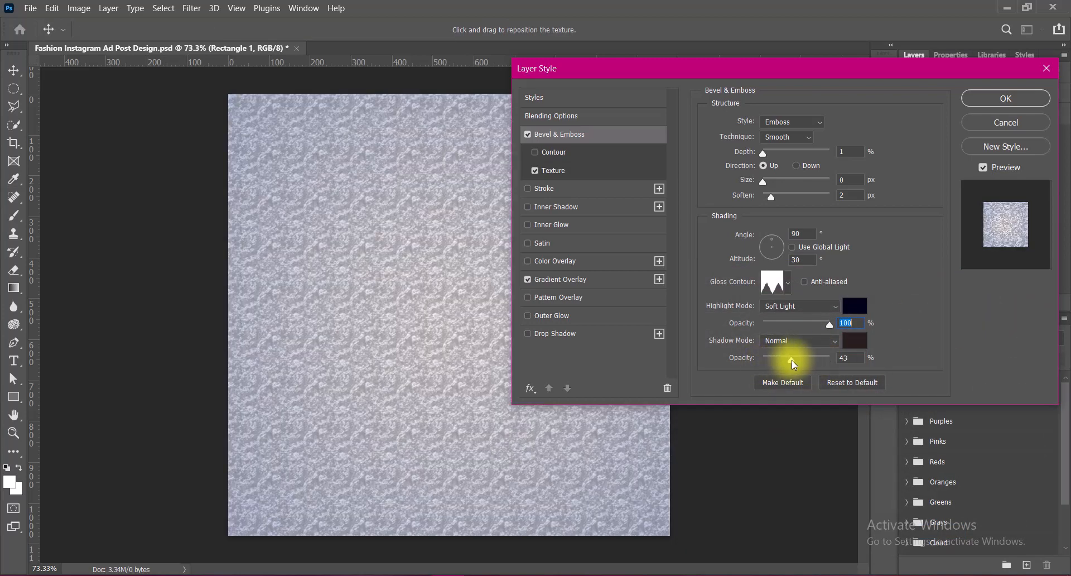
# - Change the bevel shadow color to muted purple 5c4754 and set the shadow opacity to 33%
pyautogui.click(854, 340)
pyautogui.click(843, 440)
pyautogui.click(859, 408)
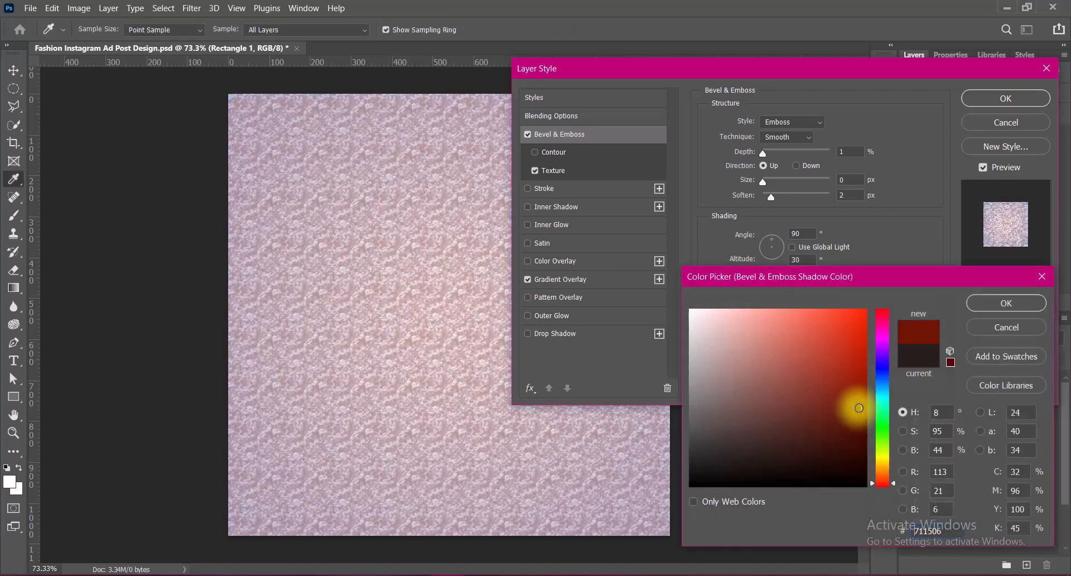
pyautogui.moveTo(859, 408)
pyautogui.mouseDown()
pyautogui.moveTo(727, 399)
pyautogui.moveTo(718, 427)
pyautogui.moveTo(719, 416)
pyautogui.mouseUp()
pyautogui.click(884, 351)
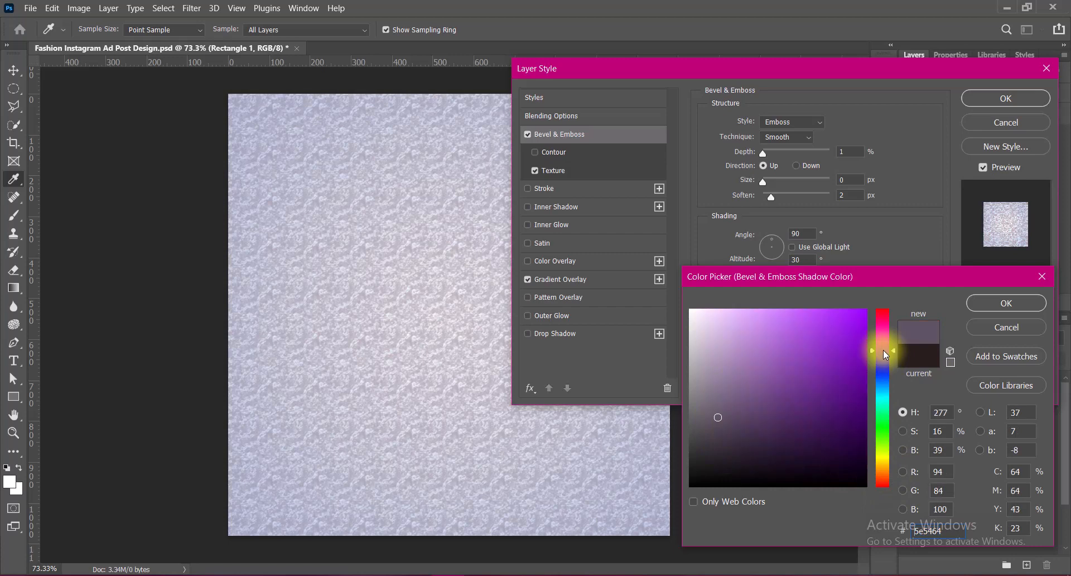
pyautogui.moveTo(884, 351); pyautogui.dragTo(884, 329)
pyautogui.click(738, 435)
pyautogui.moveTo(739, 435)
pyautogui.mouseDown()
pyautogui.moveTo(727, 437)
pyautogui.moveTo(737, 434)
pyautogui.moveTo(730, 423)
pyautogui.mouseUp()
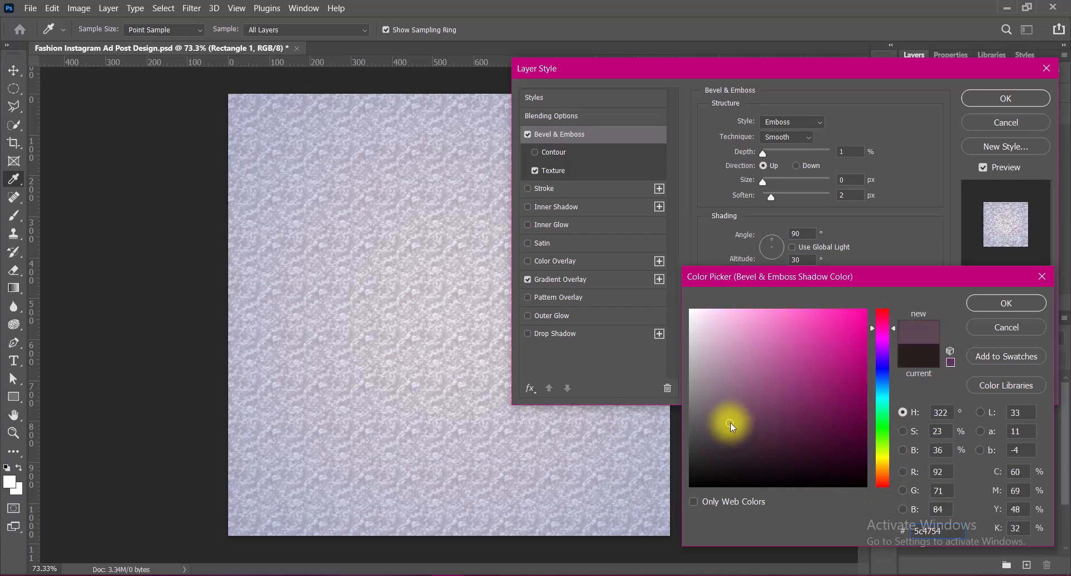
pyautogui.click(998, 302)
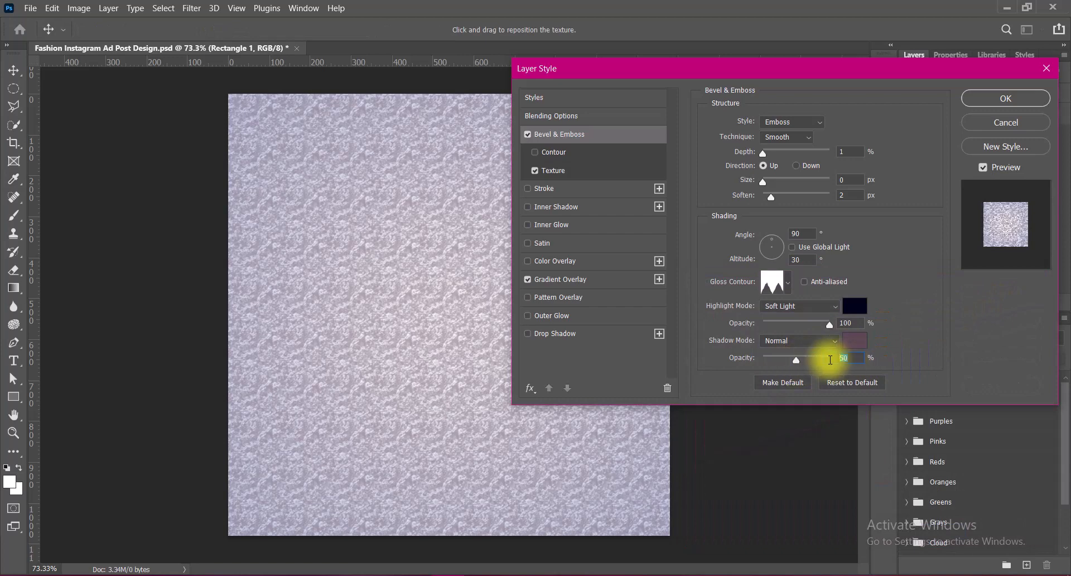
pyautogui.write('33')
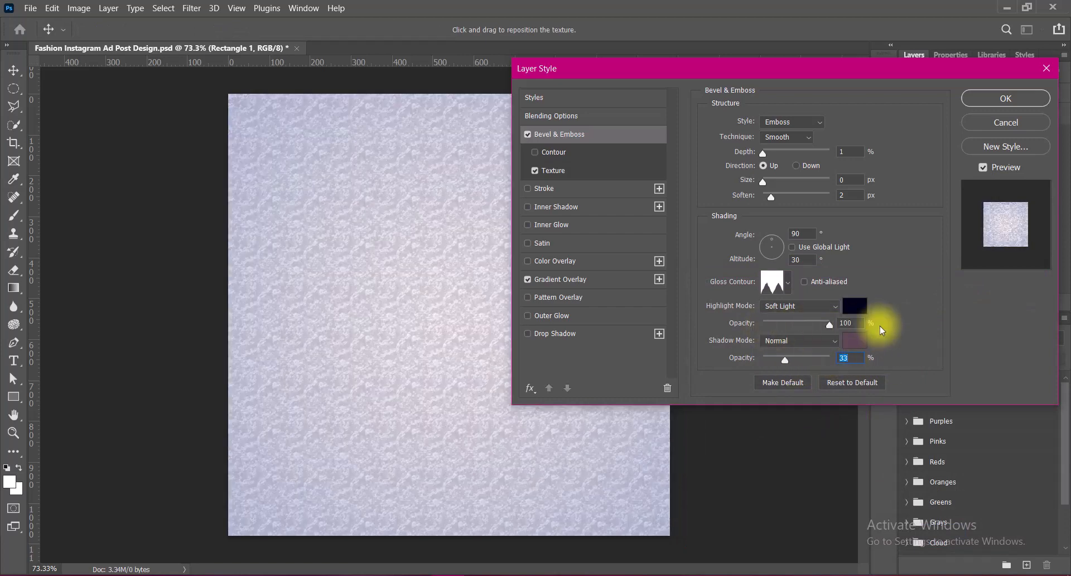
# - Switch the bevel style to Inner Bevel with direction Up, a depth of 448% and a size of 0 px
pyautogui.click(792, 122)
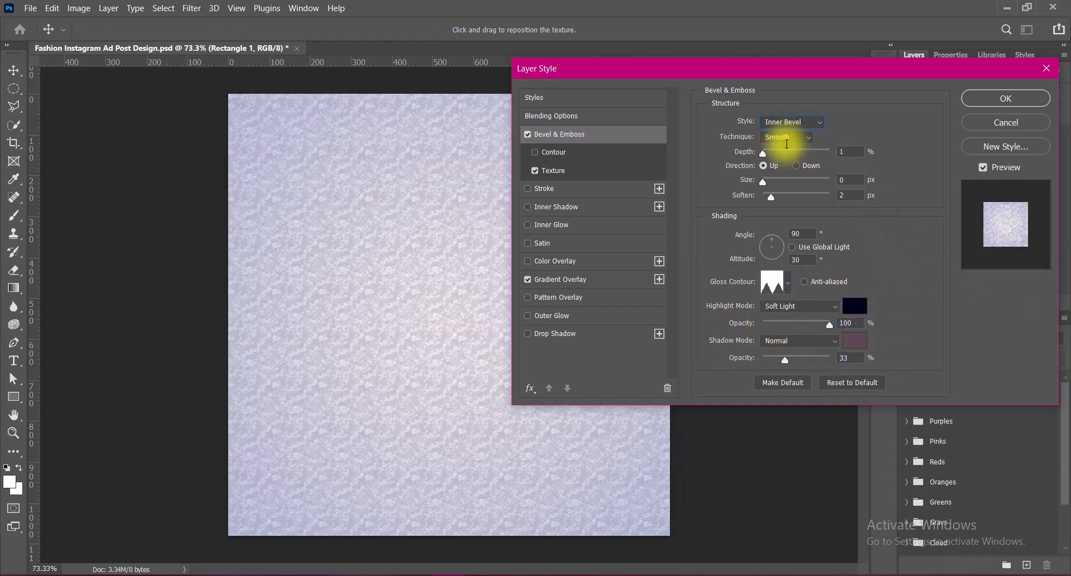
pyautogui.click(763, 166)
pyautogui.moveTo(763, 152); pyautogui.dragTo(722, 181)
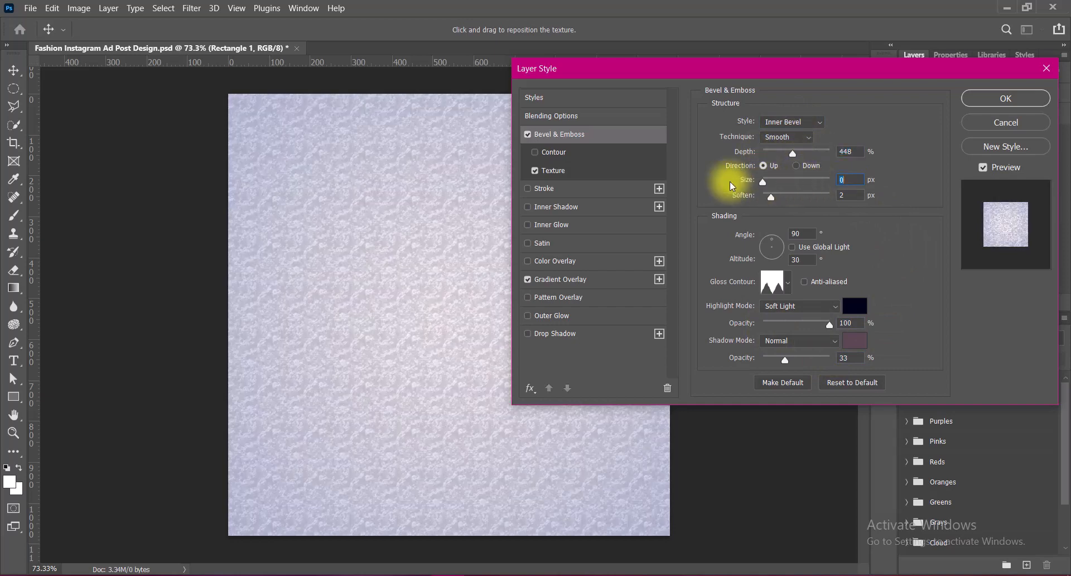
# - Set the bevel soften to 3 px and direction to Down, with texture scale 9% and depth +900%, and apply the layer style
pyautogui.click(851, 195)
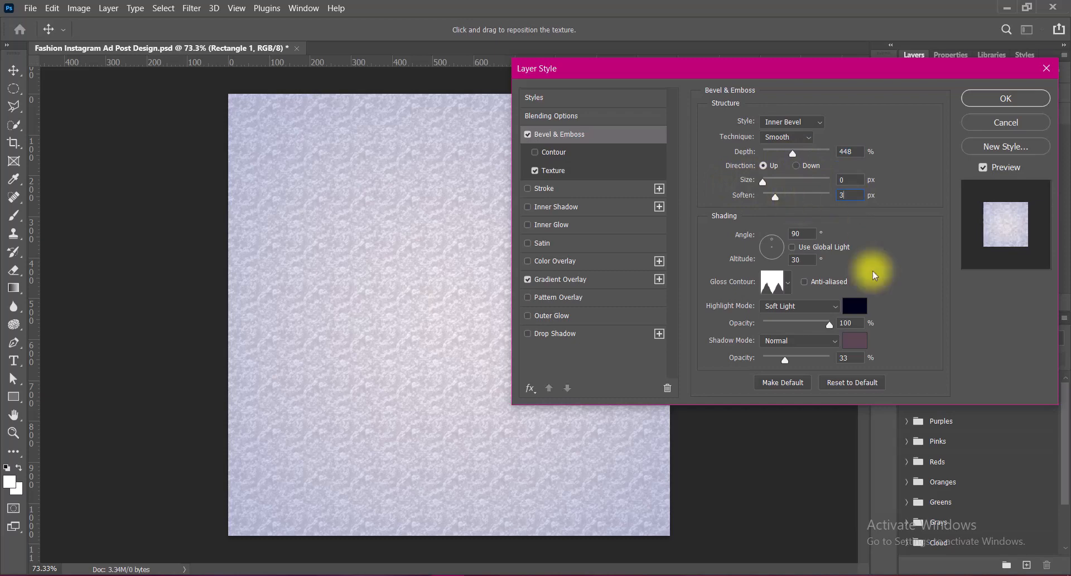
pyautogui.click(593, 170)
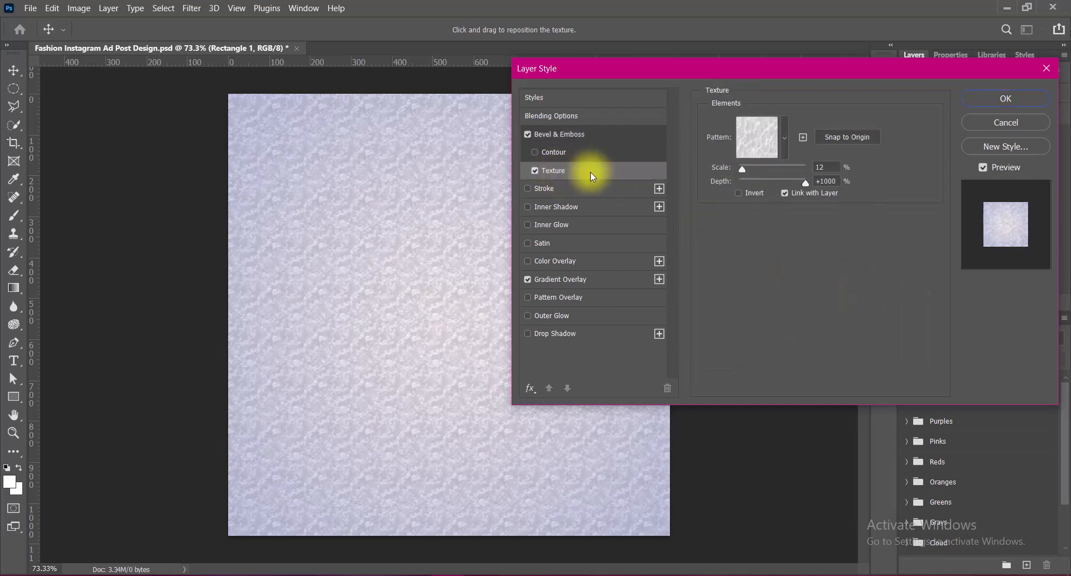
pyautogui.click(827, 168)
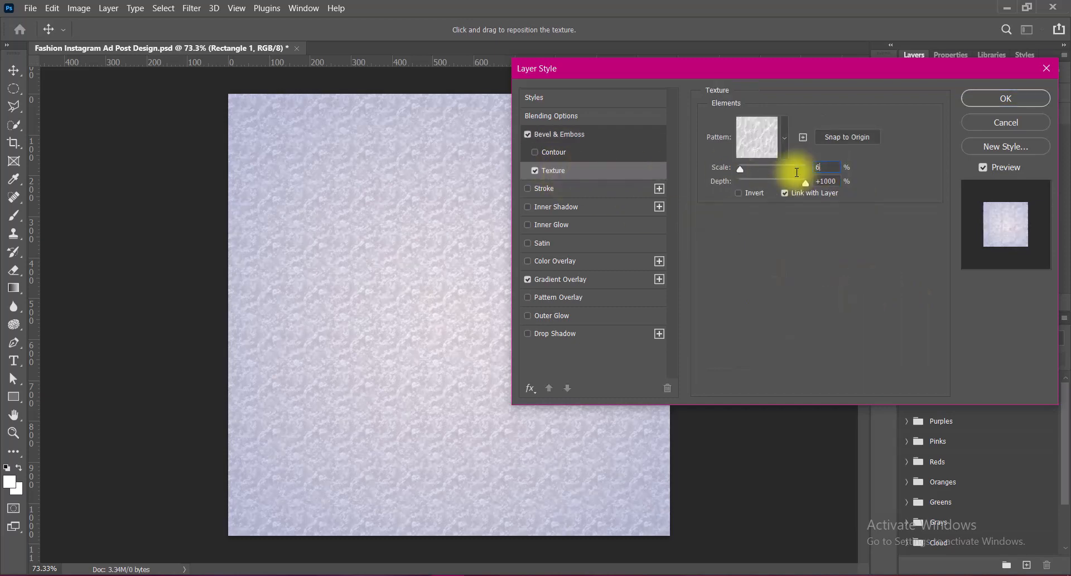
pyautogui.press('Tab')
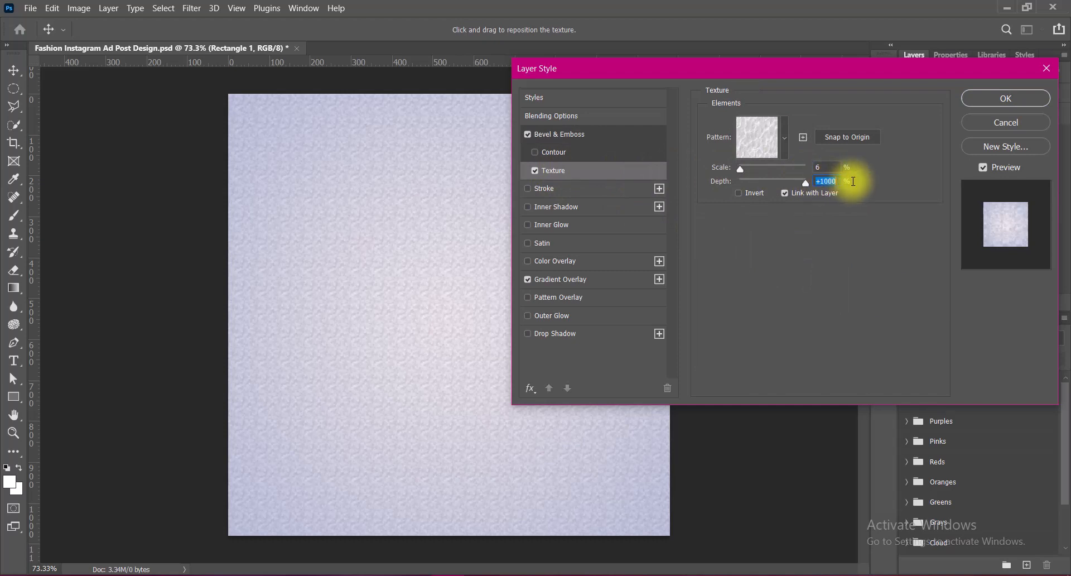
pyautogui.write('700')
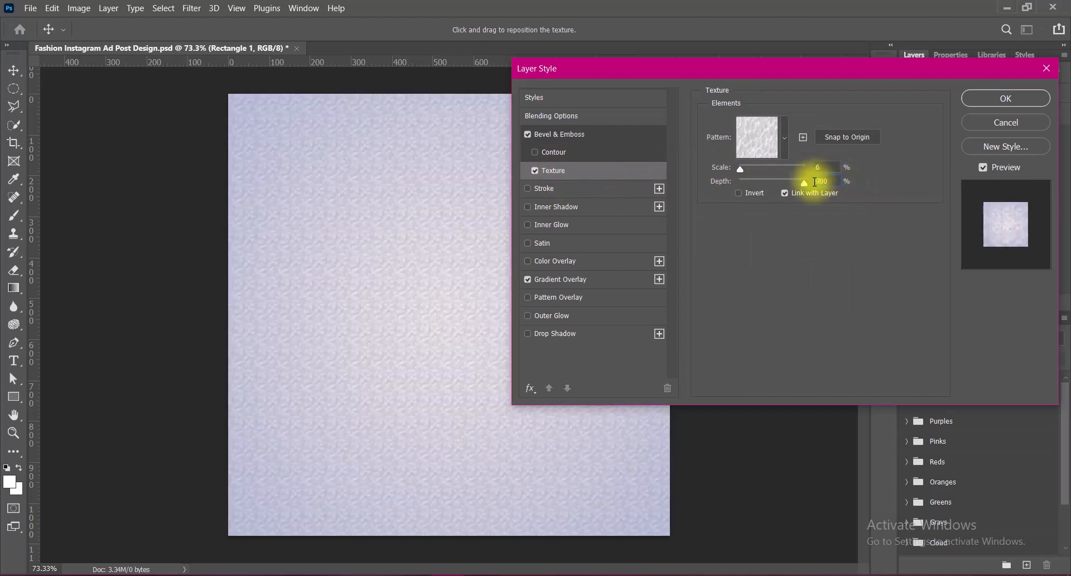
pyautogui.moveTo(822, 168); pyautogui.dragTo(800, 168)
pyautogui.write('9')
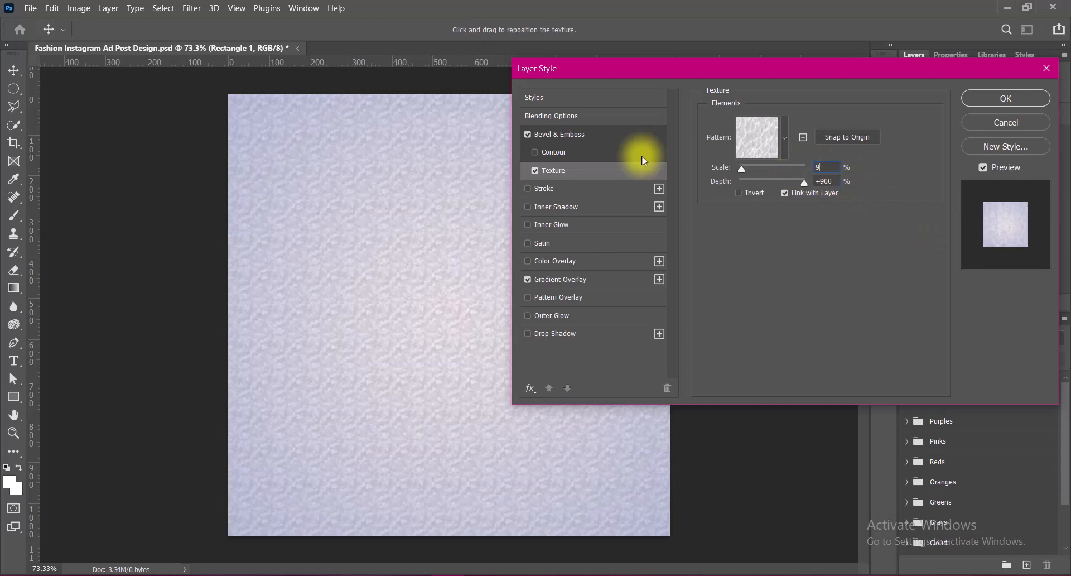
pyautogui.click(642, 134)
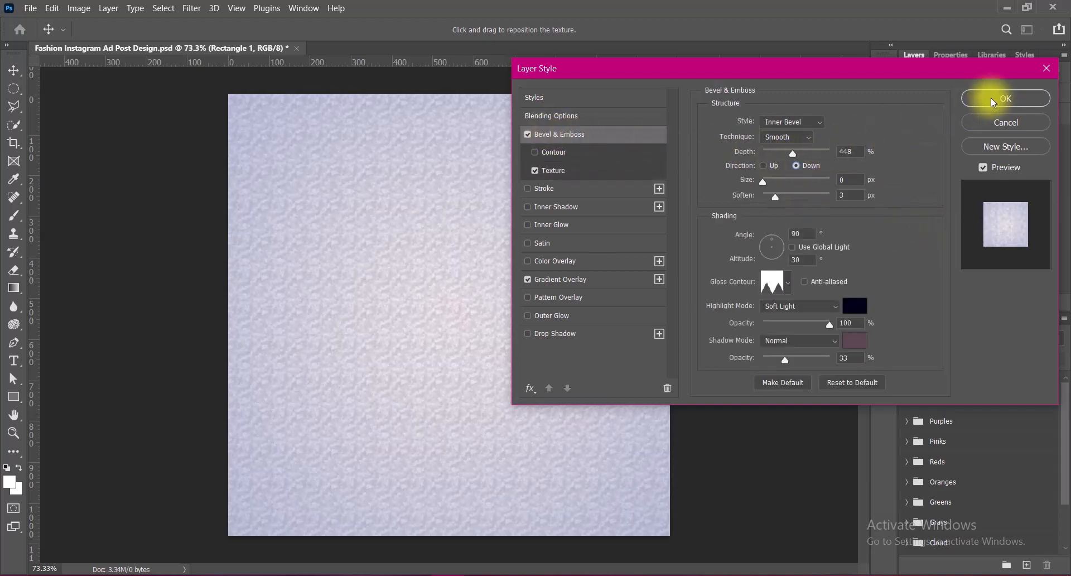
pyautogui.click(991, 98)
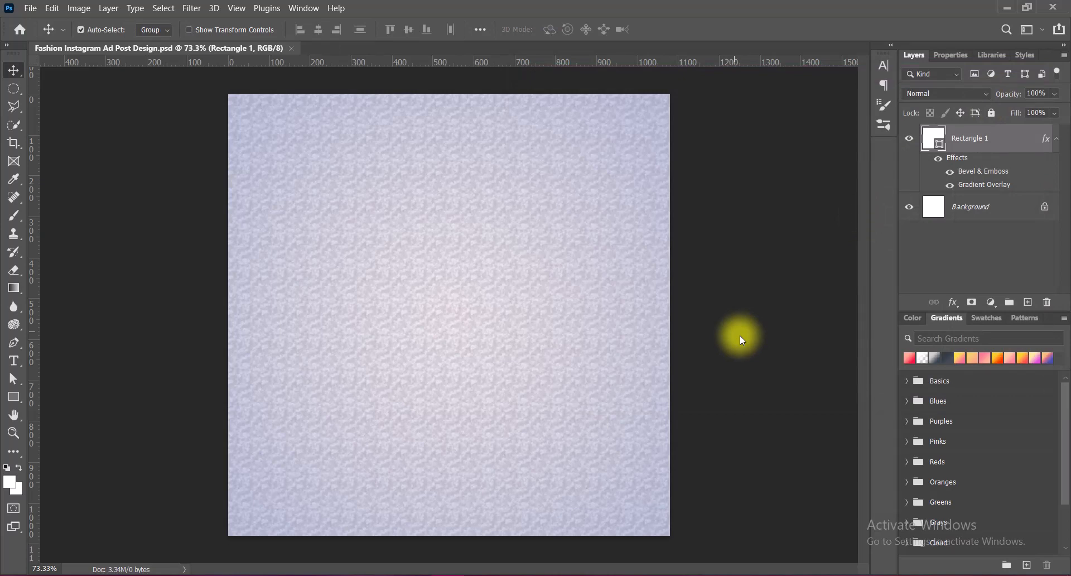
# - On a new layer, draw a white rectangle about 1107 × 1104 px covering the whole canvas and nudge it to X -13, Y -12
pyautogui.click(1028, 302)
pyautogui.moveTo(14, 396); pyautogui.dragTo(67, 393)
pyautogui.moveTo(223, 89); pyautogui.dragTo(285, 245)
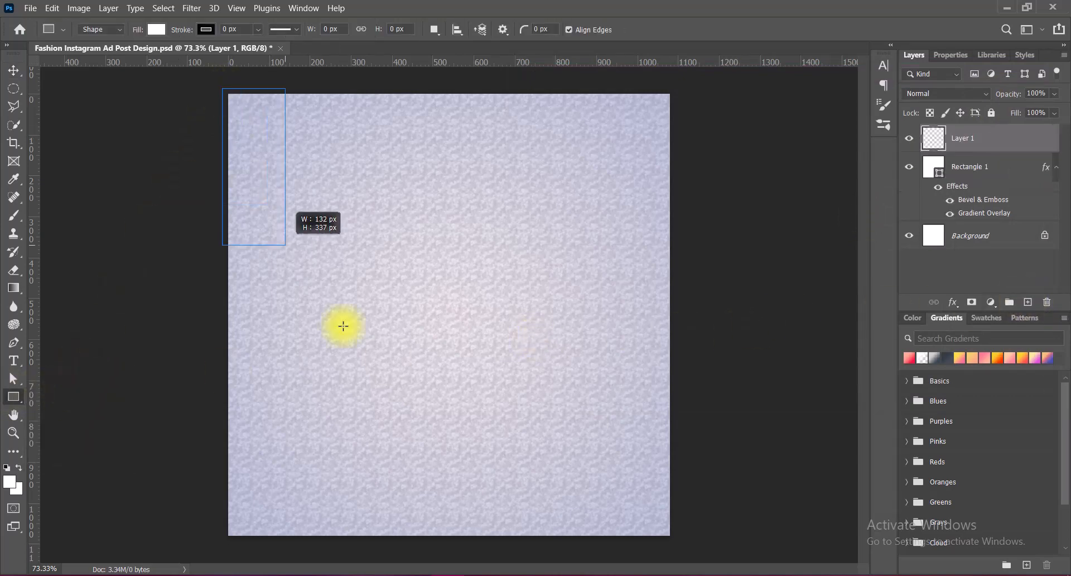
pyautogui.moveTo(343, 325); pyautogui.dragTo(675, 539)
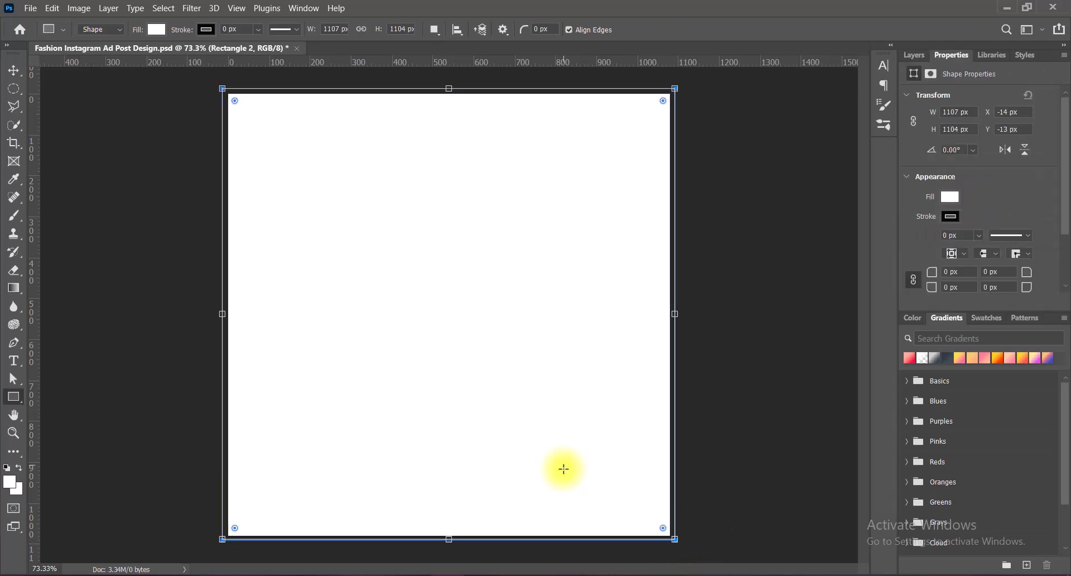
pyautogui.hotkey('ctrl', 't')
pyautogui.moveTo(460, 352); pyautogui.dragTo(457, 351)
pyautogui.click(13, 70)
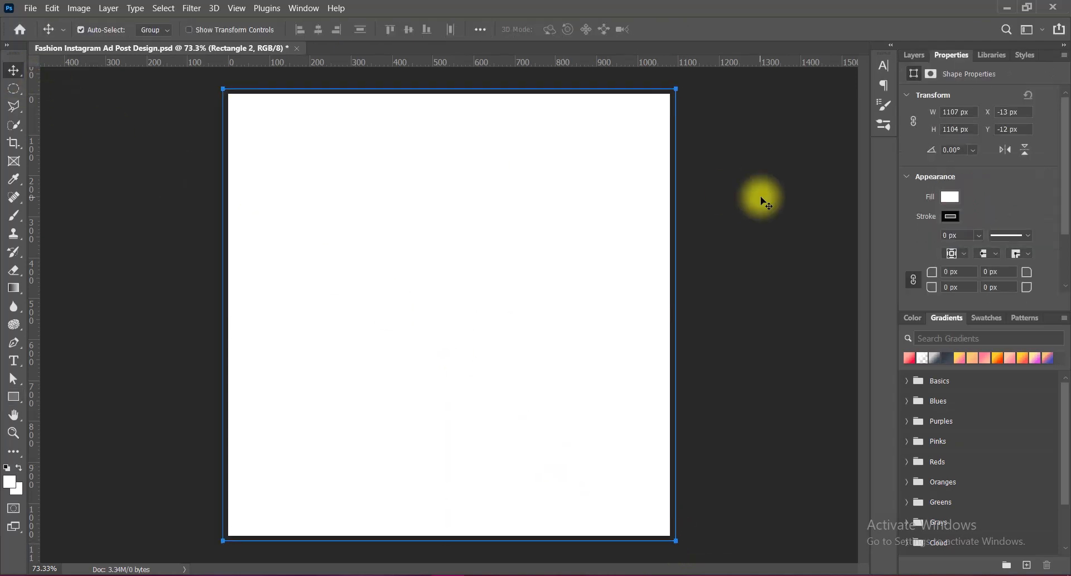
# - Add a gradient overlay to Rectangle 2 with the Reflected style and an angle of -60°
pyautogui.click(914, 55)
pyautogui.doubleClick(924, 143)
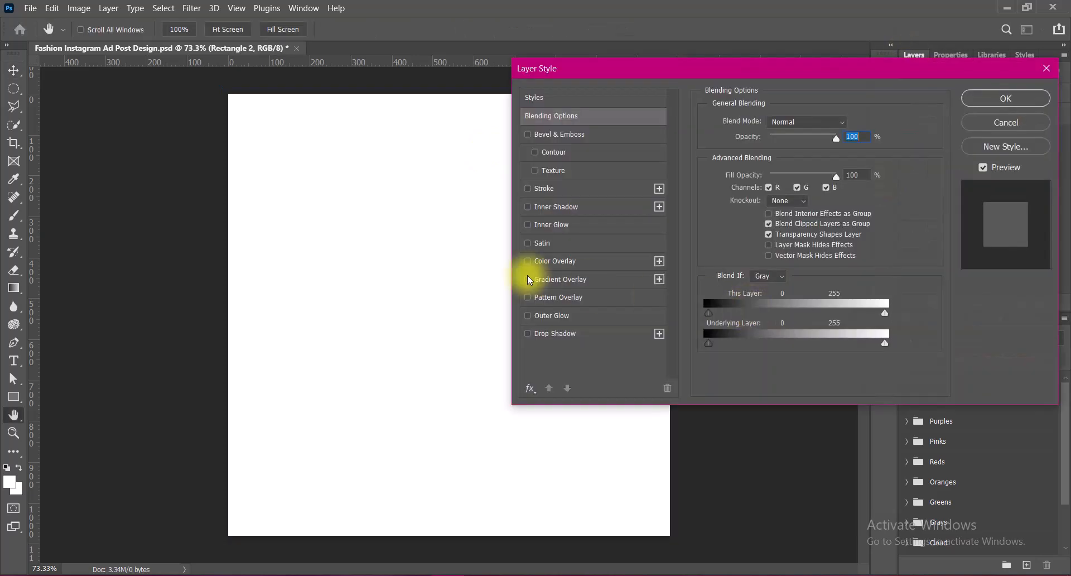
pyautogui.click(529, 279)
pyautogui.click(795, 172)
pyautogui.click(781, 217)
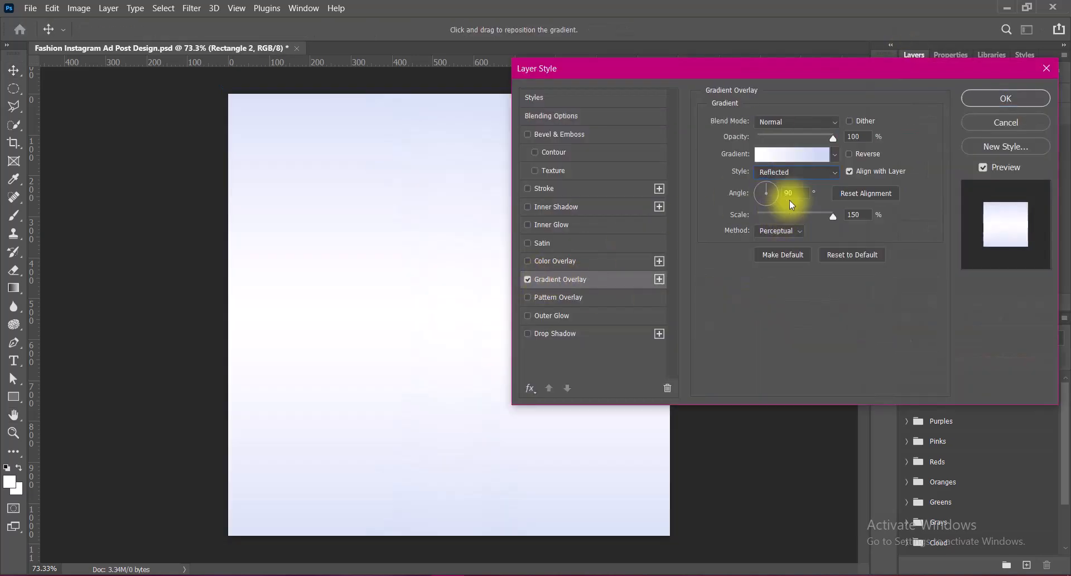
pyautogui.moveTo(796, 192); pyautogui.dragTo(748, 192)
pyautogui.write('60')
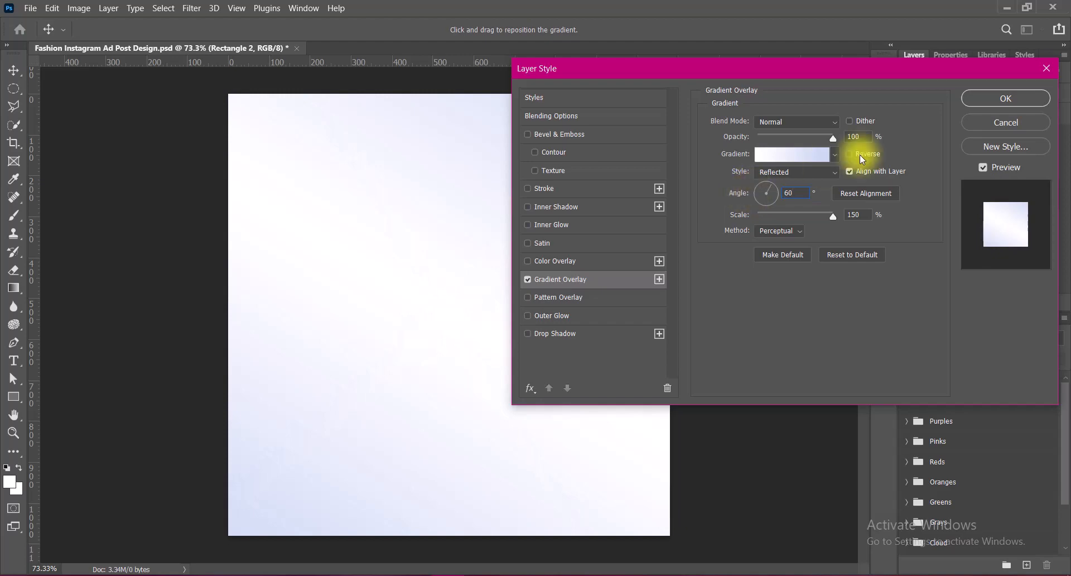
# - Change the overlay gradient to the Noise type with added transparency and 60% roughness
pyautogui.click(806, 156)
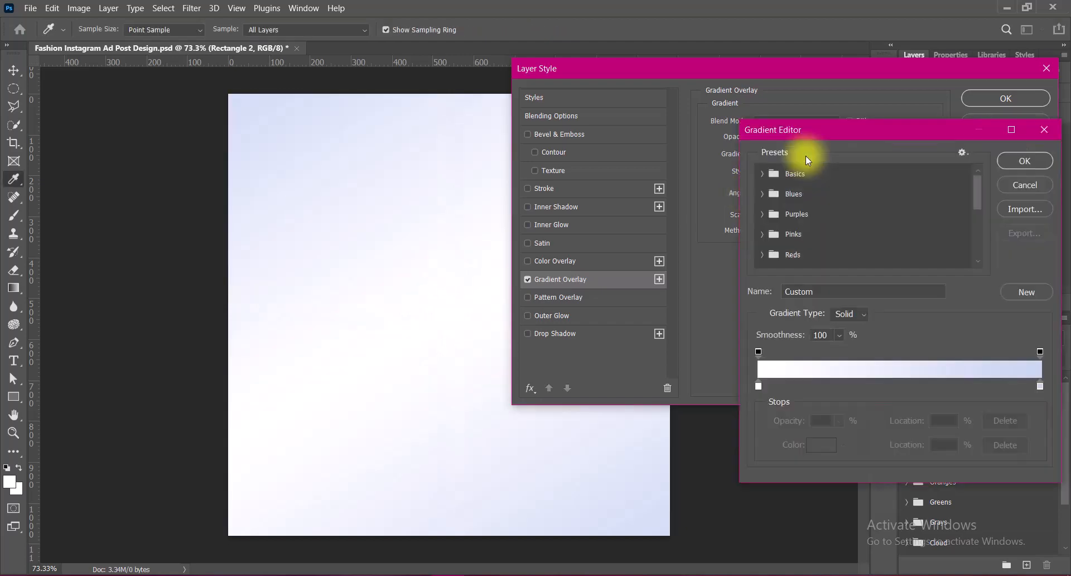
pyautogui.click(848, 314)
pyautogui.click(848, 340)
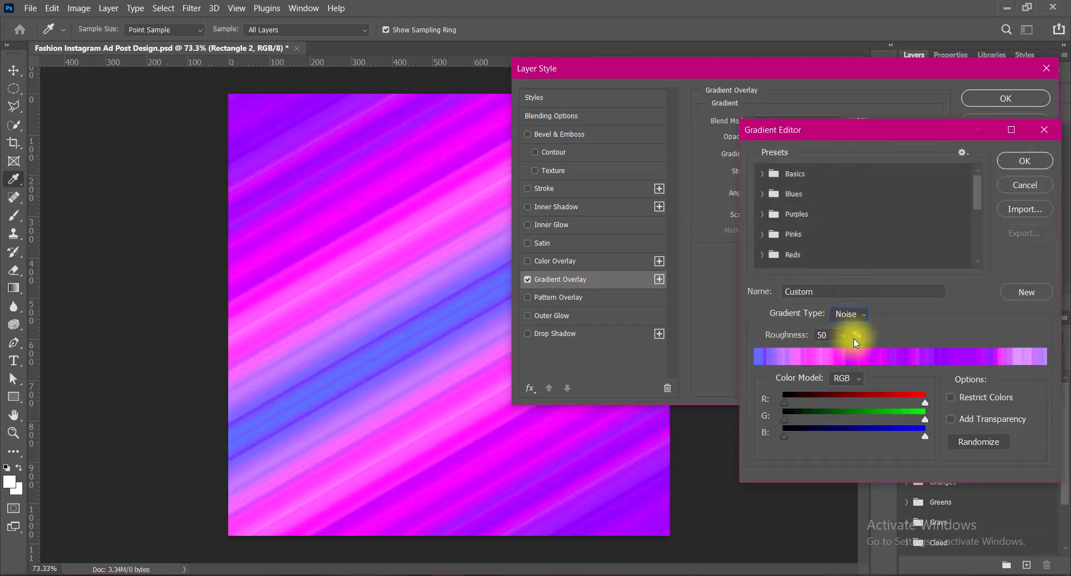
pyautogui.click(950, 419)
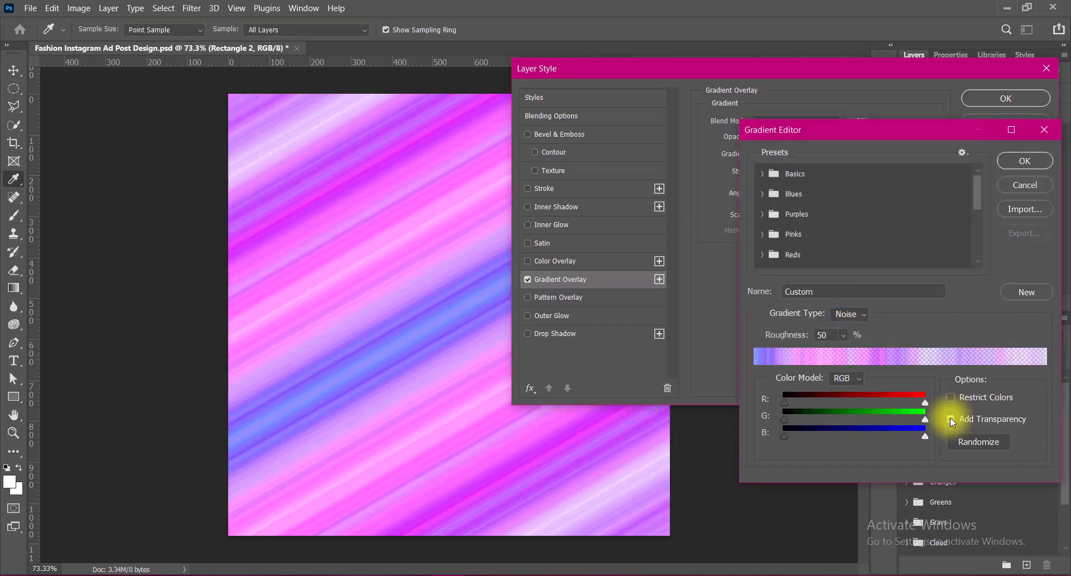
pyautogui.click(843, 335)
pyautogui.moveTo(849, 353); pyautogui.dragTo(858, 352)
pyautogui.click(891, 328)
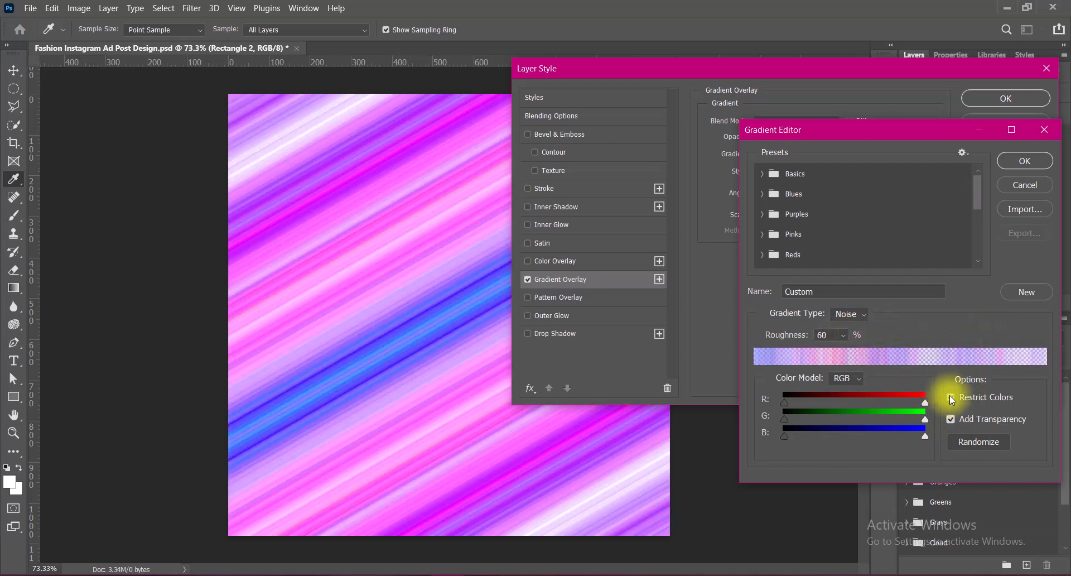
# - Randomize the noise gradient until it gives orange and pink stripes, and apply it reversed to Rectangle 2
pyautogui.click(970, 441)
pyautogui.click(970, 441)
pyautogui.click(969, 441)
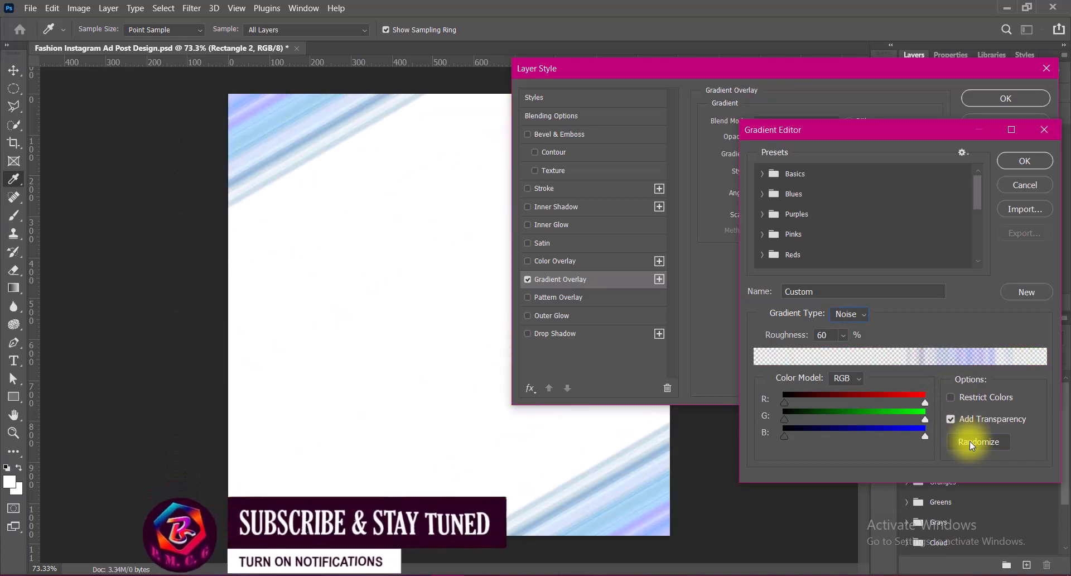
pyautogui.click(970, 441)
pyautogui.click(969, 441)
pyautogui.click(970, 441)
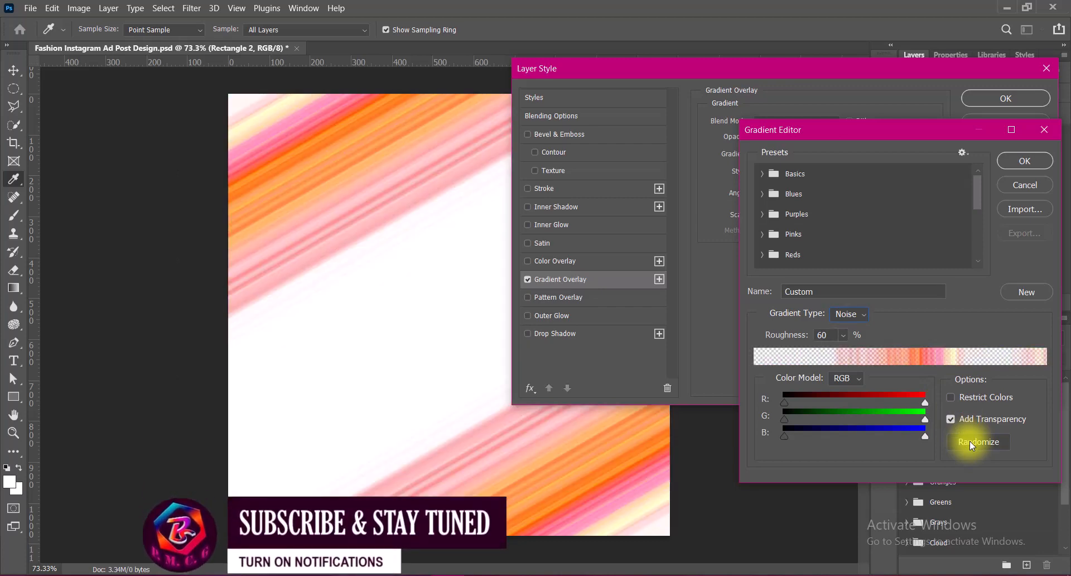
pyautogui.click(1010, 160)
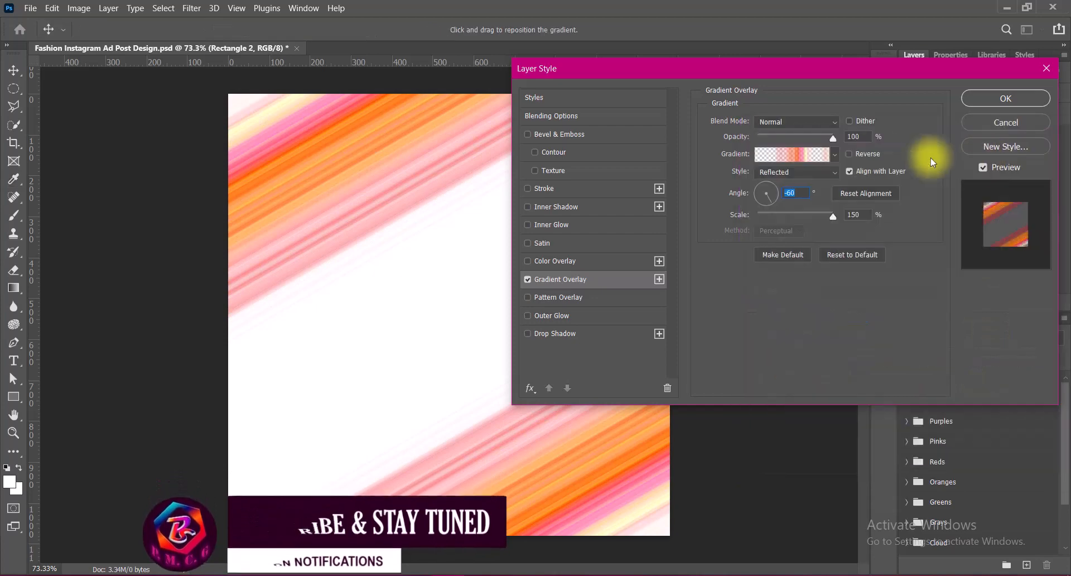
pyautogui.click(850, 154)
pyautogui.click(1013, 98)
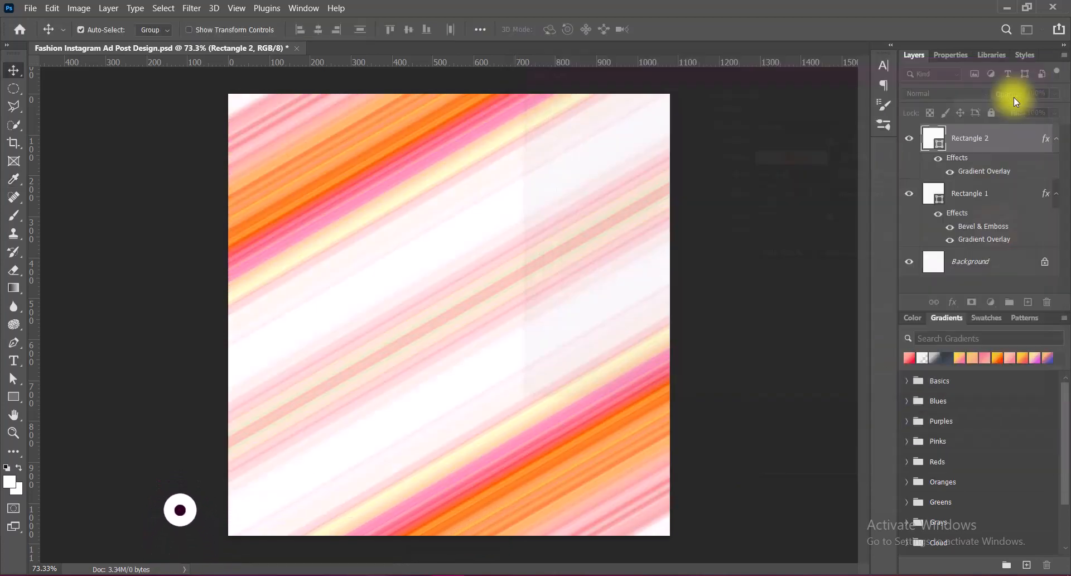
# - Convert Rectangle 2 to a smart object and strengthen its colors with a Vibrance adjustment
pyautogui.rightClick(1021, 137)
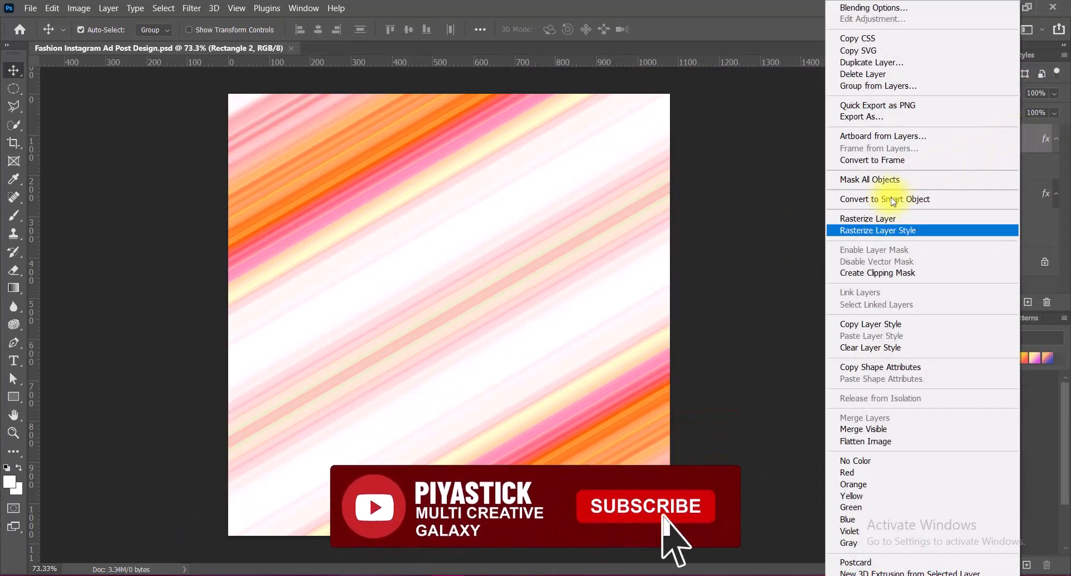
pyautogui.click(882, 200)
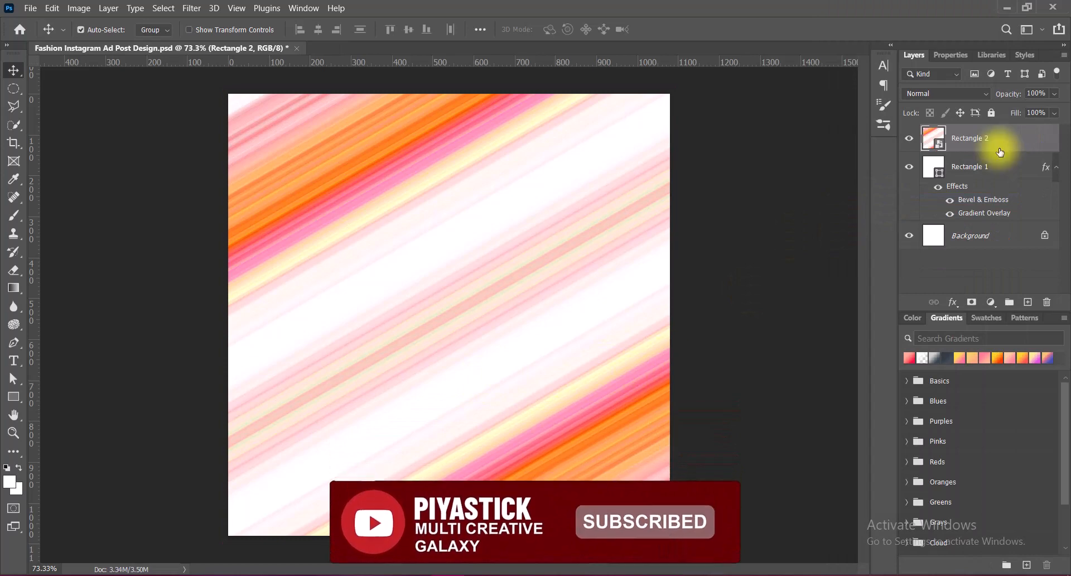
pyautogui.click(79, 8)
pyautogui.moveTo(156, 41)
pyautogui.click(259, 102)
pyautogui.moveTo(497, 191); pyautogui.dragTo(584, 190)
pyautogui.click(618, 171)
# - Apply a Hue/Saturation adjustment with the Increase Saturation preset to Rectangle 2
pyautogui.click(79, 8)
pyautogui.moveTo(115, 40)
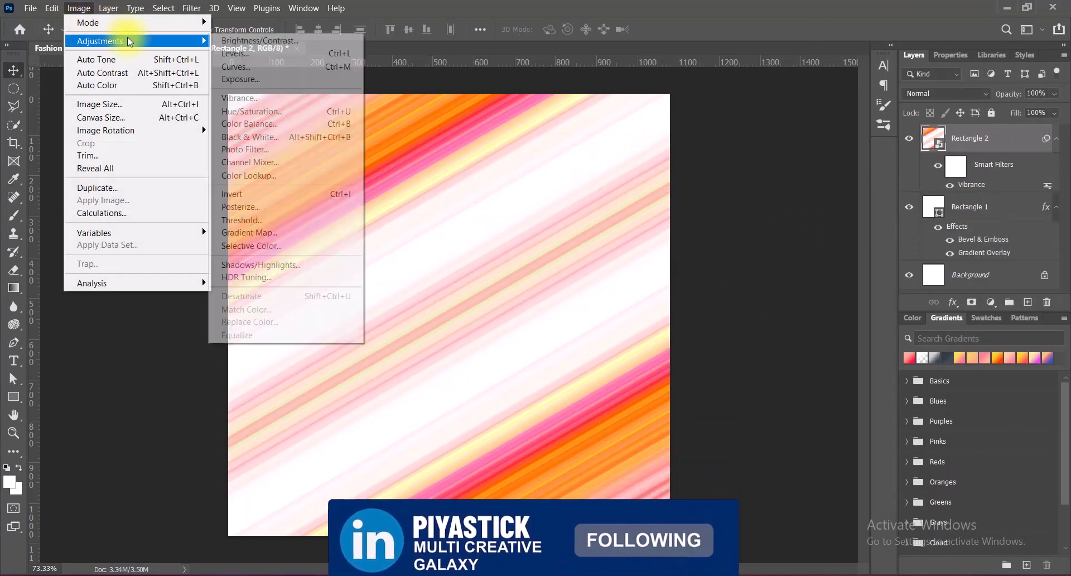
pyautogui.click(234, 111)
pyautogui.click(585, 125)
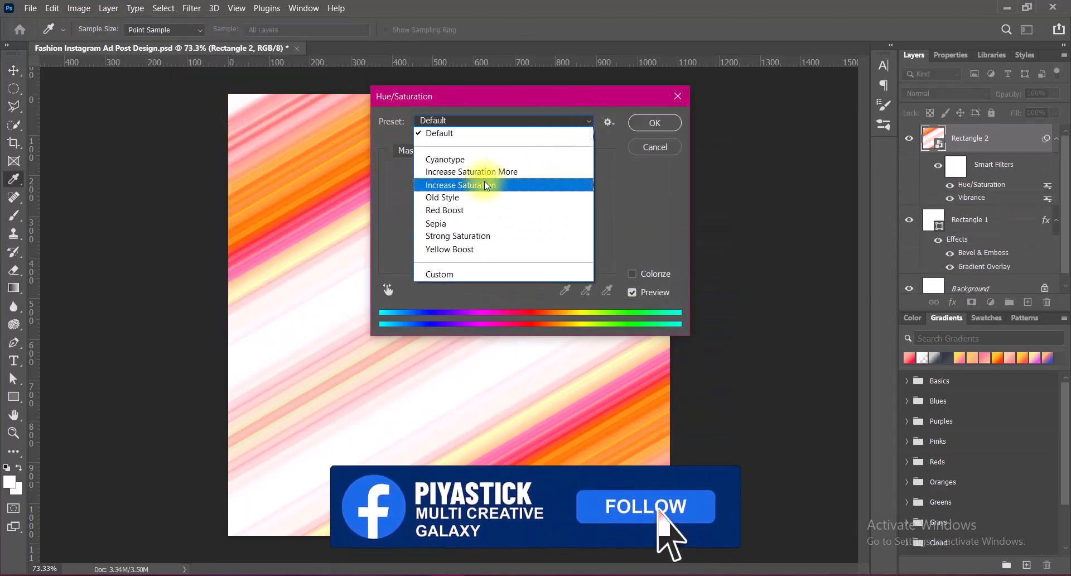
pyautogui.click(461, 185)
pyautogui.click(655, 123)
# - Compare several blend modes for Rectangle 2 and set it to Pin Light
pyautogui.click(988, 94)
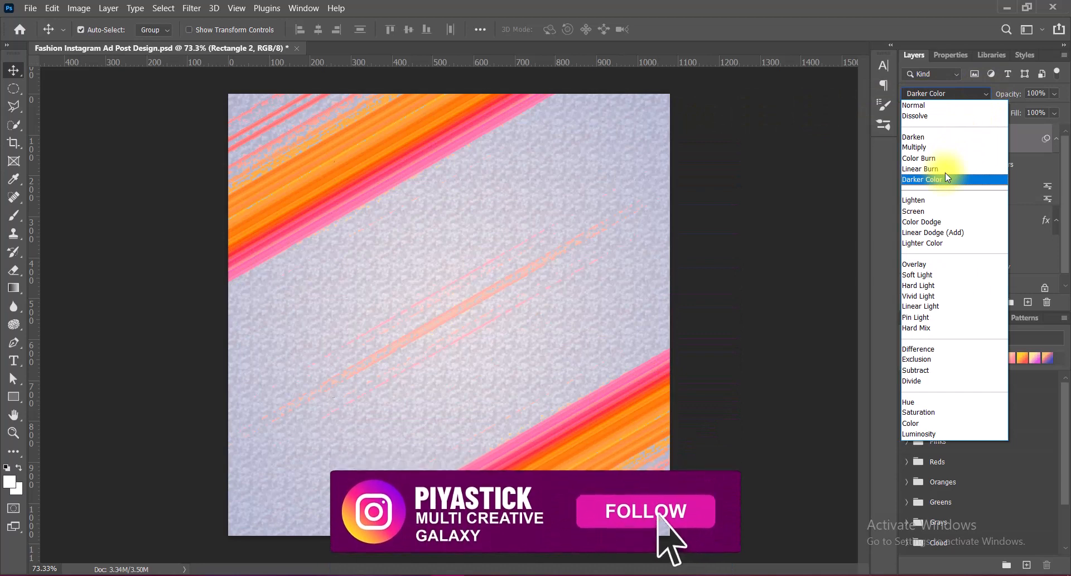
pyautogui.press('Down')
pyautogui.press('Down')
pyautogui.press('Down')
pyautogui.press('Down')
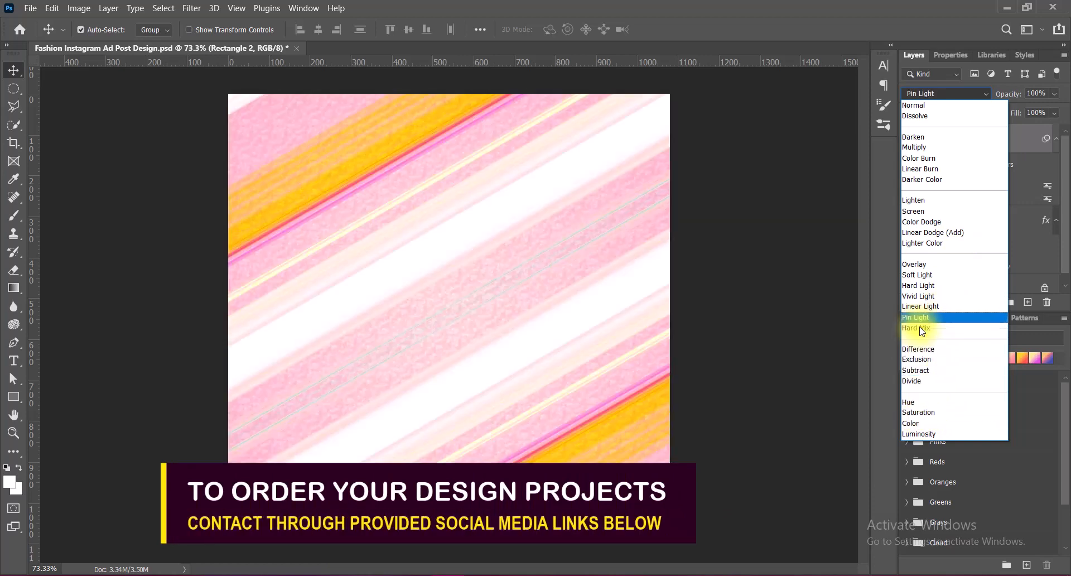
pyautogui.click(917, 317)
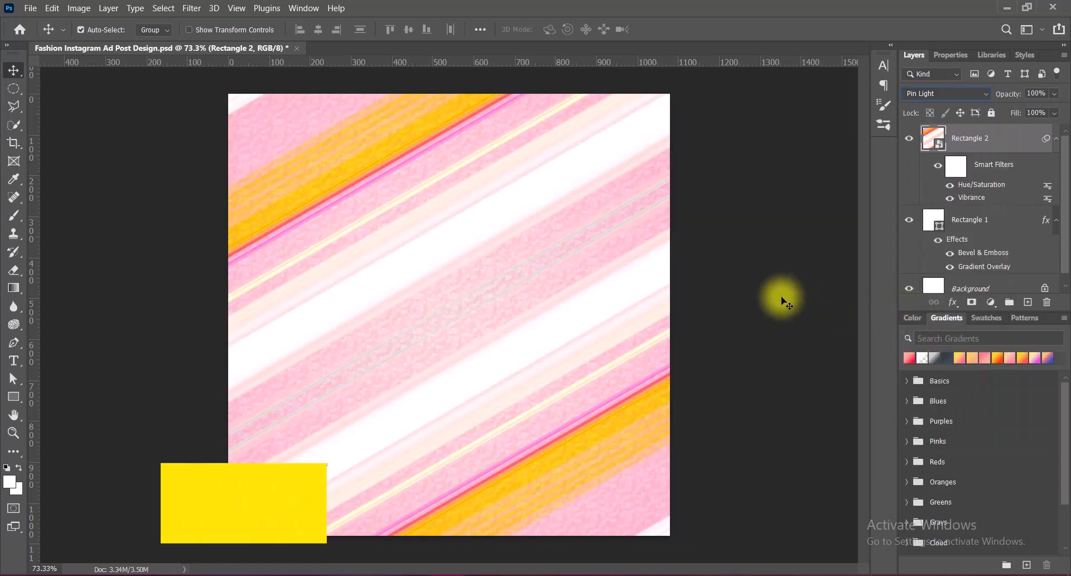
# - Edit Rectangle 1's bevel effect, lowering the shadow opacity to 19% and setting the shadow color to 251e22
pyautogui.click(938, 218)
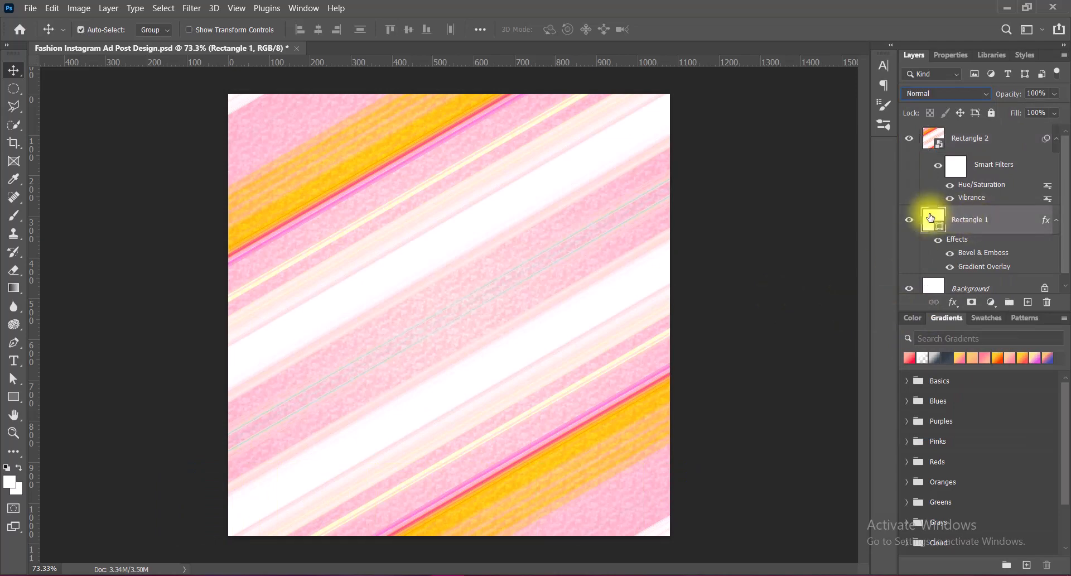
pyautogui.rightClick(931, 218)
pyautogui.click(898, 220)
pyautogui.click(578, 282)
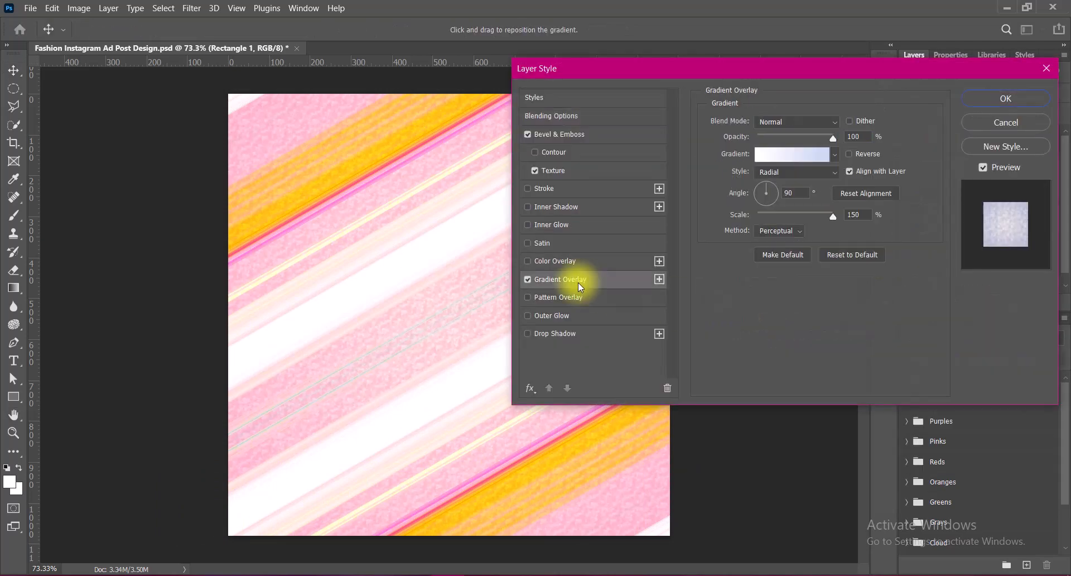
pyautogui.click(550, 134)
pyautogui.moveTo(785, 361); pyautogui.dragTo(776, 361)
pyautogui.click(854, 341)
pyautogui.moveTo(728, 435)
pyautogui.mouseDown()
pyautogui.moveTo(725, 447)
pyautogui.moveTo(761, 459)
pyautogui.moveTo(710, 462)
pyautogui.moveTo(723, 460)
pyautogui.mouseUp()
pyautogui.click(1006, 303)
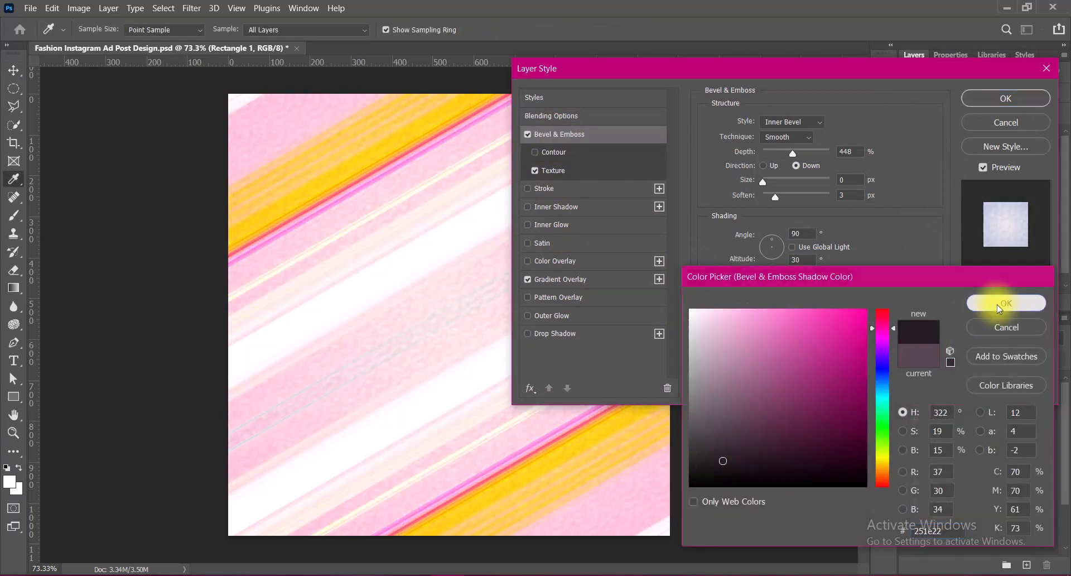
# - Set the bevel's shadow mode to Soft Light and raise the shadow opacity strongly
pyautogui.click(832, 341)
pyautogui.click(797, 403)
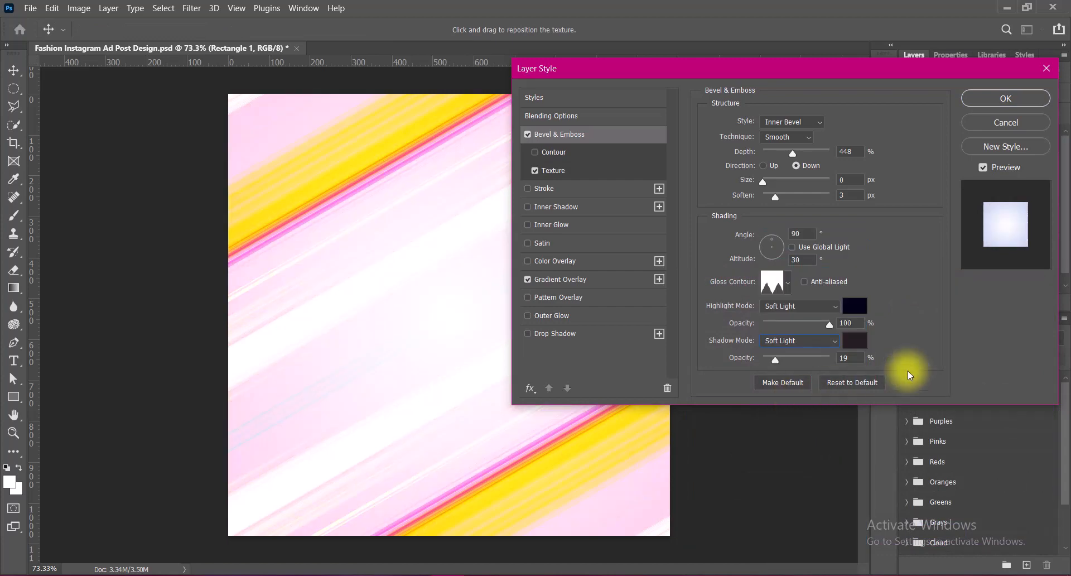
pyautogui.moveTo(776, 360); pyautogui.dragTo(833, 361)
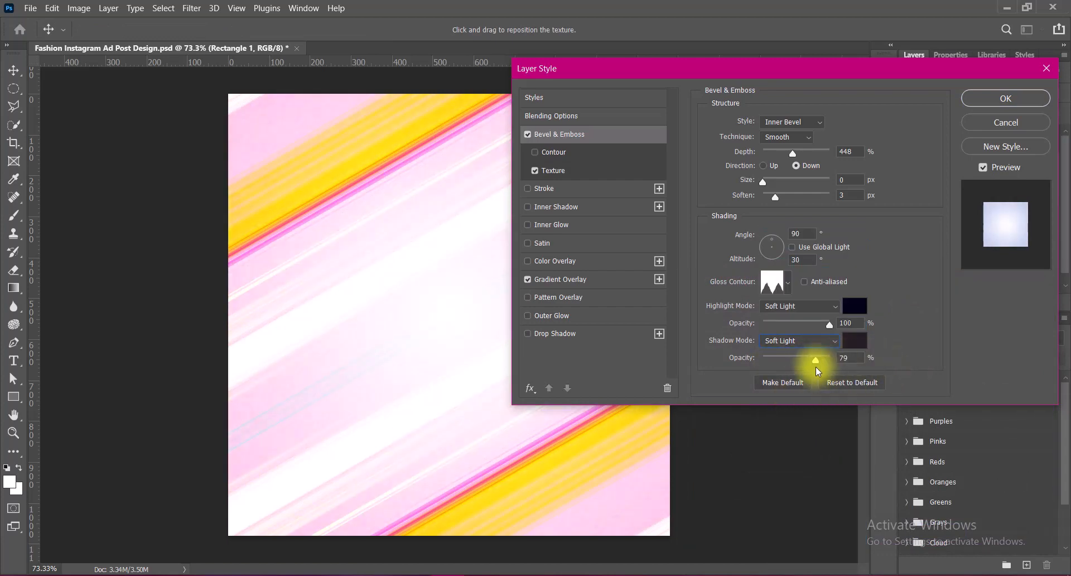
# - Set the bevel's shadow color to 340021, shadow opacity to 84% and depth to 1%
pyautogui.click(855, 341)
pyautogui.click(864, 453)
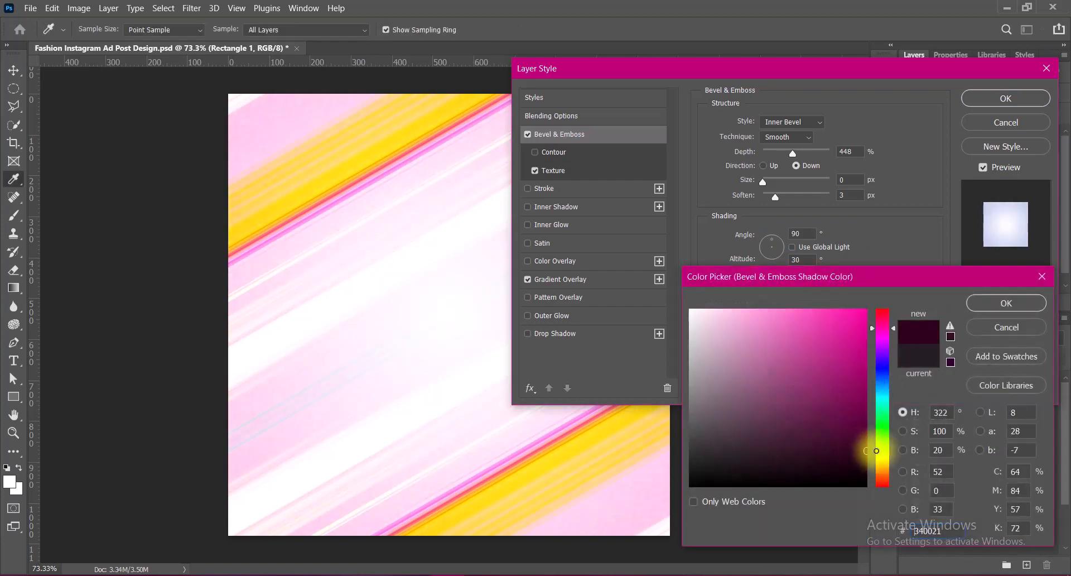
pyautogui.click(1006, 303)
pyautogui.click(841, 361)
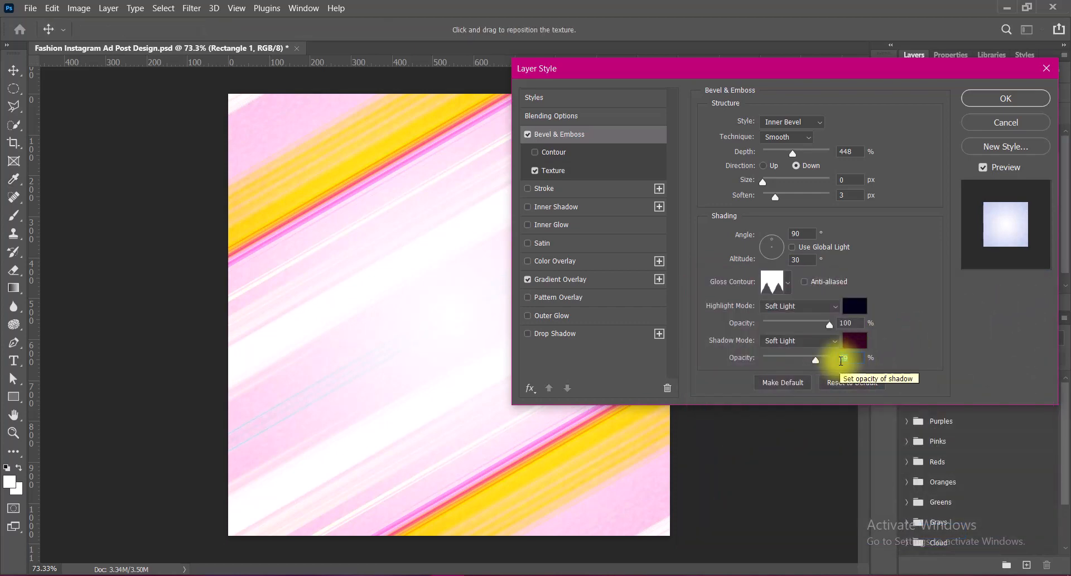
pyautogui.moveTo(793, 153); pyautogui.dragTo(731, 155)
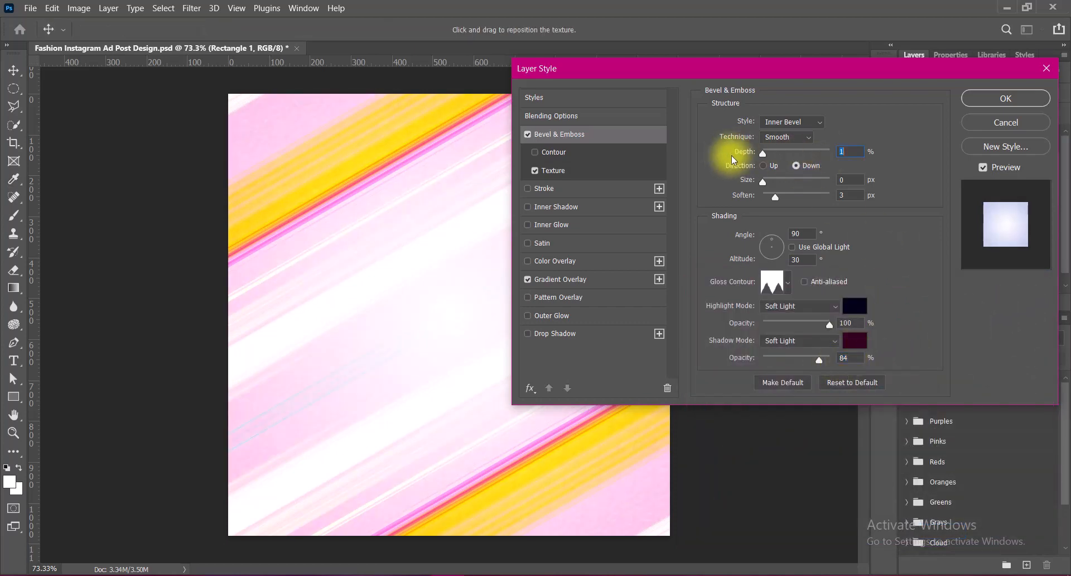
# - Try the Screen highlight mode for the bevel and set it to Normal instead
pyautogui.click(814, 305)
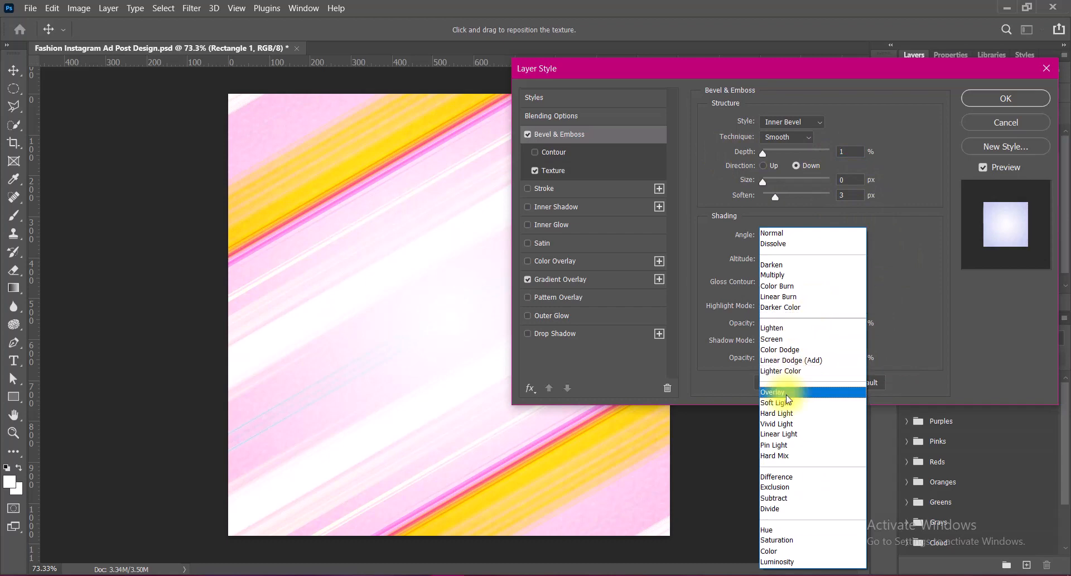
pyautogui.click(797, 337)
pyautogui.click(806, 306)
pyautogui.click(801, 235)
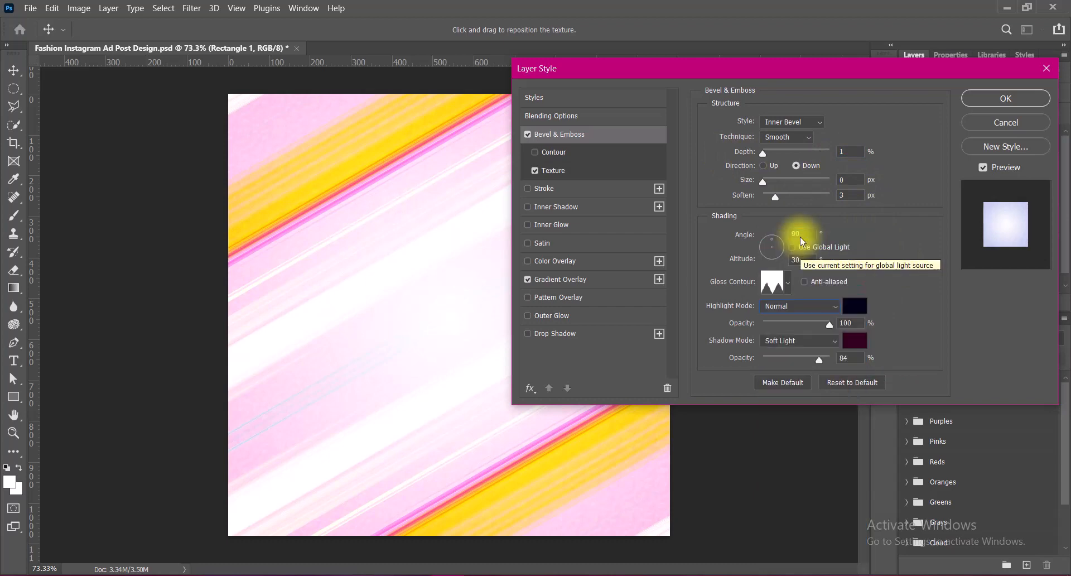
# - Compare several gloss contours for the bevel and apply the fourth preset, the deep cove curve
pyautogui.click(787, 283)
pyautogui.click(702, 337)
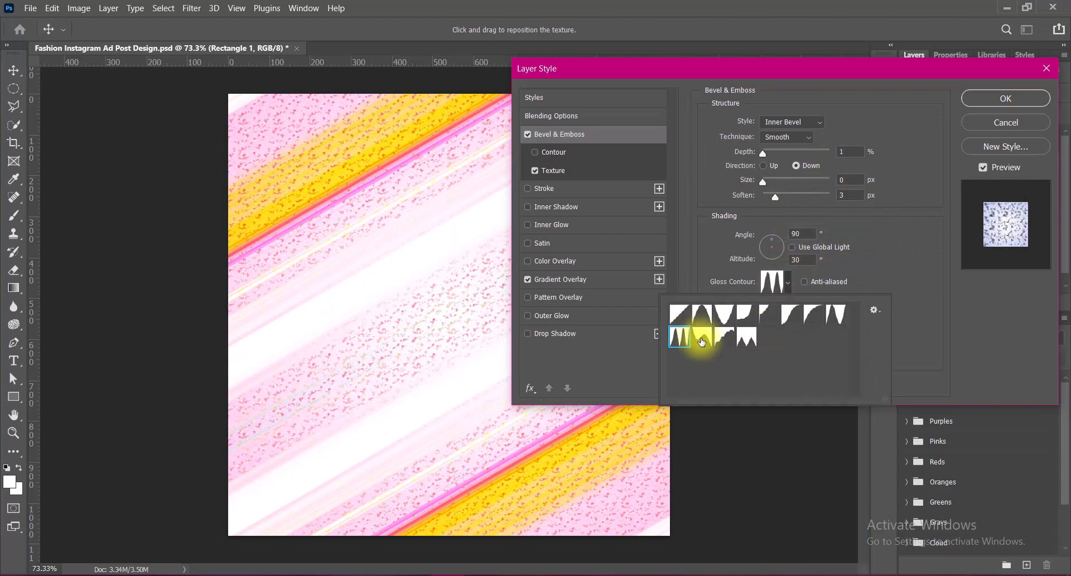
pyautogui.click(701, 314)
pyautogui.click(720, 338)
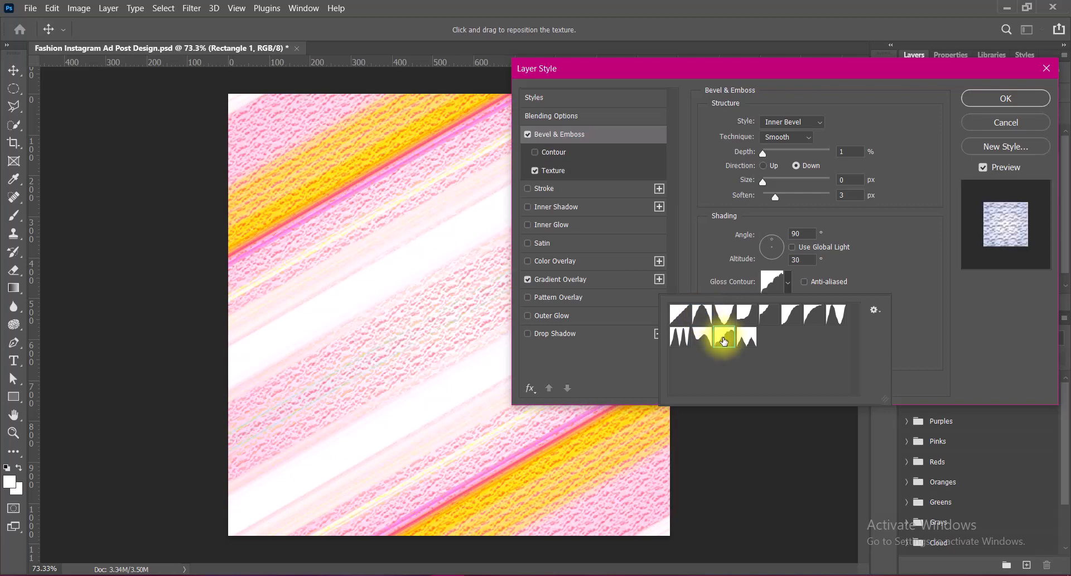
pyautogui.click(723, 316)
pyautogui.click(748, 319)
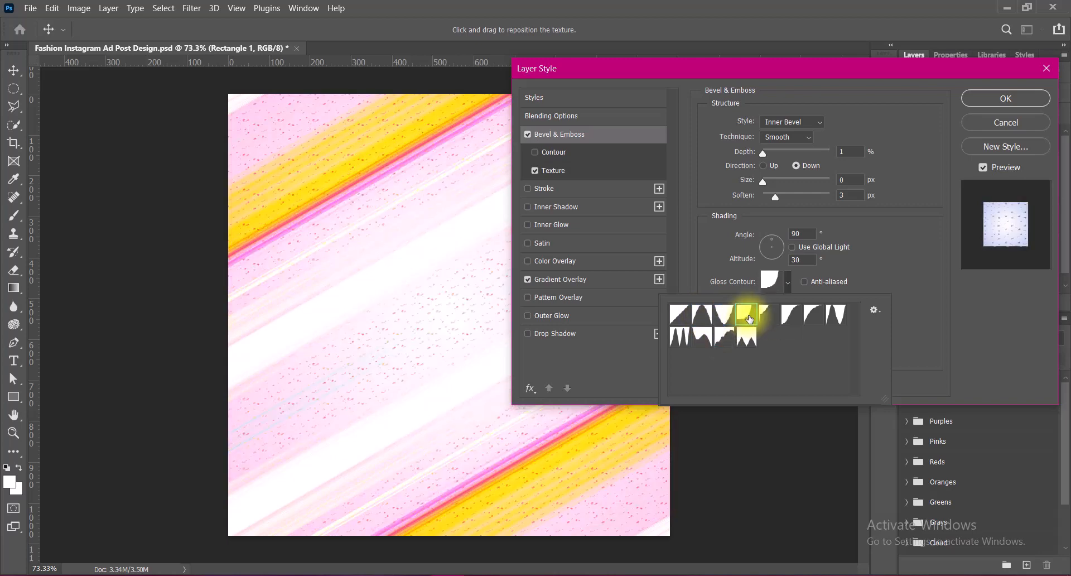
pyautogui.click(747, 336)
pyautogui.click(770, 320)
pyautogui.click(791, 318)
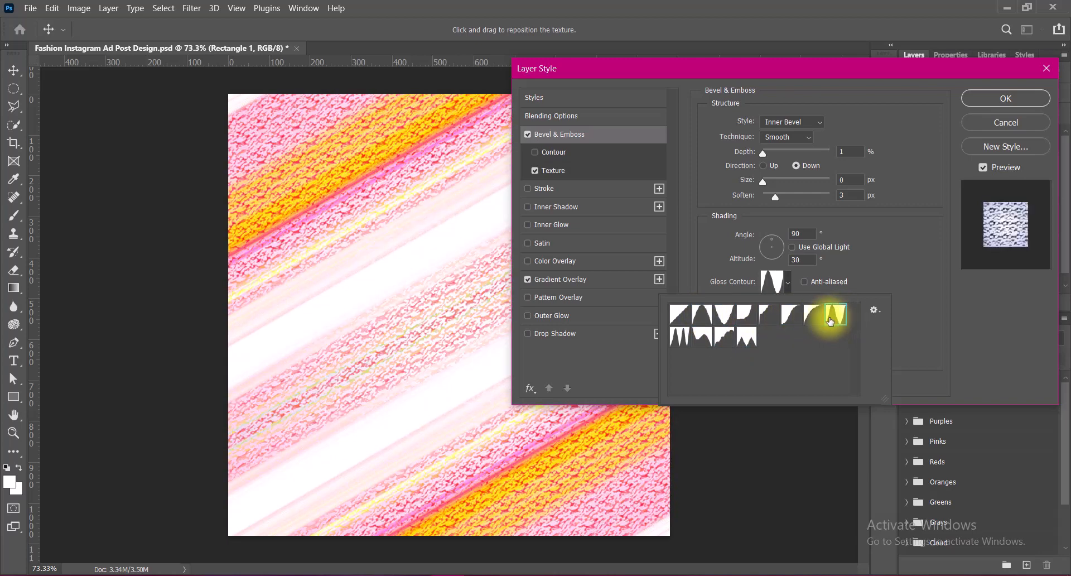
pyautogui.click(818, 321)
pyautogui.click(724, 317)
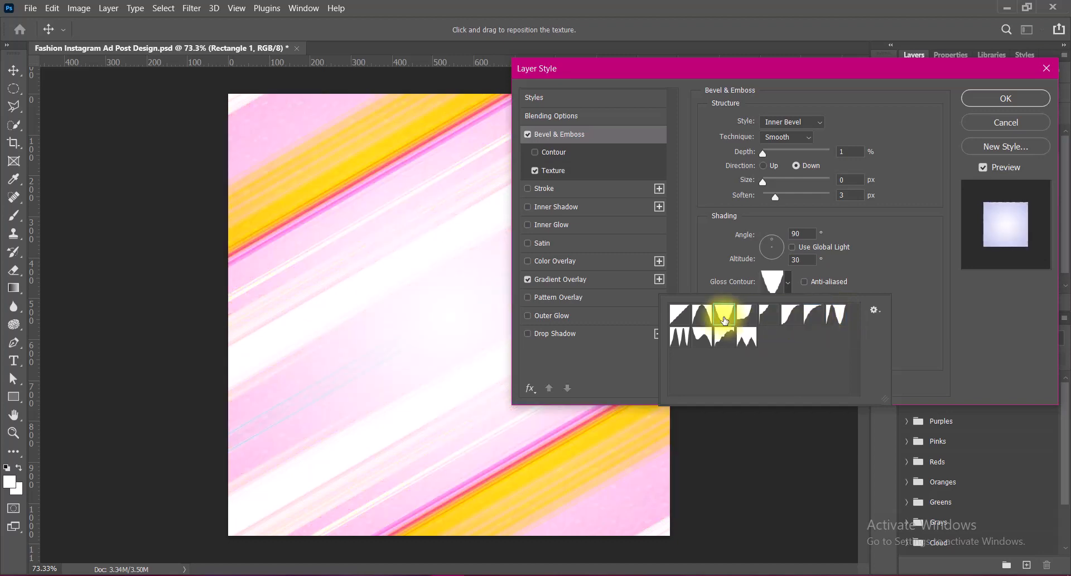
pyautogui.click(724, 337)
pyautogui.click(746, 336)
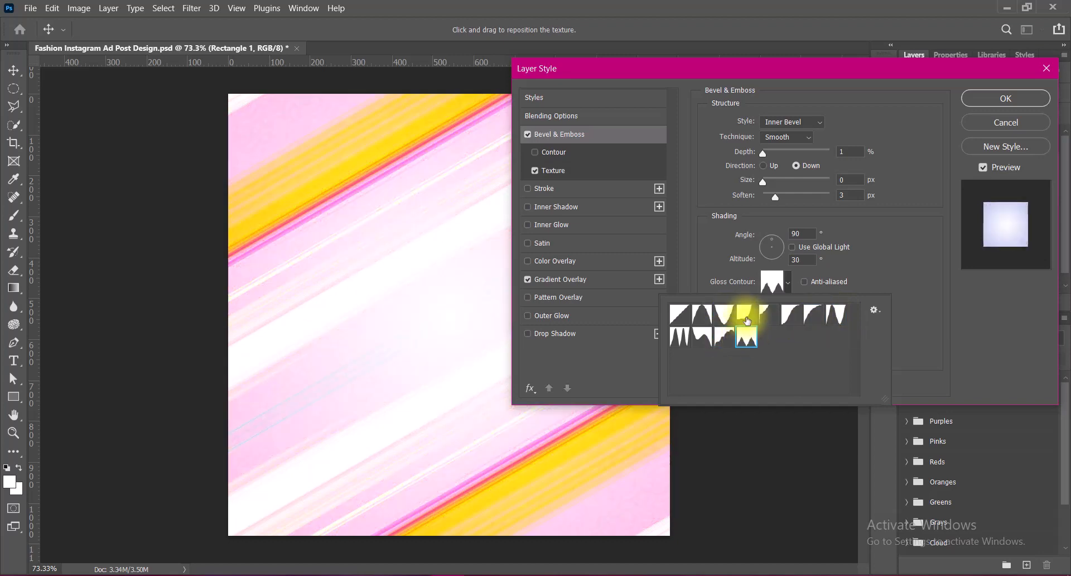
pyautogui.click(906, 256)
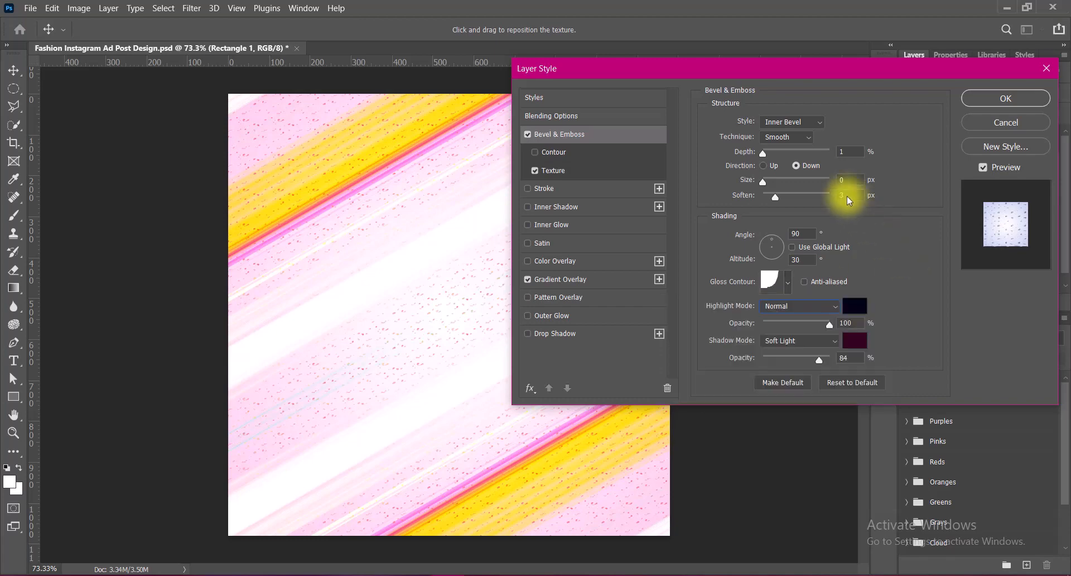
# - Set the bevel's soften to 2 px, shadow opacity to 100% and highlight opacity to 60%
pyautogui.moveTo(846, 193); pyautogui.dragTo(826, 196)
pyautogui.write('2')
pyautogui.click(827, 358)
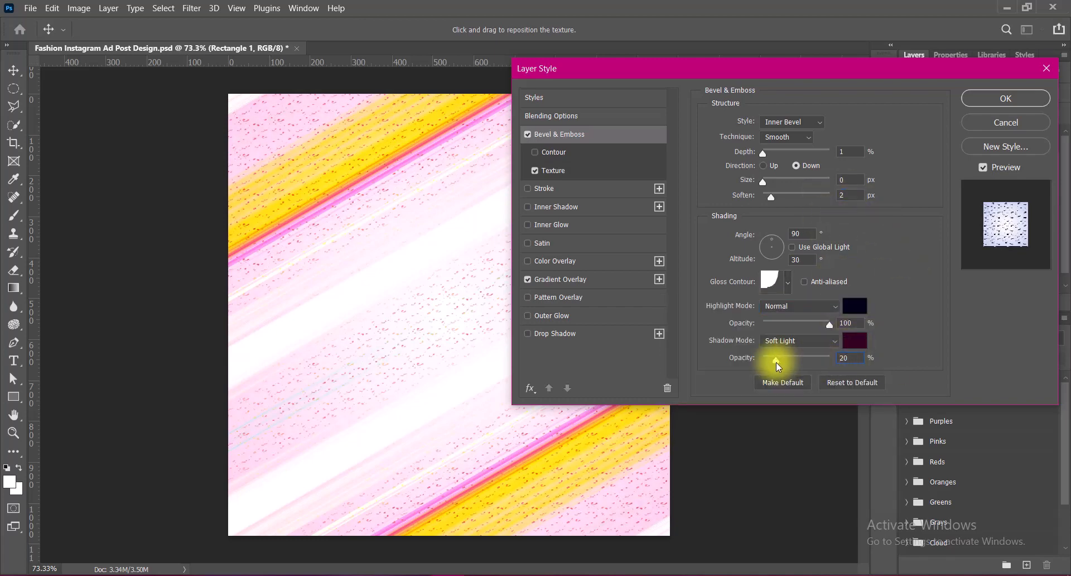
pyautogui.moveTo(800, 326); pyautogui.dragTo(789, 327)
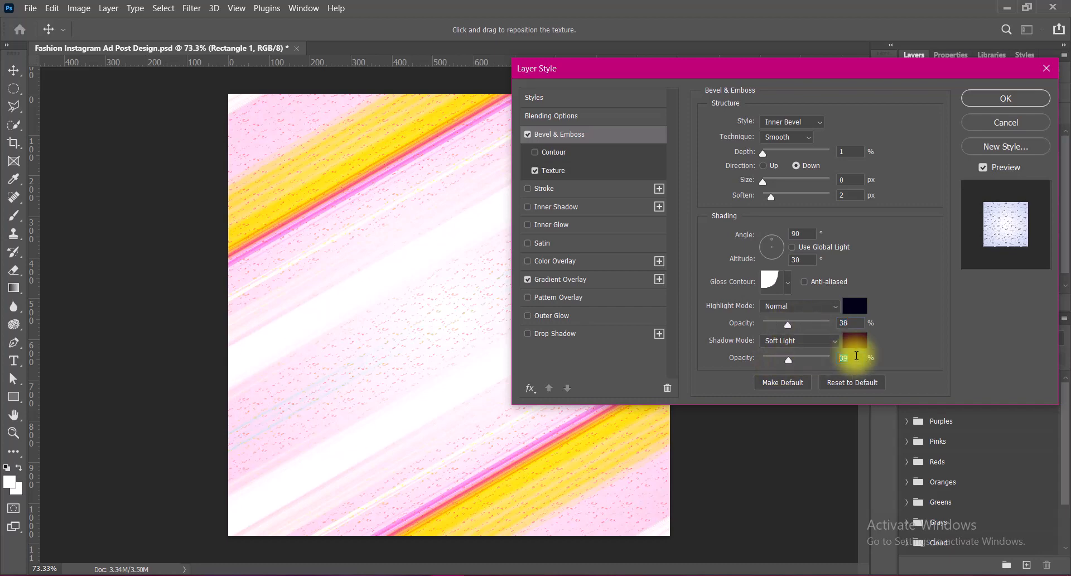
pyautogui.moveTo(812, 360); pyautogui.dragTo(831, 360)
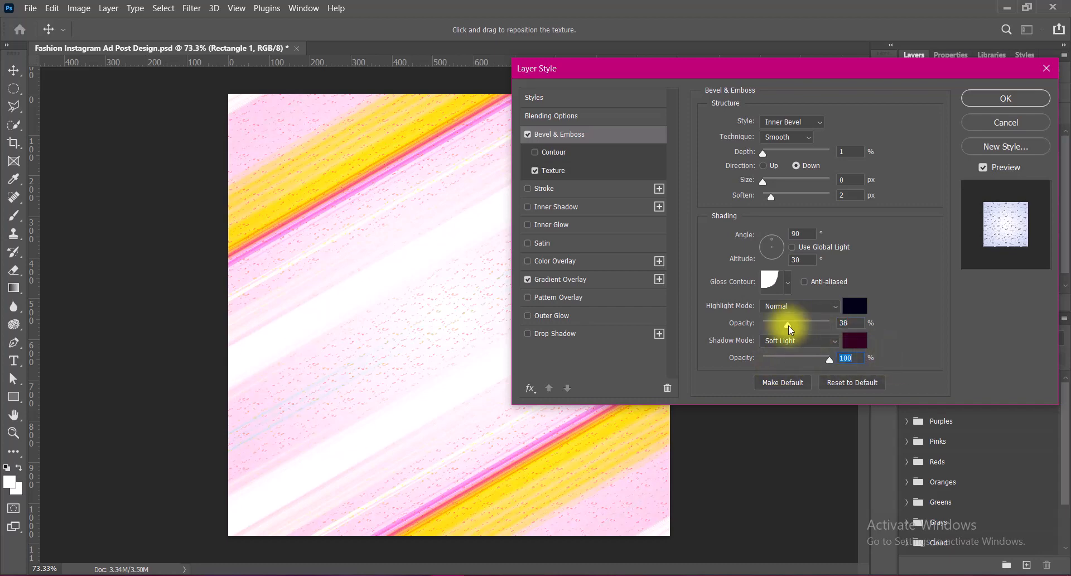
pyautogui.moveTo(788, 326); pyautogui.dragTo(796, 324)
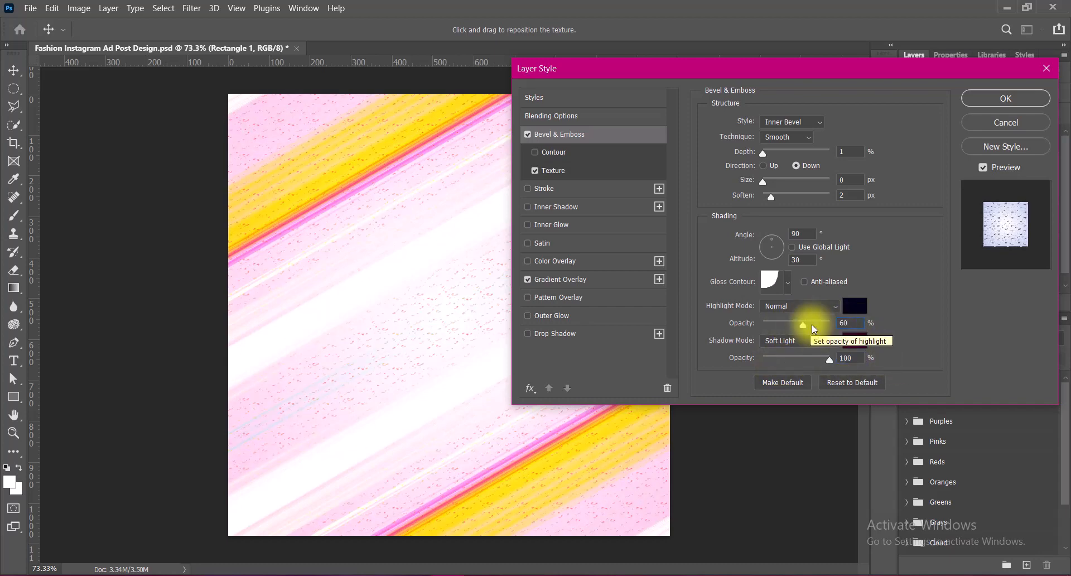
# - Compare the bevel's Up direction with Down, keep Down and apply the layer style
pyautogui.click(764, 166)
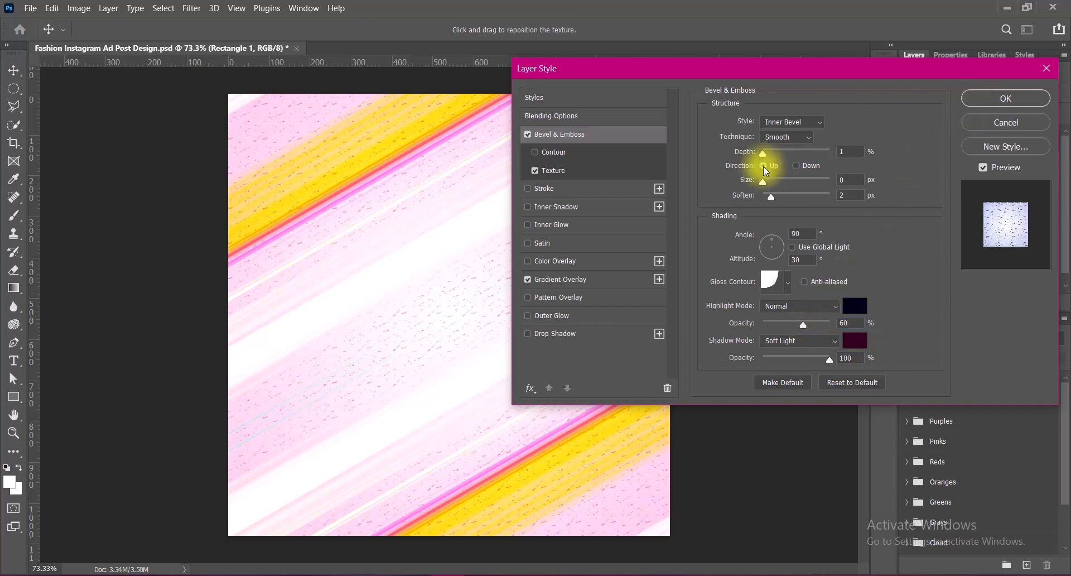
pyautogui.click(796, 166)
pyautogui.press('Return')
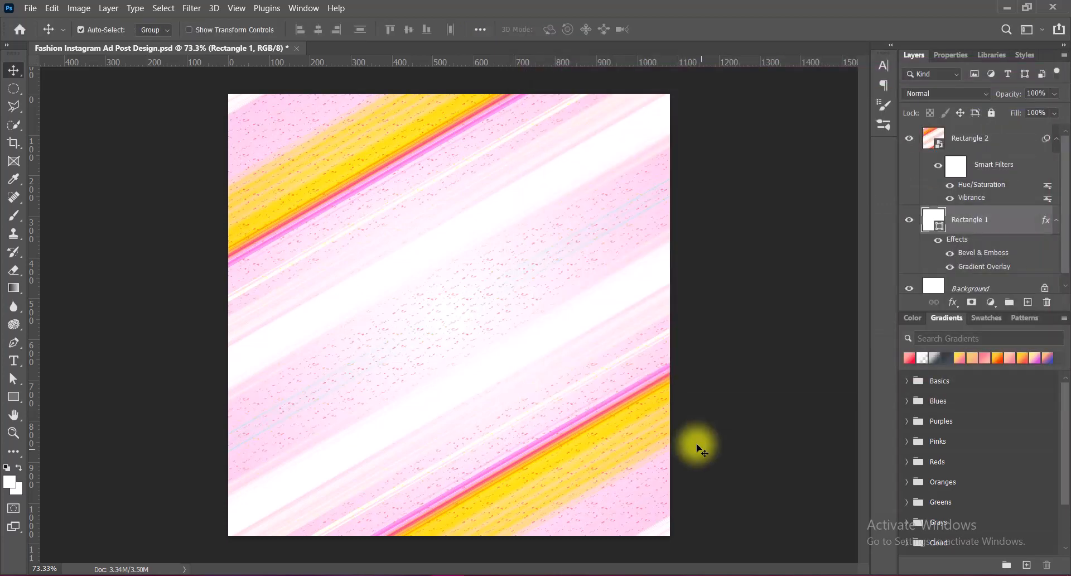
# - Apply a Curves adjustment to Rectangle 2, pulling the RGB midtones slightly down to darken it
pyautogui.click(976, 139)
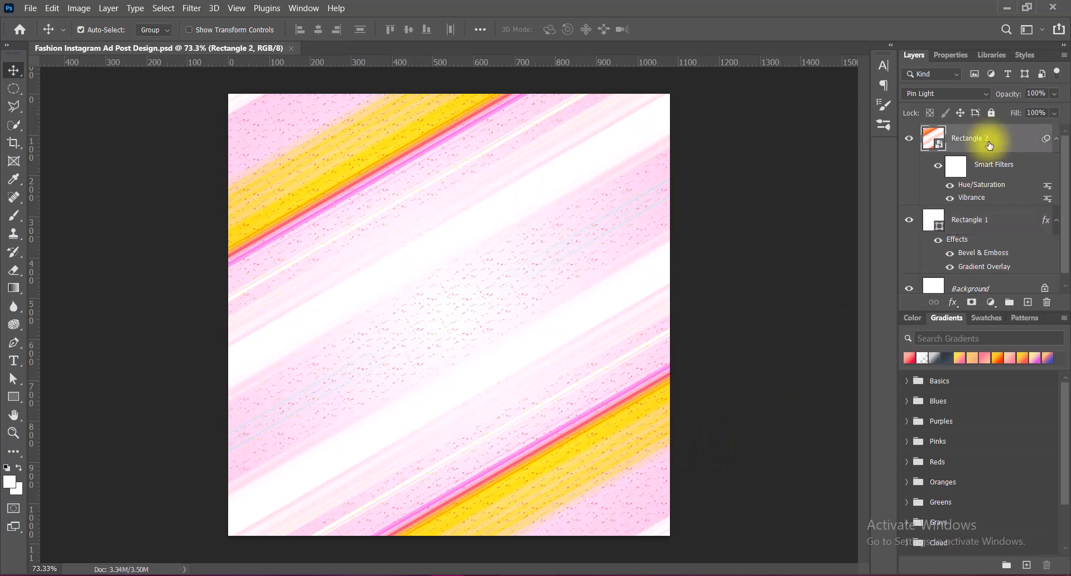
pyautogui.click(79, 8)
pyautogui.moveTo(92, 41)
pyautogui.click(245, 66)
pyautogui.moveTo(548, 78); pyautogui.dragTo(850, 54)
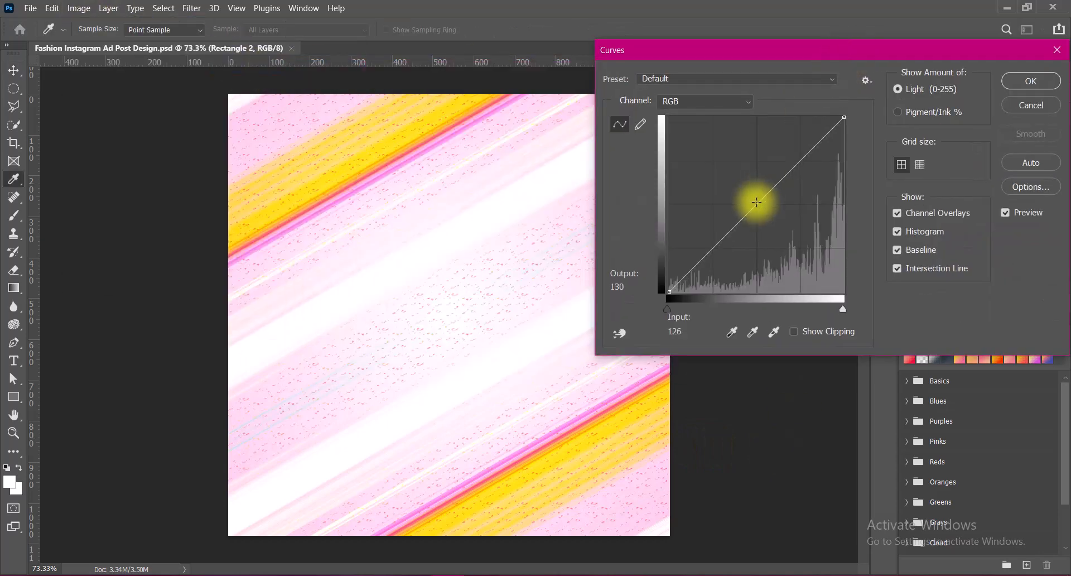
pyautogui.moveTo(756, 204); pyautogui.dragTo(756, 224)
pyautogui.click(1013, 81)
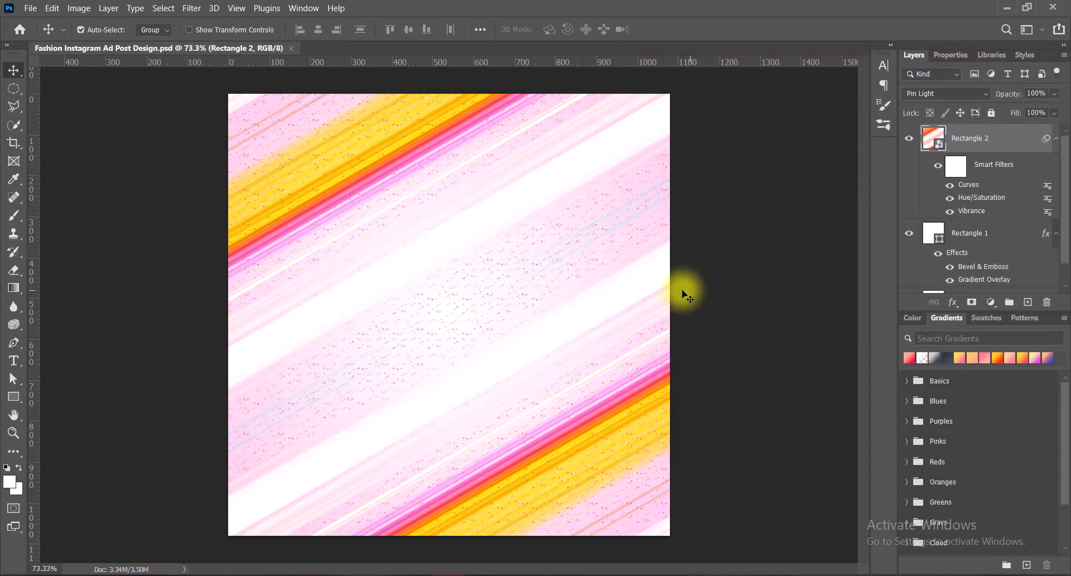
pyautogui.click(1028, 302)
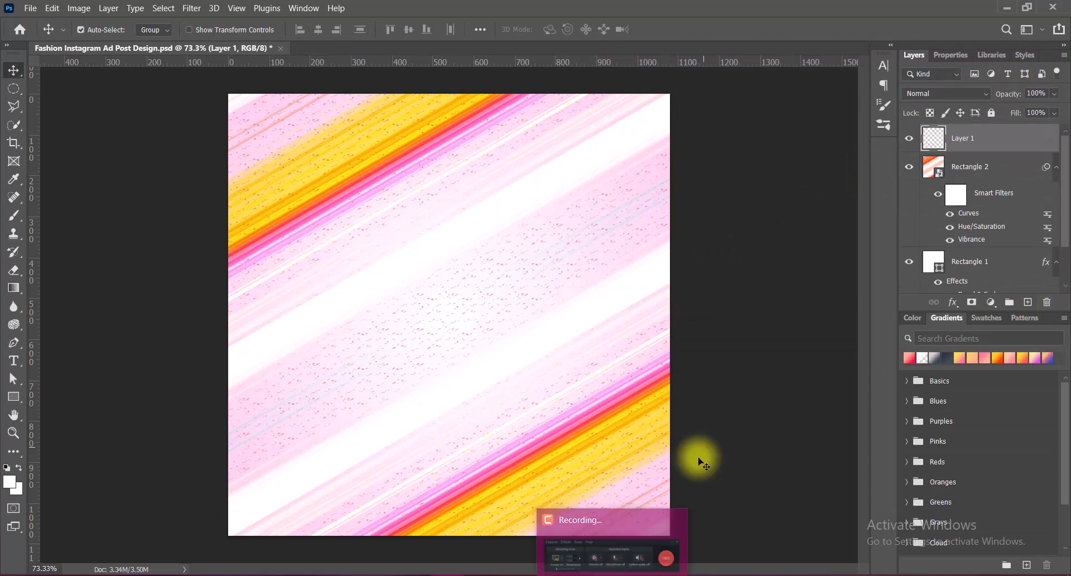
pyautogui.moveTo(12, 396); pyautogui.dragTo(55, 392)
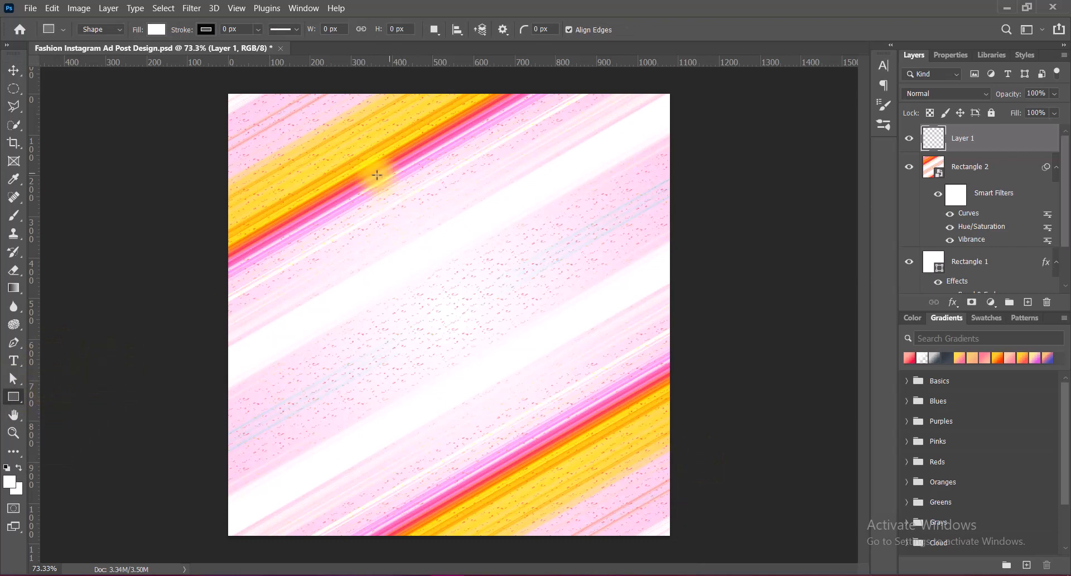
pyautogui.moveTo(361, 154); pyautogui.dragTo(626, 525)
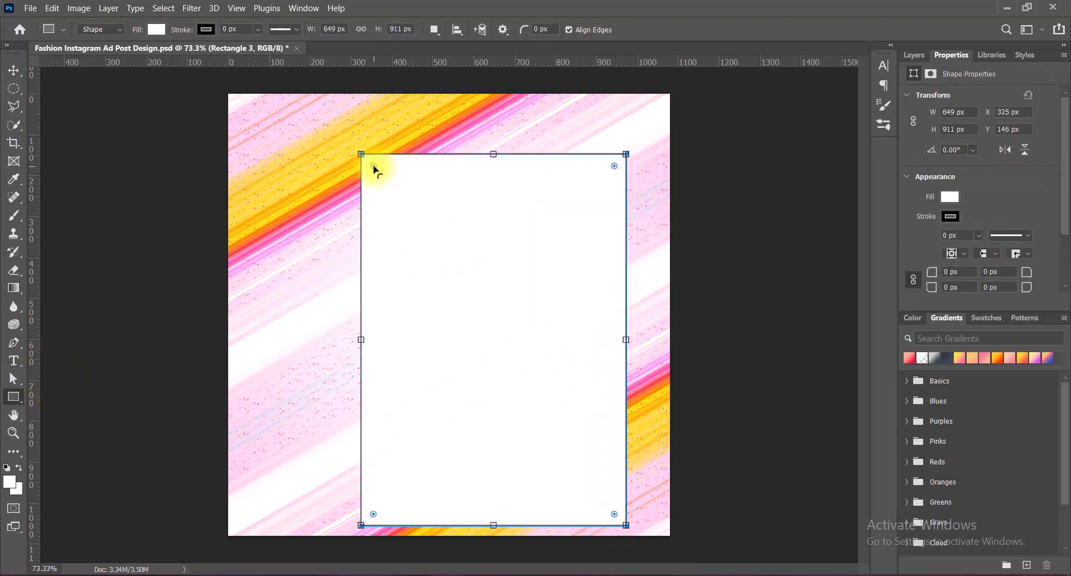
pyautogui.press('v')
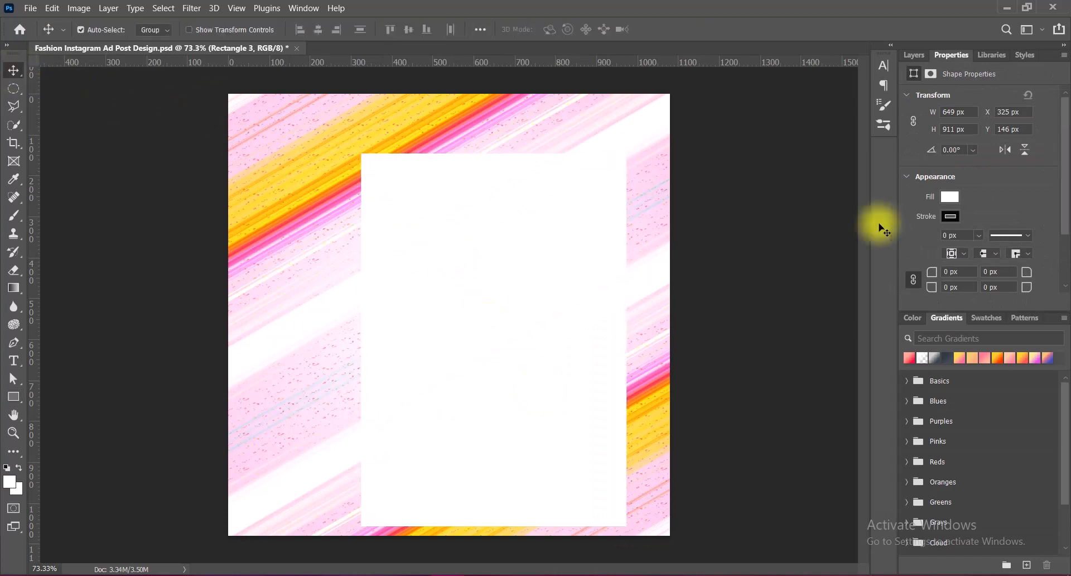
pyautogui.click(917, 57)
pyautogui.click(1048, 306)
pyautogui.click(511, 237)
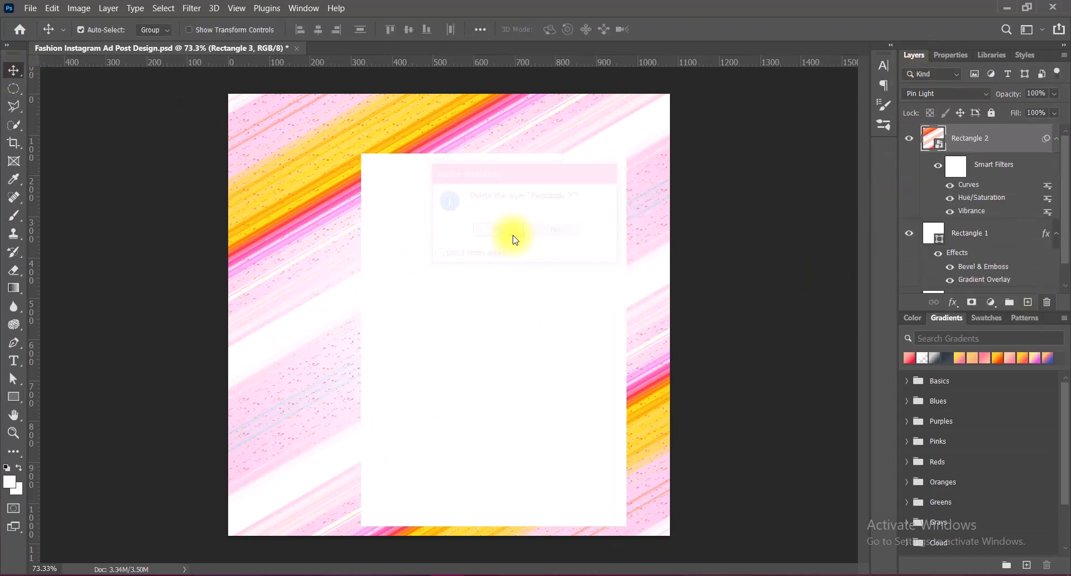
# - Create a new layer above Rectangle 2 and choose a rough-edged textured brush tip at 60 px
pyautogui.click(1029, 303)
pyautogui.click(13, 214)
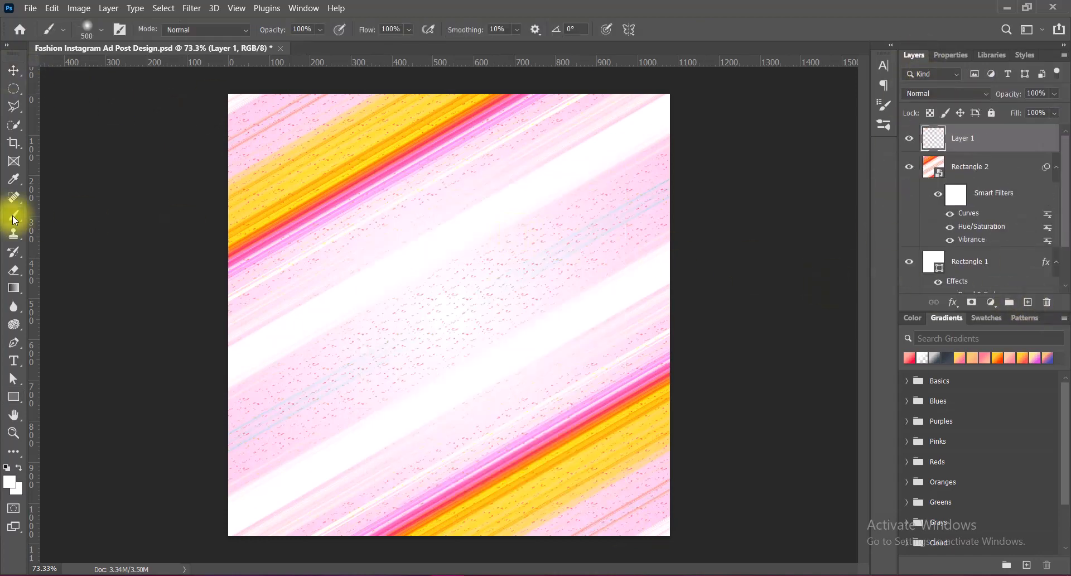
pyautogui.click(102, 31)
pyautogui.moveTo(528, 225)
pyautogui.mouseDown()
pyautogui.moveTo(545, 491)
pyautogui.moveTo(495, 426)
pyautogui.mouseUp()
pyautogui.click(245, 372)
pyautogui.click(712, 23)
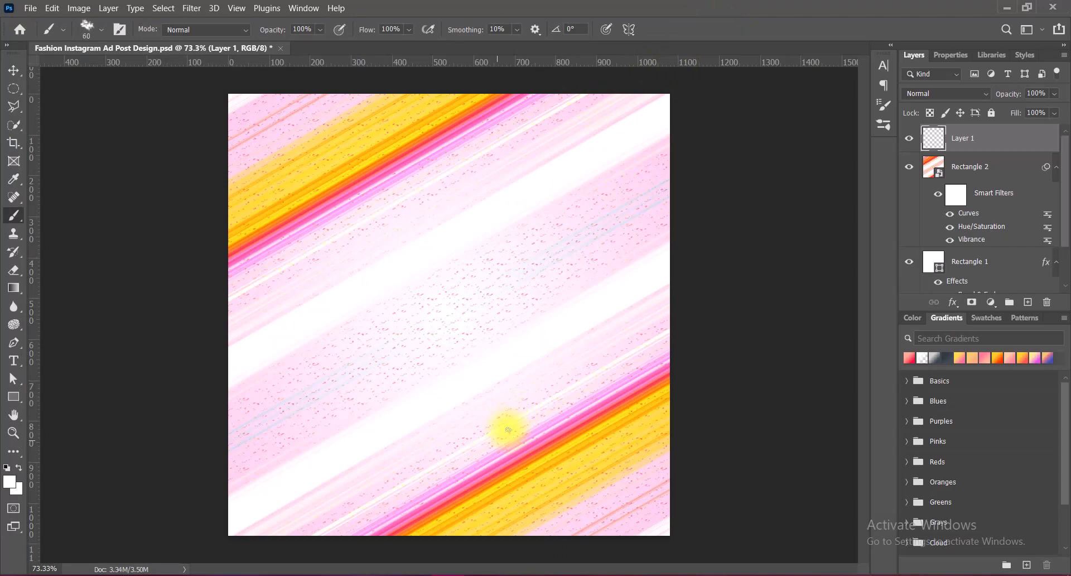
# - Paint white over the lower-right area of the canvas on Layer 1, enlarging the brush up to 175 px
pyautogui.moveTo(474, 533)
pyautogui.mouseDown()
pyautogui.moveTo(450, 539)
pyautogui.moveTo(466, 378)
pyautogui.moveTo(459, 244)
pyautogui.moveTo(570, 222)
pyautogui.moveTo(698, 227)
pyautogui.mouseUp()
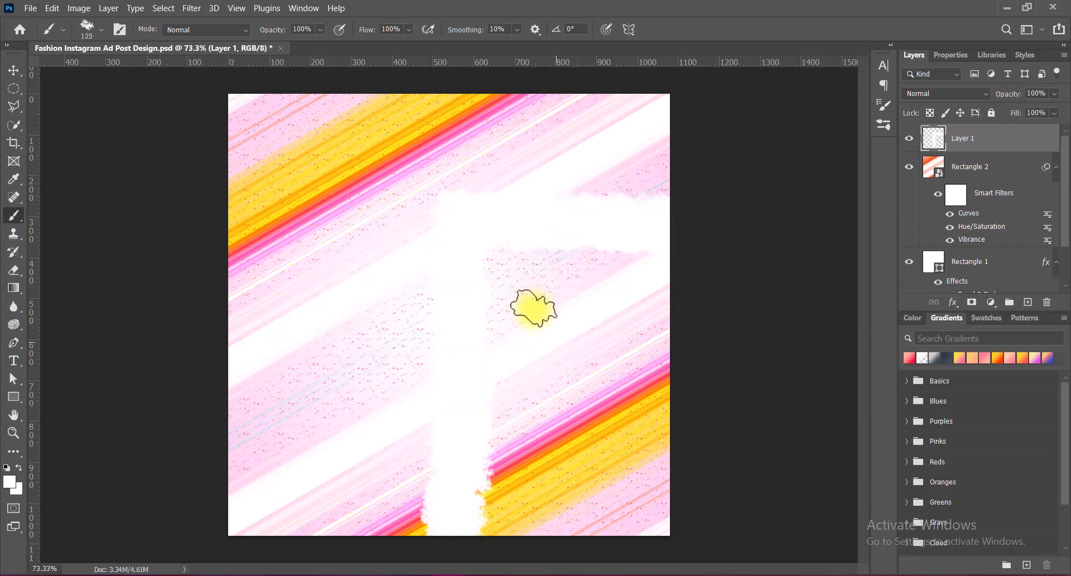
pyautogui.moveTo(534, 307)
pyautogui.mouseDown()
pyautogui.moveTo(612, 433)
pyautogui.moveTo(521, 330)
pyautogui.moveTo(541, 292)
pyautogui.moveTo(641, 353)
pyautogui.moveTo(514, 521)
pyautogui.moveTo(641, 500)
pyautogui.mouseUp()
pyautogui.press(']')
pyautogui.press(']')
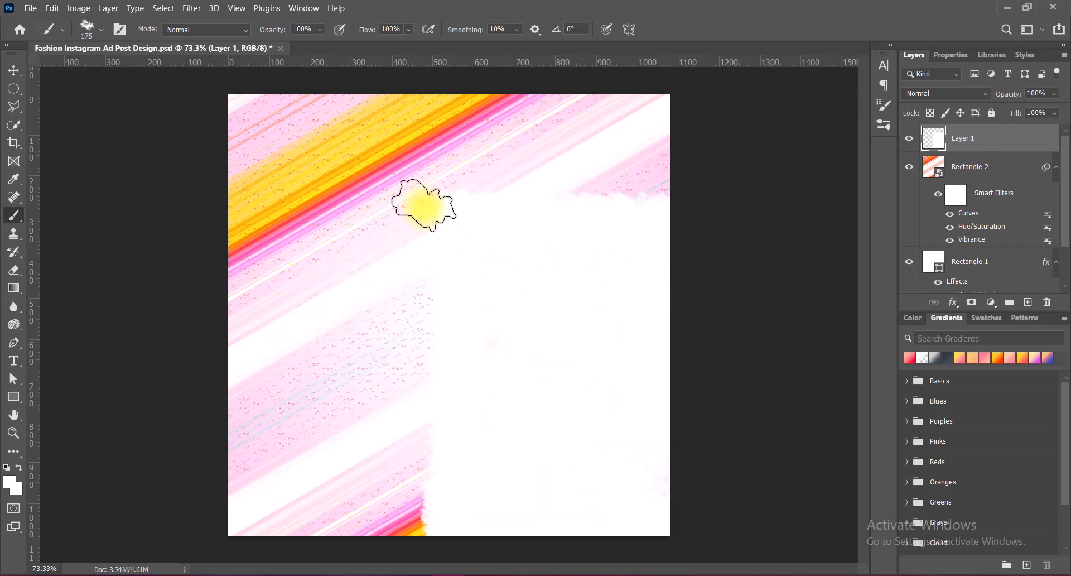
# - Convert Layer 1 to a smart object and apply a Spin radial blur with amount 10 and Good quality
pyautogui.click(14, 70)
pyautogui.rightClick(1002, 138)
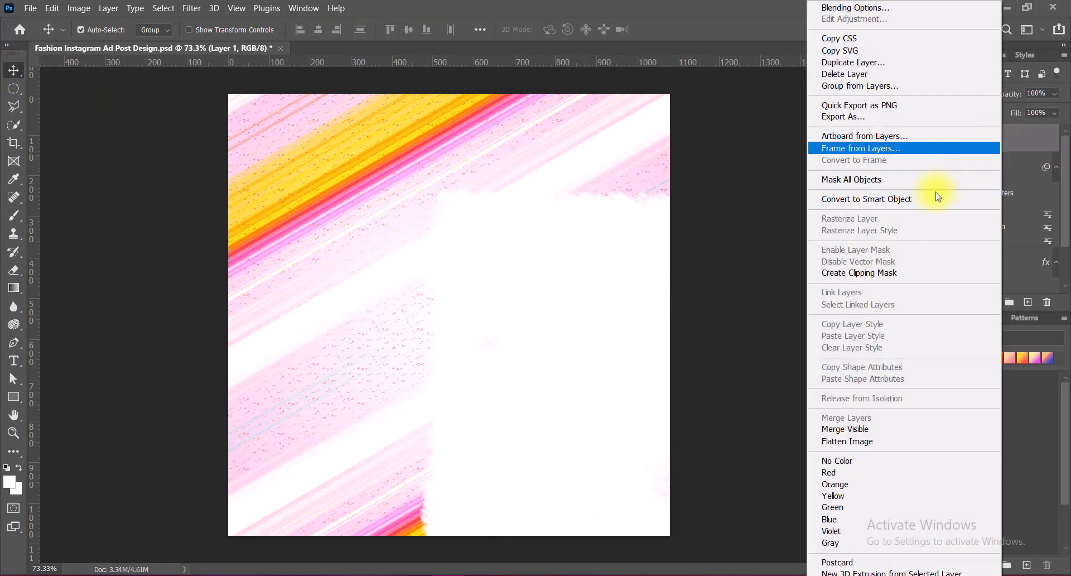
pyautogui.click(940, 191)
pyautogui.click(191, 8)
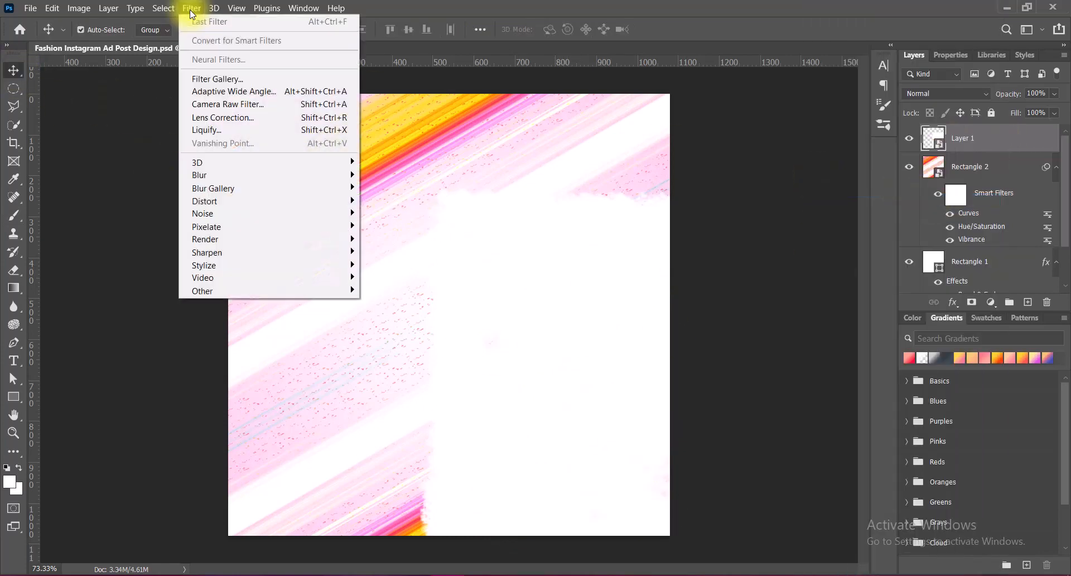
pyautogui.moveTo(268, 174)
pyautogui.click(391, 264)
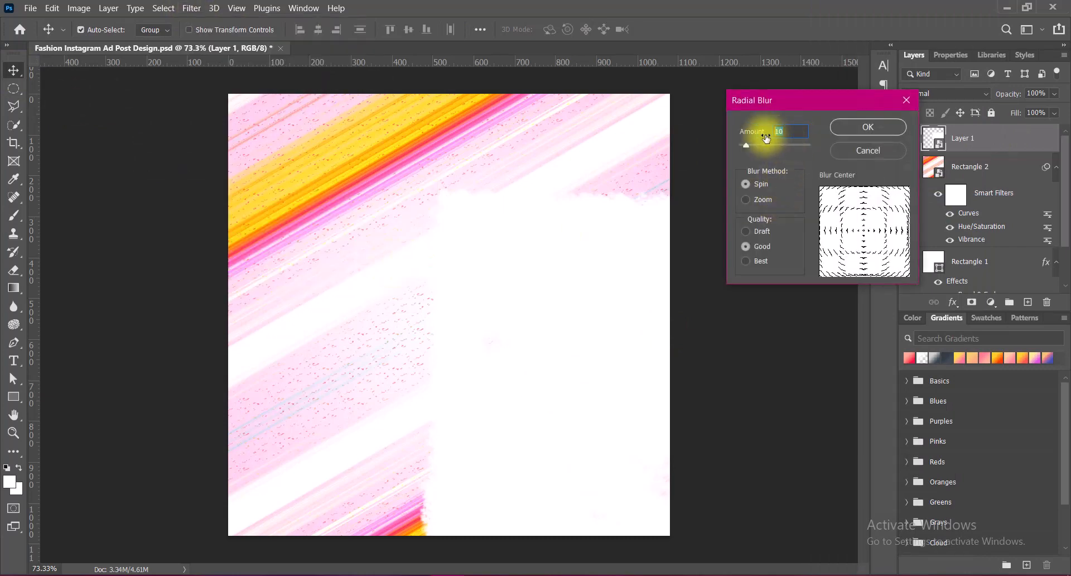
pyautogui.click(859, 128)
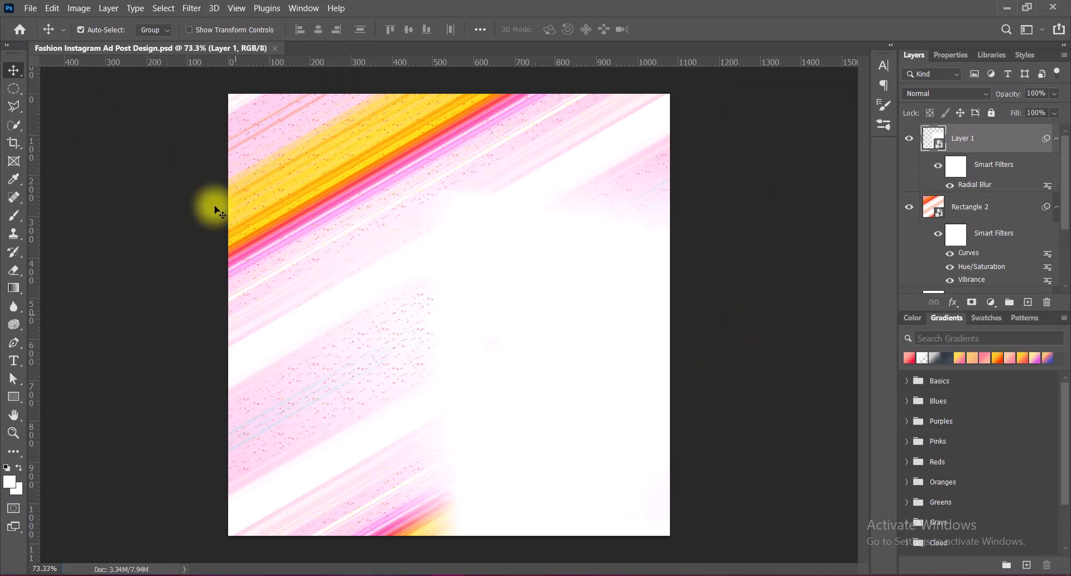
# - Scale Layer 1 up to 108% from its bottom edge and save the document
pyautogui.hotkey('ctrl', 't')
pyautogui.click(553, 239)
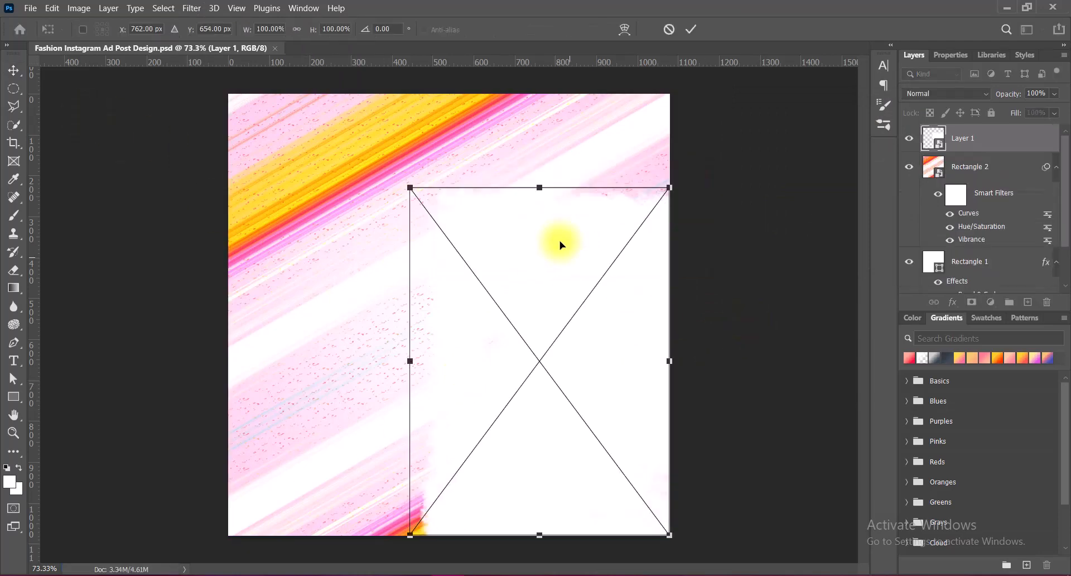
pyautogui.moveTo(539, 187); pyautogui.dragTo(541, 159)
pyautogui.press('Return')
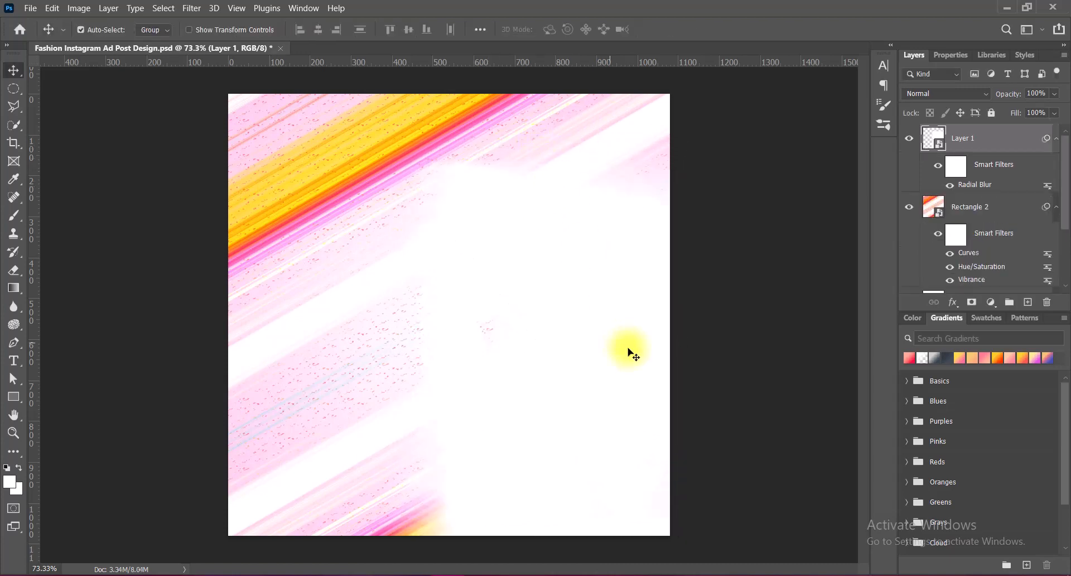
pyautogui.hotkey('ctrl', 's')
# - Paste the photo of the woman in the red dress above Layer 1 and clip it to Layer 1
pyautogui.hotkey('ctrl', 'v')
pyautogui.moveTo(514, 355); pyautogui.dragTo(537, 339)
pyautogui.rightClick(955, 139)
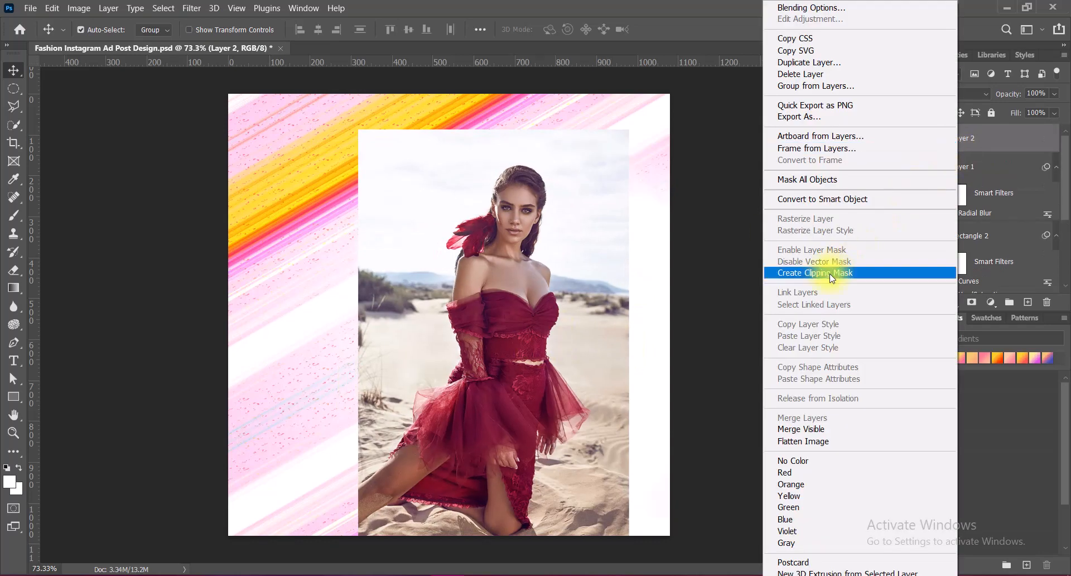
pyautogui.click(829, 273)
# - Move the clipped photo to the right side of the canvas and enlarge it slightly
pyautogui.hotkey('ctrl', 't')
pyautogui.moveTo(562, 359); pyautogui.dragTo(602, 359)
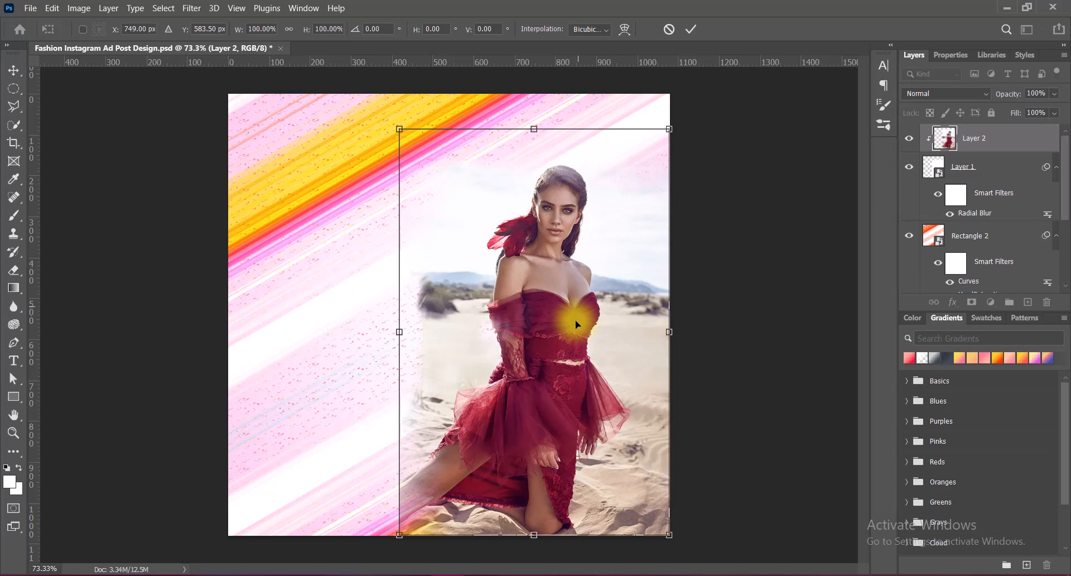
pyautogui.moveTo(534, 128); pyautogui.dragTo(534, 124)
pyautogui.moveTo(616, 339); pyautogui.dragTo(630, 341)
pyautogui.press('Return')
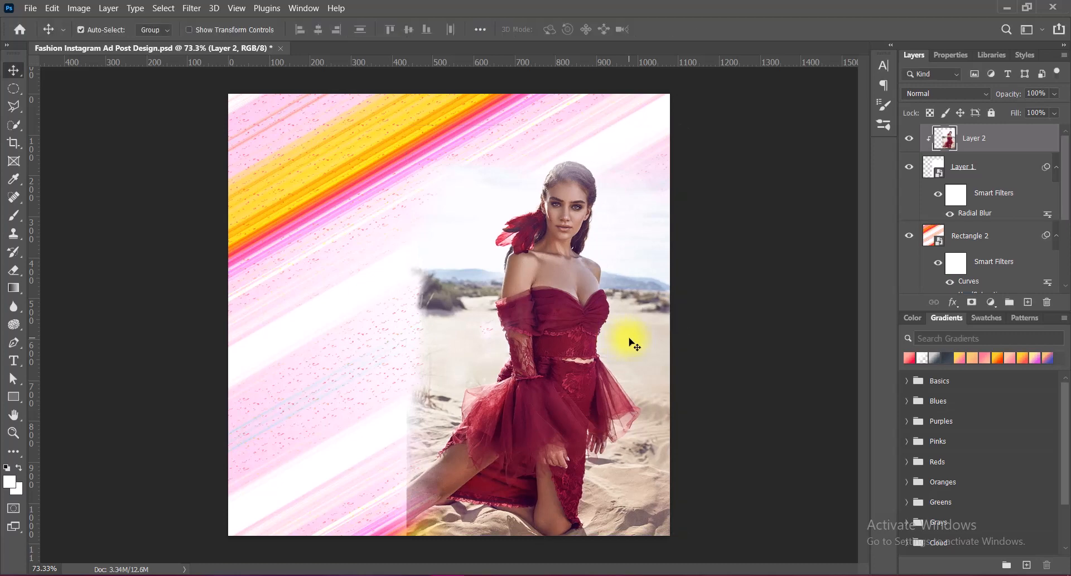
# - Nudge the photo on Layer 2 left until its right edge meets the canvas edge
pyautogui.hotkey('ctrl', 't')
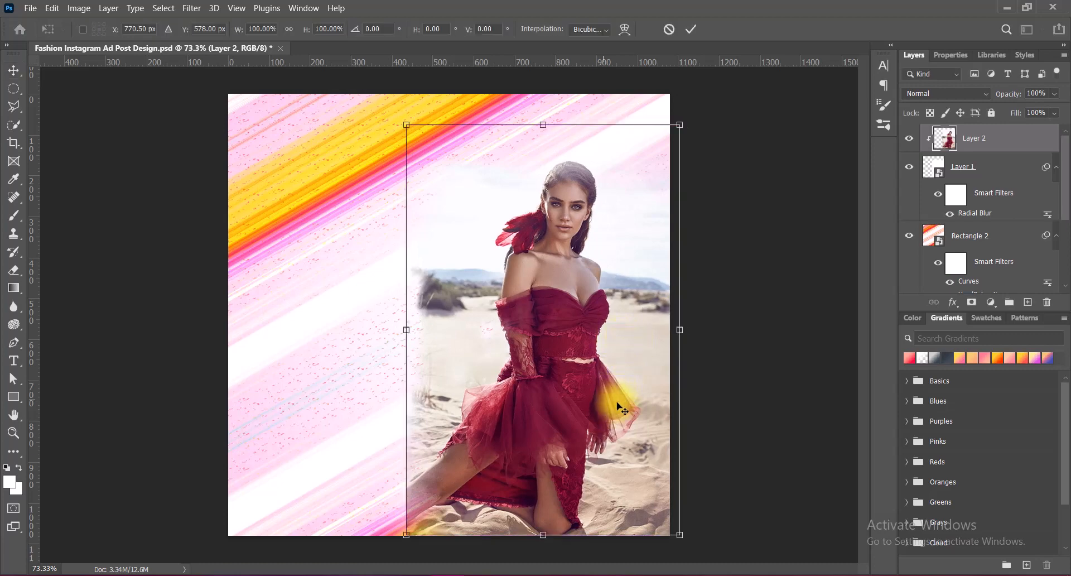
pyautogui.press('Left')
pyautogui.press('Left')
pyautogui.press('Left')
pyautogui.press('Left')
pyautogui.press('Left')
pyautogui.press('Left')
pyautogui.press('Left')
pyautogui.press('Left')
pyautogui.press('Left')
pyautogui.press('Left')
pyautogui.press('Left')
pyautogui.press('Left')
pyautogui.press('Return')
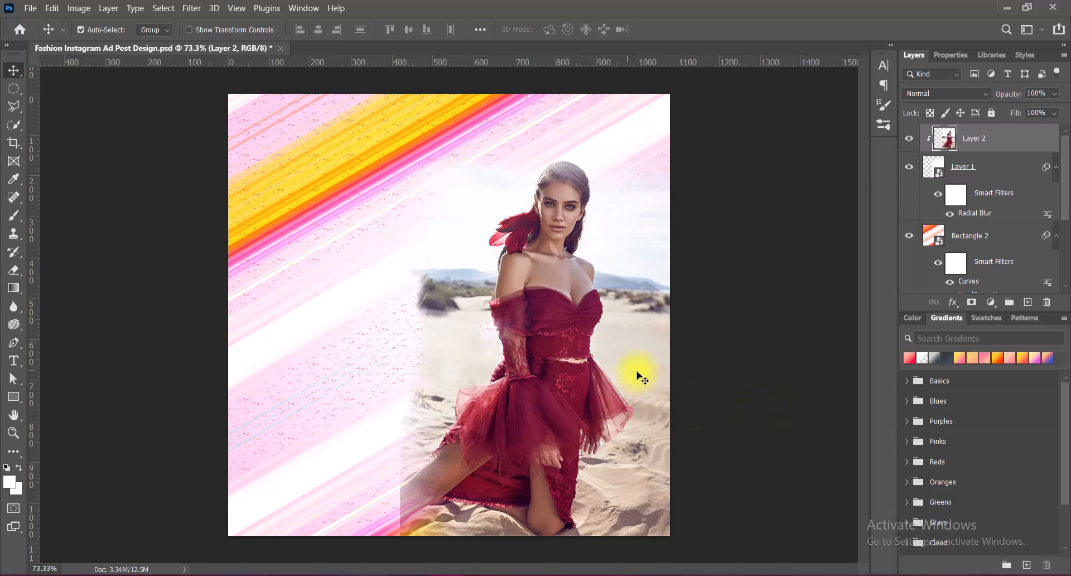
# - Smudge the left part of the photo on Layer 2 at 50% strength, enlarging the brush to 300 px
pyautogui.click(13, 306)
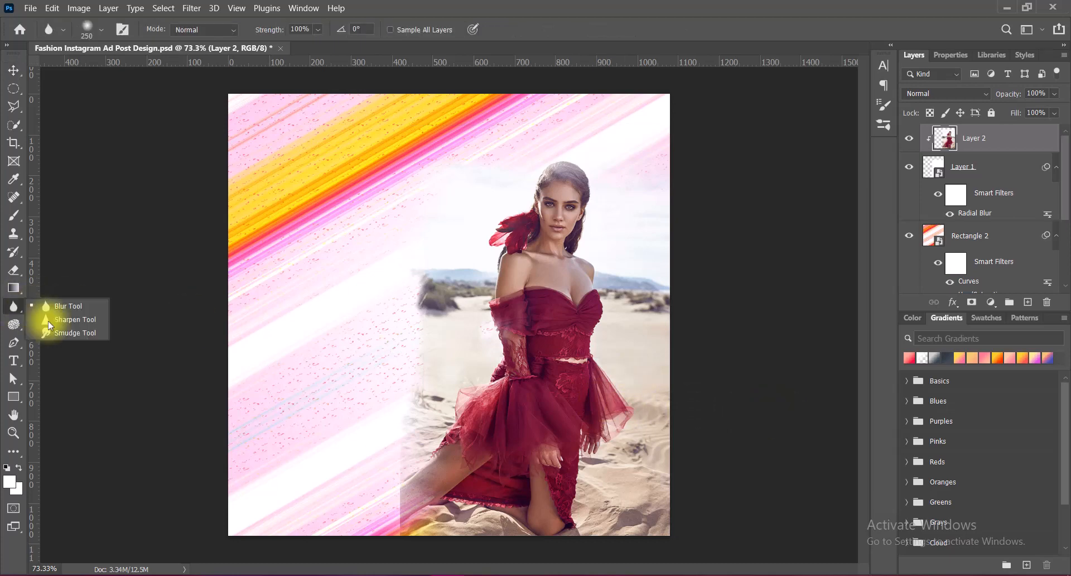
pyautogui.click(56, 333)
pyautogui.press('[')
pyautogui.press('[')
pyautogui.press('[')
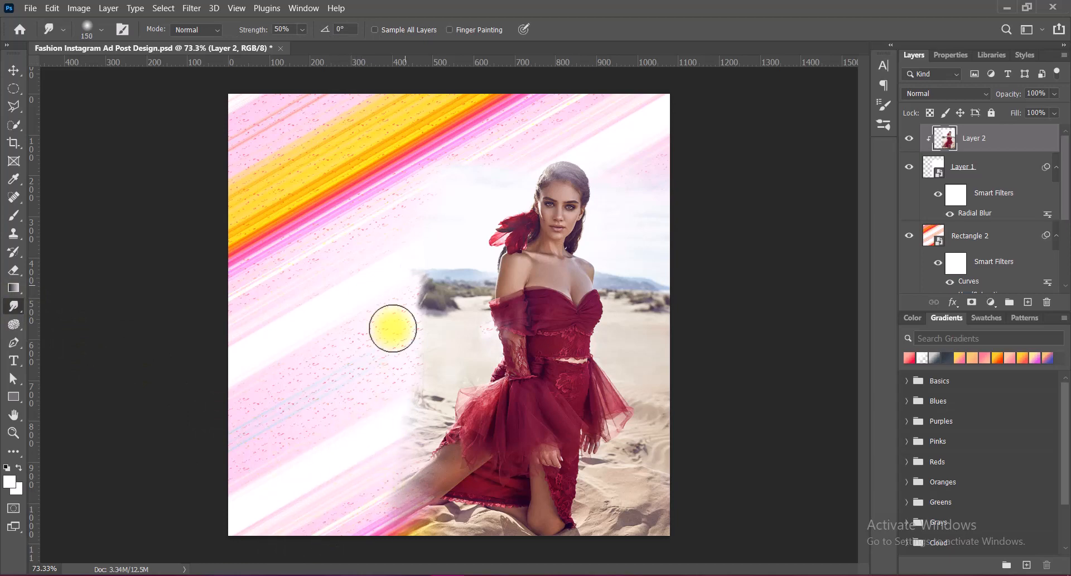
pyautogui.press(']')
pyautogui.press(']')
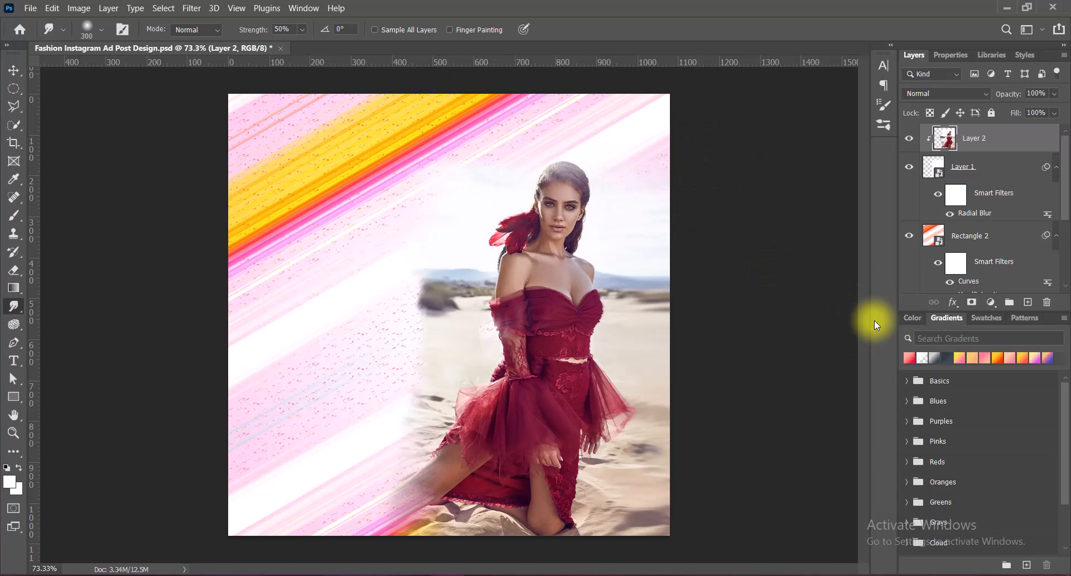
pyautogui.click(14, 71)
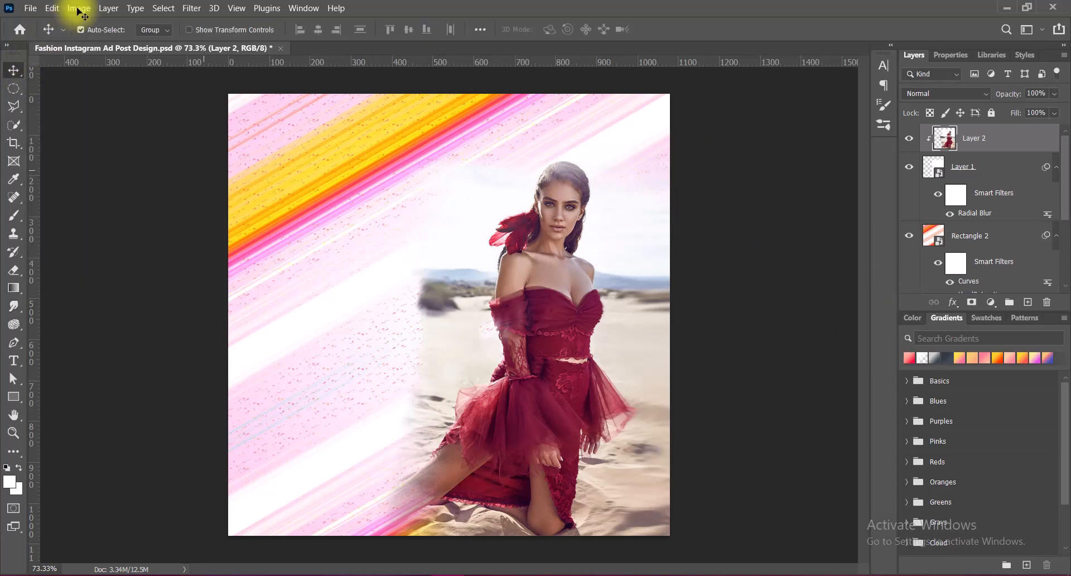
# - Apply a Vibrance adjustment of +100 to the photo on Layer 2
pyautogui.click(78, 8)
pyautogui.click(256, 96)
pyautogui.moveTo(770, 115); pyautogui.dragTo(901, 112)
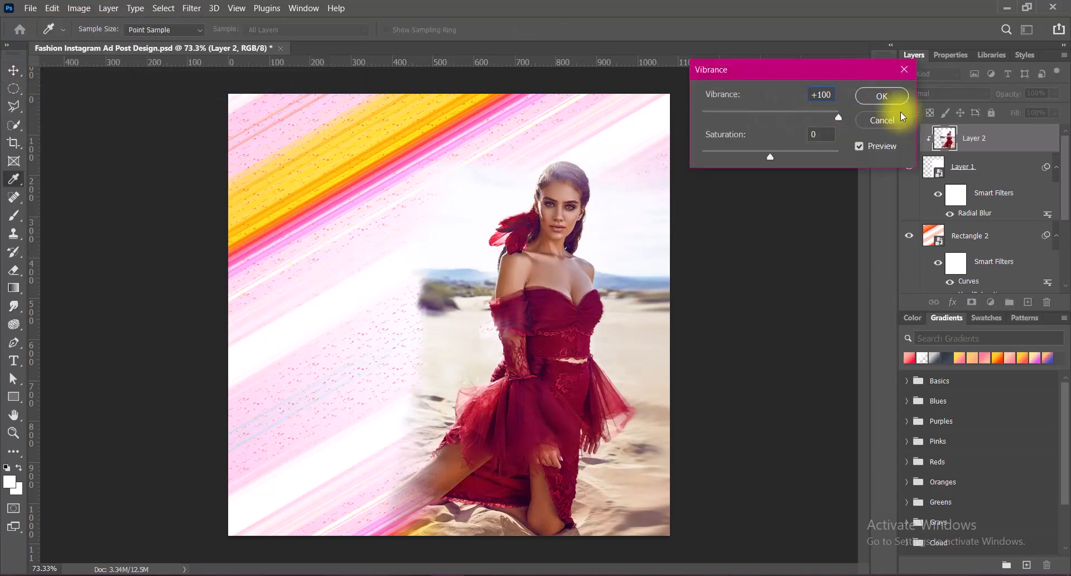
pyautogui.click(893, 94)
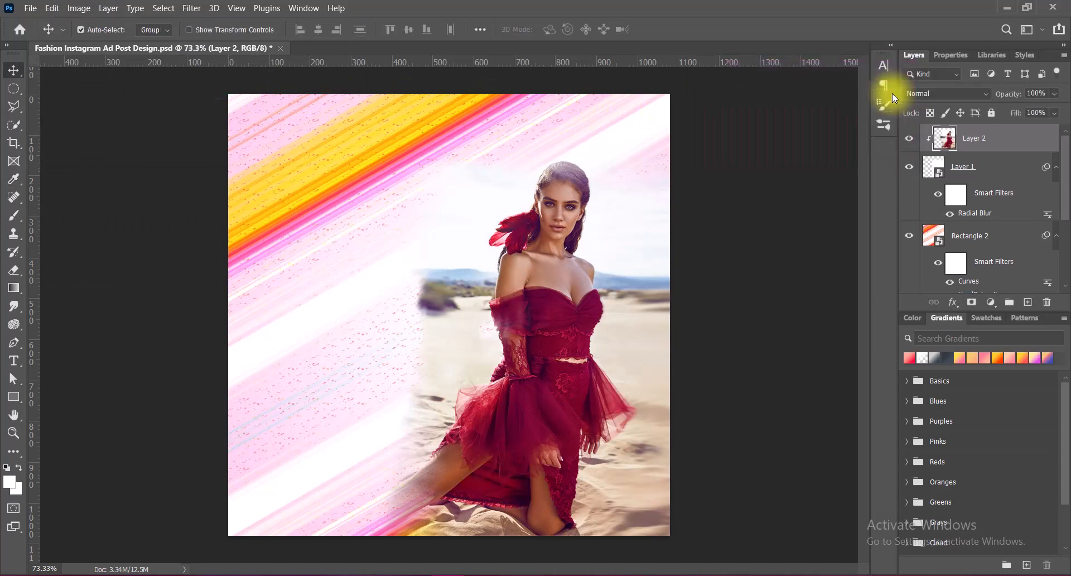
# - Brighten Layer 2 with an RGB Curves adjustment, raising input 127 to 146 and input 63 to 72
pyautogui.click(86, 12)
pyautogui.moveTo(112, 40)
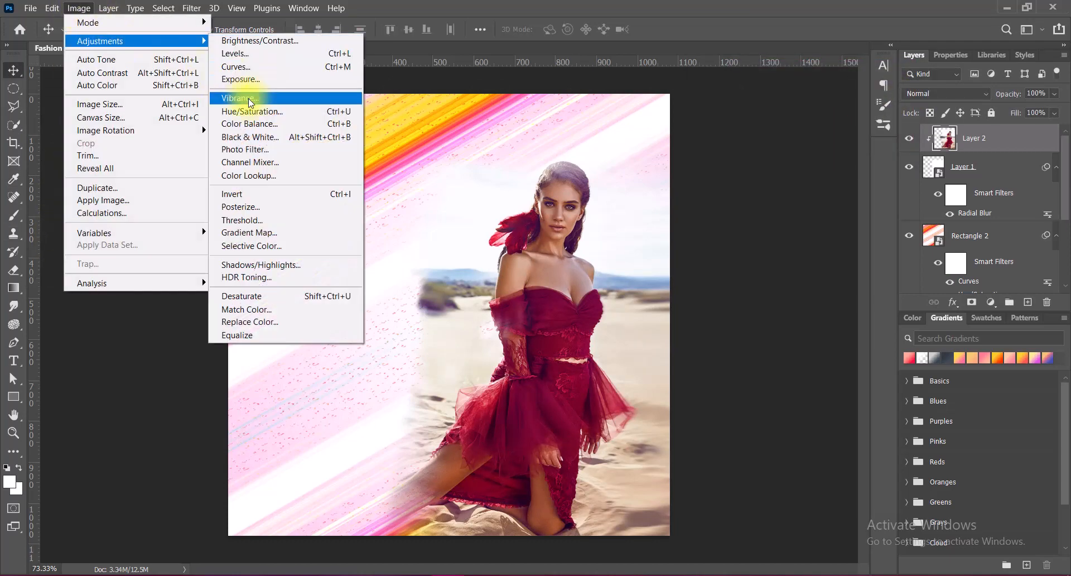
pyautogui.click(247, 68)
pyautogui.moveTo(768, 228)
pyautogui.mouseDown()
pyautogui.moveTo(770, 203)
pyautogui.moveTo(770, 216)
pyautogui.mouseUp()
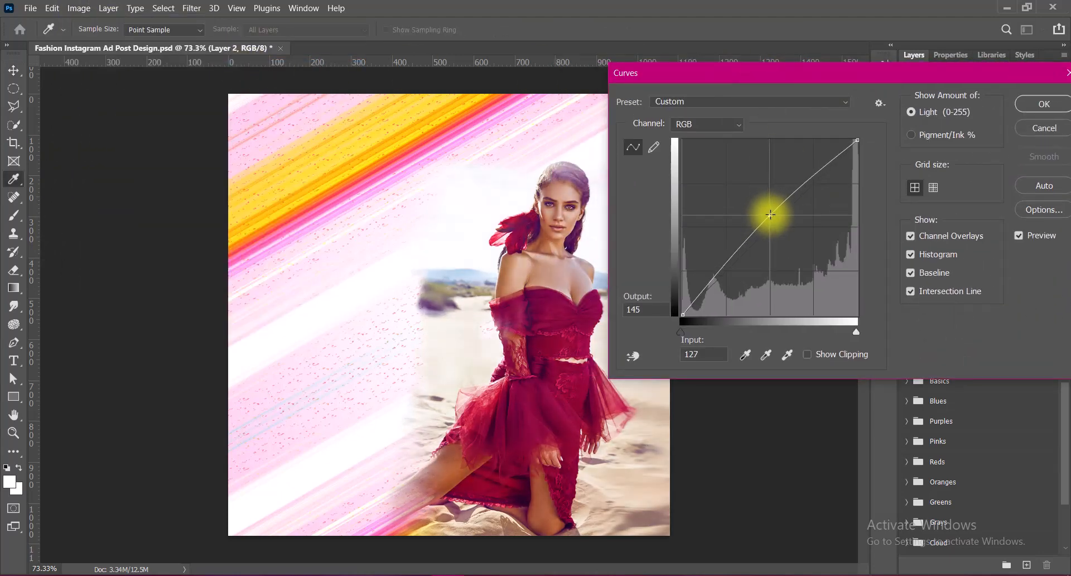
pyautogui.moveTo(725, 260)
pyautogui.mouseDown()
pyautogui.moveTo(722, 246)
pyautogui.moveTo(726, 265)
pyautogui.mouseUp()
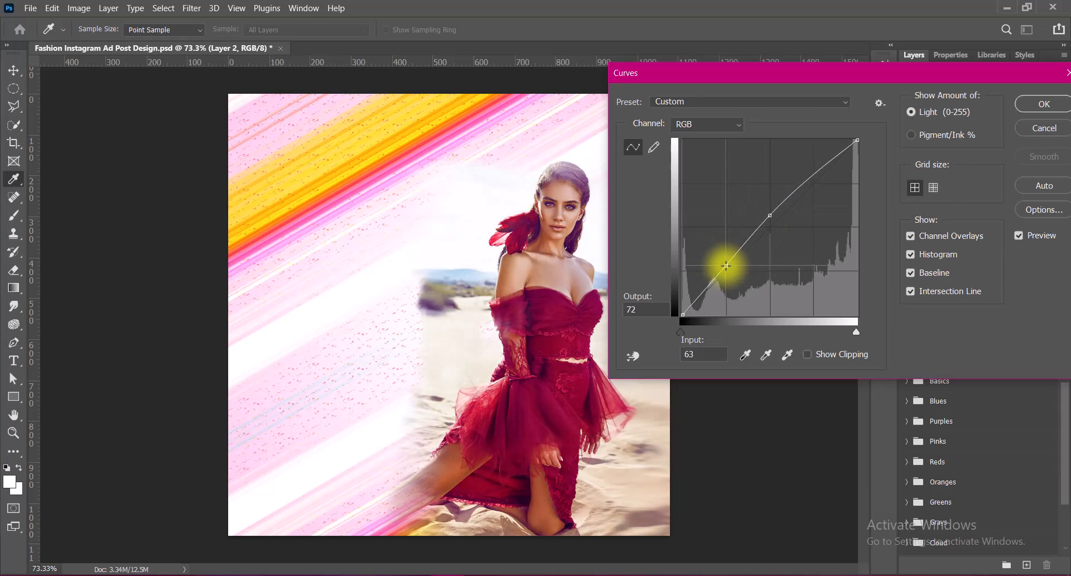
pyautogui.moveTo(770, 215); pyautogui.dragTo(771, 212)
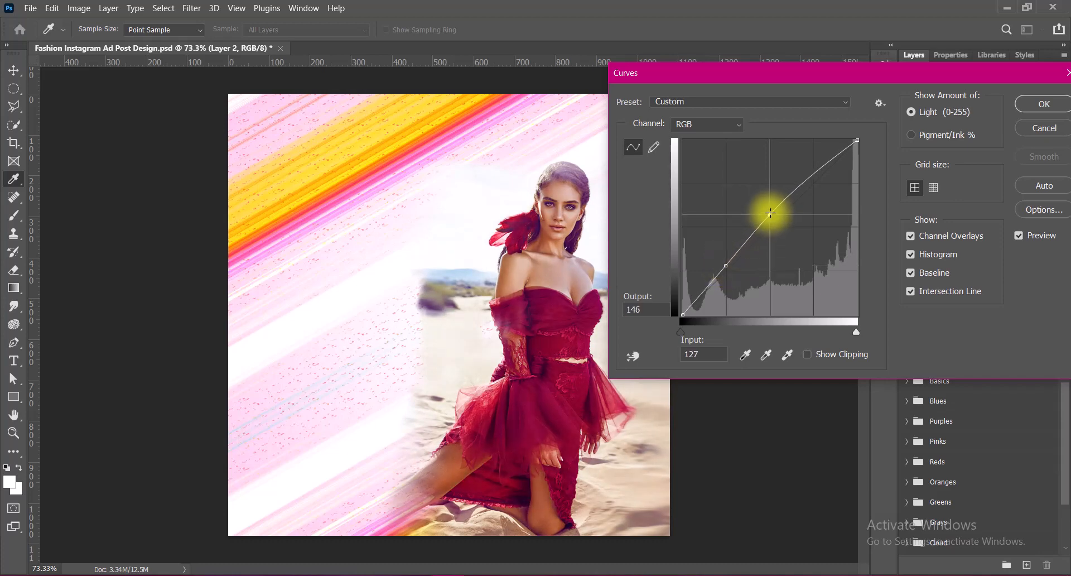
pyautogui.click(1044, 103)
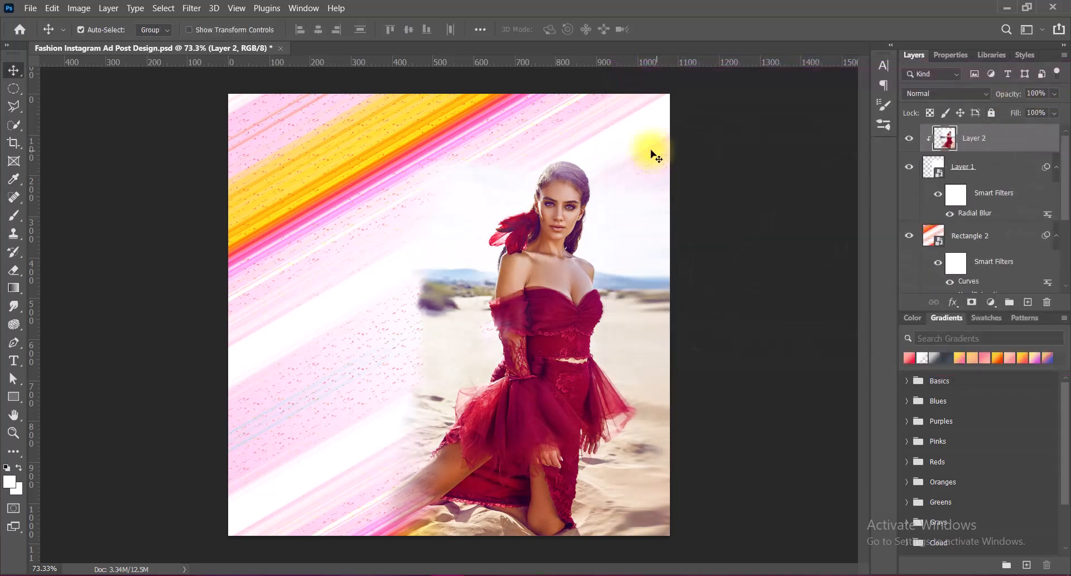
# - Apply Brightness/Contrast to Layer 2 with brightness 9 and contrast 12
pyautogui.click(79, 8)
pyautogui.moveTo(124, 48)
pyautogui.click(260, 41)
pyautogui.click(899, 108)
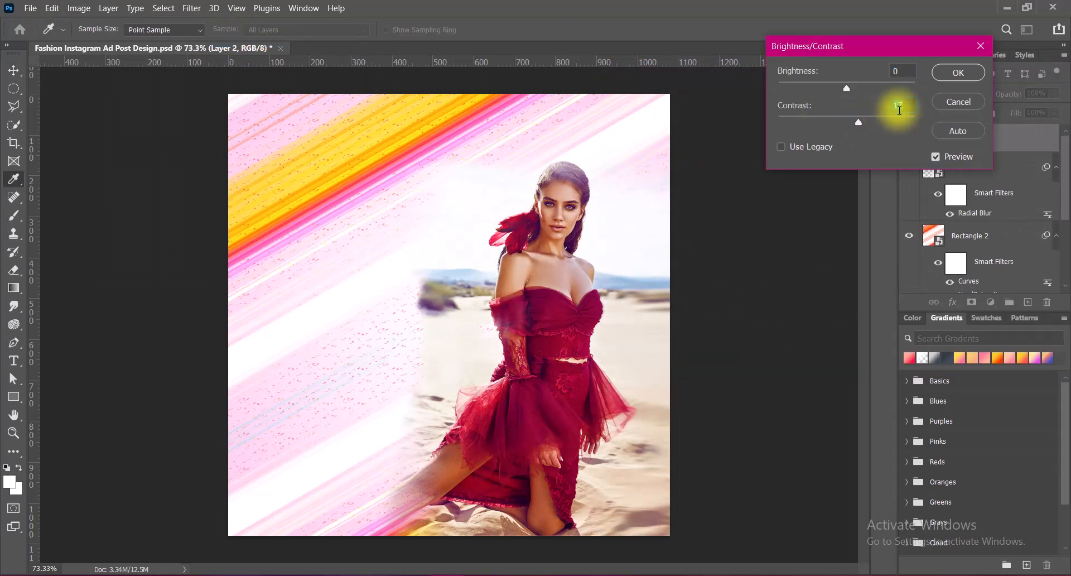
pyautogui.scroll(-5, 898, 107)
pyautogui.moveTo(899, 71); pyautogui.dragTo(873, 72)
pyautogui.scroll(9, 873, 72)
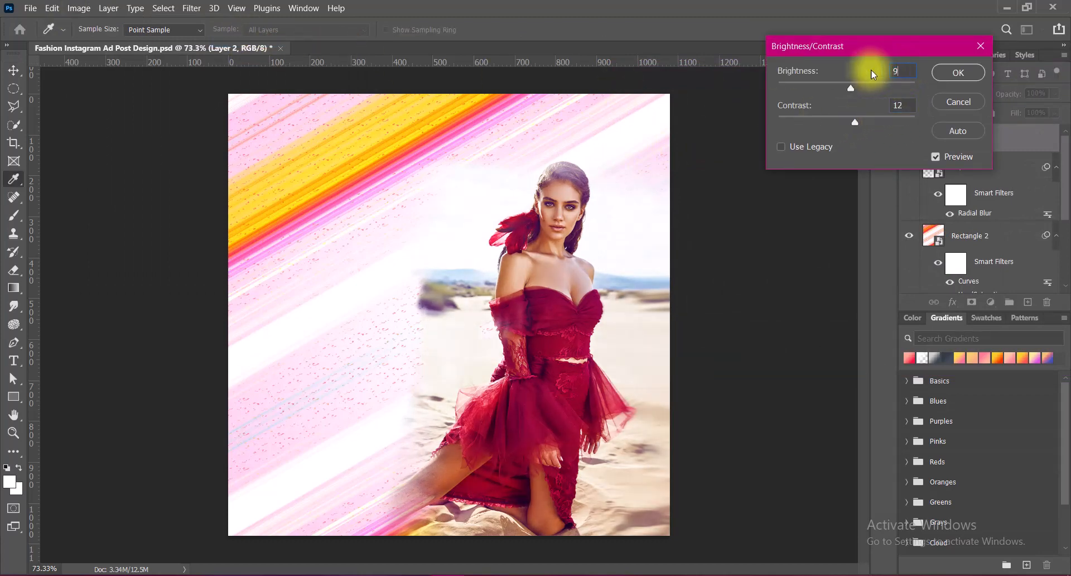
pyautogui.click(969, 76)
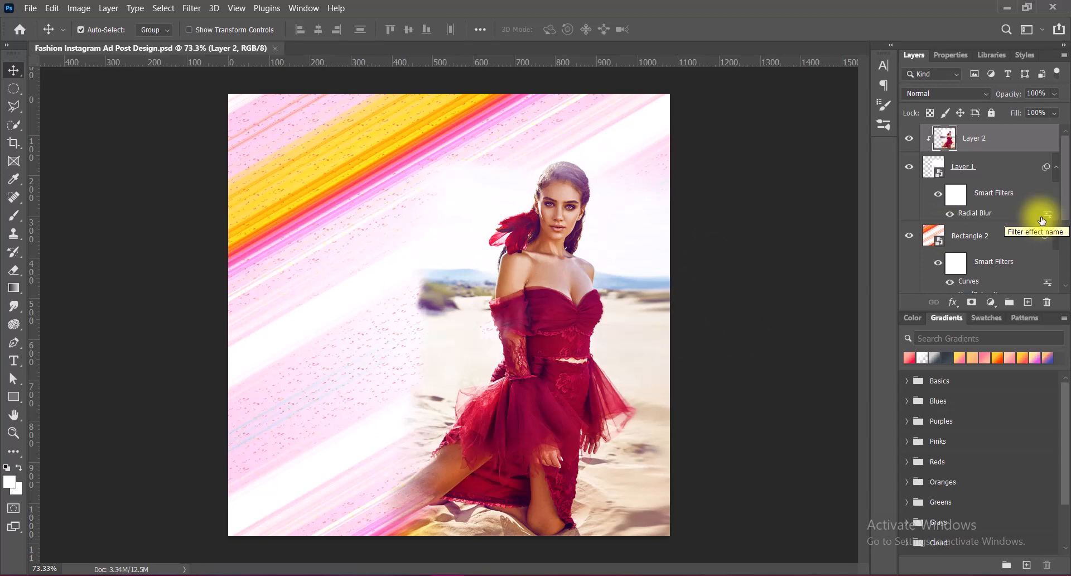
# - Enlarge Layer 1, the clipping base under the photo, slightly further
pyautogui.click(976, 169)
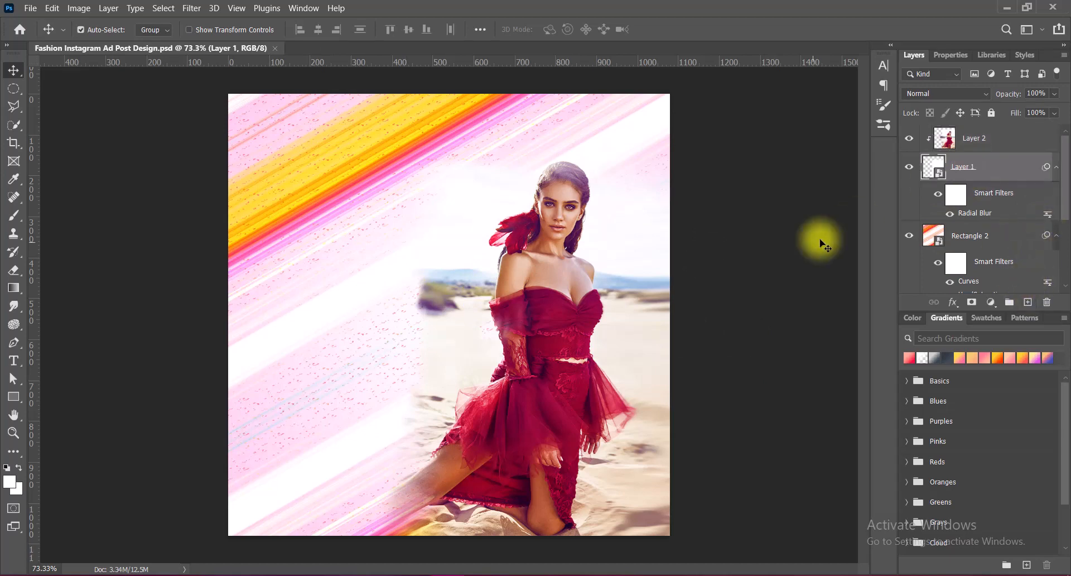
pyautogui.hotkey('ctrl', 't')
pyautogui.press('Return')
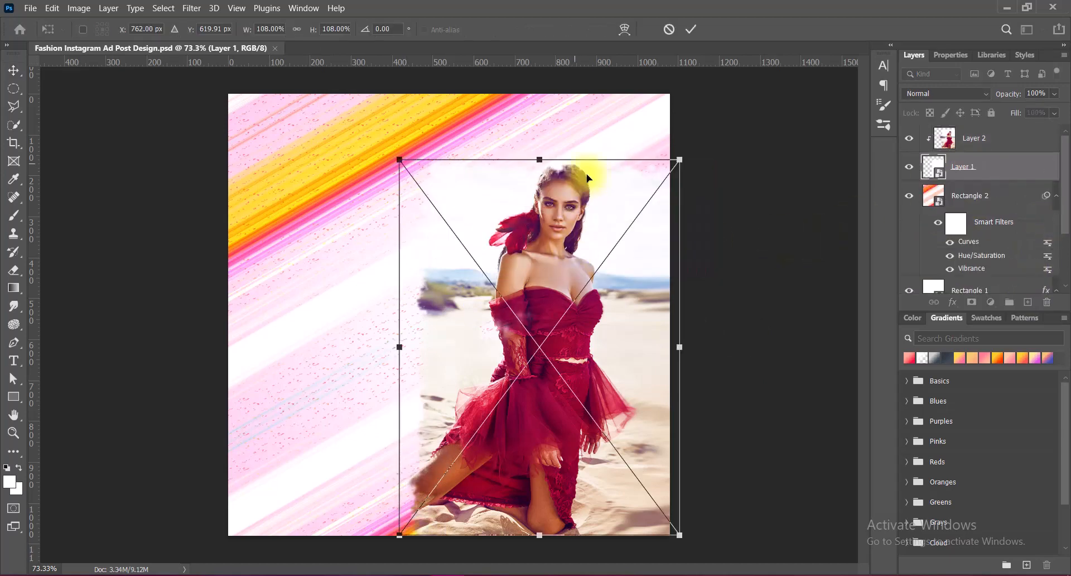
pyautogui.moveTo(680, 160); pyautogui.dragTo(687, 153)
pyautogui.press('Return')
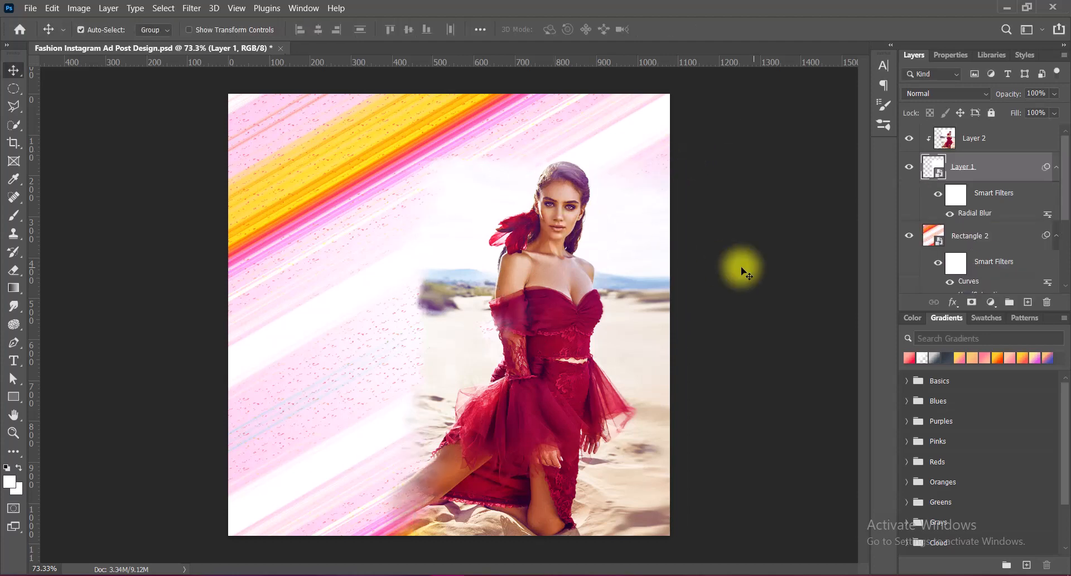
# - Try a Motion Blur on Layer 1 with angle 0° and distance 100 pixels
pyautogui.click(191, 8)
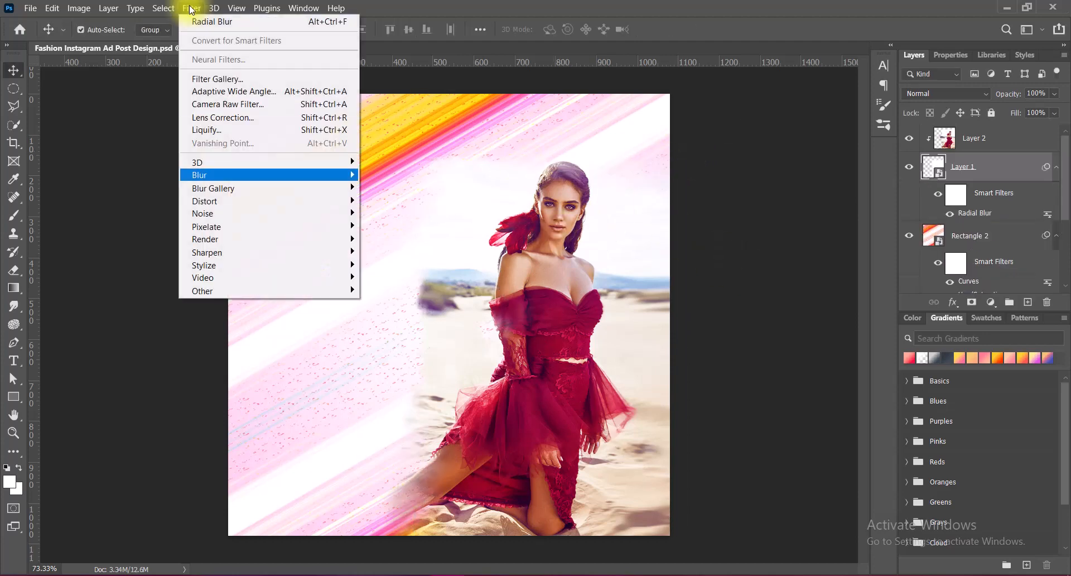
pyautogui.moveTo(279, 175)
pyautogui.click(401, 250)
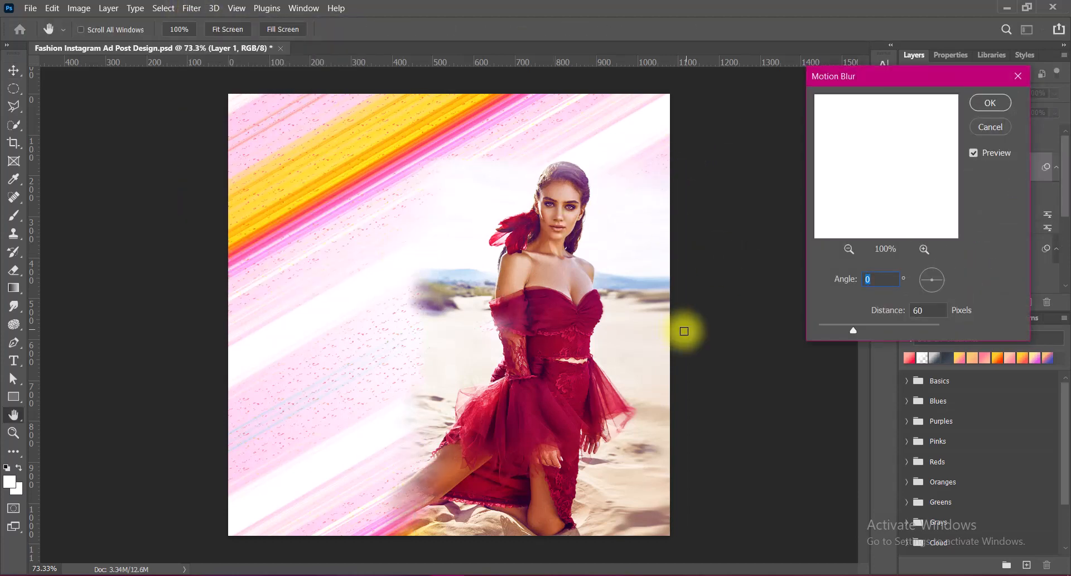
pyautogui.doubleClick(929, 311)
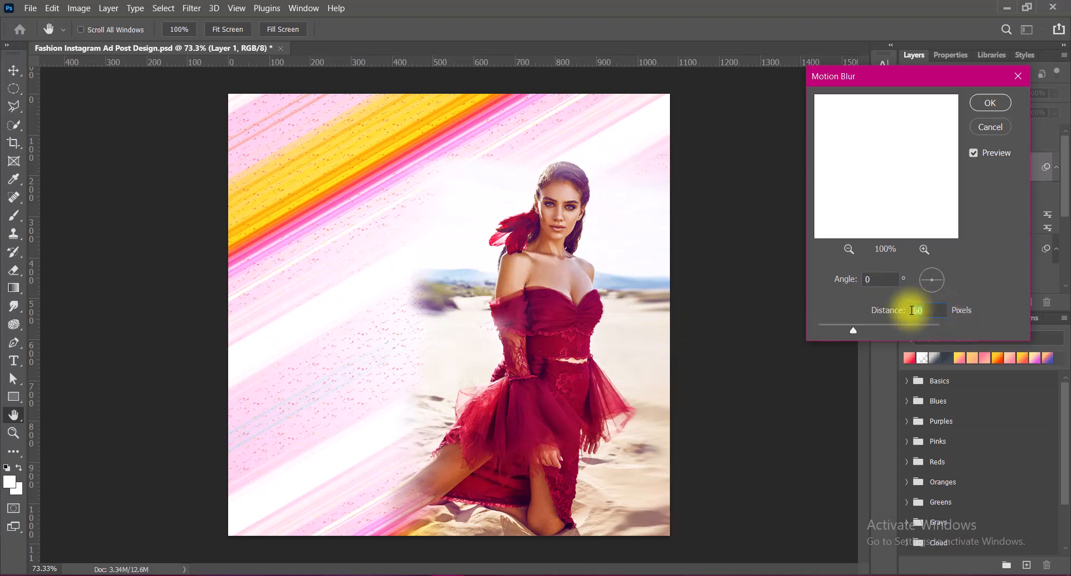
pyautogui.write('100')
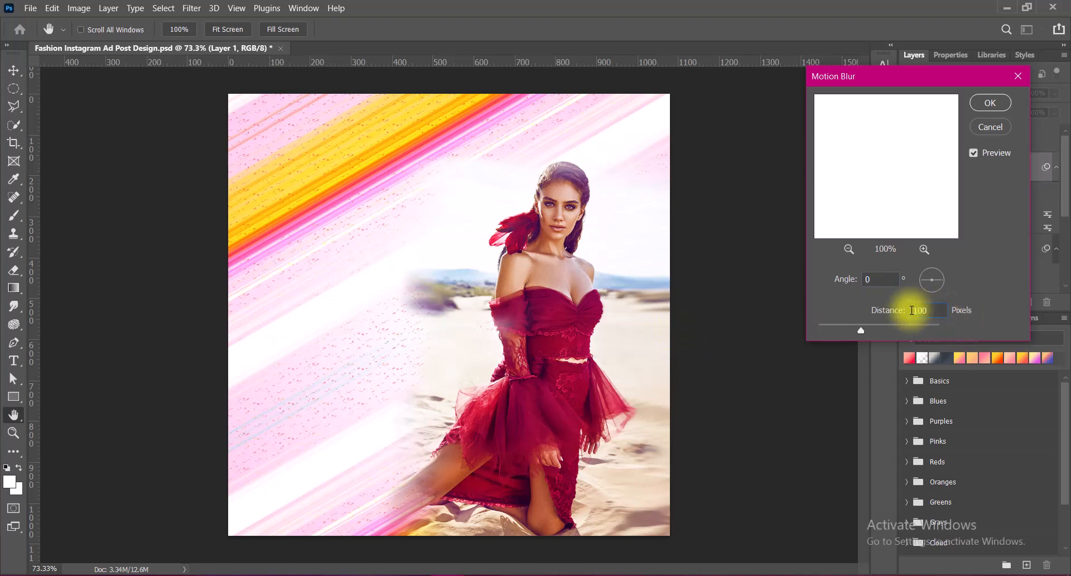
pyautogui.click(990, 103)
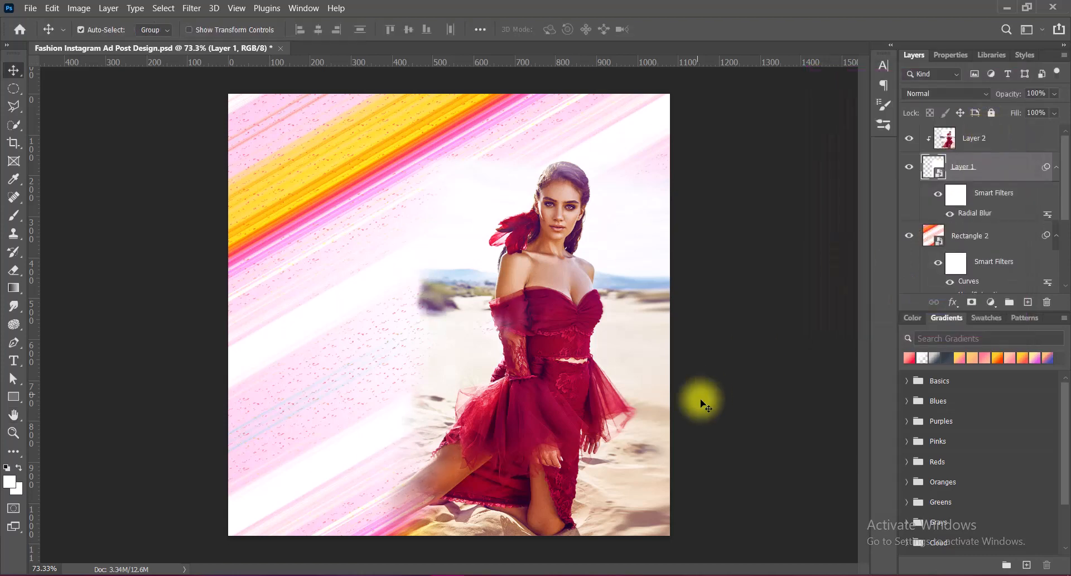
# - Rasterize Layer 1 and erase its left and right edges with a soft 300 to 400 px eraser around the woman
pyautogui.rightClick(1007, 166)
pyautogui.click(899, 286)
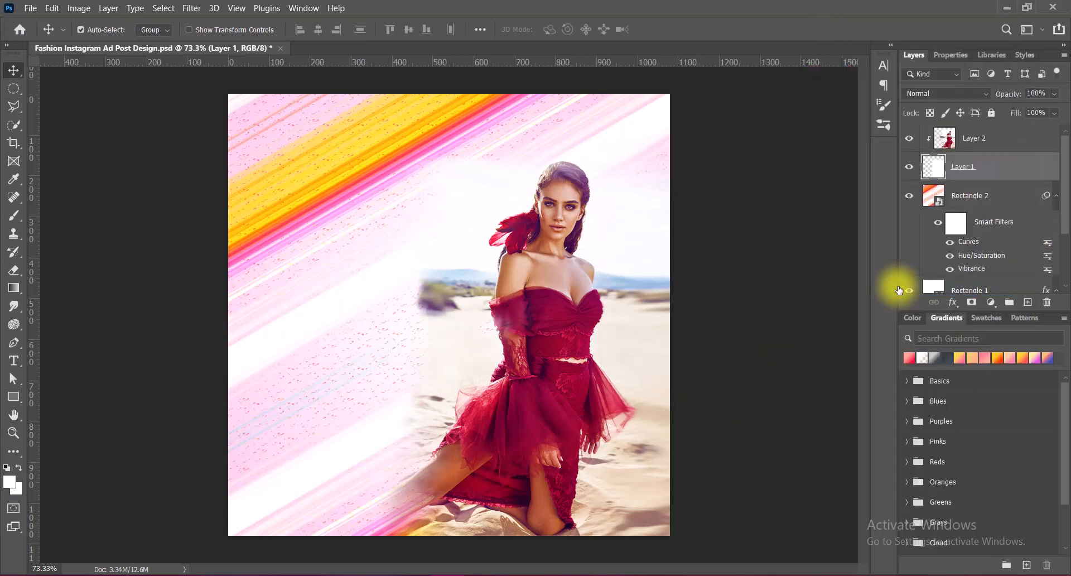
pyautogui.click(13, 270)
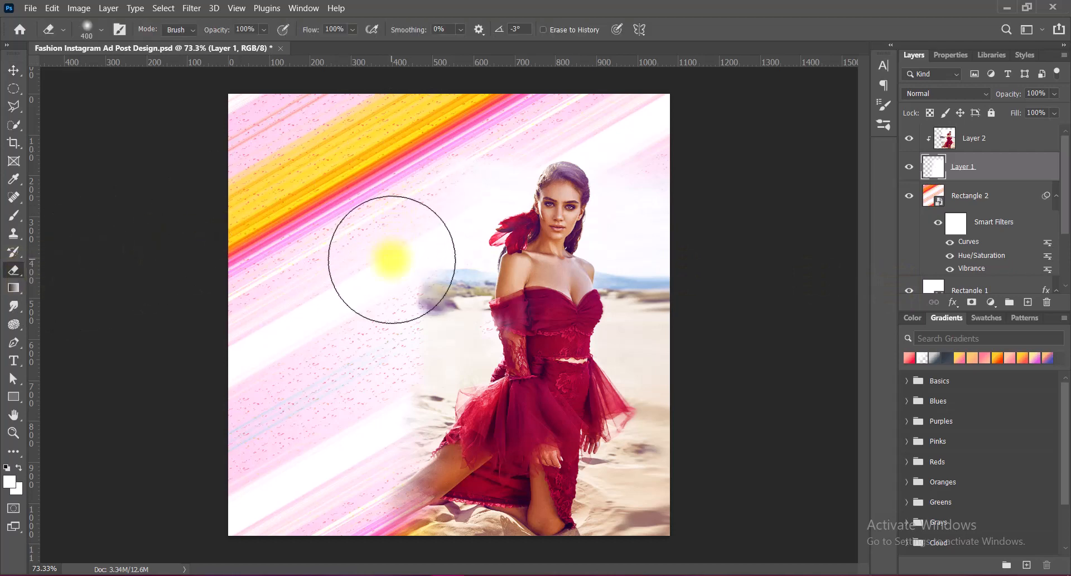
pyautogui.press('[')
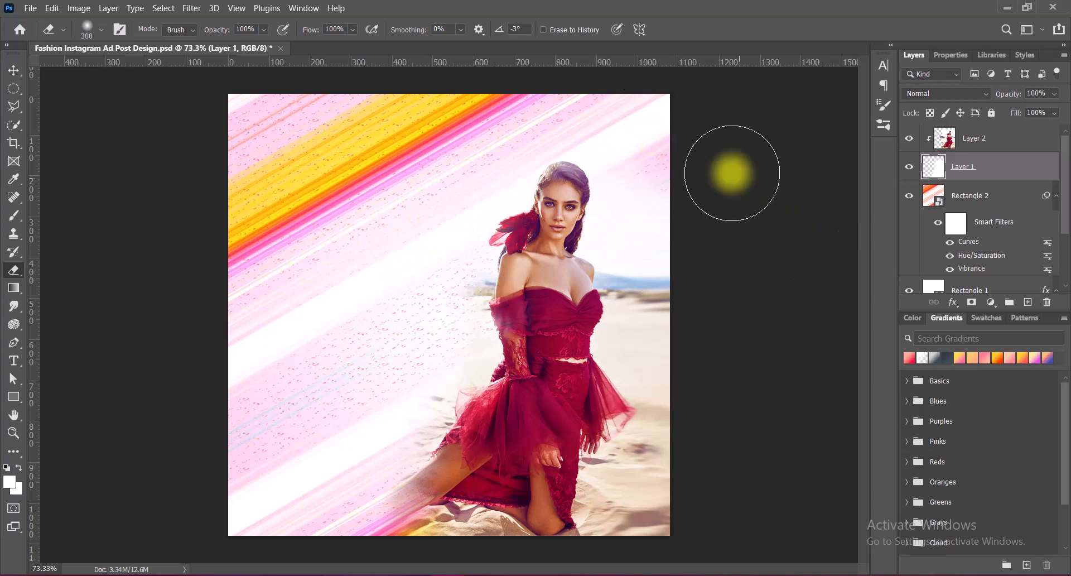
pyautogui.moveTo(765, 492)
pyautogui.mouseDown()
pyautogui.moveTo(684, 509)
pyautogui.moveTo(719, 495)
pyautogui.moveTo(694, 332)
pyautogui.moveTo(709, 269)
pyautogui.moveTo(689, 257)
pyautogui.moveTo(687, 220)
pyautogui.mouseUp()
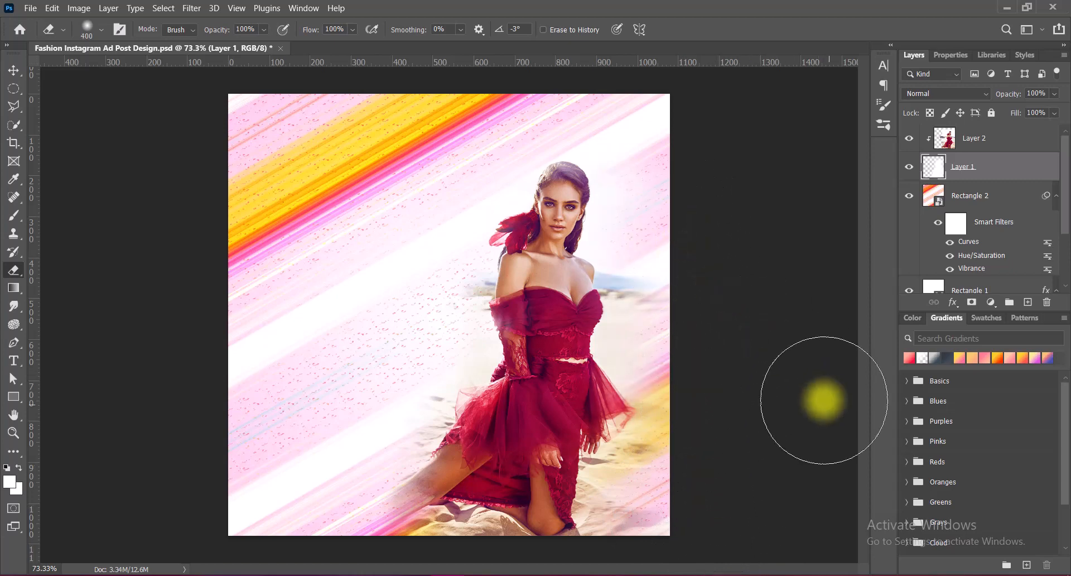
# - Select Layer 1 and Layer 2 together and scale both up proportionally to about 109.43%
pyautogui.click(14, 70)
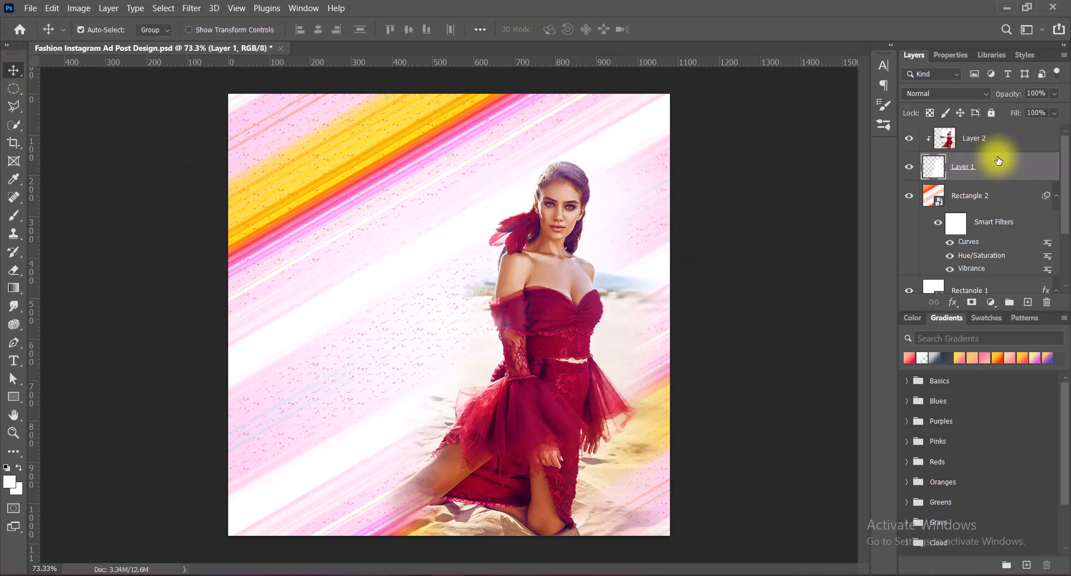
pyautogui.keyDown('ctrl'); pyautogui.click(1004, 140); pyautogui.keyUp('ctrl')
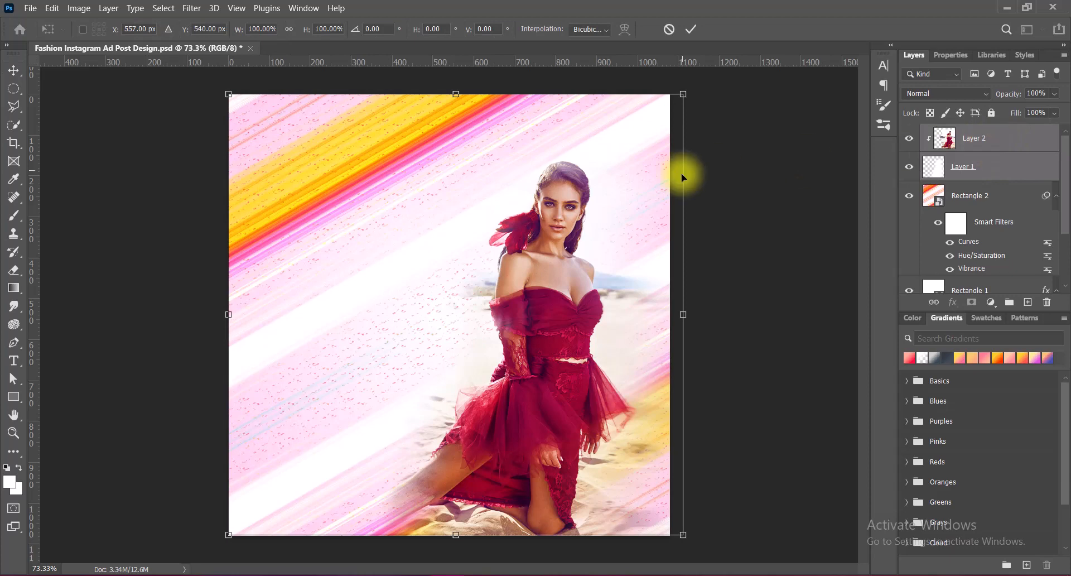
pyautogui.moveTo(683, 93); pyautogui.dragTo(725, 52)
# - Nudge the scaled Layer 1 and Layer 2 left to X 554.50 px and Y 491.00 px
pyautogui.press('Down')
pyautogui.press('Down')
pyautogui.press('Left')
pyautogui.press('Left')
pyautogui.press('Left')
pyautogui.press('Left')
pyautogui.press('Left')
pyautogui.press('Left')
pyautogui.press('Left')
pyautogui.press('Left')
pyautogui.press('Left')
pyautogui.press('Left')
pyautogui.press('Left')
pyautogui.press('Left')
pyautogui.press('Left')
pyautogui.press('Left')
pyautogui.press('Left')
pyautogui.press('Left')
pyautogui.press('Left')
pyautogui.press('Left')
pyautogui.press('Left')
pyautogui.press('Left')
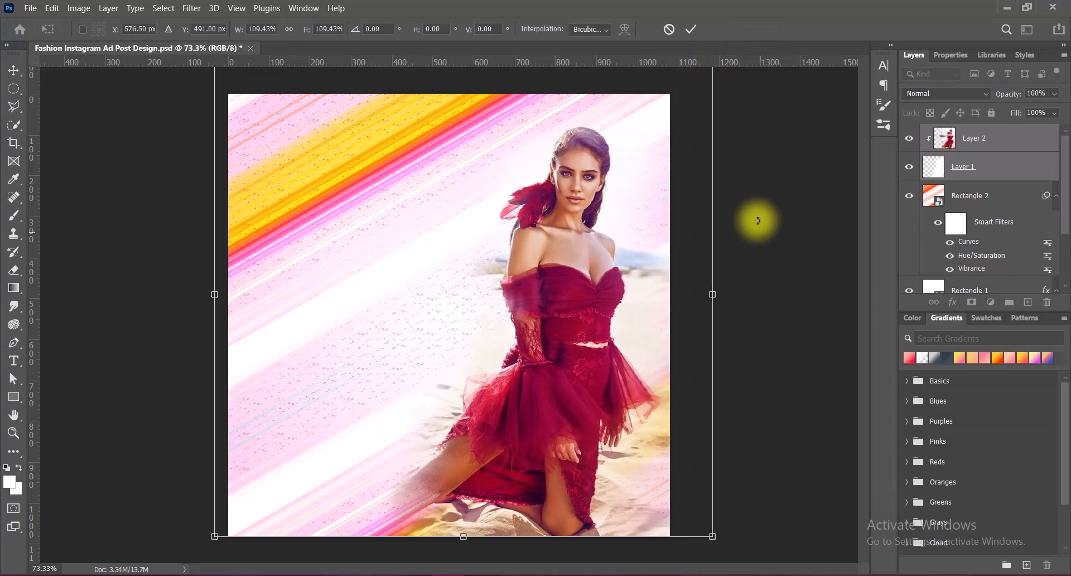
pyautogui.press('Left')
pyautogui.press('Left')
pyautogui.press('Left')
pyautogui.press('Left')
pyautogui.press('Left')
pyautogui.press('Left')
pyautogui.press('Left')
pyautogui.press('Left')
pyautogui.press('Left')
pyautogui.press('Left')
pyautogui.press('Left')
pyautogui.press('Left')
pyautogui.press('Left')
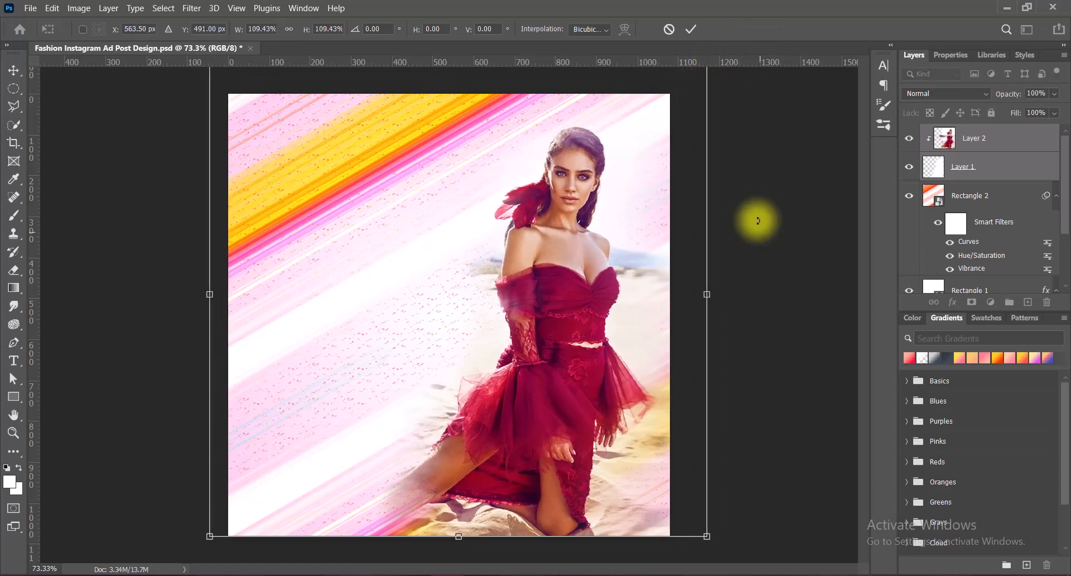
pyautogui.press('Left')
pyautogui.press('Left')
pyautogui.press('Left')
pyautogui.press('Left')
pyautogui.press('Left')
pyautogui.press('Left')
pyautogui.press('Left')
pyautogui.press('Left')
pyautogui.press('Left')
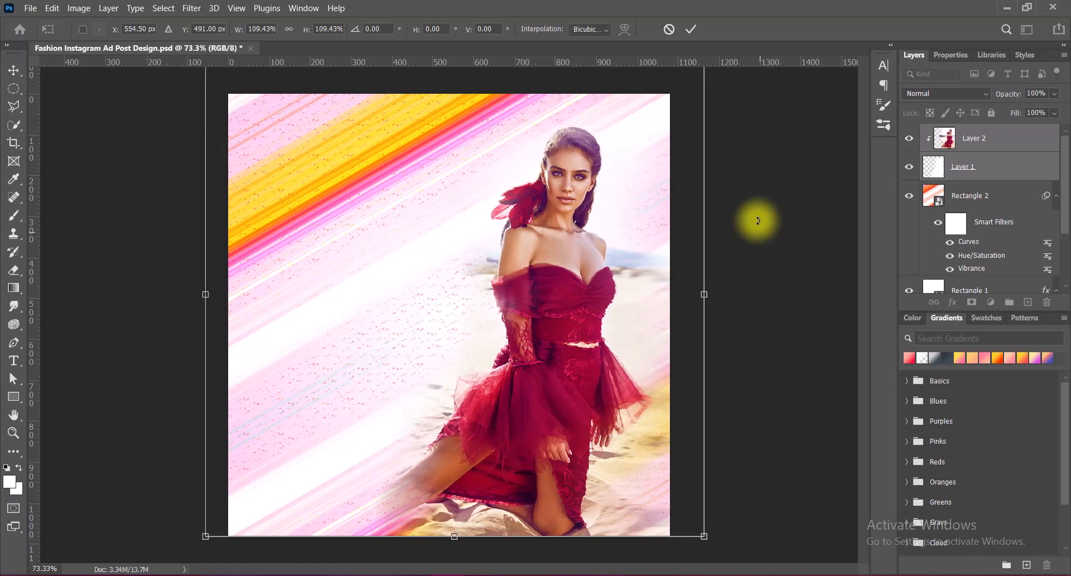
pyautogui.press('Return')
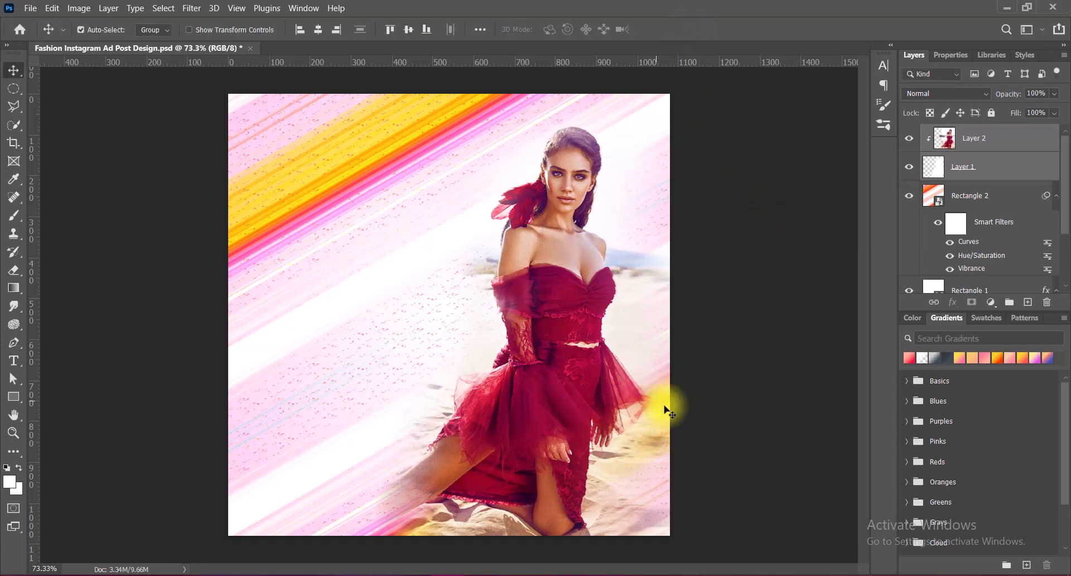
# - Apply a Hue/Saturation preset to the model photo on Layer 2
pyautogui.click(736, 403)
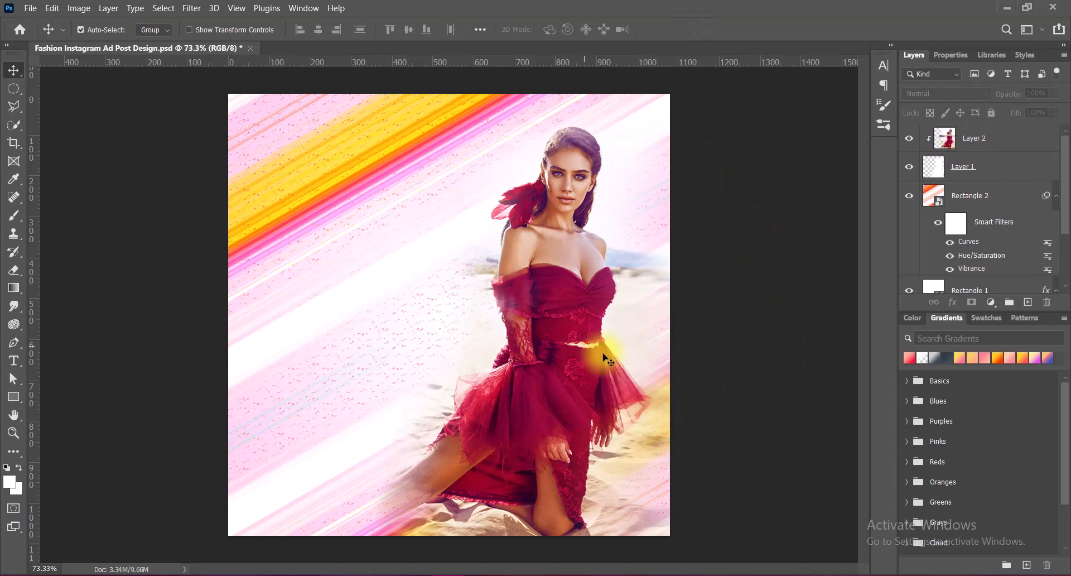
pyautogui.click(586, 349)
pyautogui.click(79, 7)
pyautogui.moveTo(101, 40)
pyautogui.click(271, 115)
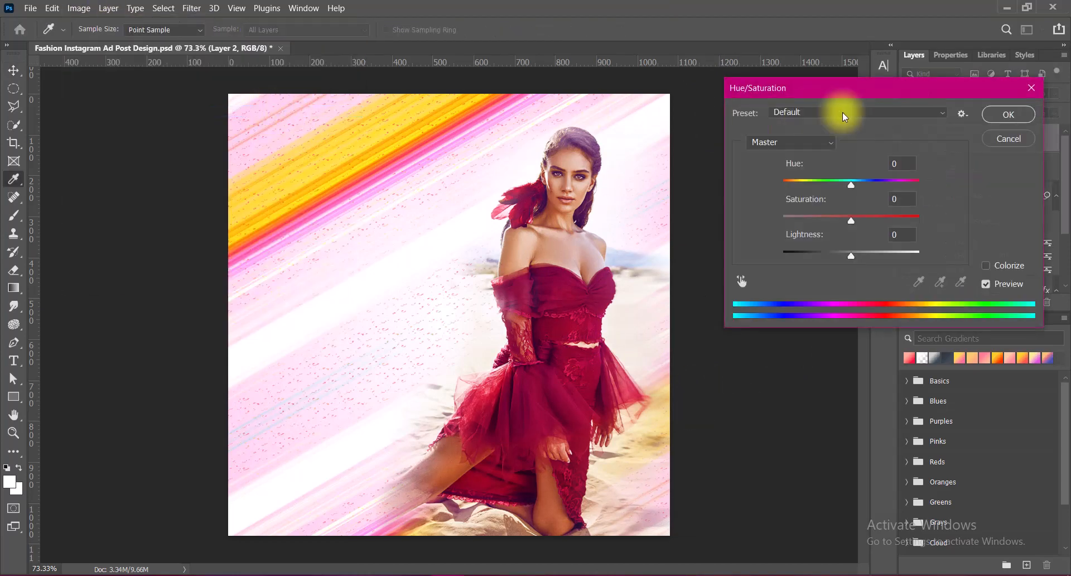
pyautogui.click(843, 112)
pyautogui.click(832, 175)
pyautogui.click(1008, 114)
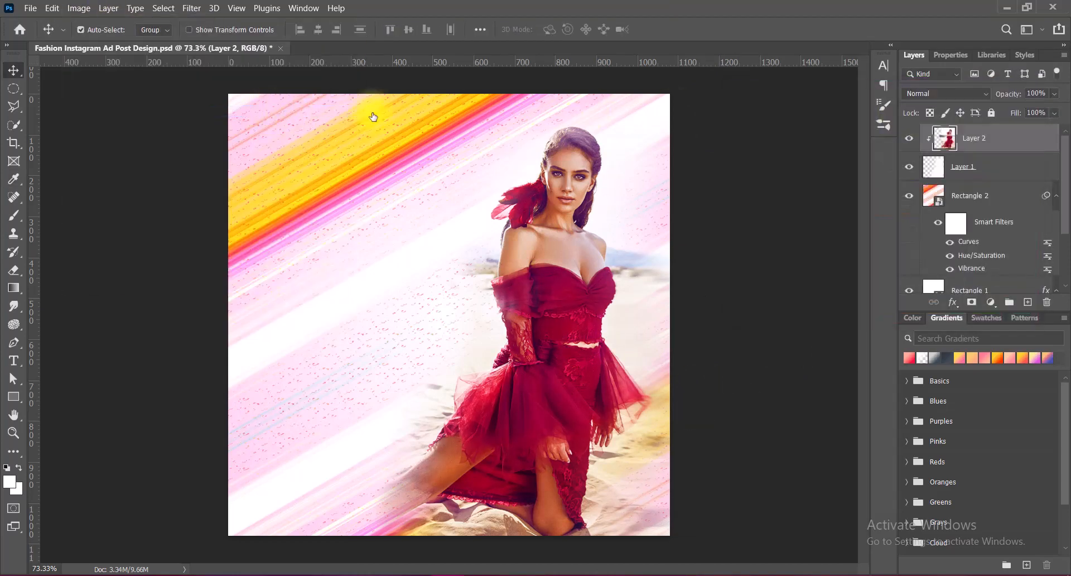
# - Brighten Layer 2 with an RGB Curves point at input 129, output 138, and save the document
pyautogui.click(78, 8)
pyautogui.moveTo(159, 39)
pyautogui.click(413, 70)
pyautogui.moveTo(411, 71); pyautogui.dragTo(983, 82)
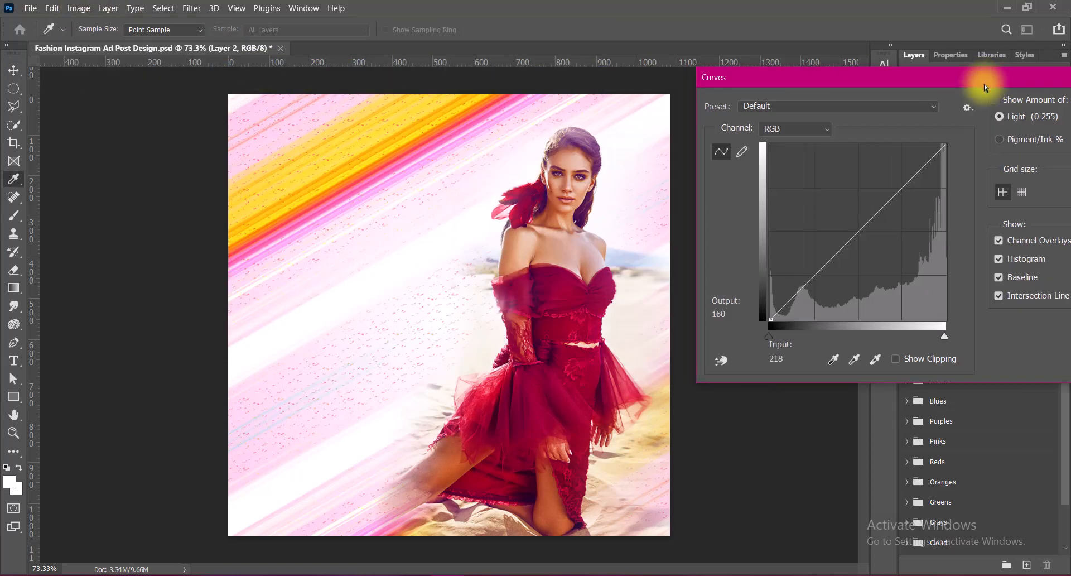
pyautogui.moveTo(859, 228)
pyautogui.mouseDown()
pyautogui.moveTo(856, 158)
pyautogui.moveTo(857, 223)
pyautogui.mouseUp()
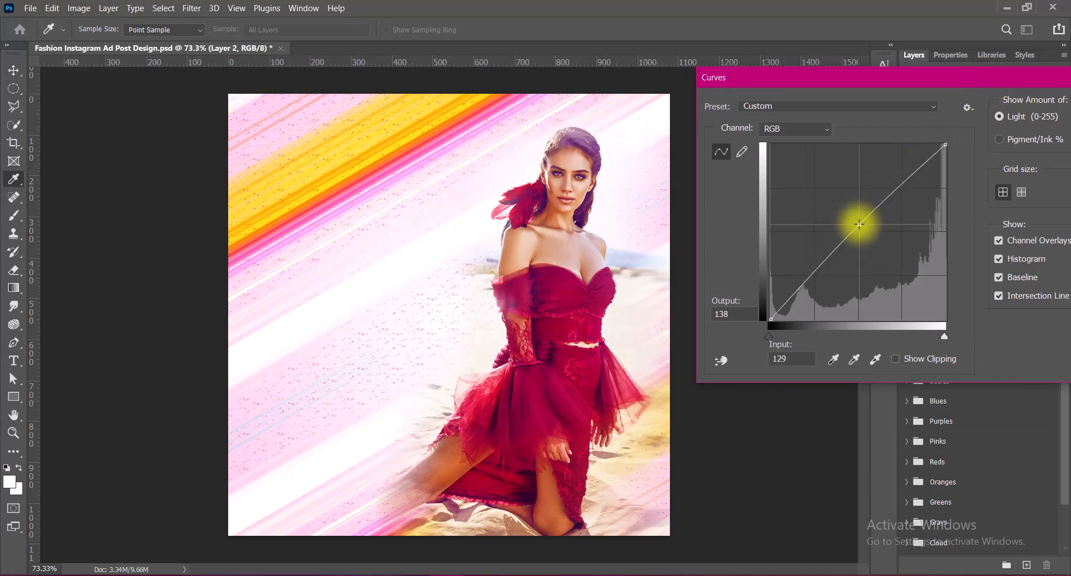
pyautogui.press('Return')
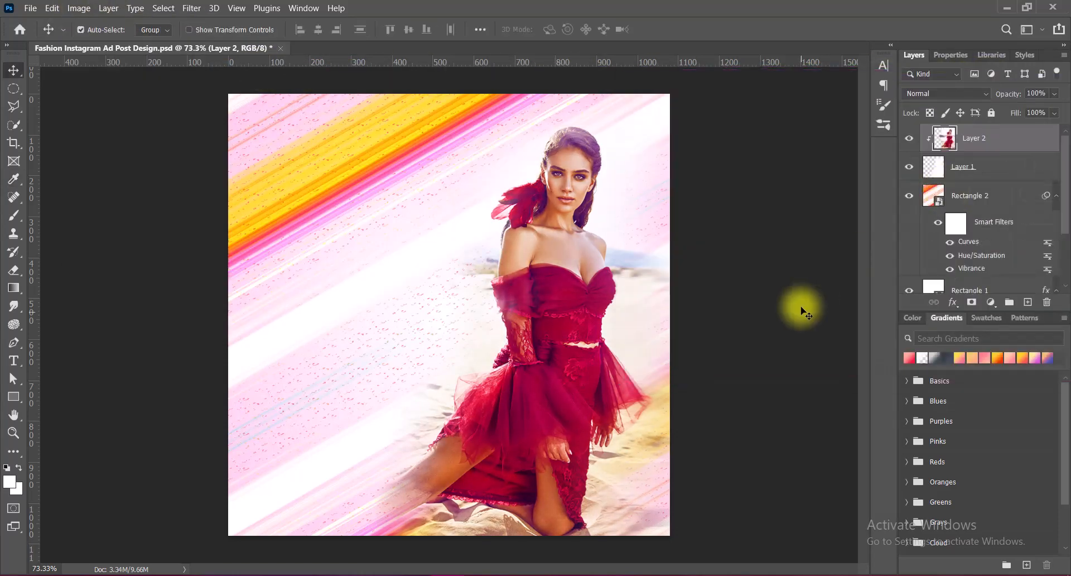
pyautogui.hotkey('ctrl', 's')
# - Scale Layer 2 to about 101.61% and nudge it right and down to X 589.50 px, Y 514.50 px
pyautogui.hotkey('ctrl', 't')
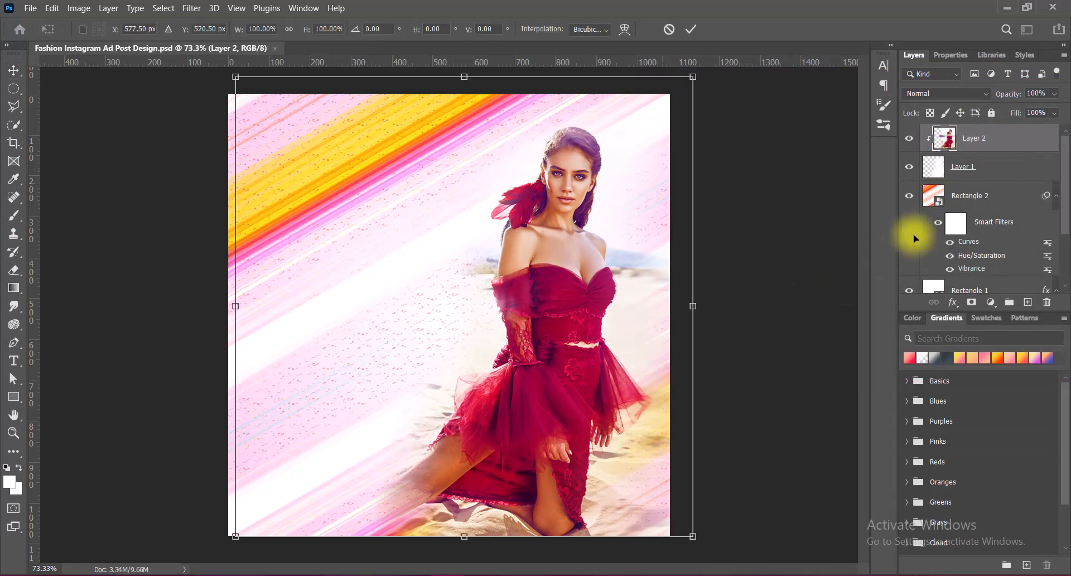
pyautogui.moveTo(465, 77); pyautogui.dragTo(463, 69)
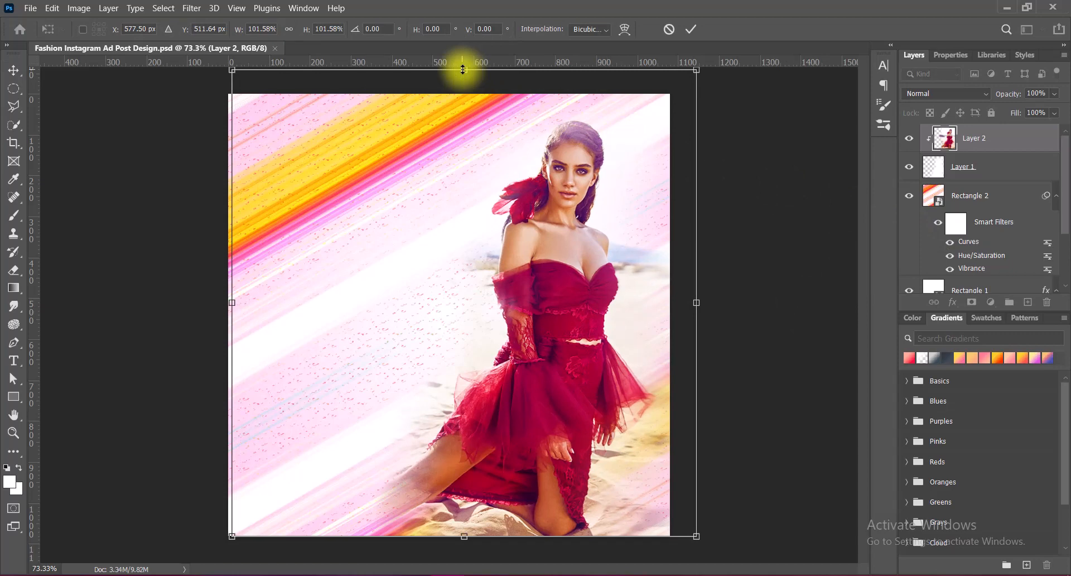
pyautogui.press('Right')
pyautogui.press('Right')
pyautogui.press('Right')
pyautogui.press('Right')
pyautogui.press('Right')
pyautogui.press('Right')
pyautogui.press('Right')
pyautogui.press('Right')
pyautogui.press('Right')
pyautogui.press('Right')
pyautogui.press('Right')
pyautogui.press('Right')
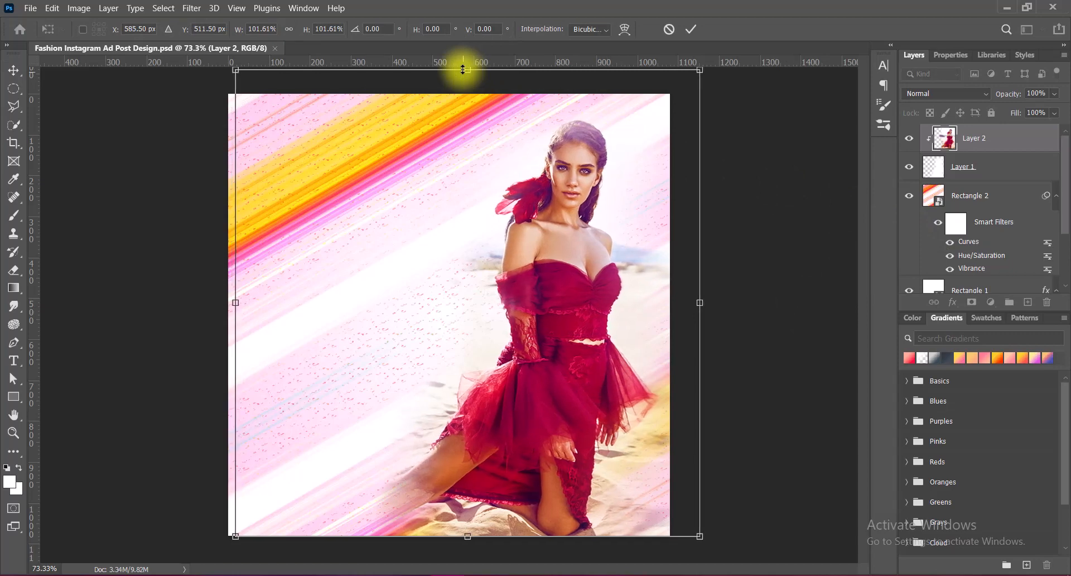
pyautogui.press('Down')
pyautogui.press('Down')
pyautogui.press('Down')
pyautogui.press('Down')
pyautogui.press('Down')
pyautogui.press('Down')
pyautogui.press('Down')
pyautogui.press('Down')
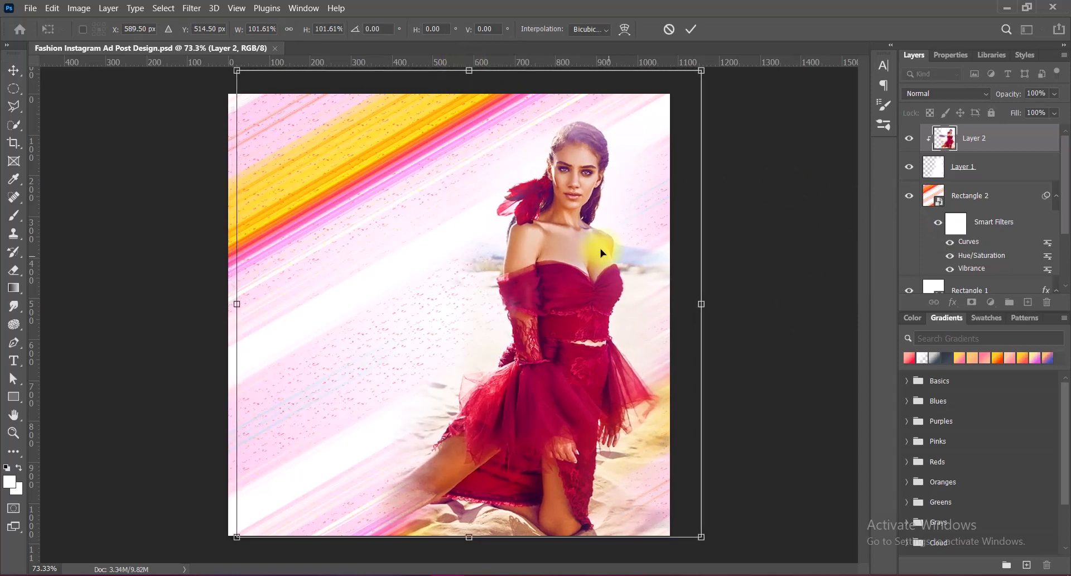
pyautogui.click(762, 288)
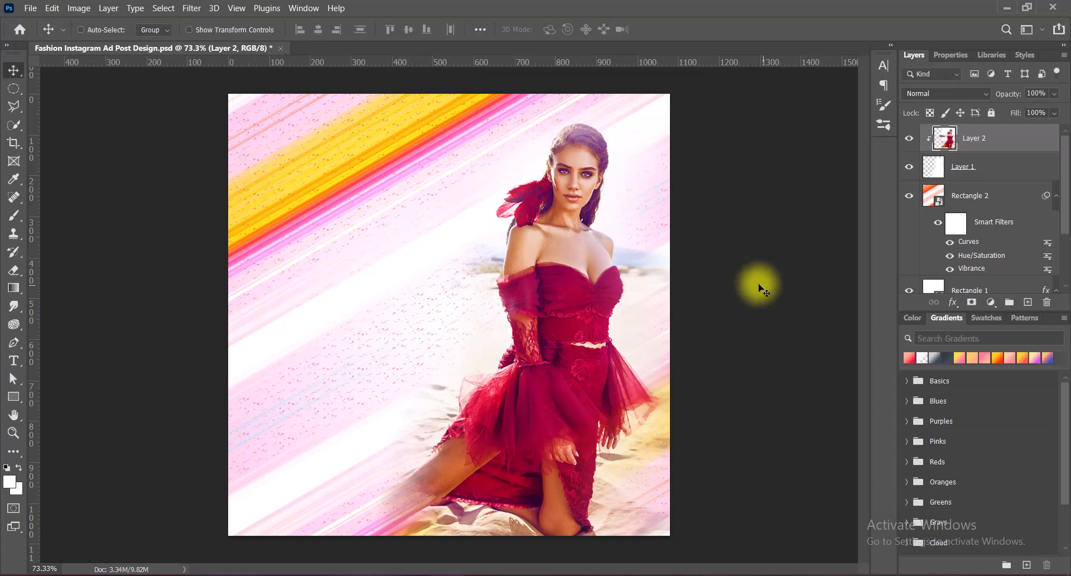
# - Draw a square of about 1012 × 1012 px on a new layer above Rectangle 2, just inside the canvas edges
pyautogui.click(985, 197)
pyautogui.click(1028, 302)
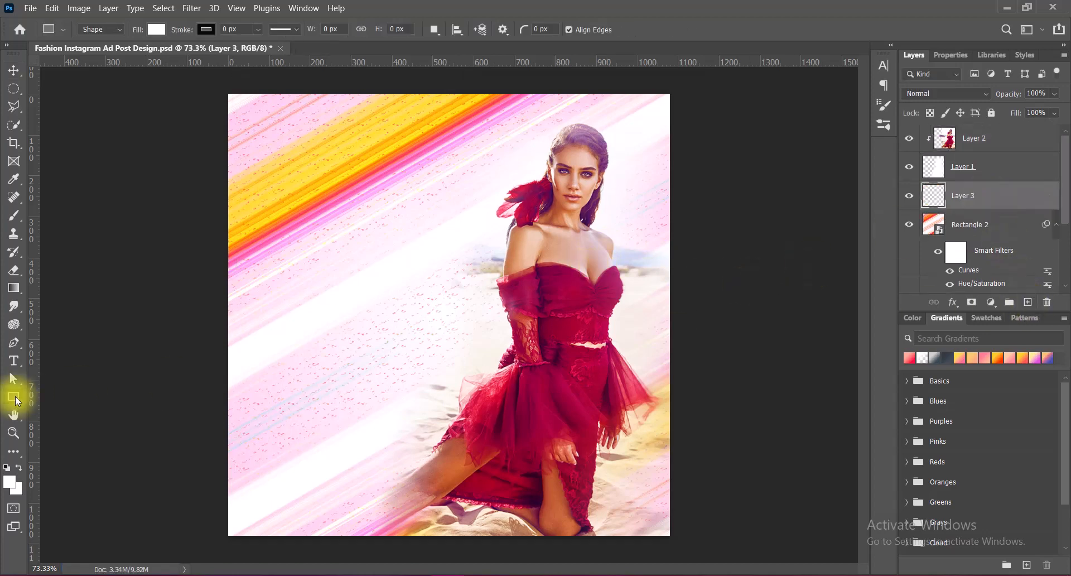
pyautogui.click(13, 396)
pyautogui.moveTo(251, 109)
pyautogui.mouseDown()
pyautogui.moveTo(346, 287)
pyautogui.moveTo(708, 551)
pyautogui.moveTo(665, 558)
pyautogui.mouseUp()
pyautogui.click(19, 75)
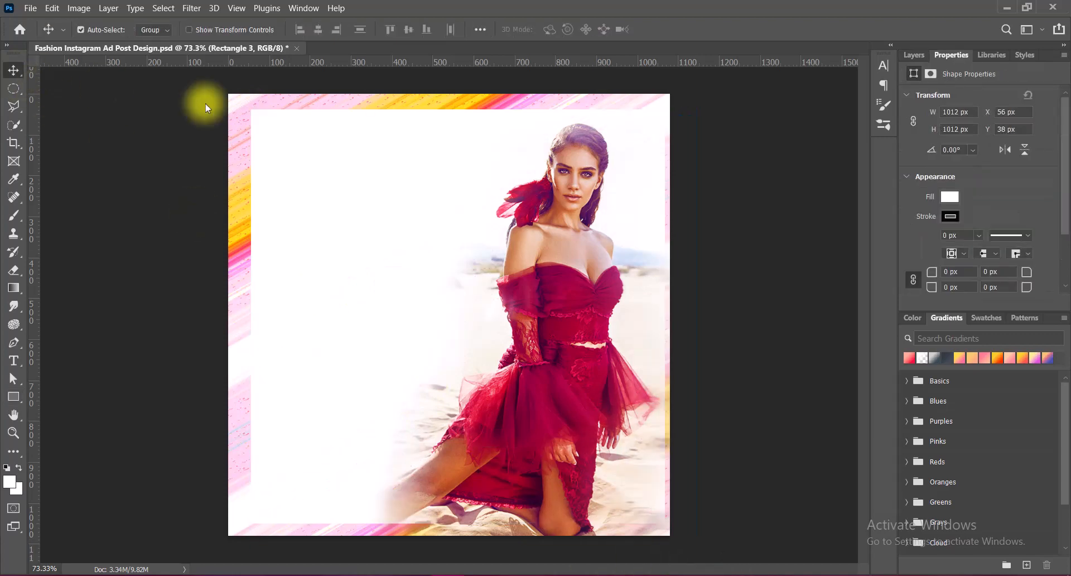
# - Remove the square's fill and give it a dark purple stroke 6 px wide
pyautogui.click(953, 217)
pyautogui.click(879, 290)
pyautogui.click(950, 196)
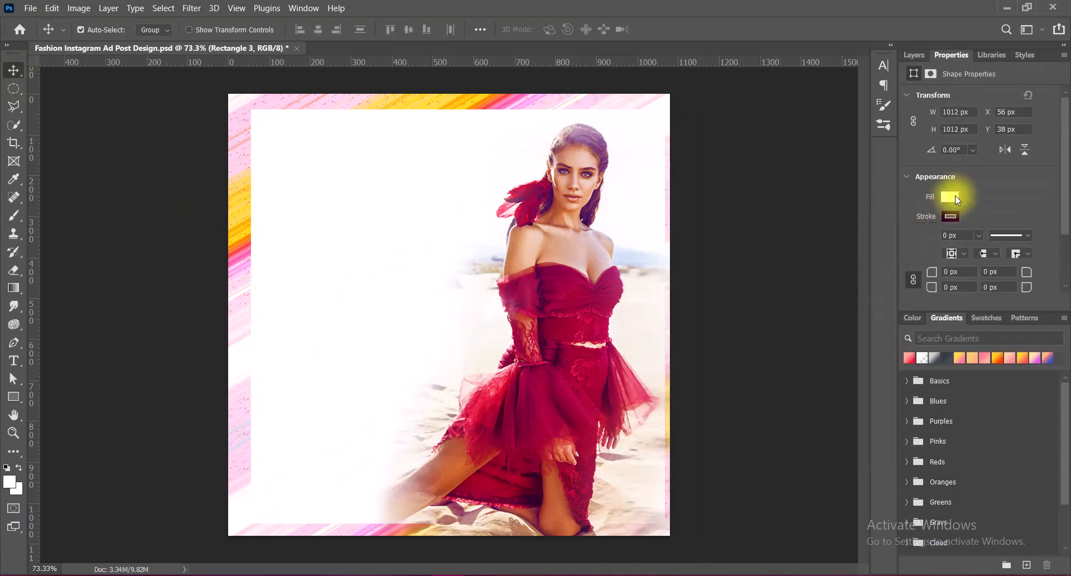
pyautogui.click(885, 243)
pyautogui.click(979, 233)
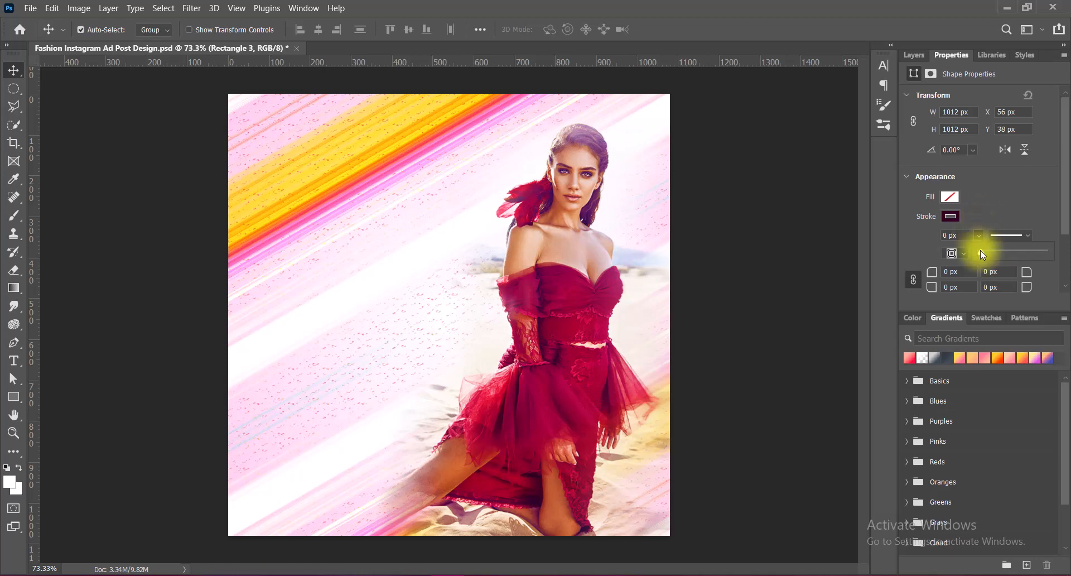
pyautogui.moveTo(980, 250); pyautogui.dragTo(993, 253)
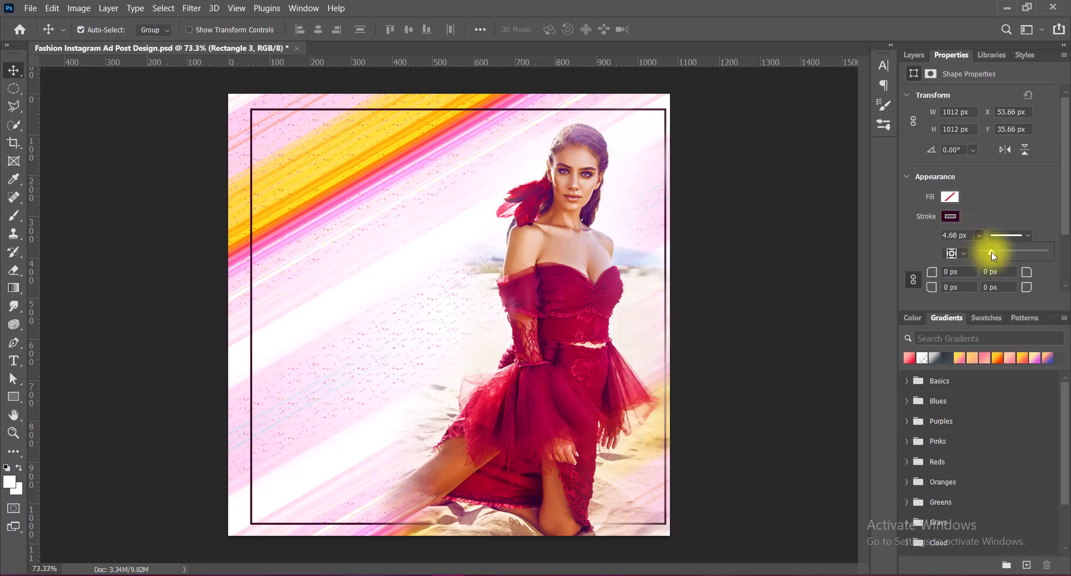
pyautogui.click(938, 236)
pyautogui.write('6')
pyautogui.press('Return')
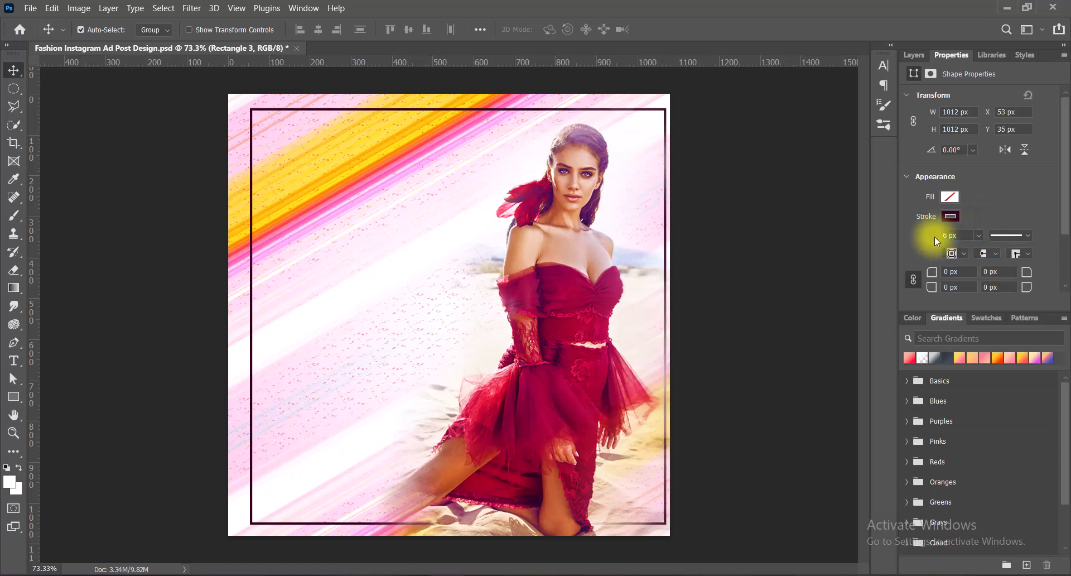
# - Change the square's stroke to the dashed line style with dash 4 and gap 2
pyautogui.click(1029, 235)
pyautogui.click(963, 303)
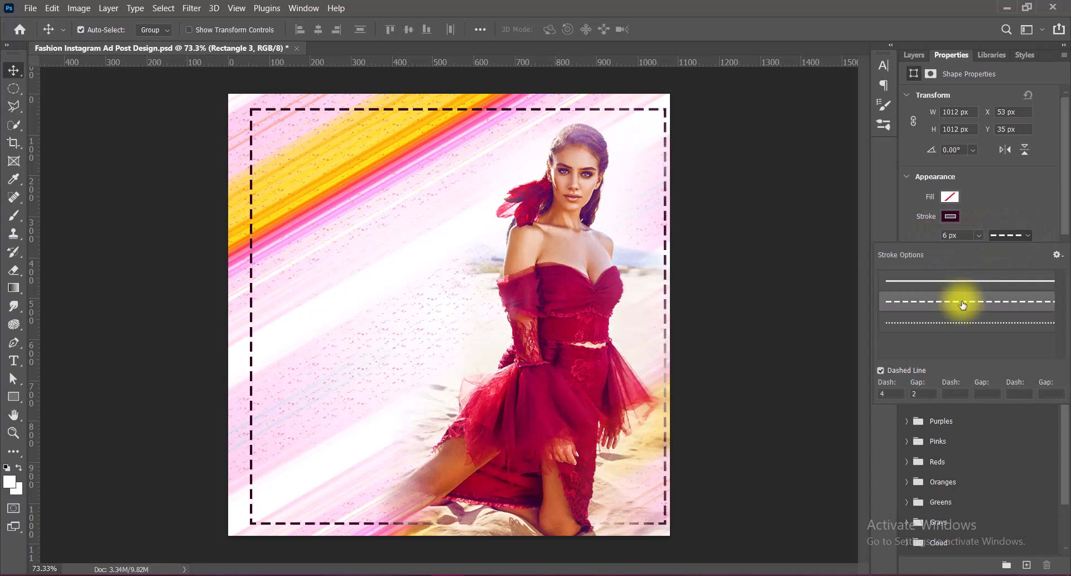
pyautogui.click(959, 236)
pyautogui.moveTo(959, 236); pyautogui.dragTo(926, 234)
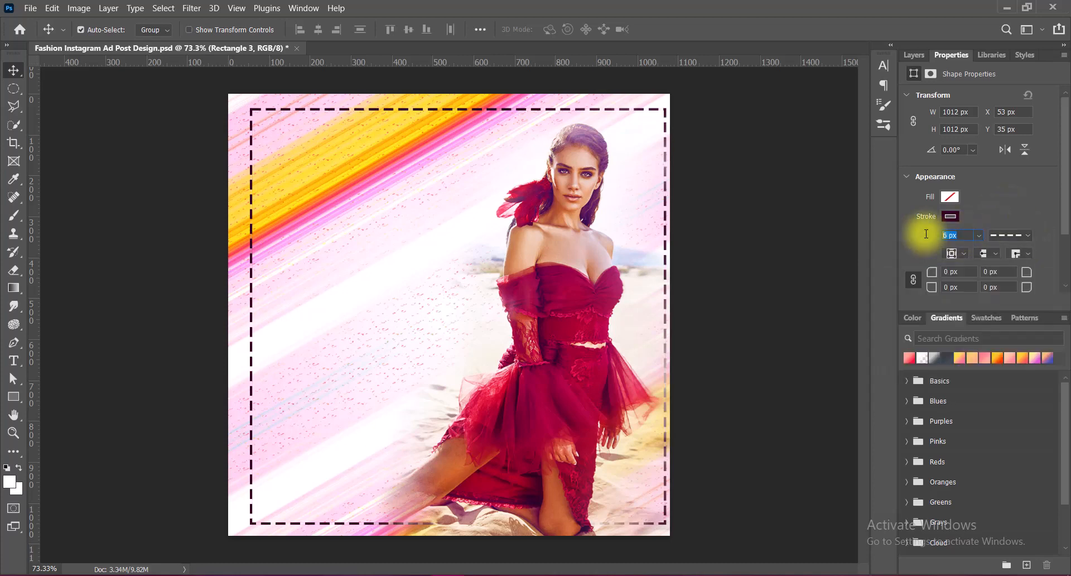
pyautogui.click(715, 267)
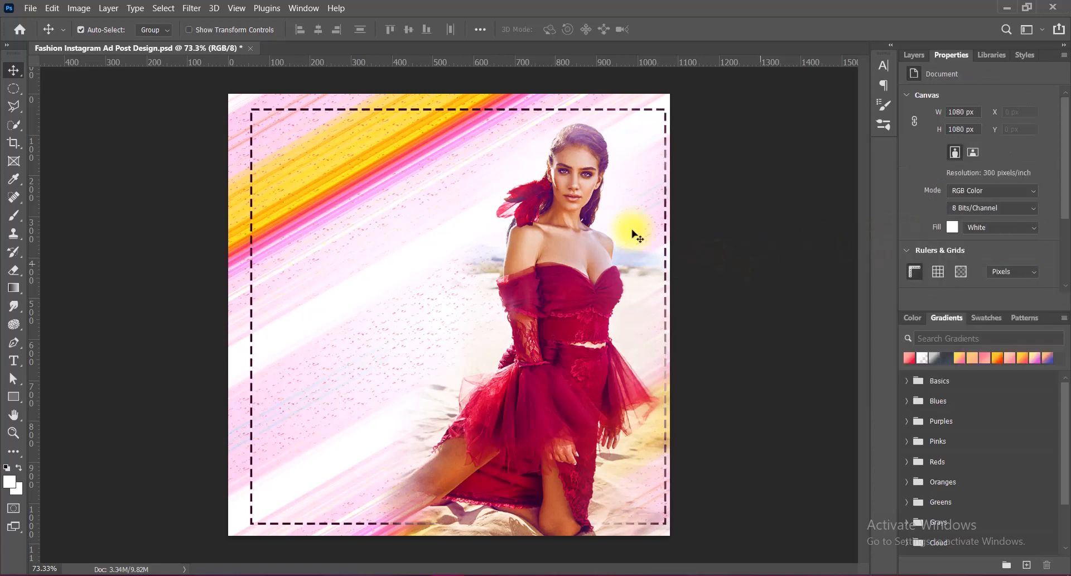
# - Move the dashed frame, Rectangle 3, left and slightly up to centre it on the canvas
pyautogui.click(912, 59)
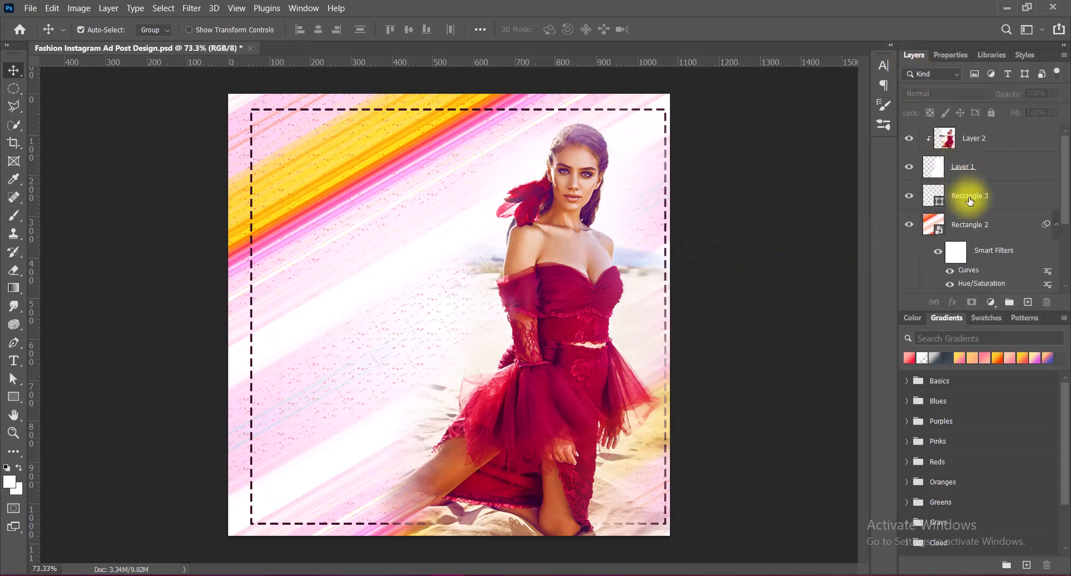
pyautogui.click(968, 196)
pyautogui.hotkey('ctrl', 't')
pyautogui.moveTo(478, 256); pyautogui.dragTo(414, 252)
pyautogui.click(691, 29)
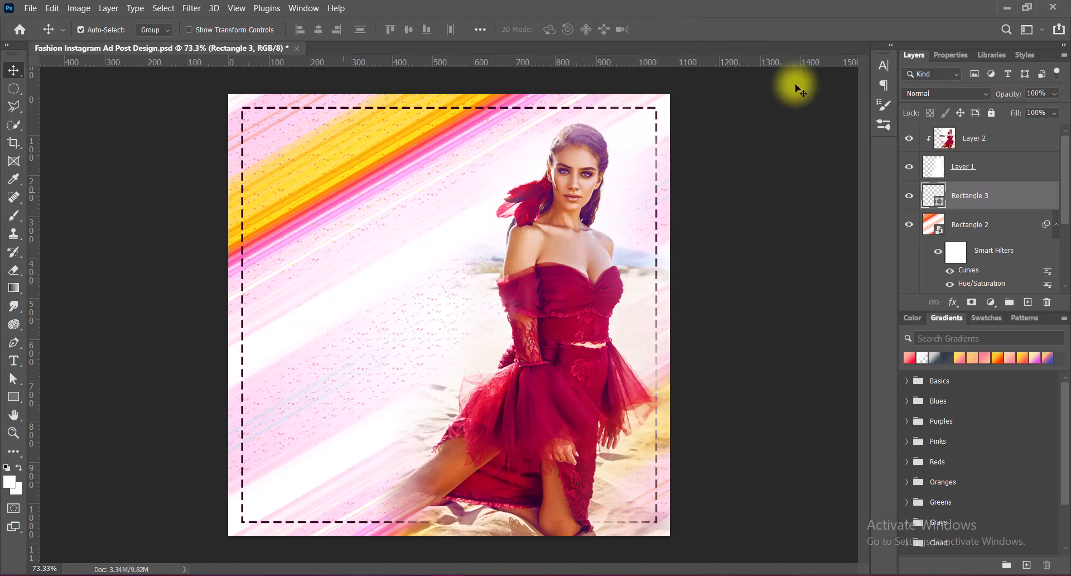
# - Rasterize the dashed frame layer, Rectangle 3
pyautogui.rightClick(1011, 198)
pyautogui.click(916, 199)
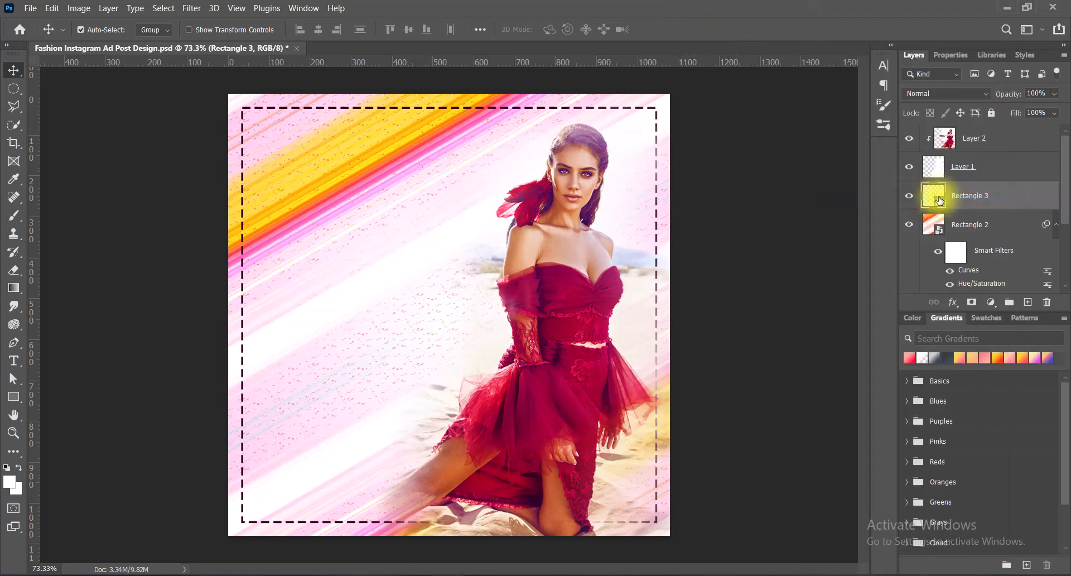
pyautogui.rightClick(1025, 197)
pyautogui.click(909, 288)
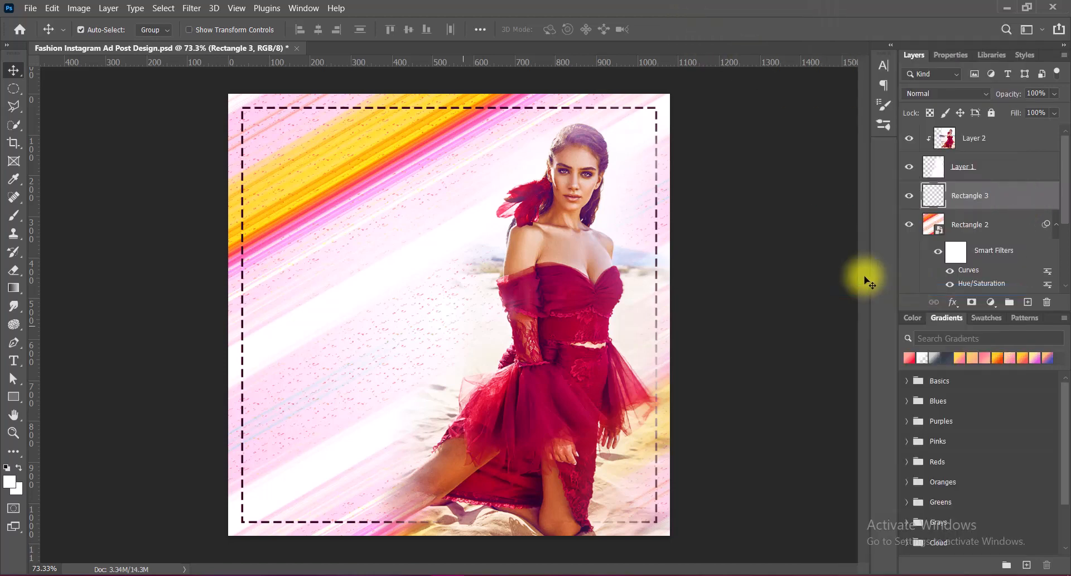
# - Delete elliptical selections from the dashed frame at its top-left corner, bottom edge, bottom-right corner and right side, then clear the selection
pyautogui.rightClick(13, 88)
pyautogui.click(67, 100)
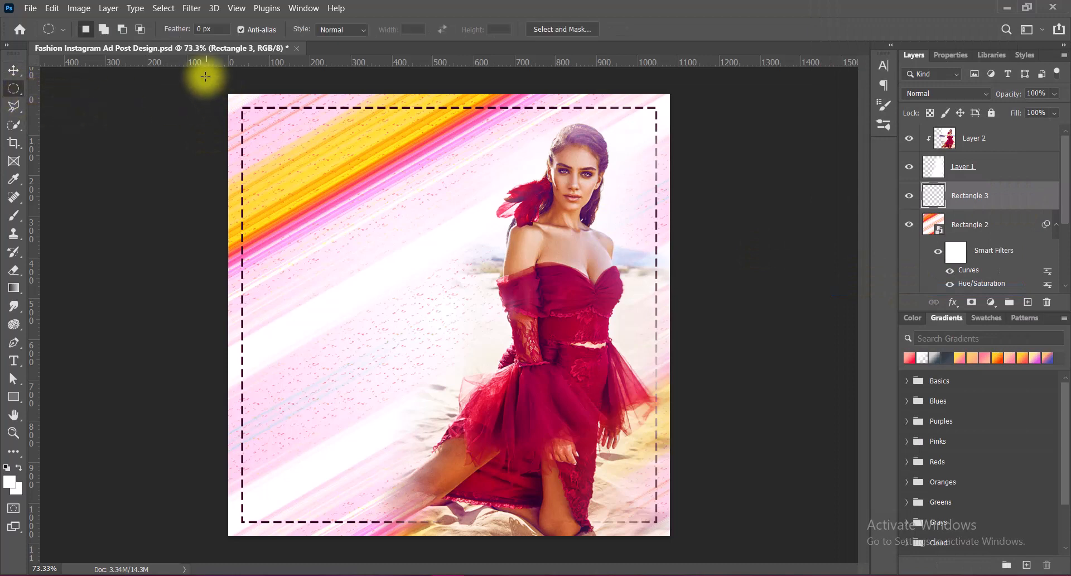
pyautogui.moveTo(205, 76); pyautogui.dragTo(350, 191)
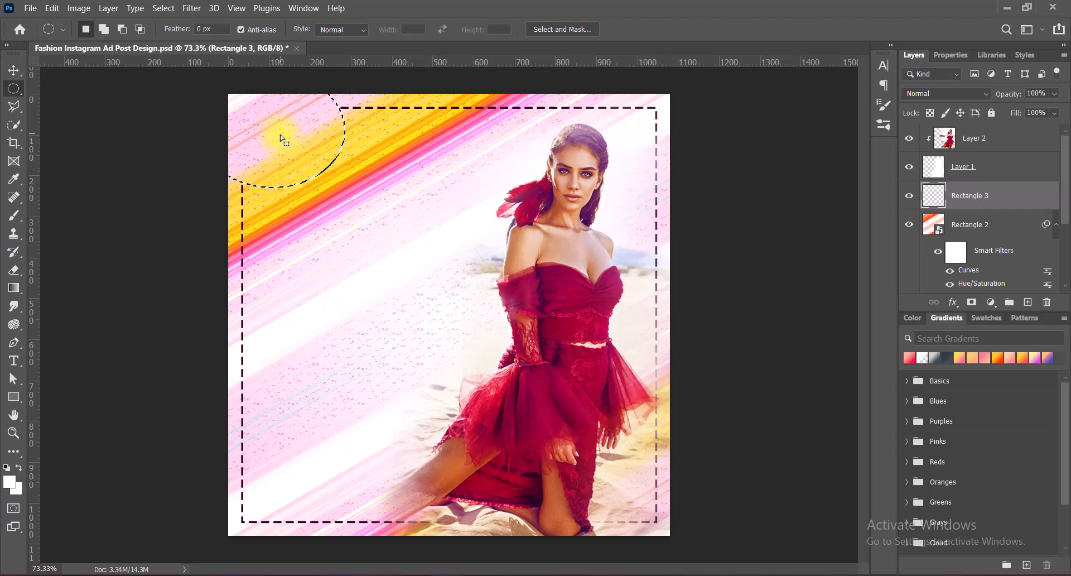
pyautogui.moveTo(281, 137); pyautogui.dragTo(491, 514)
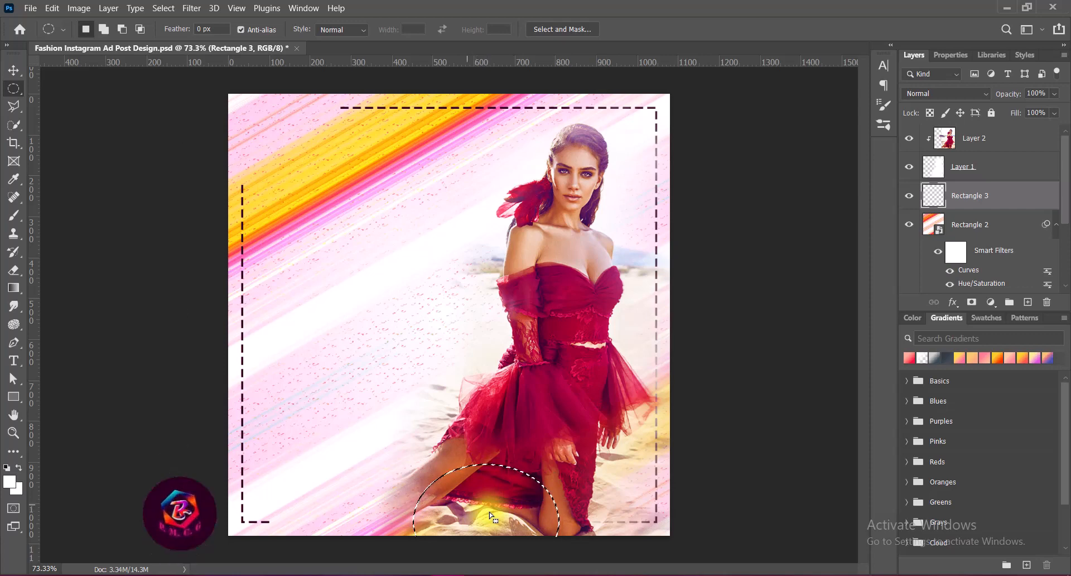
pyautogui.moveTo(490, 511); pyautogui.dragTo(621, 492)
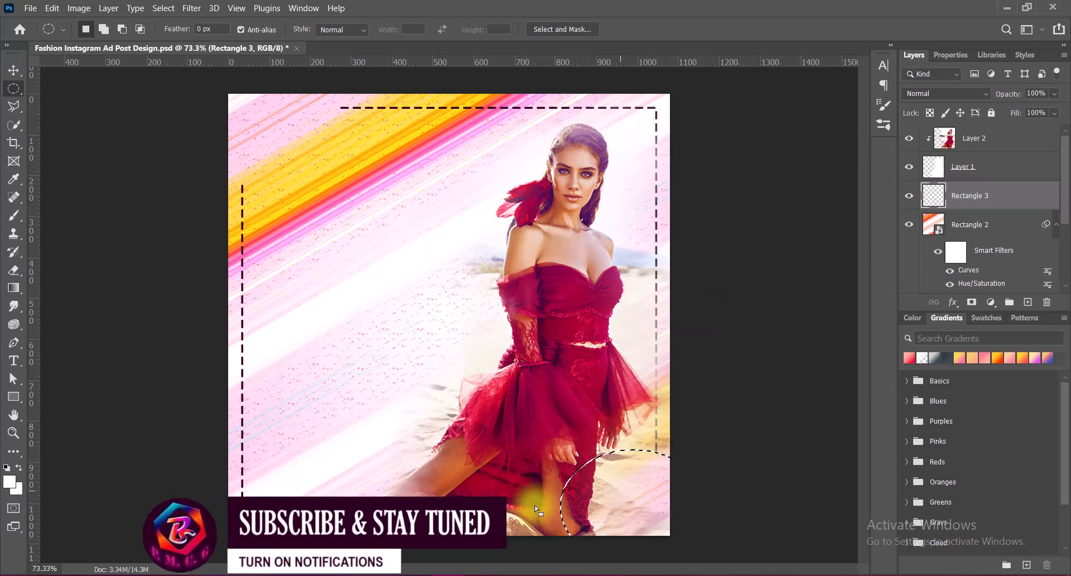
pyautogui.moveTo(696, 346); pyautogui.dragTo(629, 250)
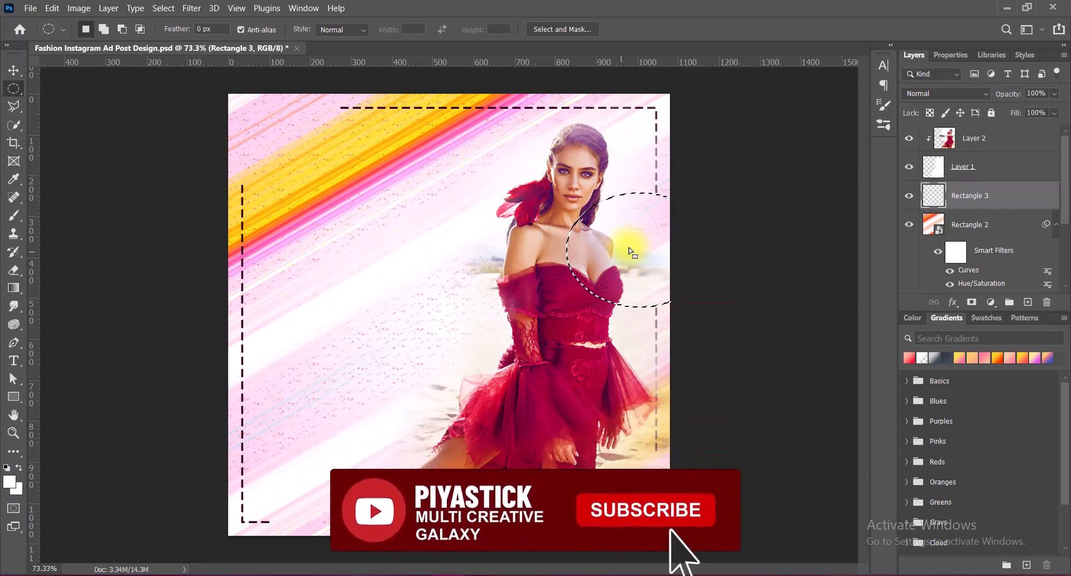
pyautogui.press('Delete')
pyautogui.hotkey('ctrl', 'd')
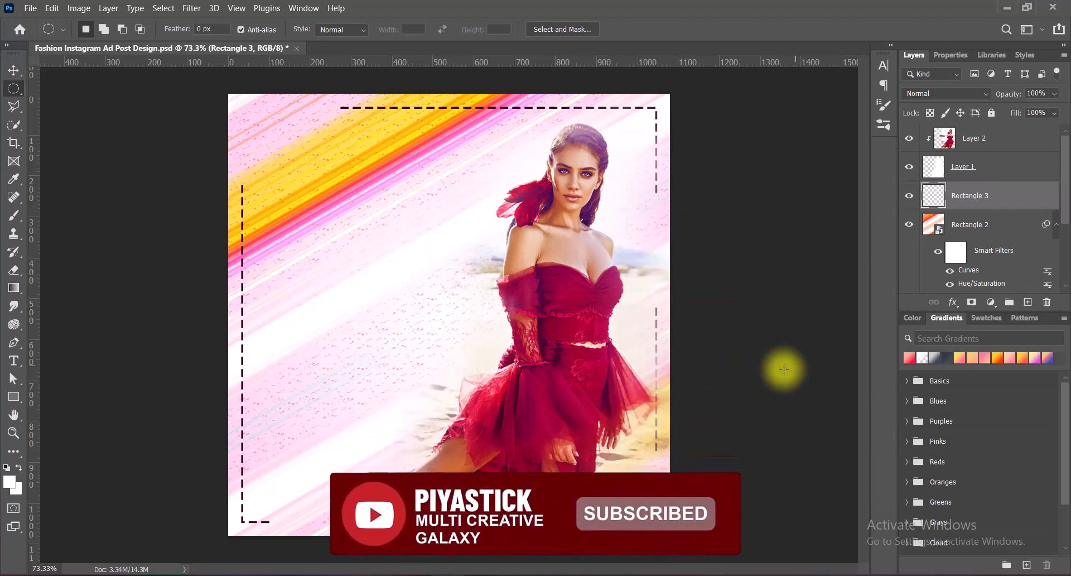
# - Fade the broken ends of the dashed frame with a soft 200 px eraser
pyautogui.rightClick(14, 270)
pyautogui.click(61, 269)
pyautogui.press('[')
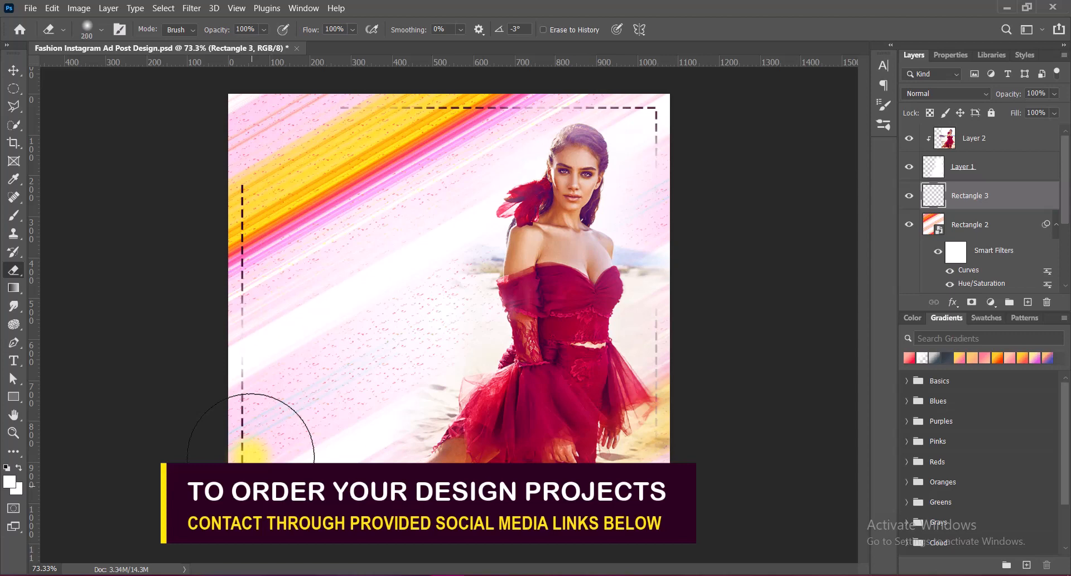
pyautogui.click(14, 71)
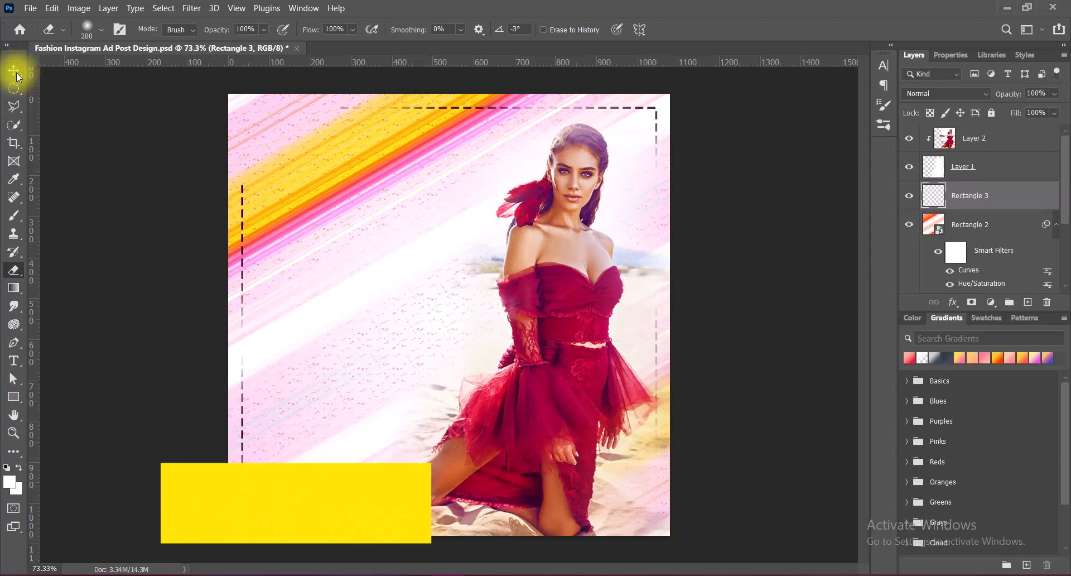
# - Add a white outside stroke effect with the Hard Mix blend mode to the dashed frame layer, Rectangle 3
pyautogui.doubleClick(918, 194)
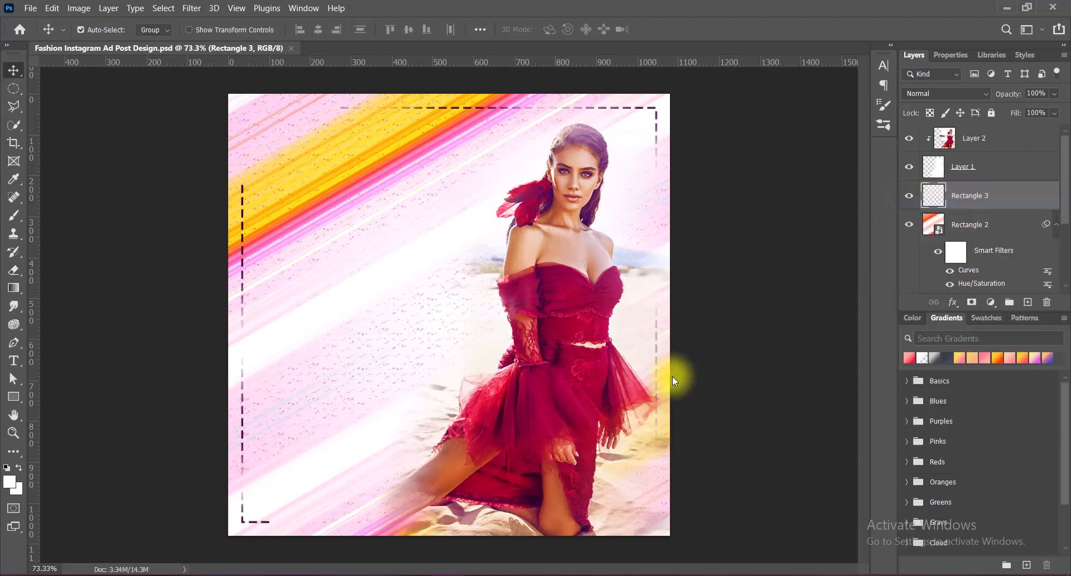
pyautogui.click(526, 189)
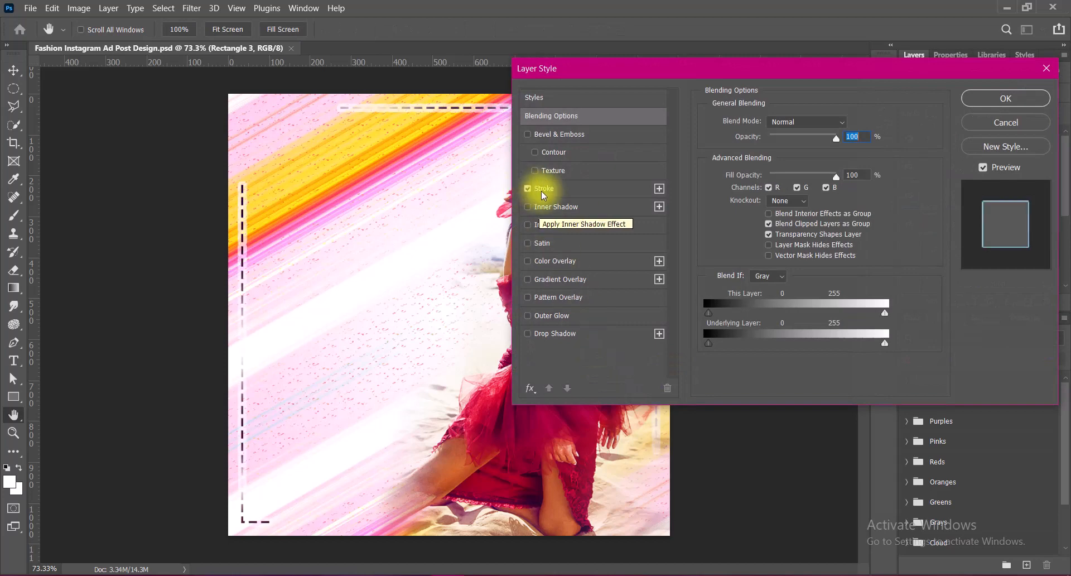
pyautogui.click(541, 191)
pyautogui.click(794, 152)
pyautogui.click(766, 385)
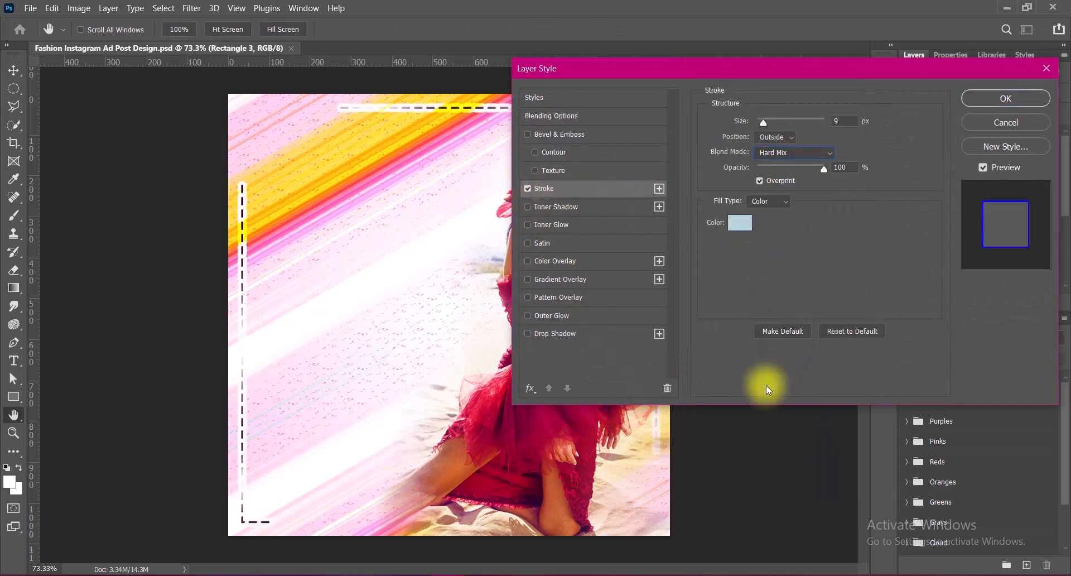
pyautogui.click(742, 224)
pyautogui.moveTo(693, 316); pyautogui.dragTo(691, 290)
pyautogui.click(1006, 305)
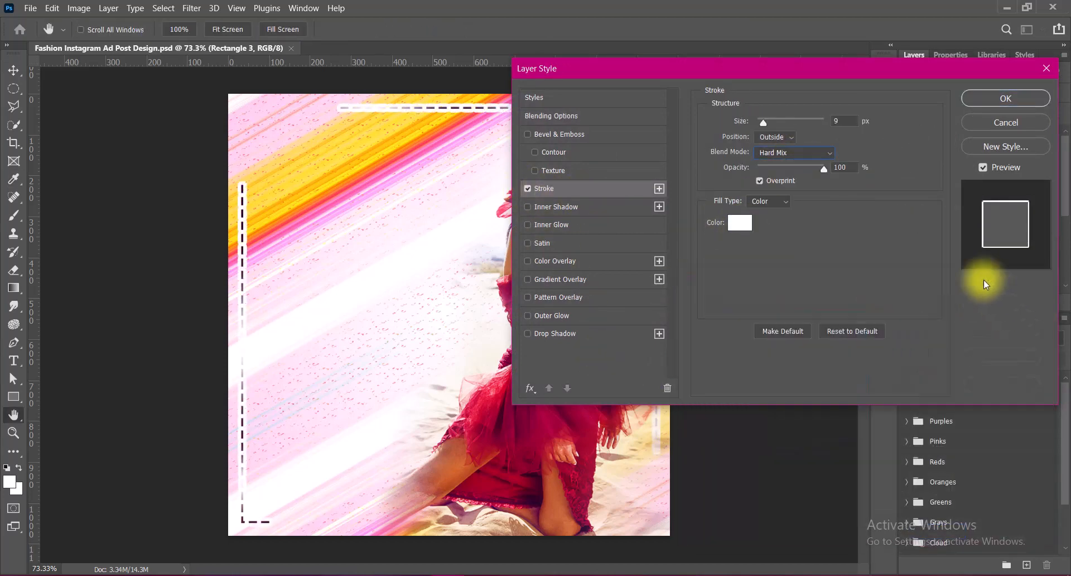
# - Set the frame's stroke effect to 3 px size and 75% opacity, and apply it
pyautogui.moveTo(845, 122); pyautogui.dragTo(821, 123)
pyautogui.write('6')
pyautogui.write('3')
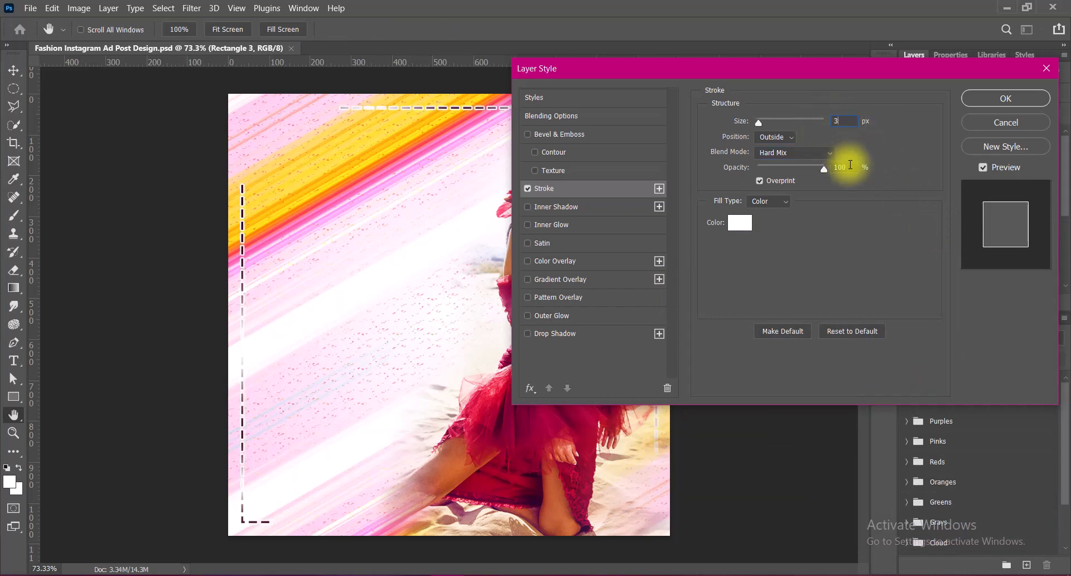
pyautogui.moveTo(848, 166); pyautogui.dragTo(822, 167)
pyautogui.write('75')
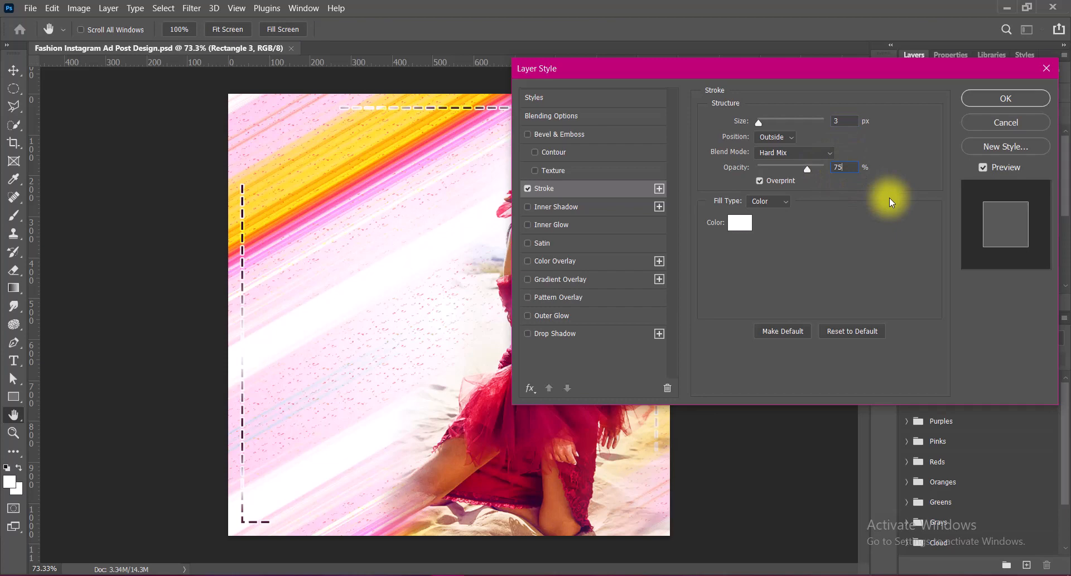
pyautogui.click(989, 98)
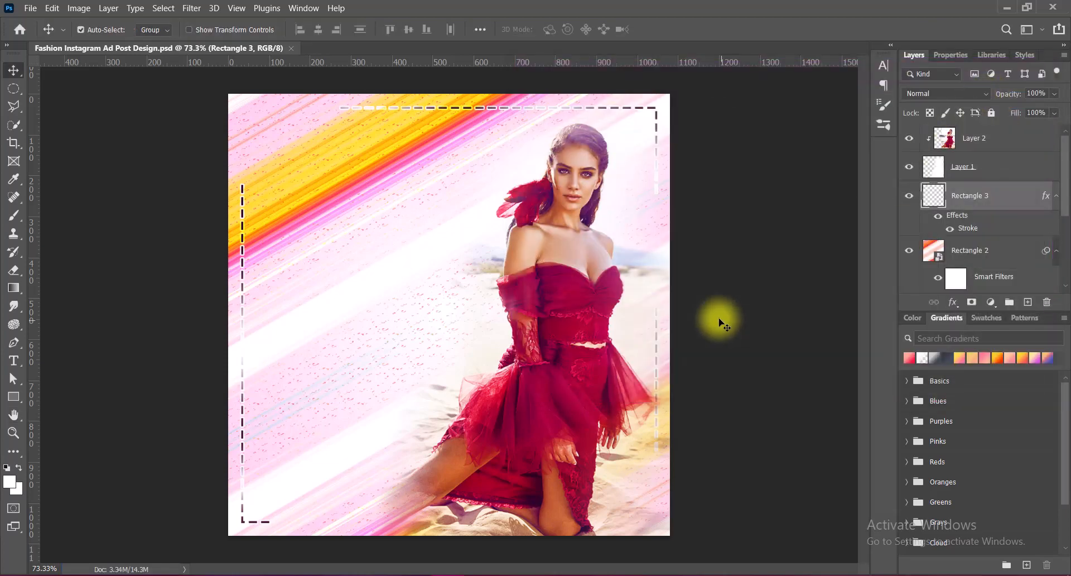
# - Draw a 537 × 272 px rectangle above Layer 2, extending past the canvas's left edge, and round its corners to 136 px
pyautogui.click(996, 141)
pyautogui.click(1028, 302)
pyautogui.rightClick(14, 397)
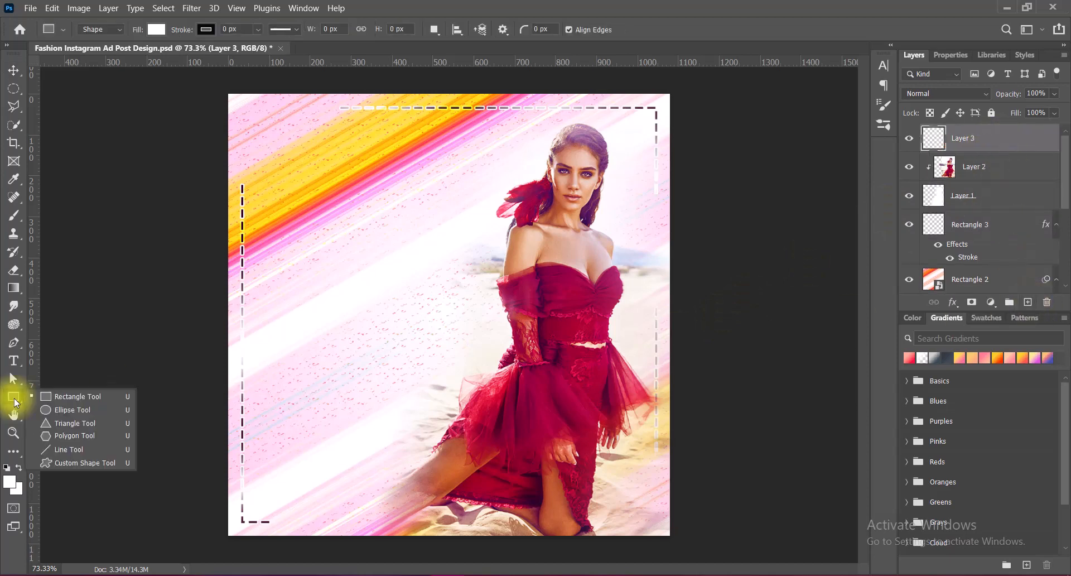
pyautogui.click(115, 395)
pyautogui.moveTo(179, 265); pyautogui.dragTo(398, 376)
pyautogui.moveTo(385, 280); pyautogui.dragTo(342, 285)
pyautogui.click(15, 72)
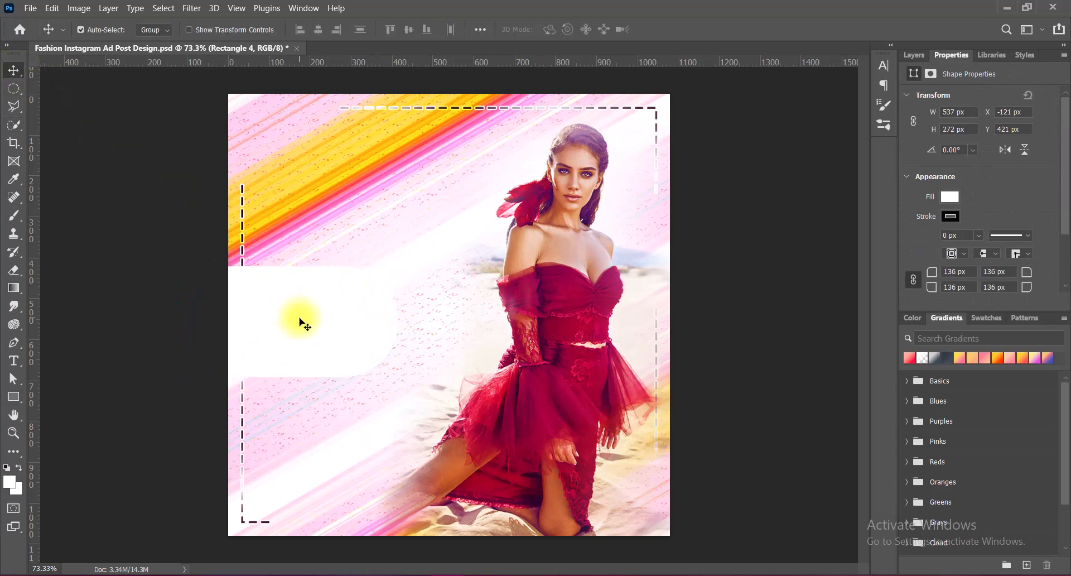
# - Recolour the rounded rectangle, Rectangle 4, with a deep crimson sampled from the model's dress
pyautogui.click(906, 54)
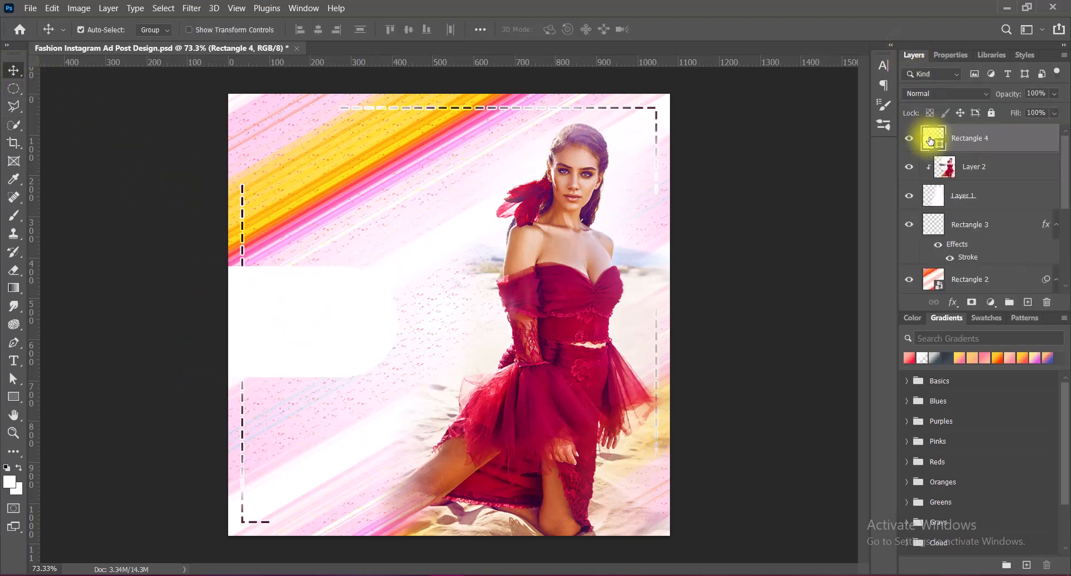
pyautogui.doubleClick(932, 138)
pyautogui.click(522, 427)
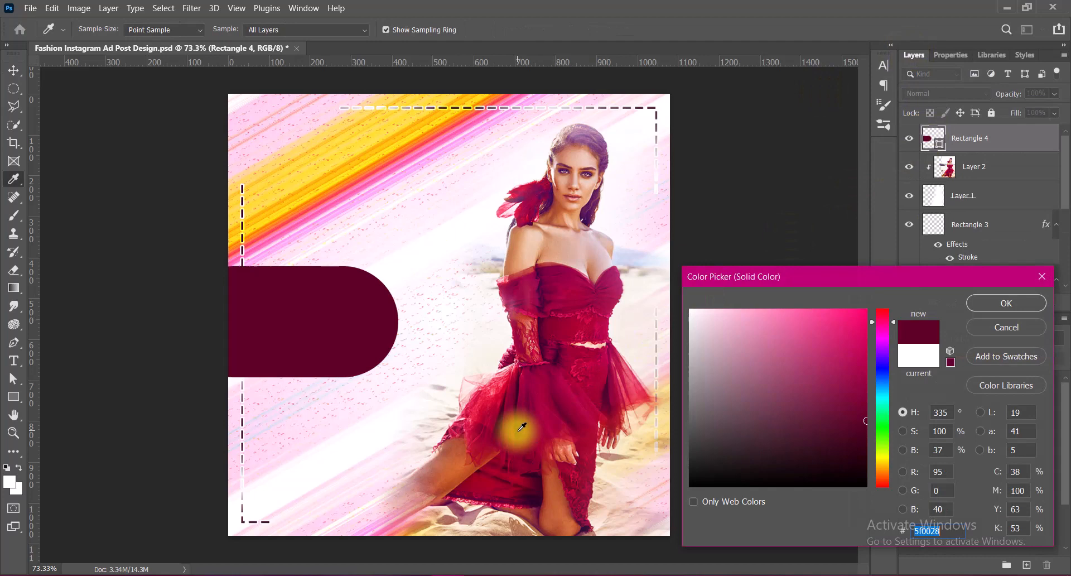
pyautogui.click(560, 338)
pyautogui.click(491, 406)
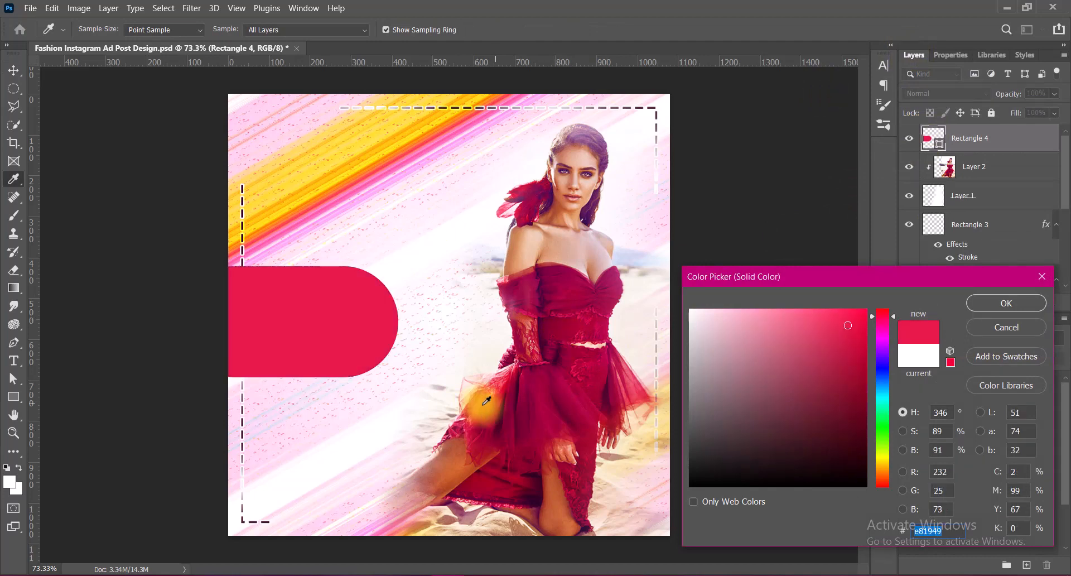
pyautogui.click(509, 411)
pyautogui.click(987, 305)
pyautogui.click(314, 340)
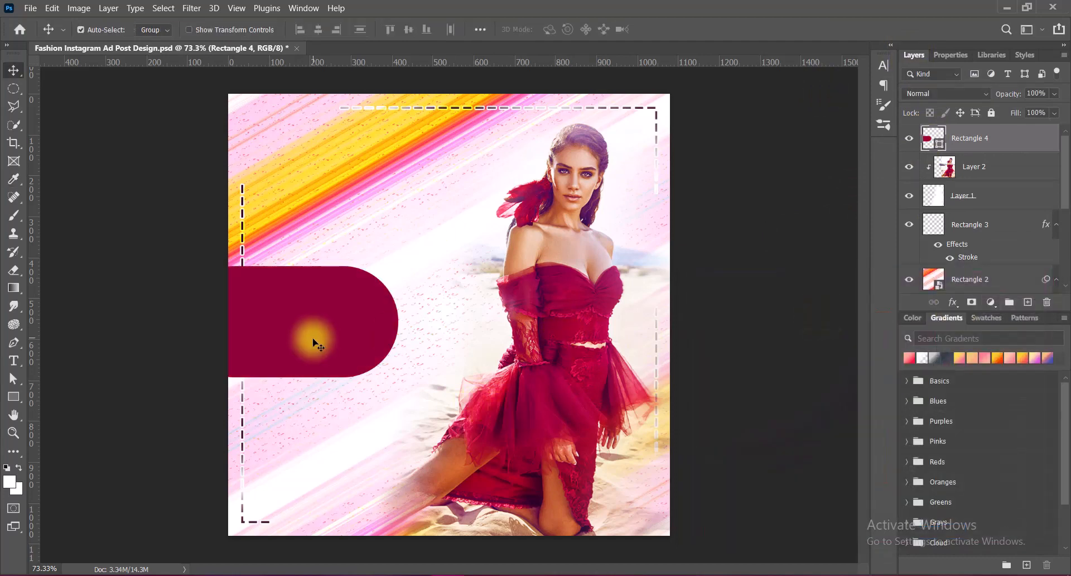
# - Move the crimson rounded rectangle up to the canvas's vertical centre and widen it slightly on both sides
pyautogui.hotkey('ctrl', 't')
pyautogui.moveTo(310, 342); pyautogui.dragTo(309, 324)
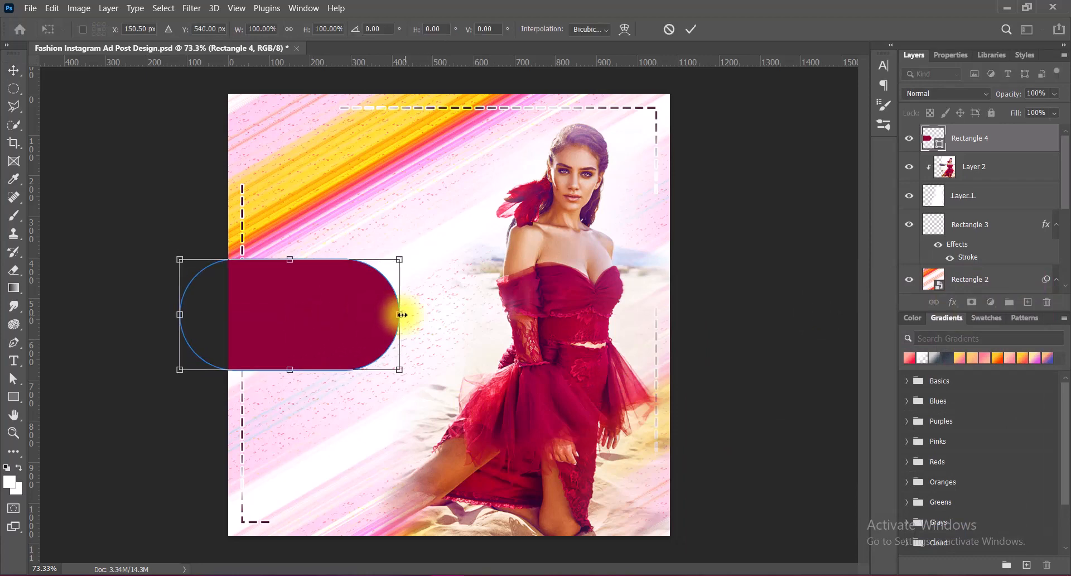
pyautogui.moveTo(403, 315); pyautogui.dragTo(416, 314)
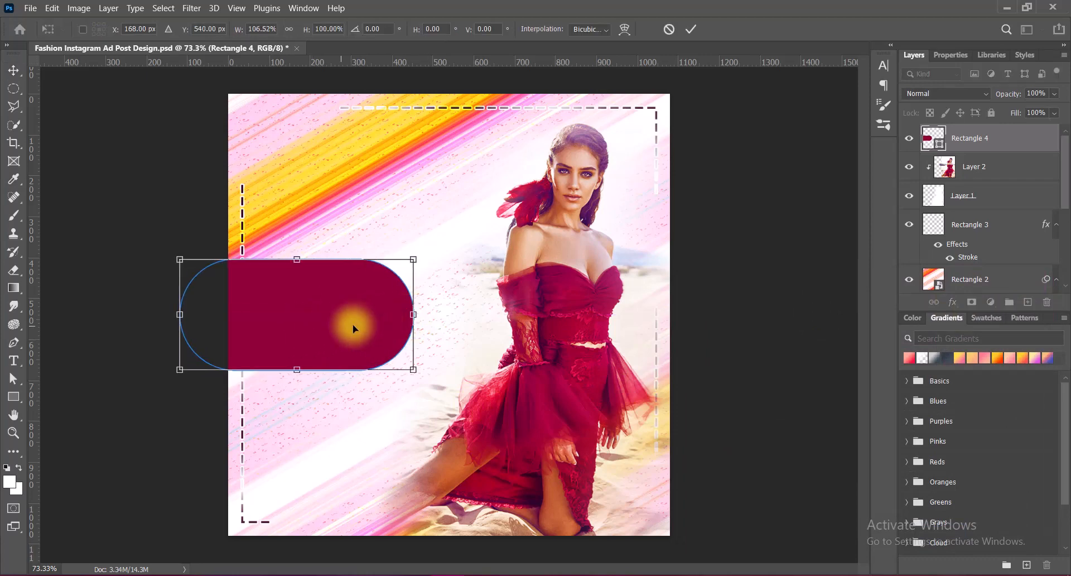
pyautogui.moveTo(179, 314); pyautogui.dragTo(149, 316)
pyautogui.press('Return')
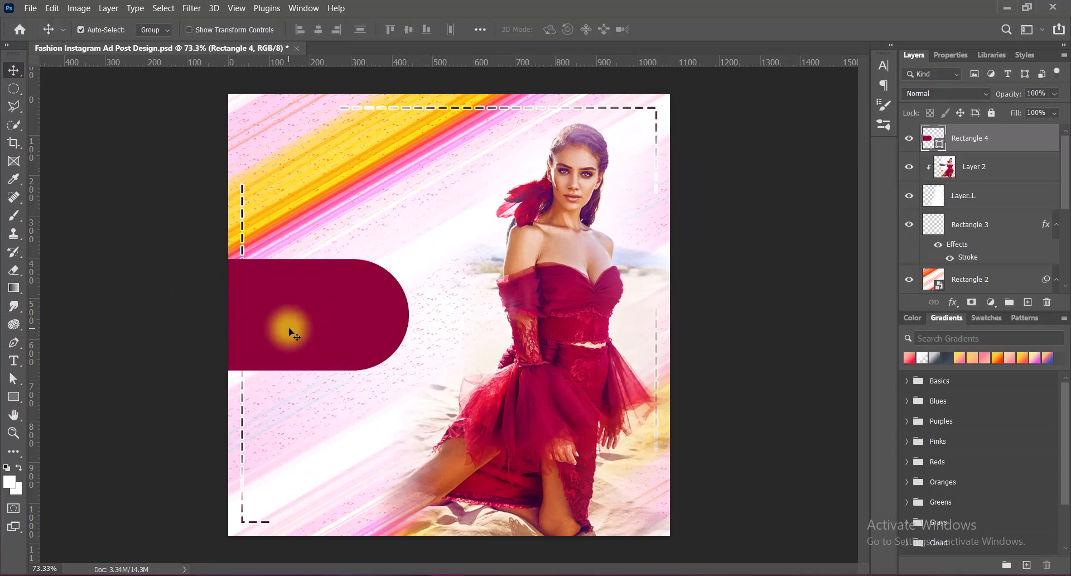
# - Add a white Hard Mix outer glow to the crimson shape with 0% spread, 10 px size and 75% range
pyautogui.doubleClick(918, 138)
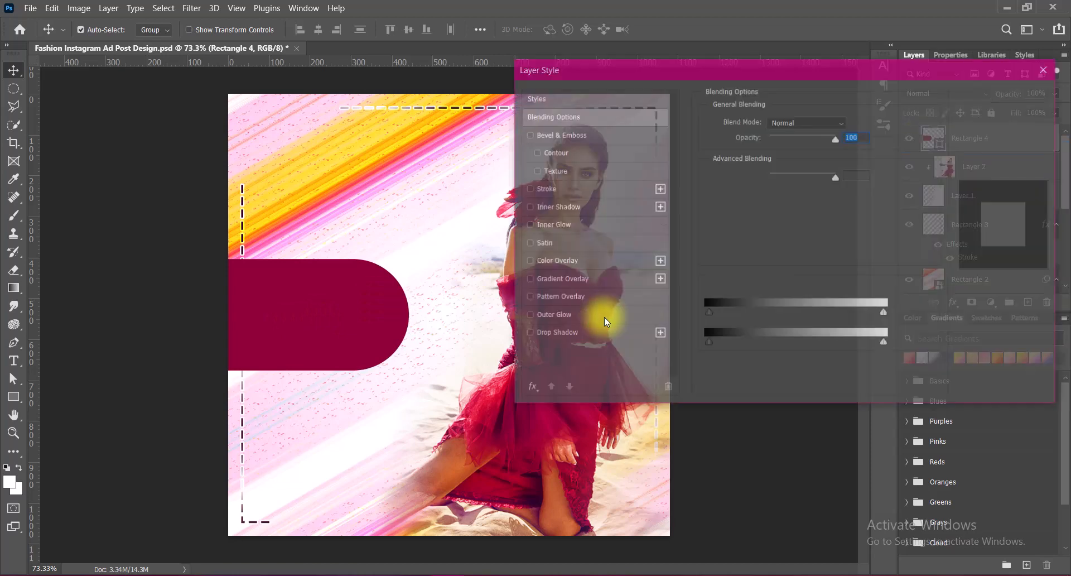
pyautogui.click(528, 315)
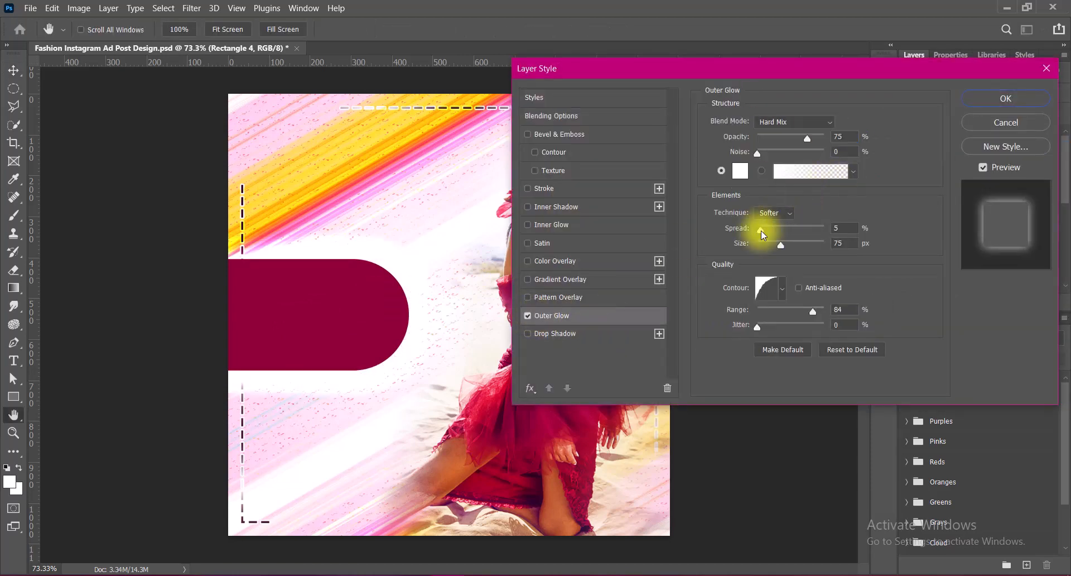
pyautogui.moveTo(761, 230); pyautogui.dragTo(756, 230)
pyautogui.click(844, 309)
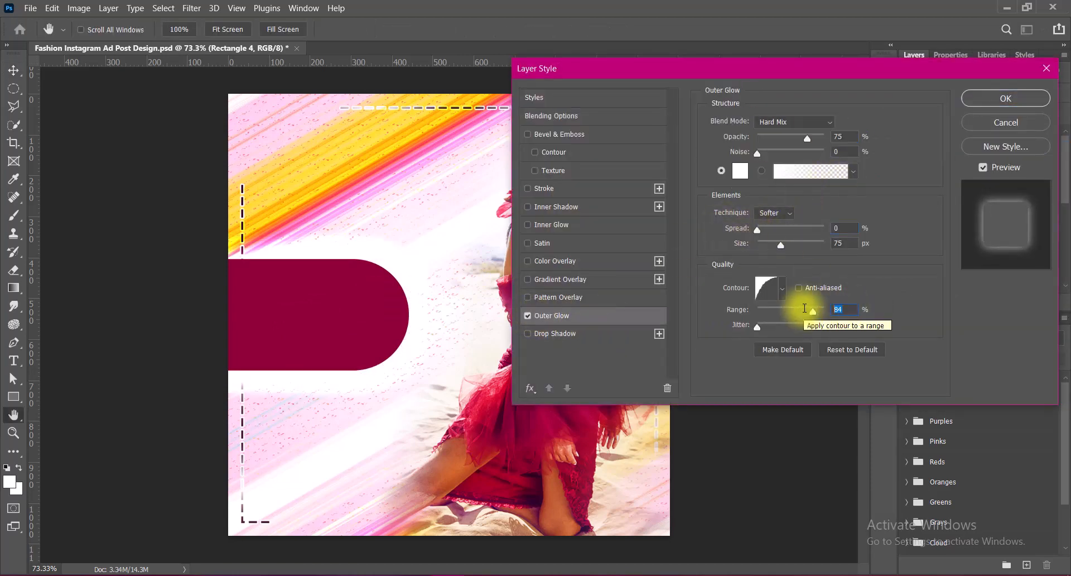
pyautogui.click(805, 309)
pyautogui.moveTo(781, 246); pyautogui.dragTo(765, 245)
# - Give the outer glow the sawtooth contour, 60% range and 15 px size
pyautogui.click(782, 289)
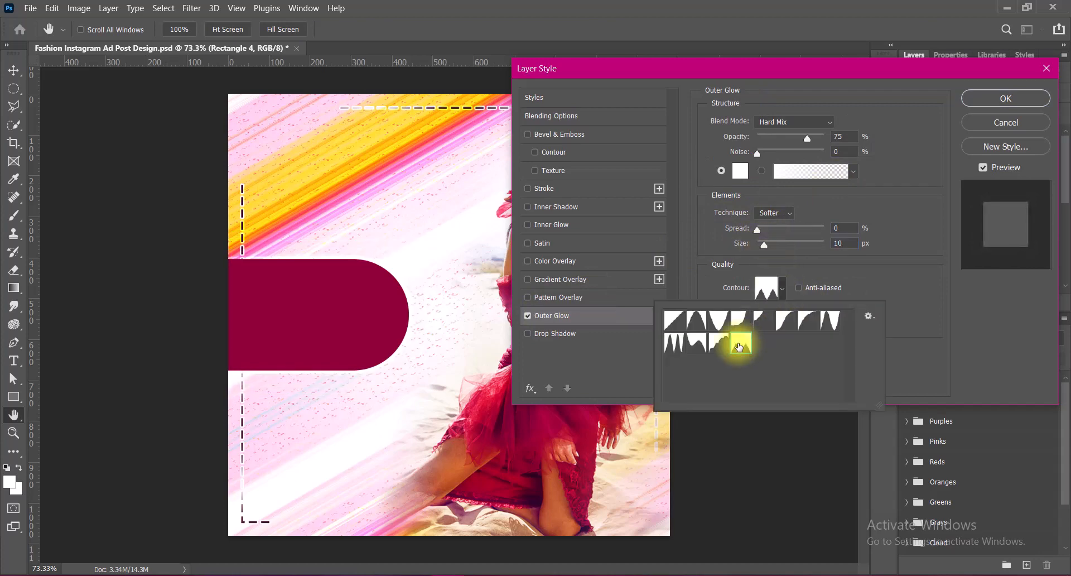
pyautogui.click(676, 322)
pyautogui.click(741, 342)
pyautogui.click(893, 273)
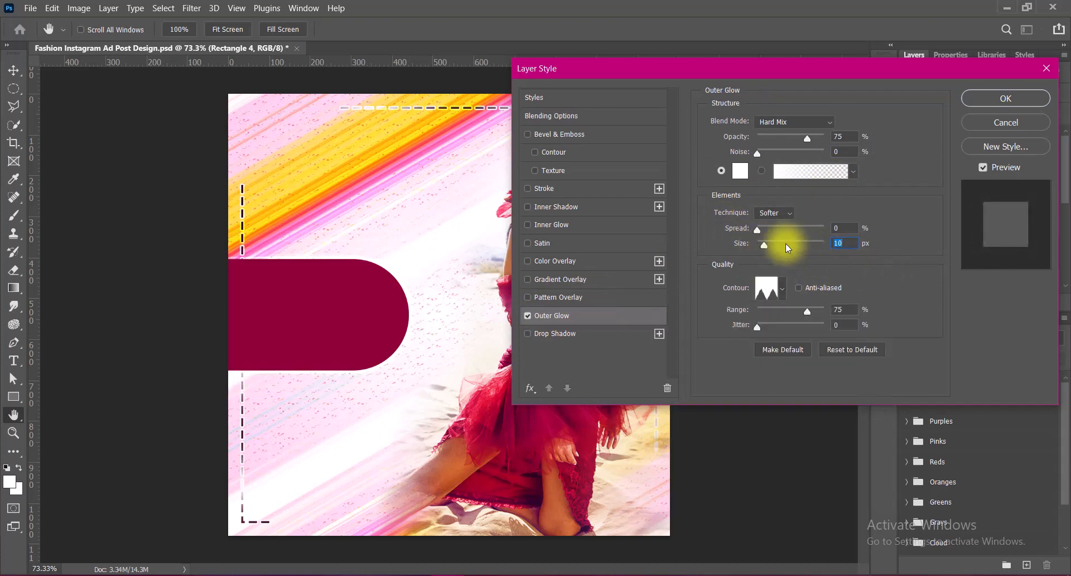
pyautogui.moveTo(842, 309); pyautogui.dragTo(810, 310)
pyautogui.write('60')
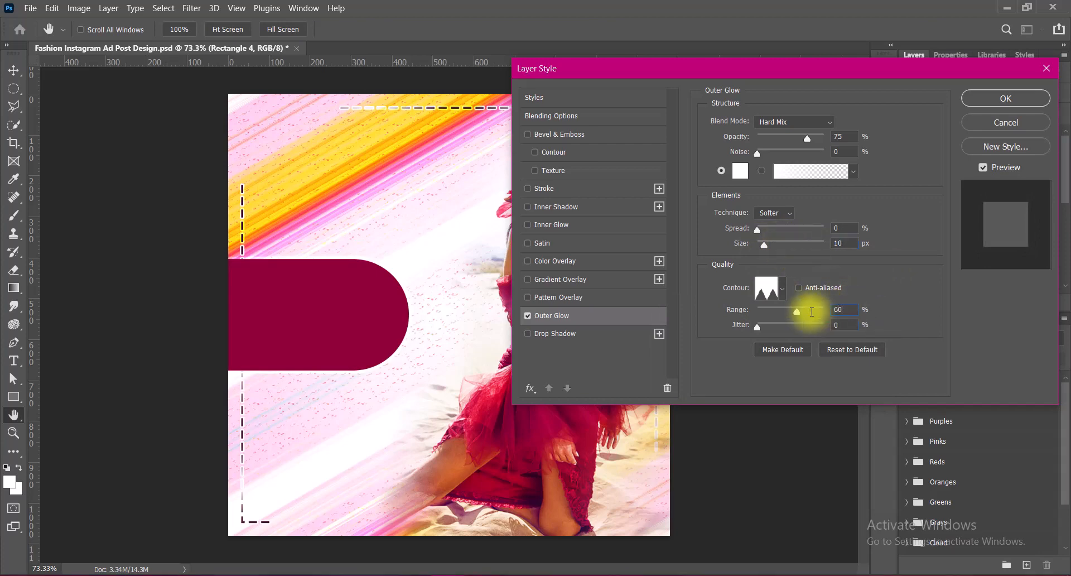
pyautogui.moveTo(765, 247); pyautogui.dragTo(767, 246)
pyautogui.moveTo(847, 241); pyautogui.dragTo(841, 243)
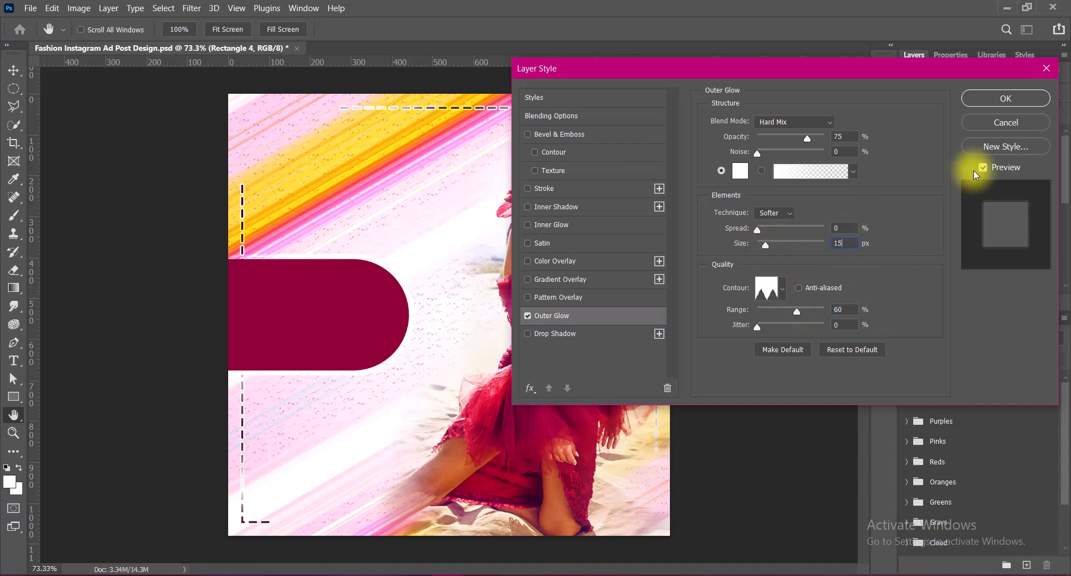
# - Add a black drop shadow to the crimson rounded shape with 33% opacity and 75 px size
pyautogui.click(527, 333)
pyautogui.click(553, 333)
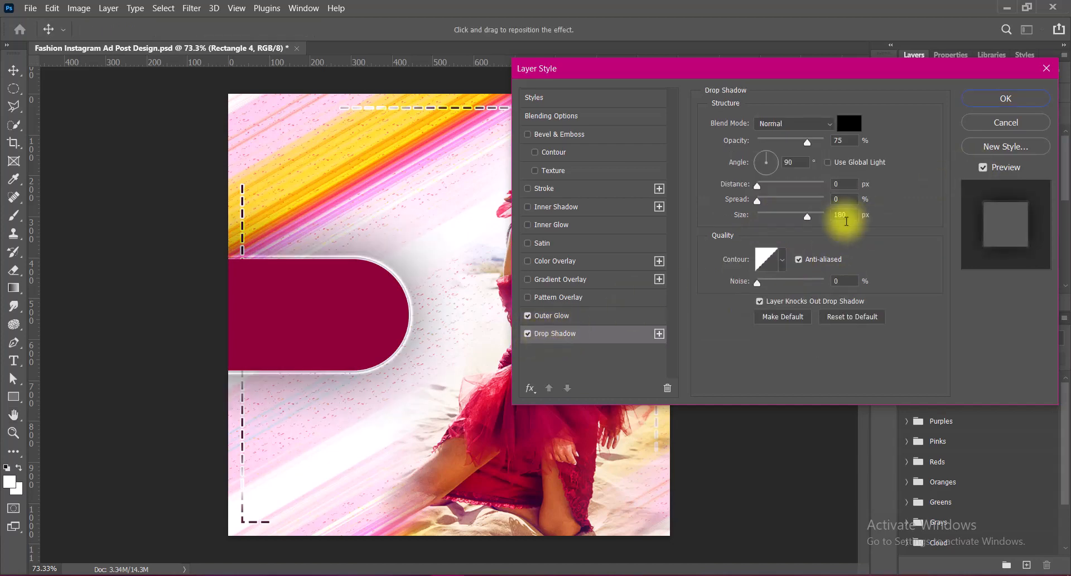
pyautogui.moveTo(848, 142); pyautogui.dragTo(802, 142)
pyautogui.write('33')
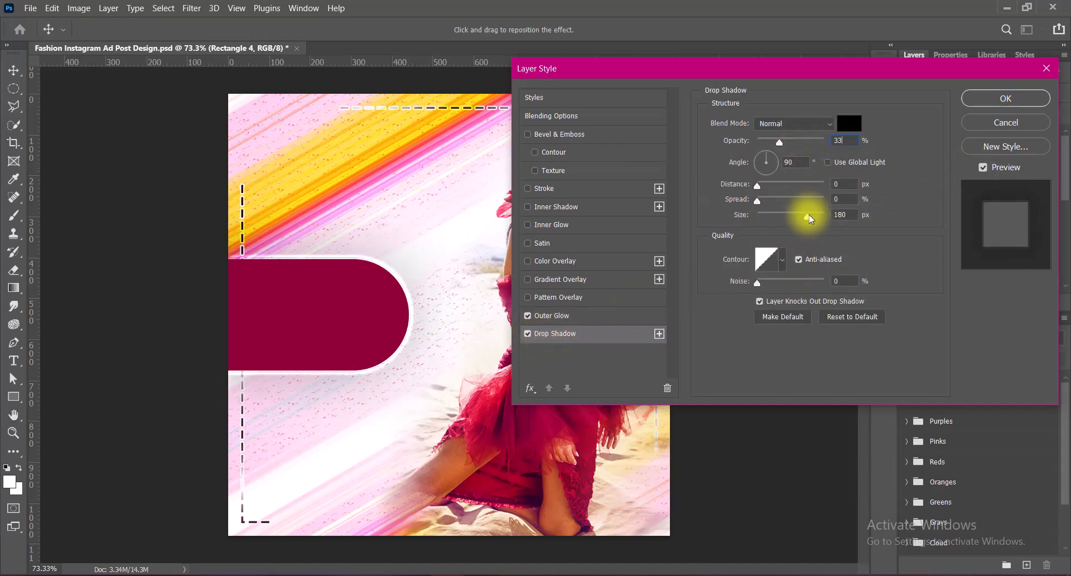
pyautogui.moveTo(808, 216); pyautogui.dragTo(781, 233)
pyautogui.doubleClick(836, 214)
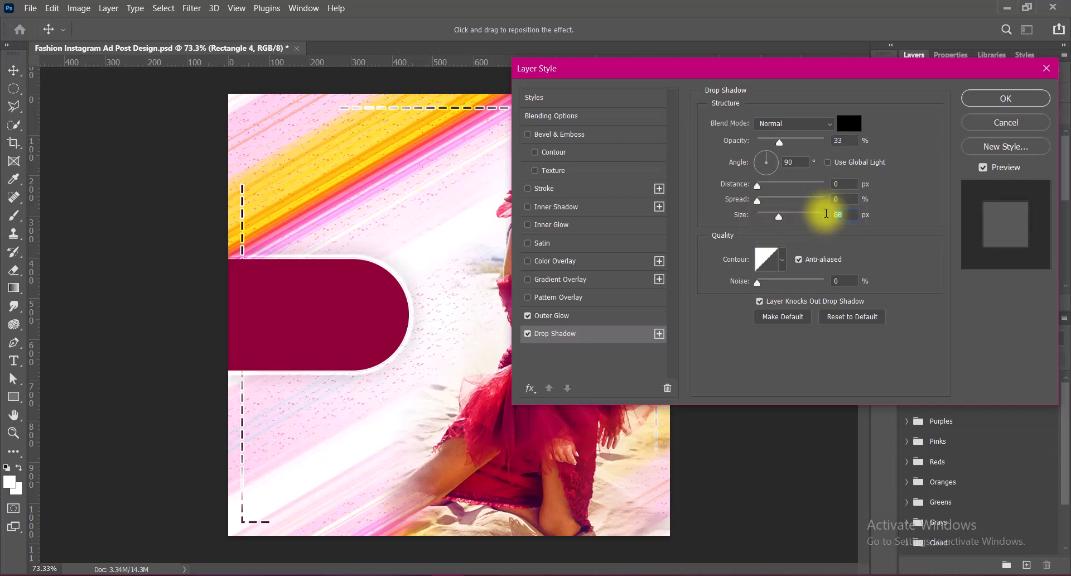
pyautogui.write('75')
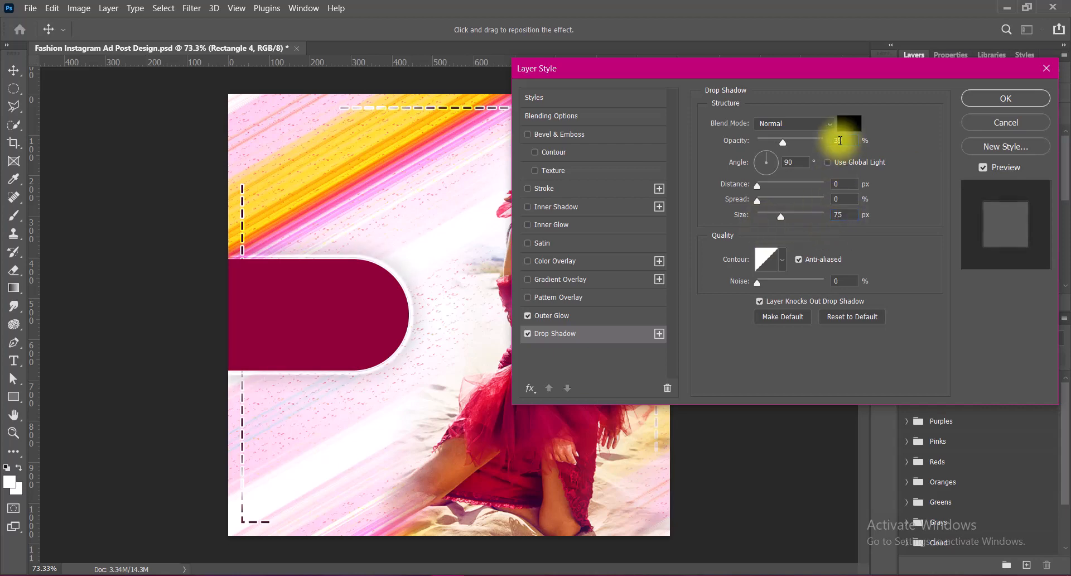
# - Set the drop shadow to 45% opacity and 51 px size, apply the layer style and save the document
pyautogui.moveTo(781, 216); pyautogui.dragTo(774, 217)
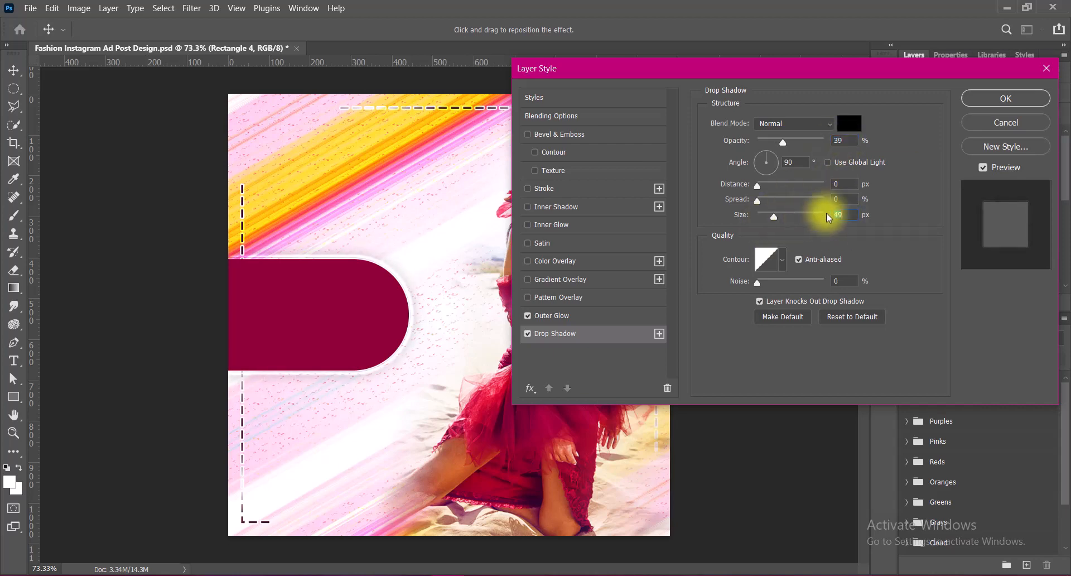
pyautogui.write('60')
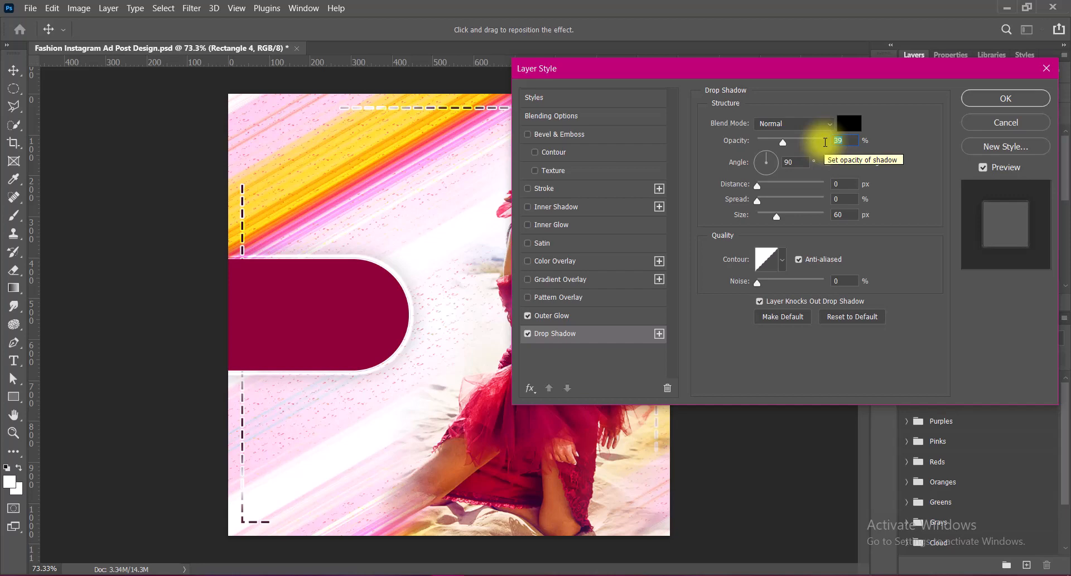
pyautogui.write('45')
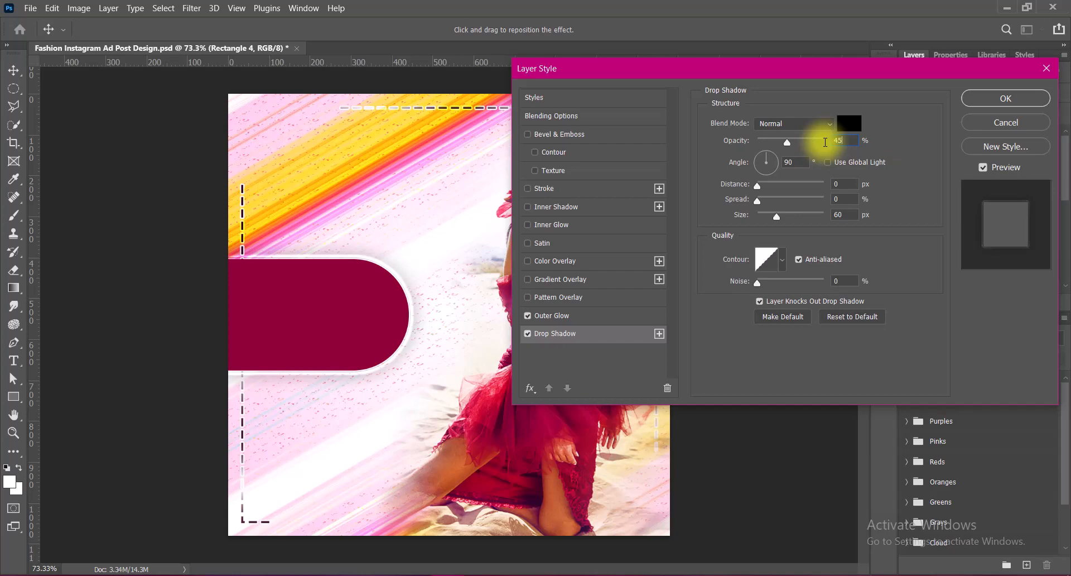
pyautogui.click(817, 216)
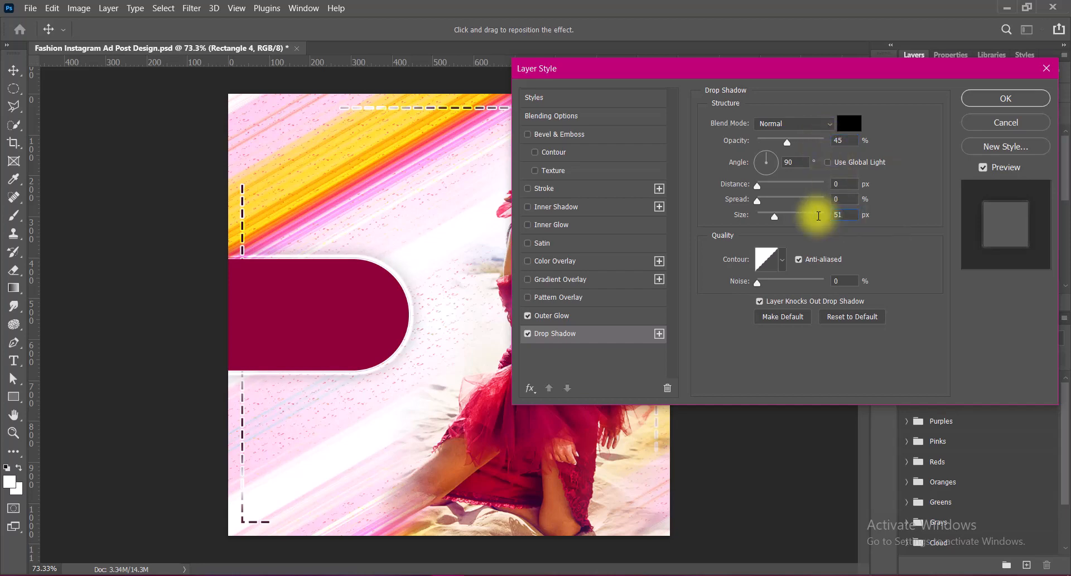
pyautogui.press('Return')
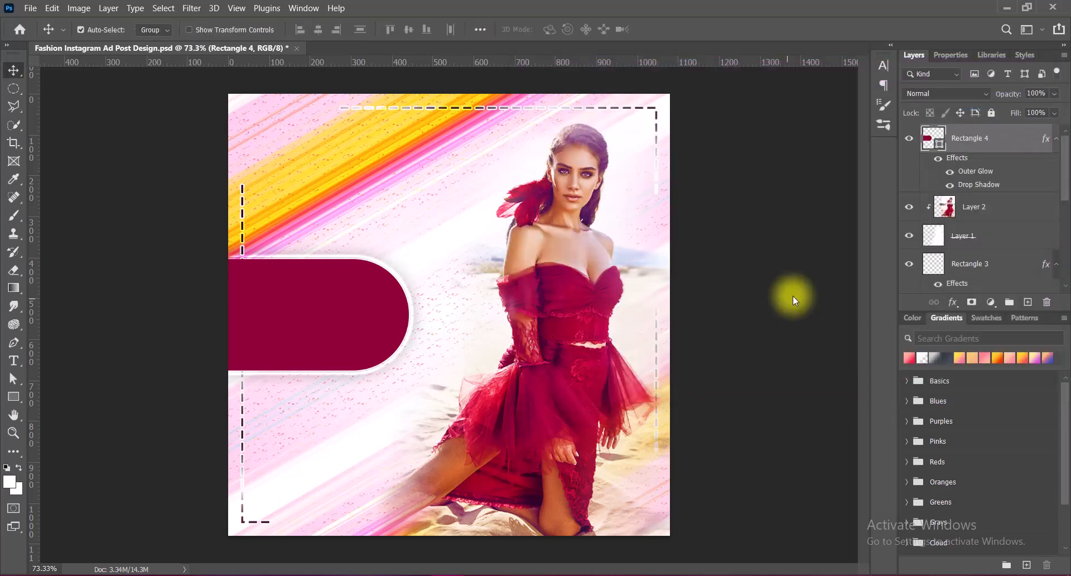
pyautogui.hotkey('ctrl', 's')
# - Try converting the Rectangle 4 layer to a smart object, and undo the conversion
pyautogui.rightClick(1020, 141)
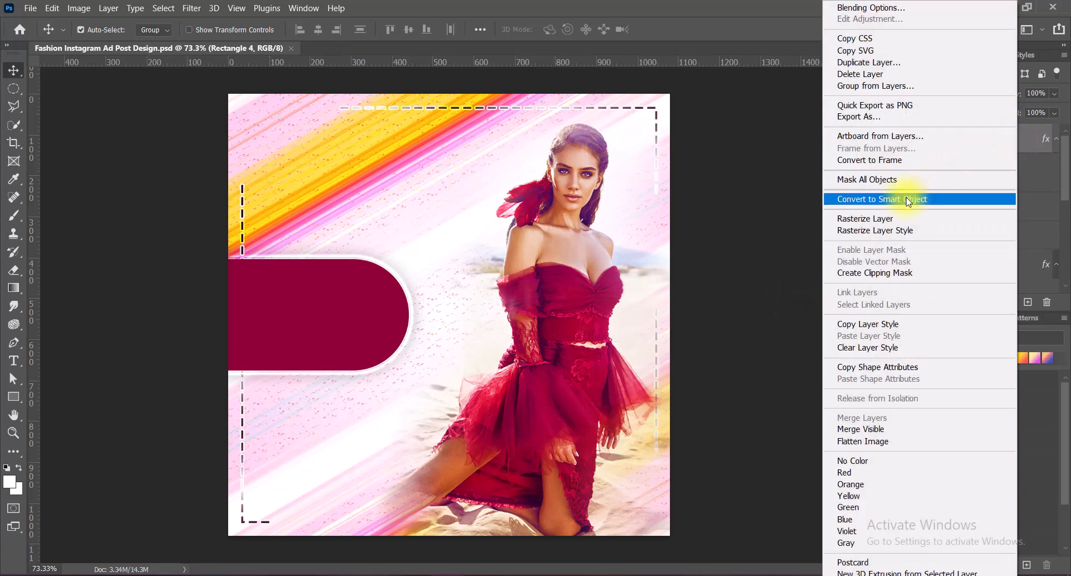
pyautogui.click(906, 197)
pyautogui.hotkey('ctrl', 'z')
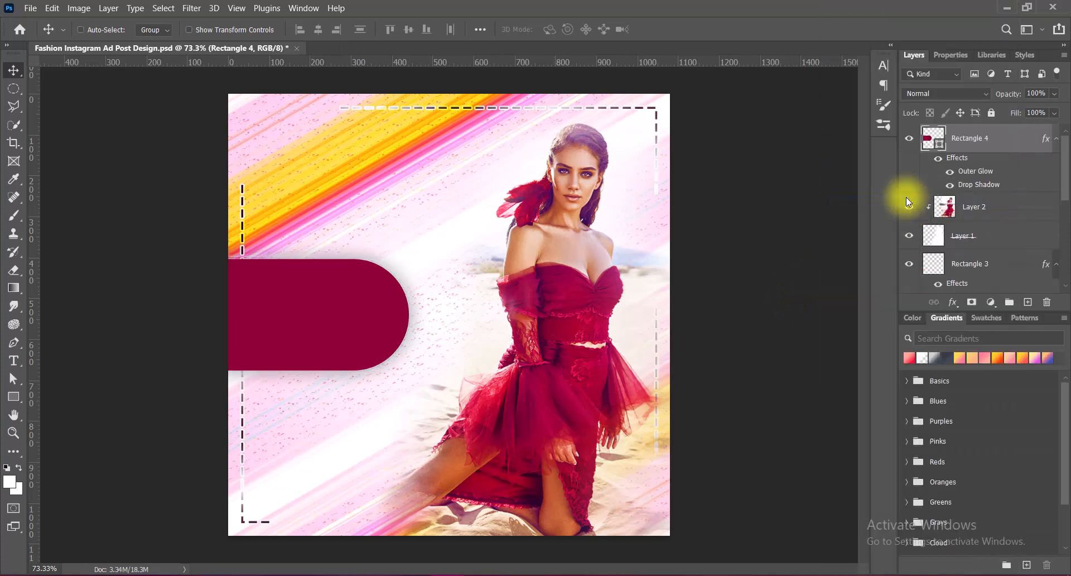
# - Preview different blend modes on the Rectangle 4 banner and set it to Color Burn
pyautogui.click(970, 95)
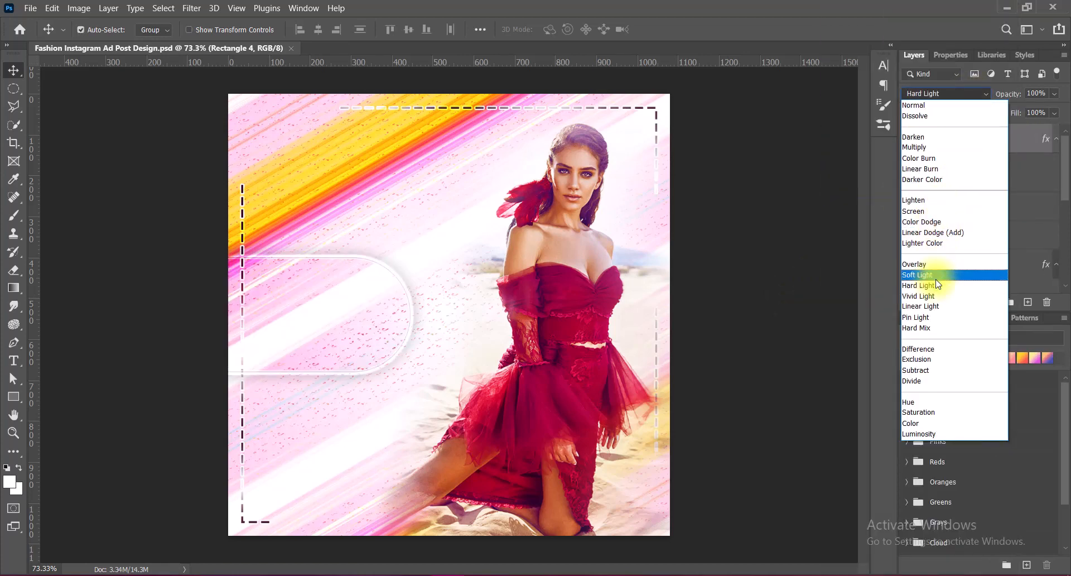
pyautogui.press('Down')
pyautogui.press('Down')
pyautogui.press('Down')
pyautogui.press('Down')
pyautogui.press('Up')
pyautogui.press('Up')
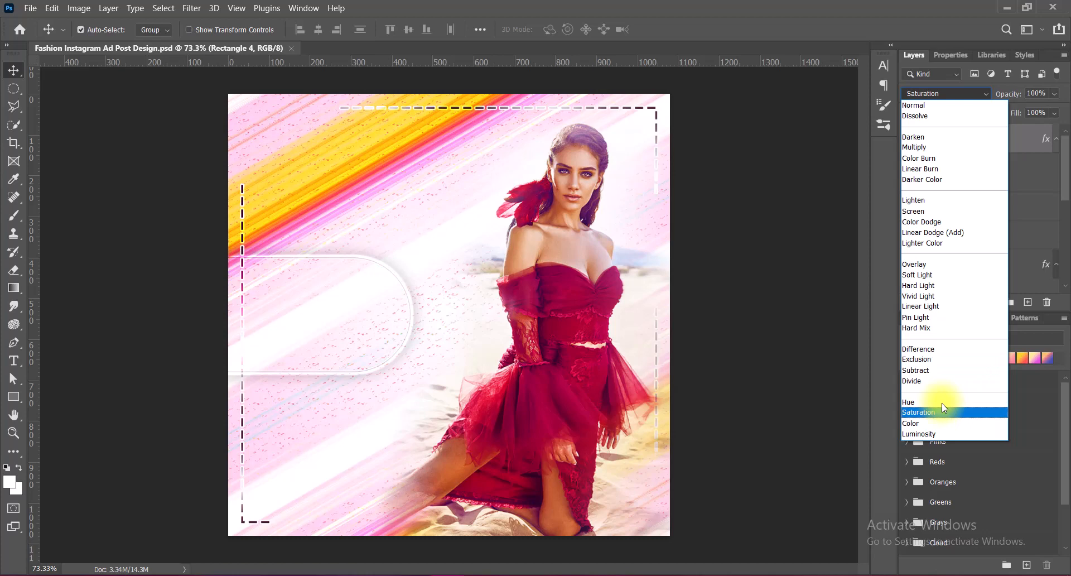
pyautogui.press('Down')
pyautogui.press('Down')
pyautogui.press('Up')
pyautogui.press('Up')
pyautogui.press('Up')
pyautogui.press('Up')
pyautogui.press('Up')
pyautogui.press('Up')
pyautogui.press('Up')
pyautogui.press('Up')
pyautogui.press('Up')
pyautogui.press('Up')
pyautogui.press('Up')
pyautogui.press('Up')
pyautogui.press('Up')
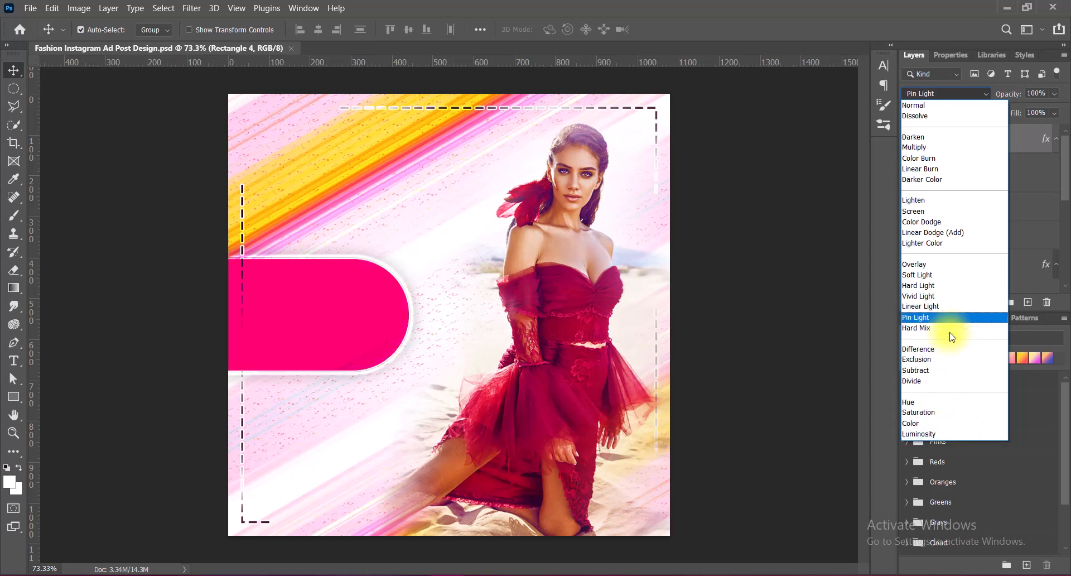
pyautogui.press('Up')
pyautogui.press('Up')
pyautogui.press('Up')
pyautogui.press('Up')
pyautogui.press('Up')
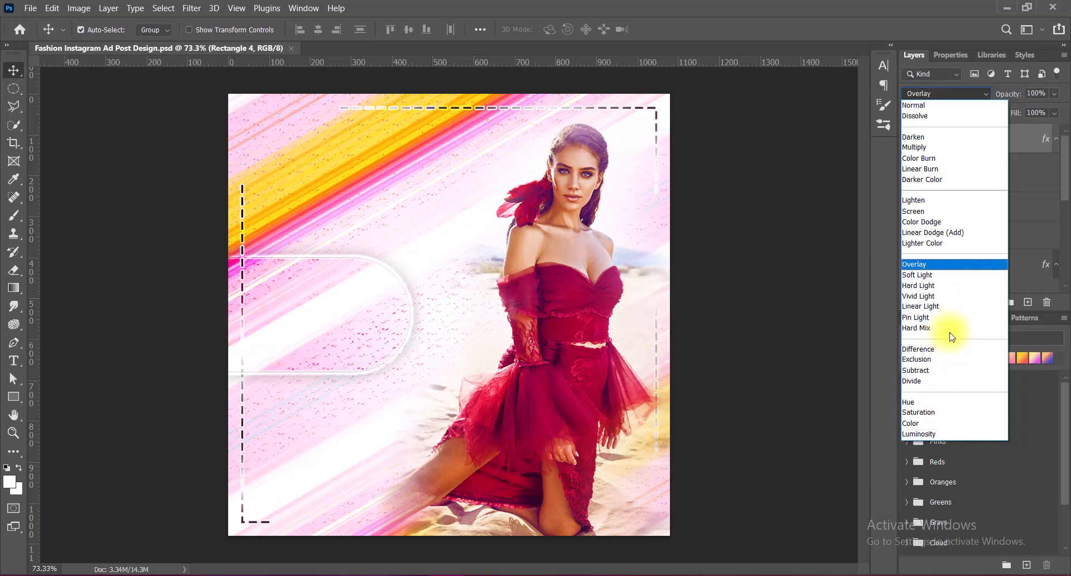
pyautogui.press('Up')
pyautogui.press('Up')
pyautogui.press('Up')
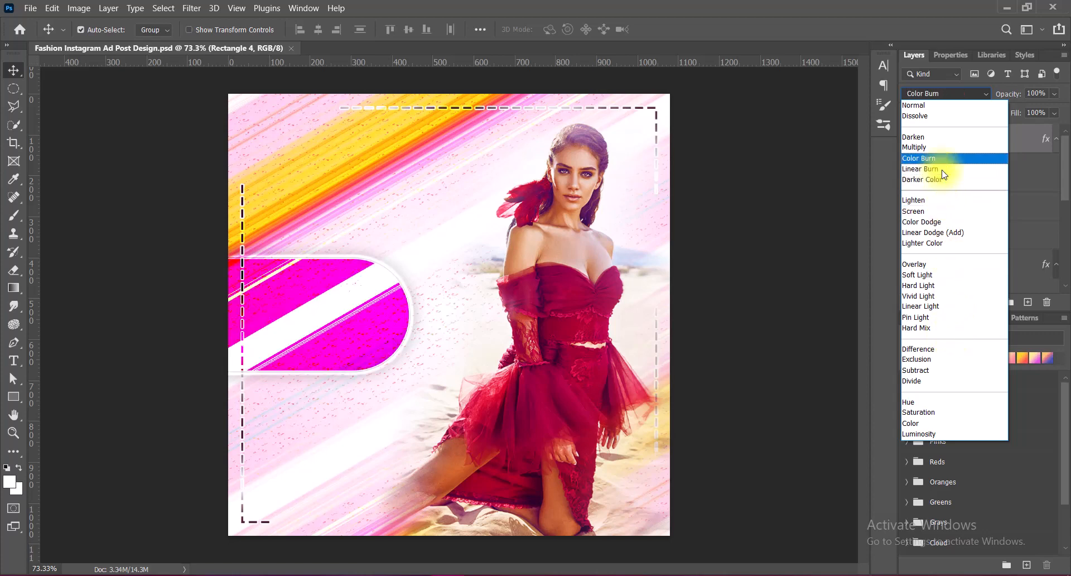
pyautogui.press('Down')
pyautogui.press('Down')
pyautogui.press('Up')
pyautogui.press('Up')
pyautogui.press('Up')
pyautogui.press('Up')
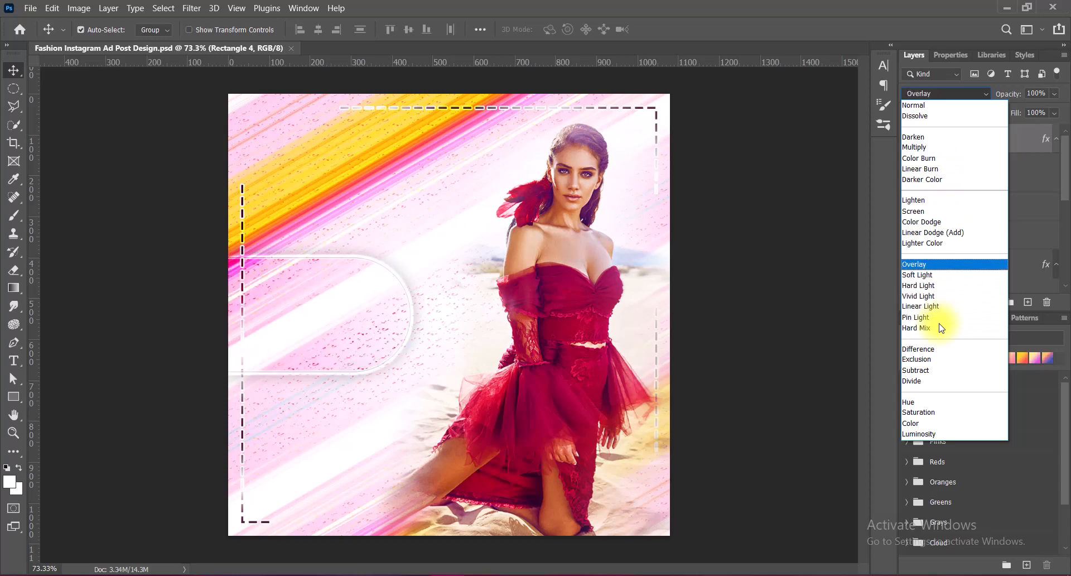
pyautogui.click(923, 159)
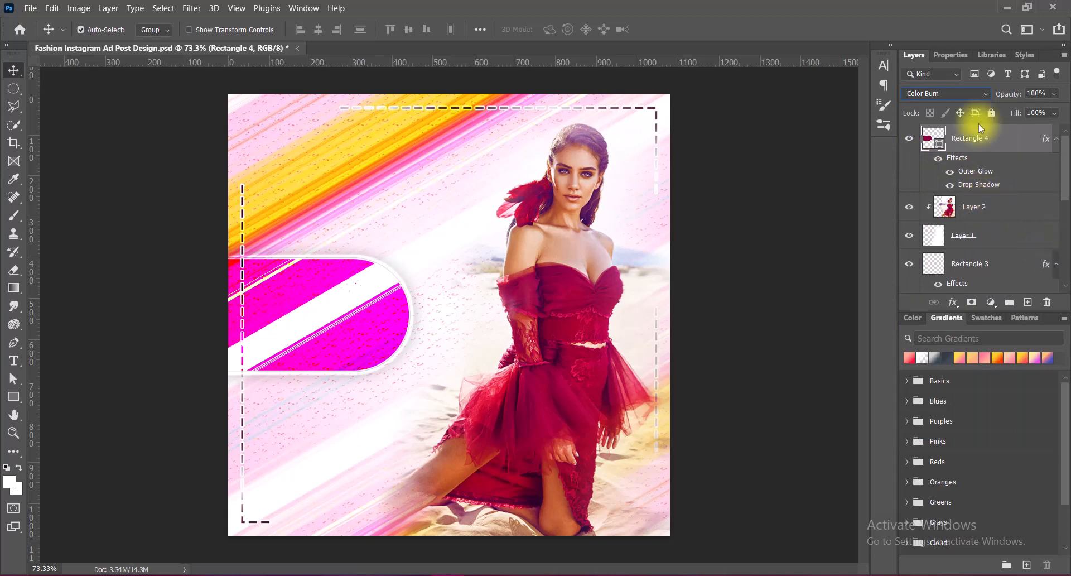
pyautogui.click(960, 94)
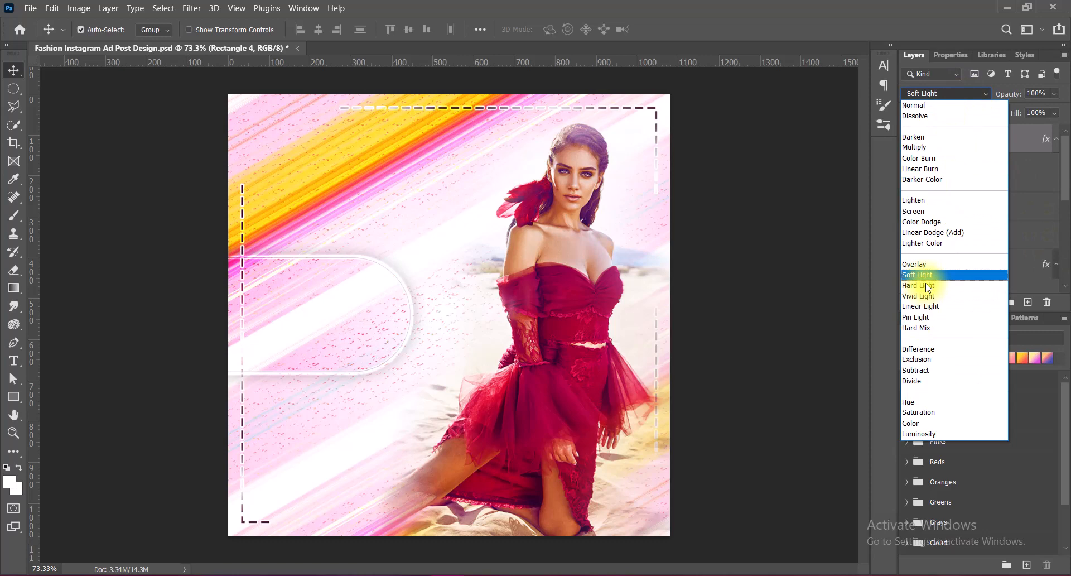
pyautogui.press('Up')
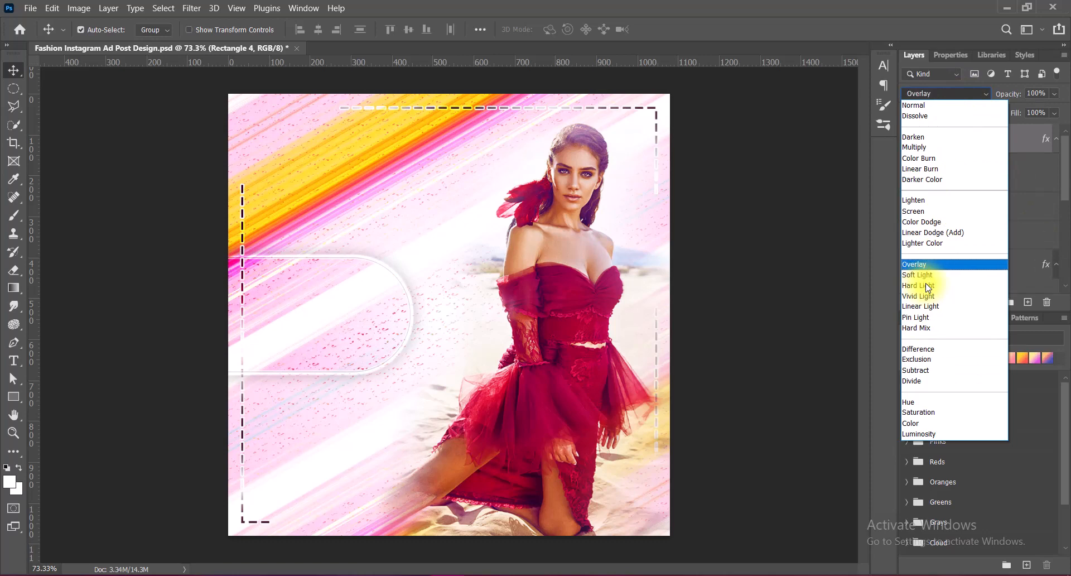
pyautogui.click(923, 158)
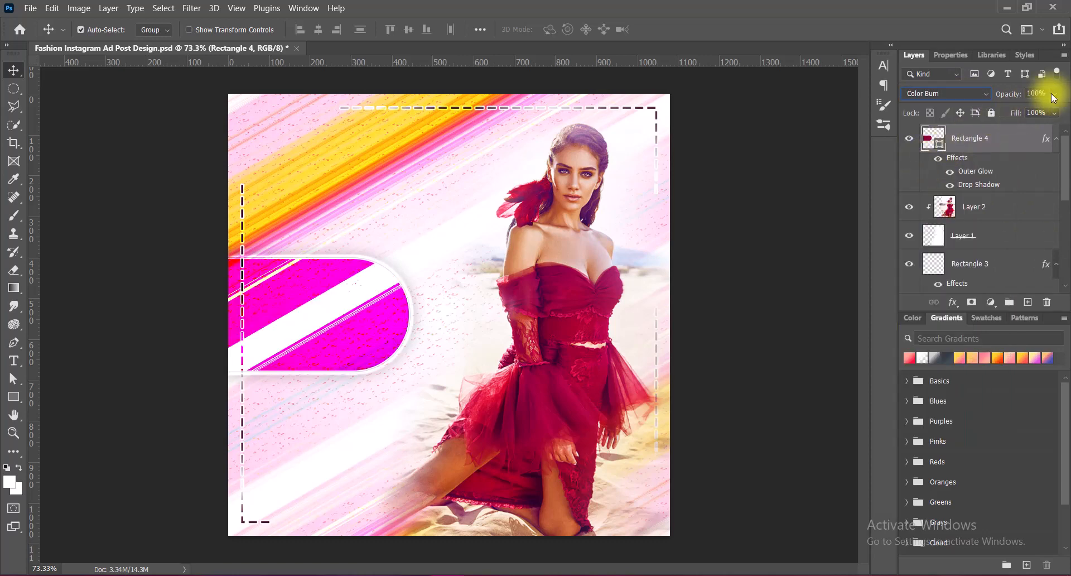
pyautogui.moveTo(1050, 111)
pyautogui.mouseDown()
pyautogui.moveTo(1013, 112)
pyautogui.moveTo(1060, 110)
pyautogui.mouseUp()
# - Blur the part of the dashed frame, Rectangle 3, that crosses the banner, using the Blur tool at 250 px
pyautogui.click(243, 229)
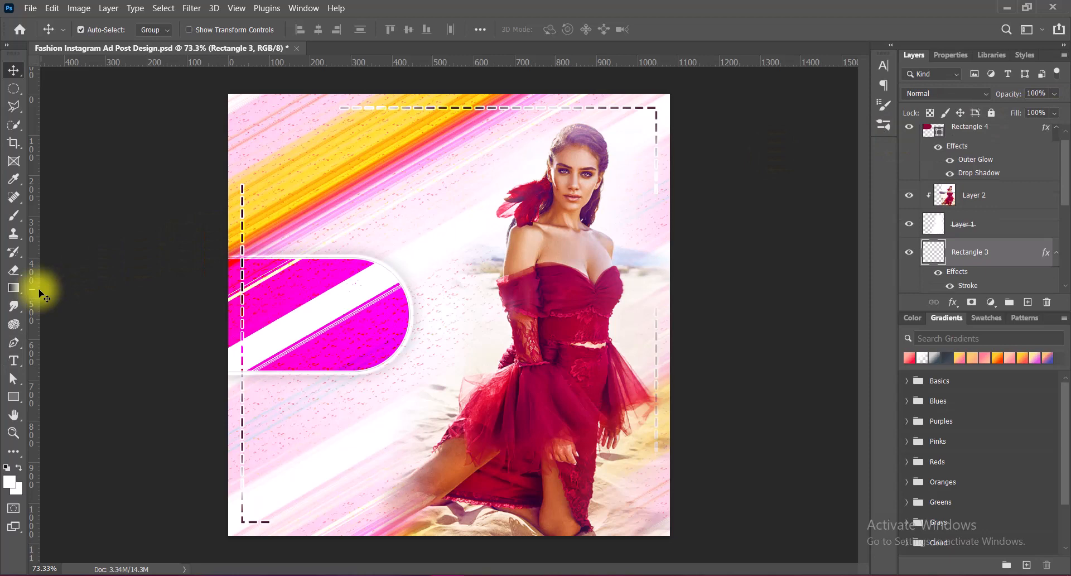
pyautogui.rightClick(14, 306)
pyautogui.click(53, 304)
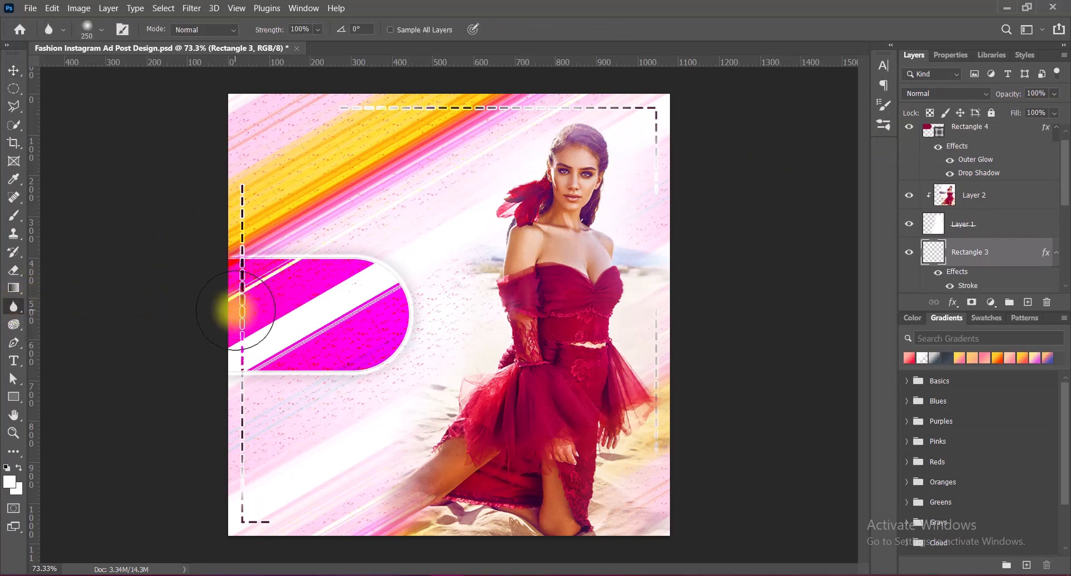
pyautogui.moveTo(228, 311)
pyautogui.mouseDown()
pyautogui.moveTo(274, 307)
pyautogui.moveTo(199, 316)
pyautogui.moveTo(261, 311)
pyautogui.moveTo(231, 328)
pyautogui.moveTo(255, 325)
pyautogui.moveTo(229, 310)
pyautogui.moveTo(245, 298)
pyautogui.moveTo(234, 319)
pyautogui.moveTo(244, 330)
pyautogui.moveTo(215, 308)
pyautogui.moveTo(258, 306)
pyautogui.moveTo(240, 326)
pyautogui.moveTo(222, 323)
pyautogui.moveTo(226, 302)
pyautogui.moveTo(257, 303)
pyautogui.moveTo(247, 334)
pyautogui.moveTo(226, 310)
pyautogui.moveTo(225, 322)
pyautogui.moveTo(269, 319)
pyautogui.moveTo(225, 323)
pyautogui.moveTo(245, 299)
pyautogui.moveTo(249, 328)
pyautogui.moveTo(239, 318)
pyautogui.moveTo(260, 297)
pyautogui.moveTo(223, 313)
pyautogui.moveTo(261, 326)
pyautogui.mouseUp()
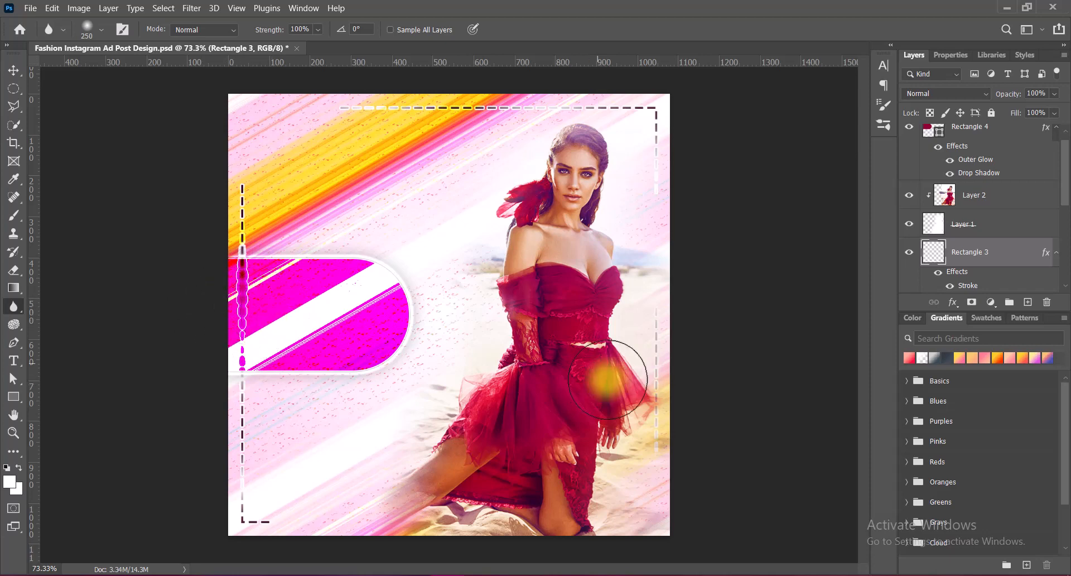
pyautogui.press('v')
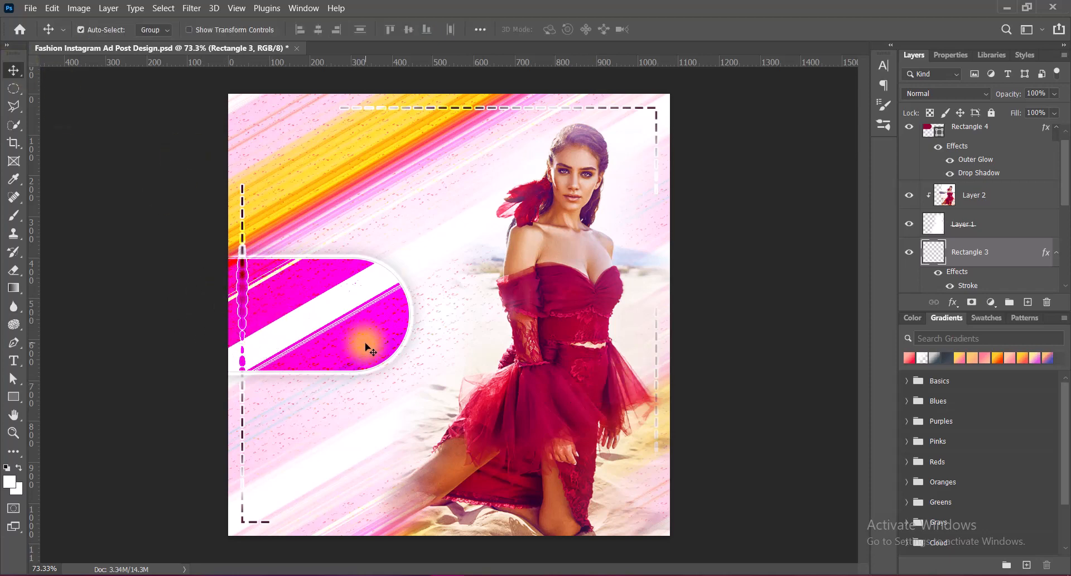
# - Erase most of the blurred dashes of Rectangle 3 inside the banner with a soft 200 px Eraser
pyautogui.click(368, 349)
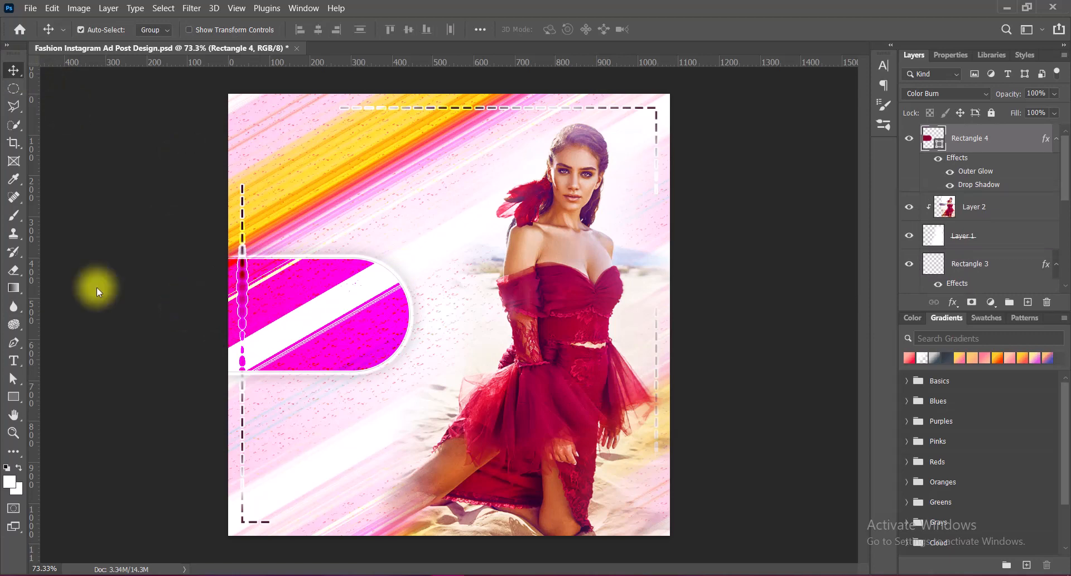
pyautogui.rightClick(14, 270)
pyautogui.click(50, 264)
pyautogui.click(978, 263)
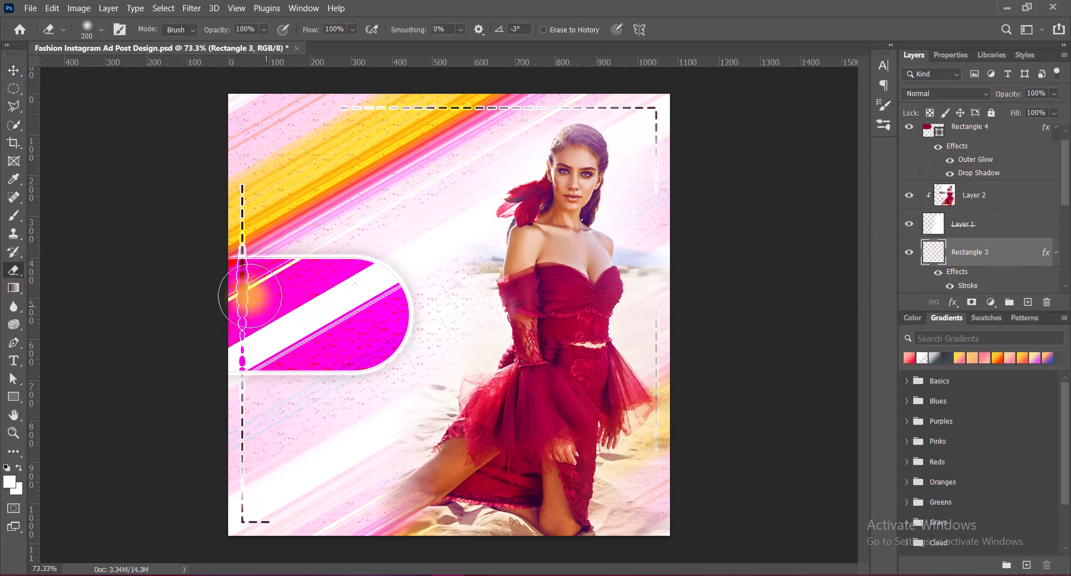
pyautogui.moveTo(248, 297)
pyautogui.mouseDown()
pyautogui.moveTo(244, 333)
pyautogui.moveTo(242, 302)
pyautogui.mouseUp()
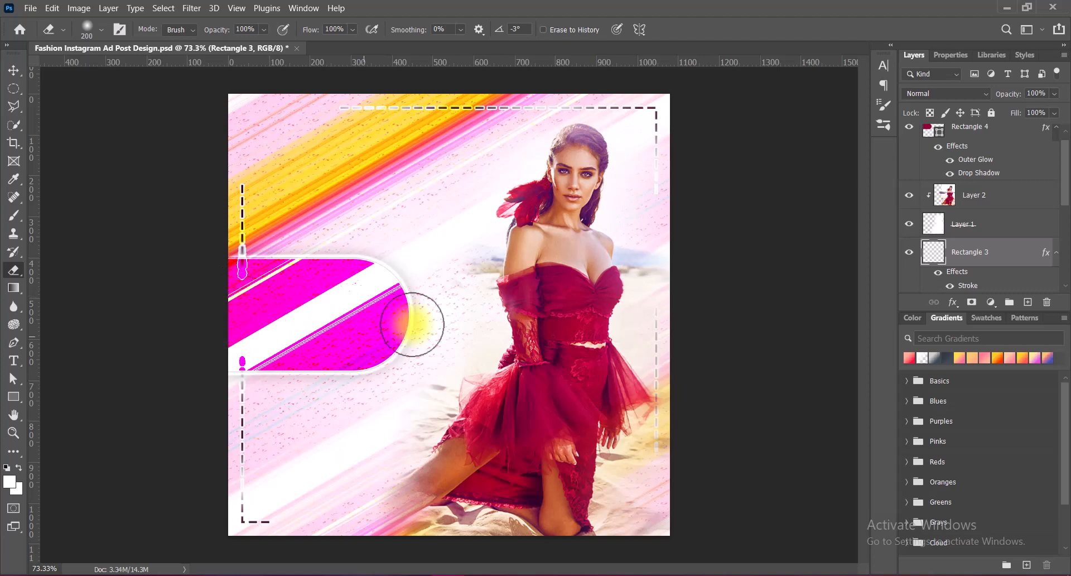
# - Scale the Rectangle 4 banner up to about 102.5% and stretch its lower edge slightly downward
pyautogui.click(15, 71)
pyautogui.click(342, 314)
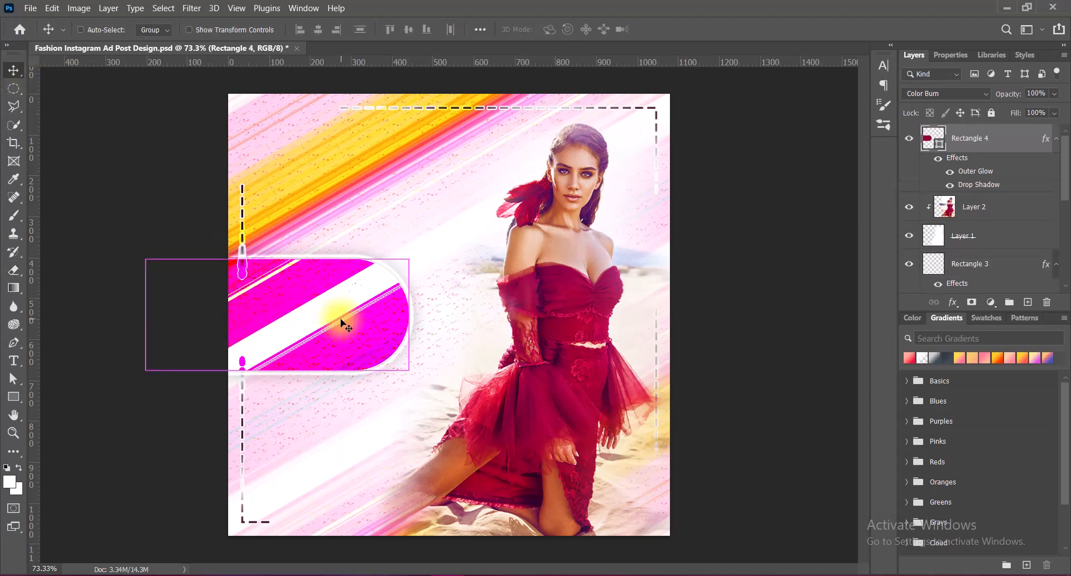
pyautogui.hotkey('ctrl', 't')
pyautogui.moveTo(410, 314); pyautogui.dragTo(415, 314)
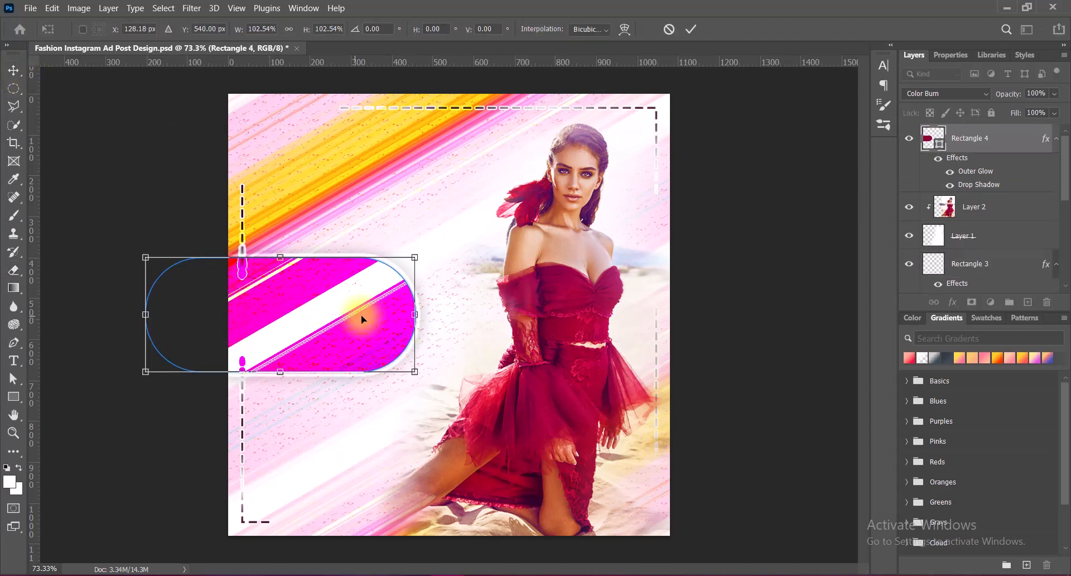
pyautogui.moveTo(280, 371); pyautogui.dragTo(279, 371)
pyautogui.press('Return')
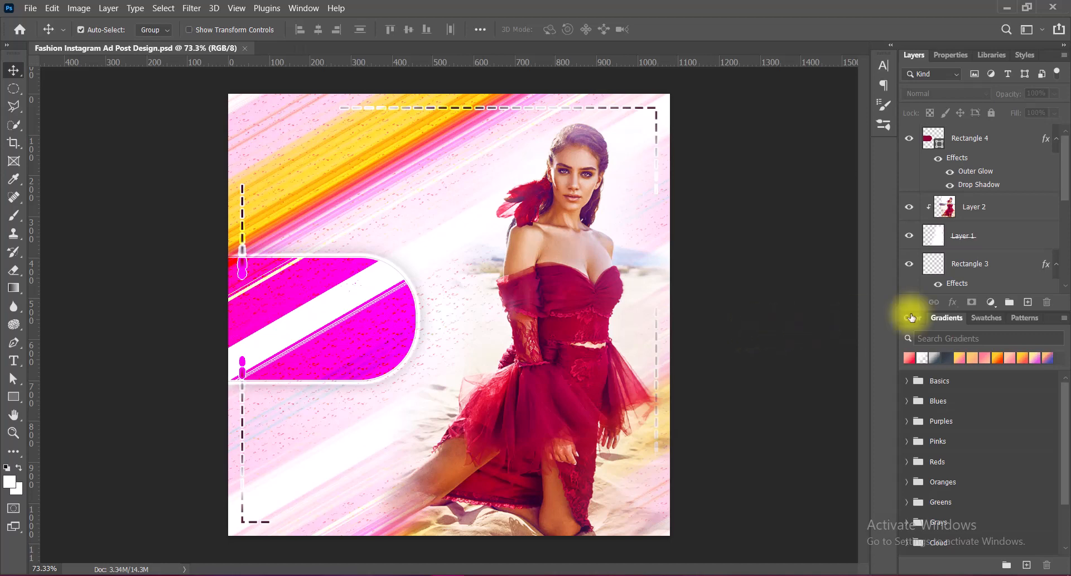
# - Add a text layer above the banner in white Arial Bold 8.5 pt, with lines starting "SAVE" and "UPTO"
pyautogui.click(1028, 302)
pyautogui.click(14, 360)
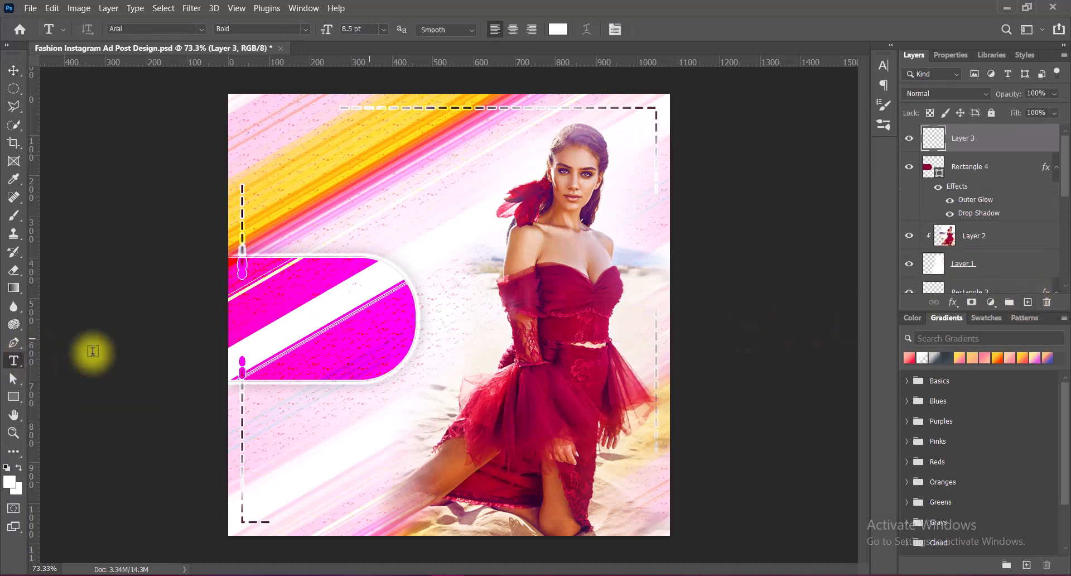
pyautogui.click(270, 296)
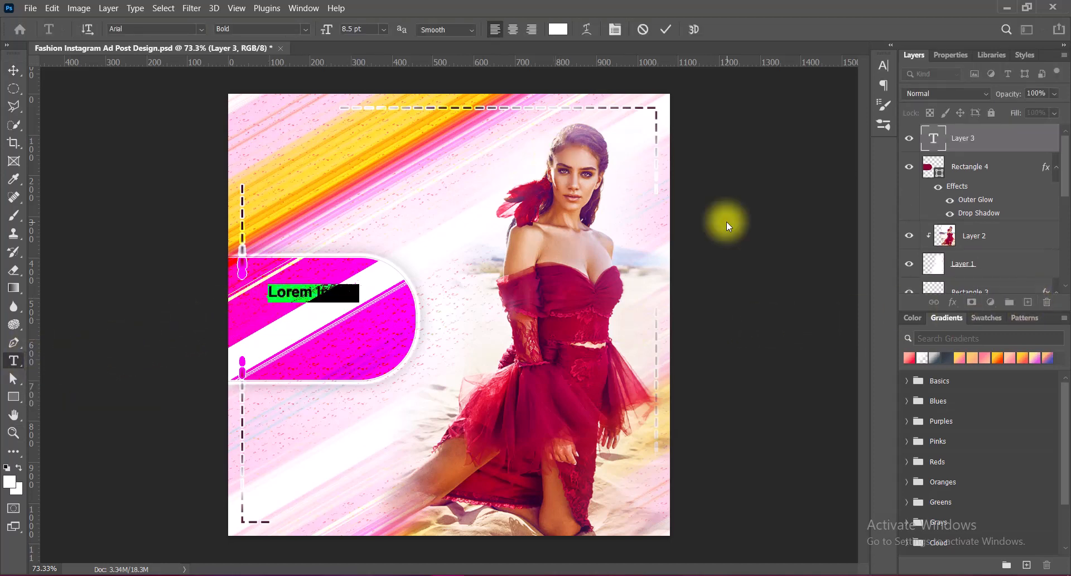
pyautogui.write('SAVE')
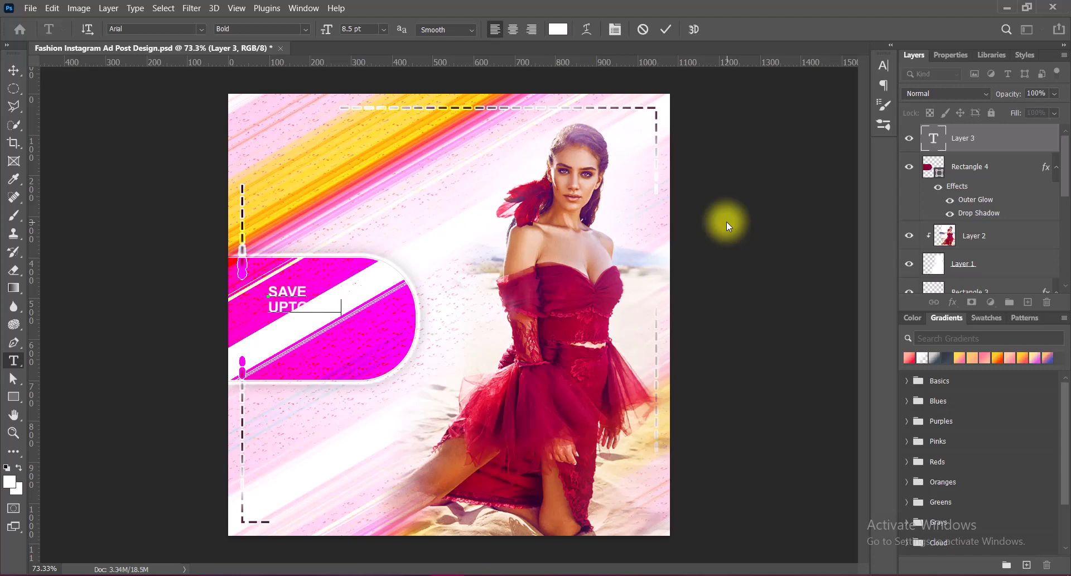
# - Change the colour of both discount text lines to black (#000000)
pyautogui.moveTo(269, 291); pyautogui.dragTo(399, 312)
pyautogui.click(558, 29)
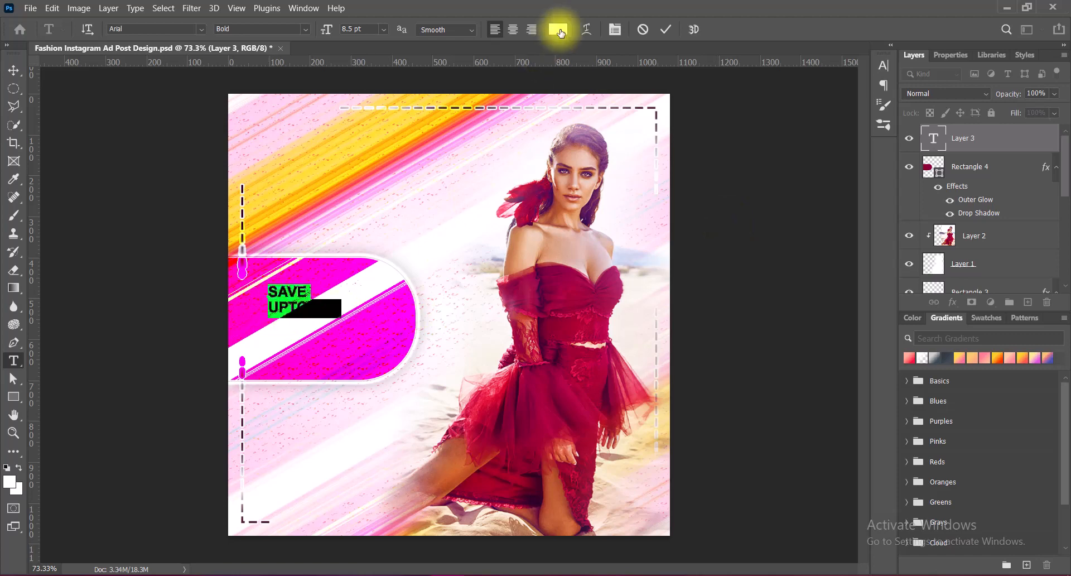
pyautogui.moveTo(719, 442); pyautogui.dragTo(666, 519)
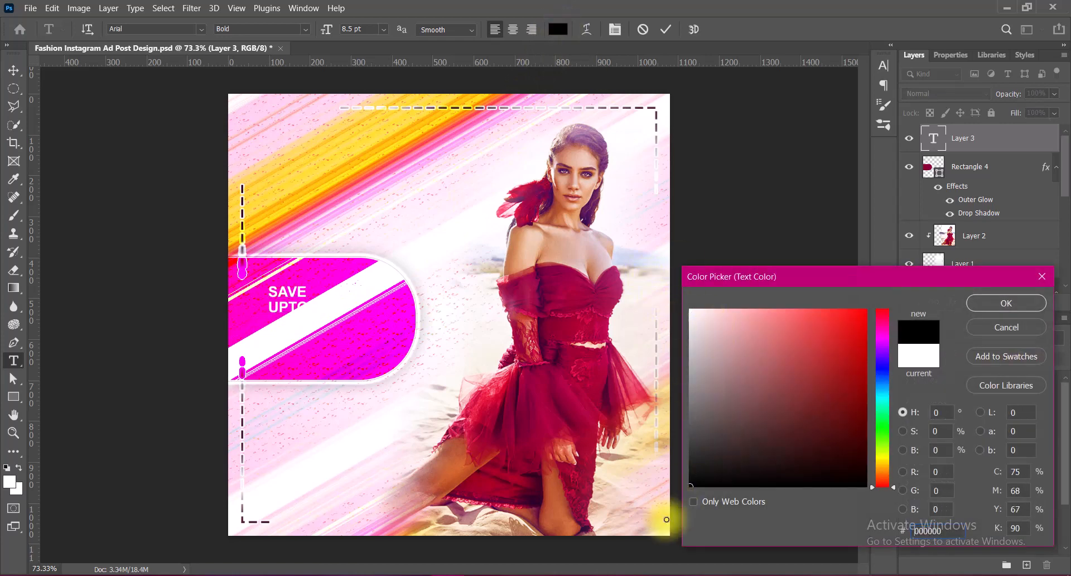
pyautogui.click(996, 303)
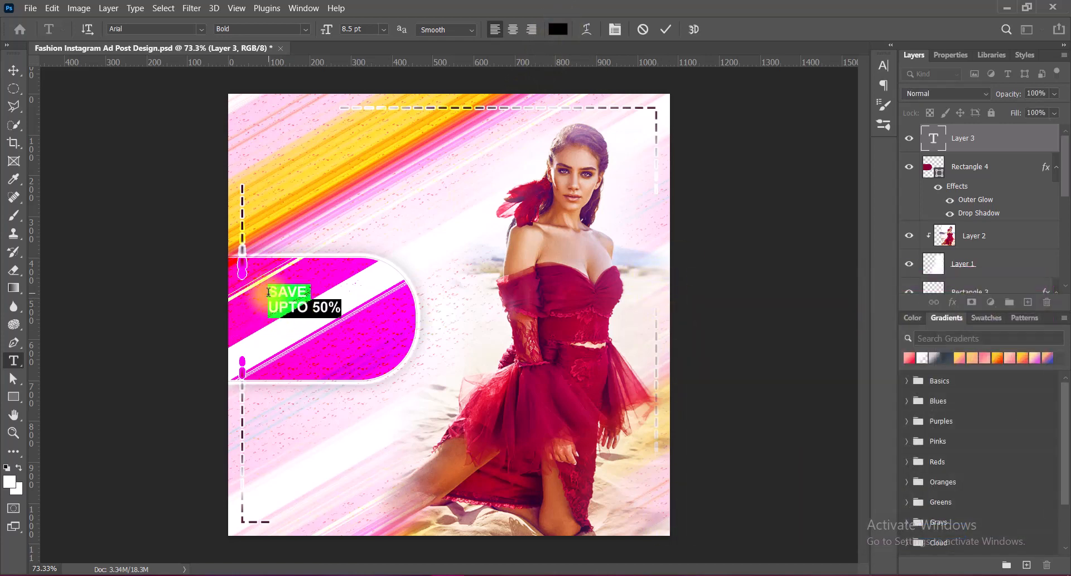
# - Set the "SAVE" line in Copperplate Gothic Bold with Strong anti-aliasing
pyautogui.click(202, 28)
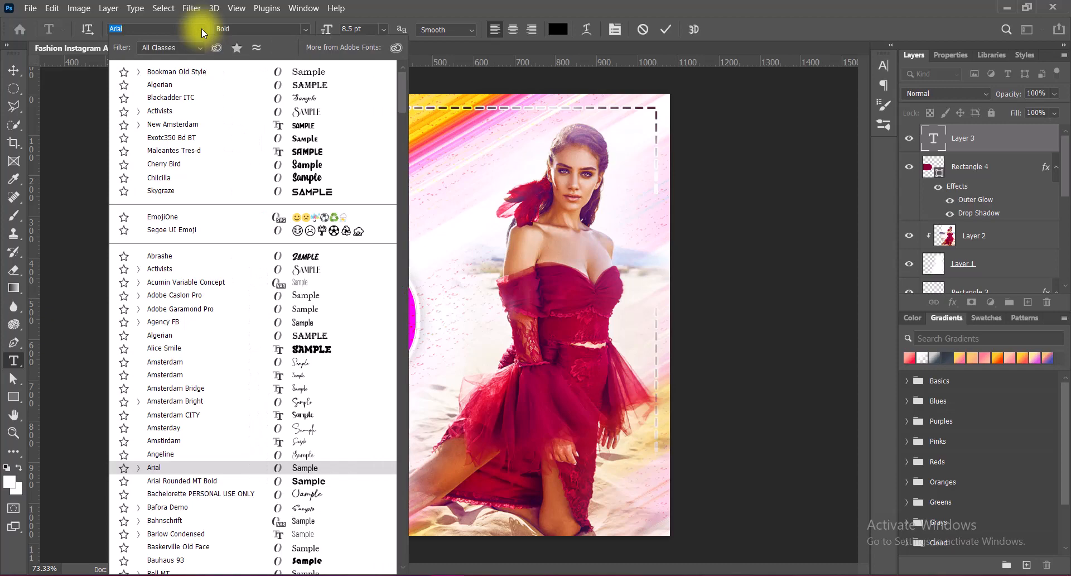
pyautogui.moveTo(402, 87); pyautogui.dragTo(410, 187)
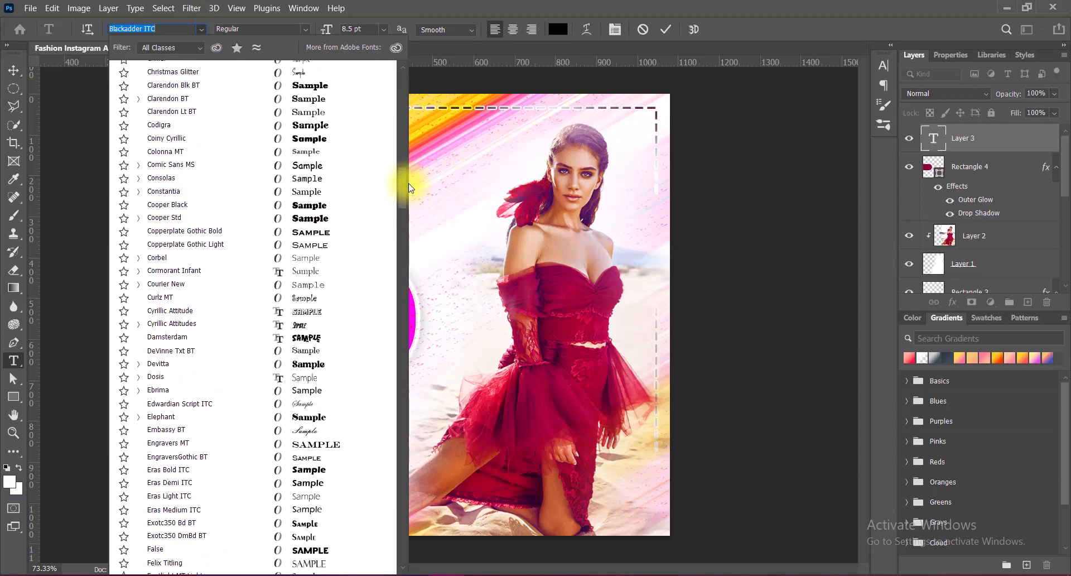
pyautogui.click(321, 231)
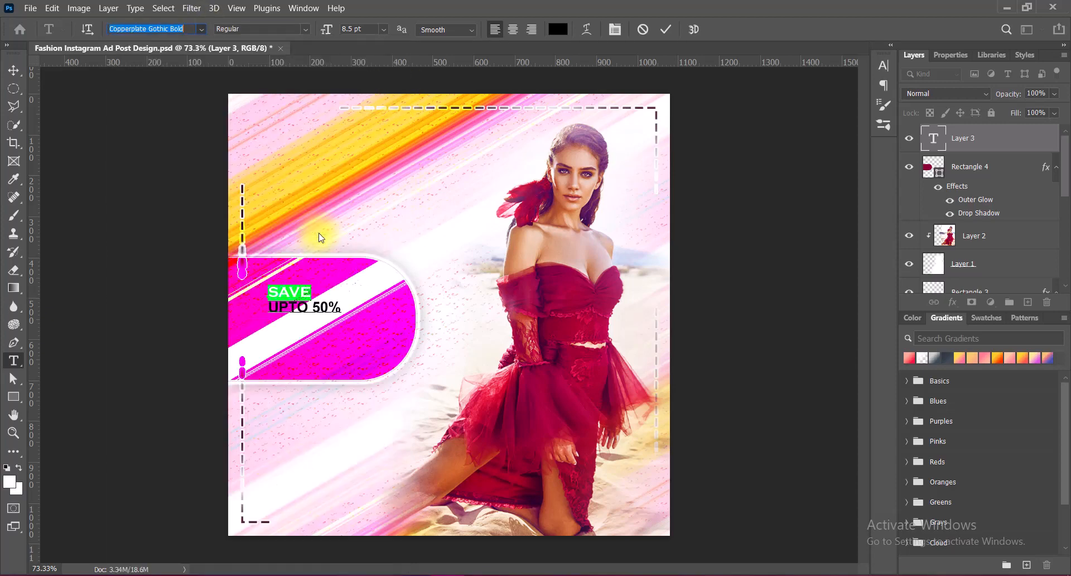
pyautogui.click(438, 29)
pyautogui.click(447, 76)
# - Set the "UPTO 50%" line to the Bold style and enlarge the "SAVE" line to about twice its size
pyautogui.moveTo(268, 307); pyautogui.dragTo(341, 308)
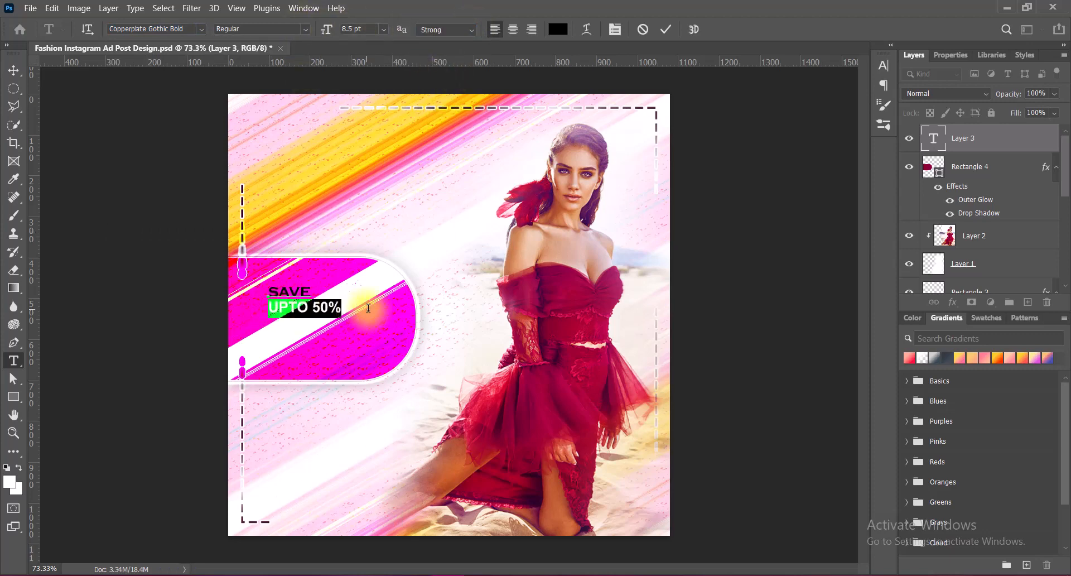
pyautogui.click(306, 29)
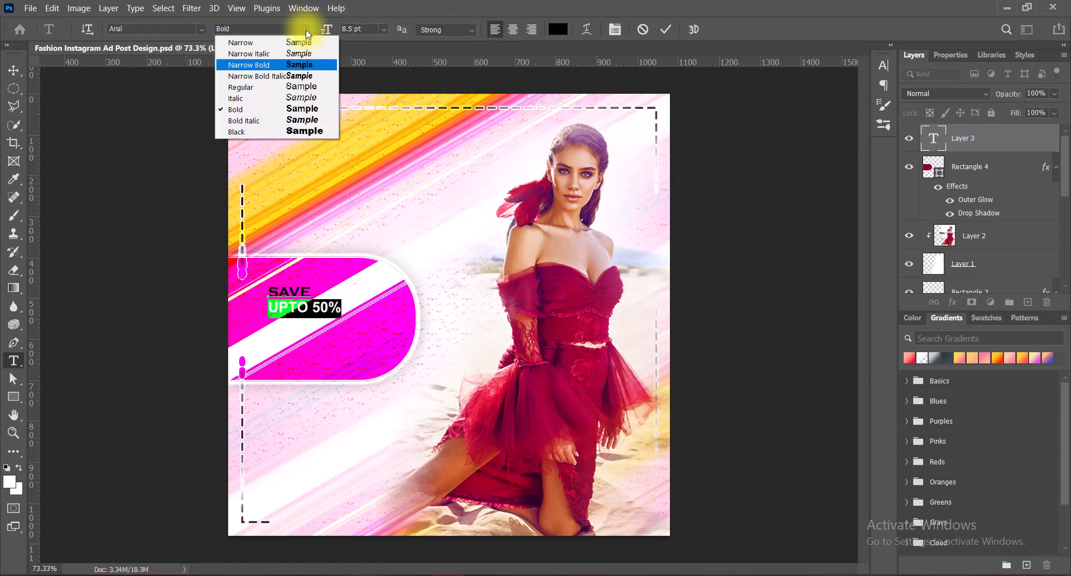
pyautogui.click(253, 109)
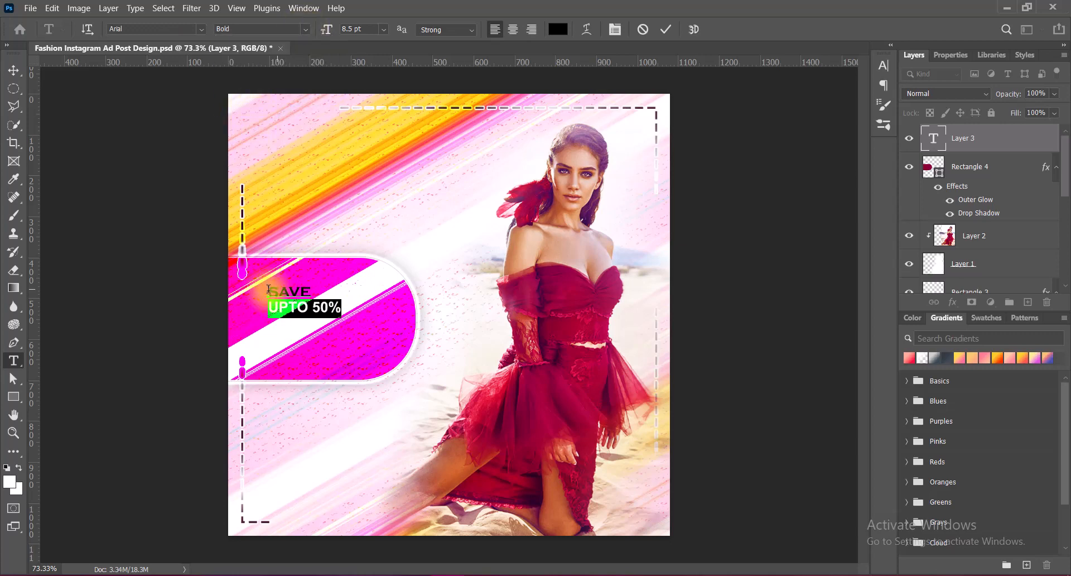
pyautogui.moveTo(269, 291); pyautogui.dragTo(354, 307)
pyautogui.click(384, 29)
pyautogui.click(372, 152)
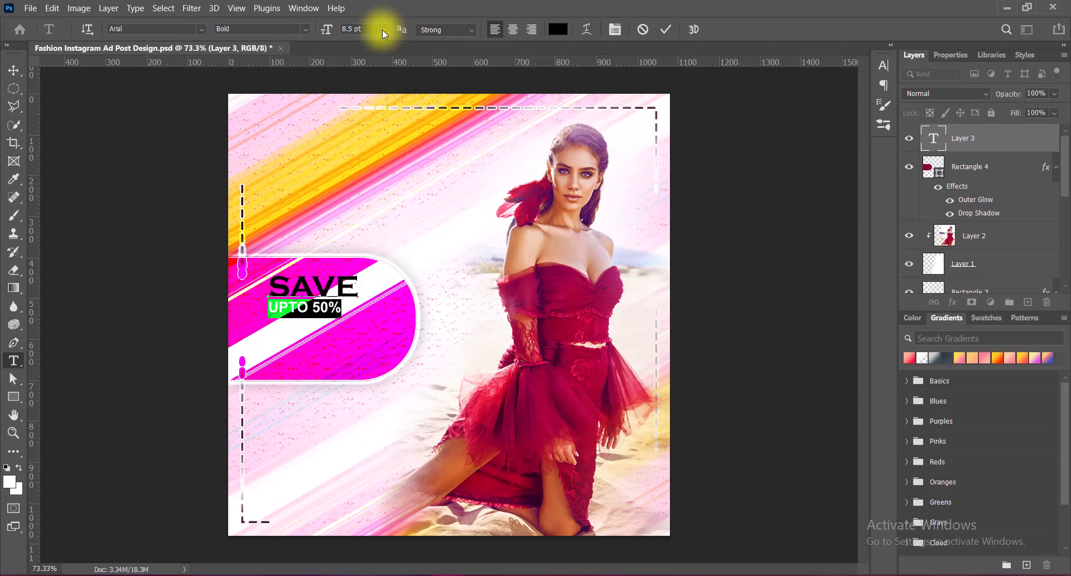
# - Set the "UPTO 50%" line to 10 pt with 10 pt leading and commit the text
pyautogui.click(365, 104)
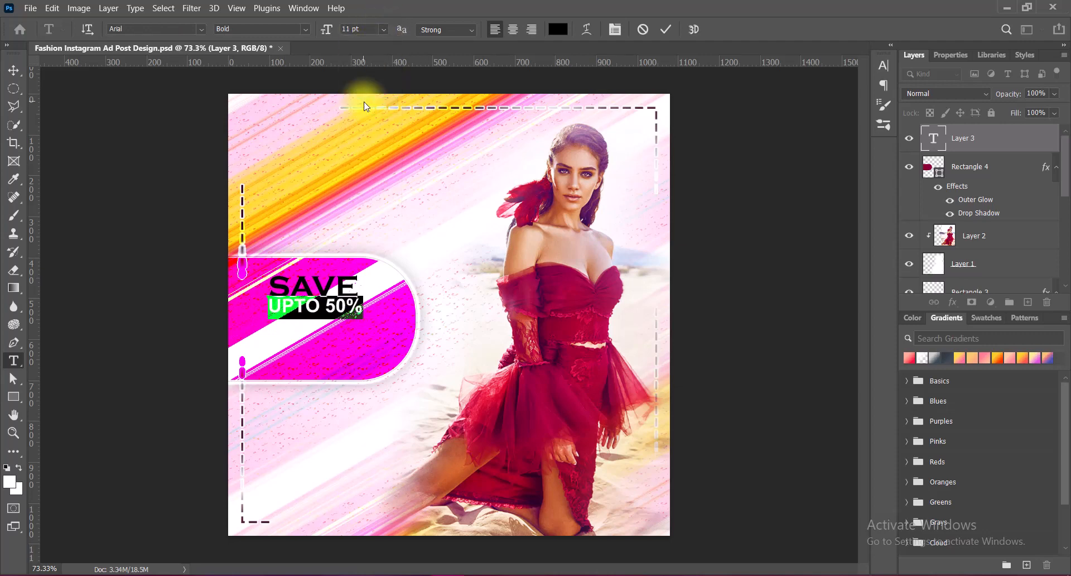
pyautogui.click(383, 30)
pyautogui.click(367, 92)
pyautogui.click(884, 65)
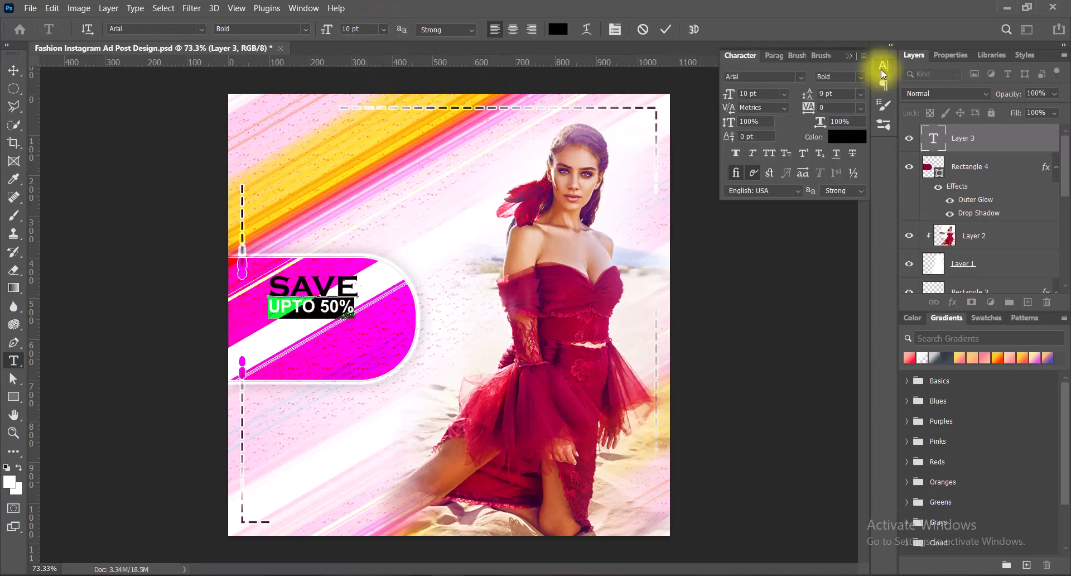
pyautogui.click(861, 94)
pyautogui.click(853, 135)
pyautogui.click(666, 29)
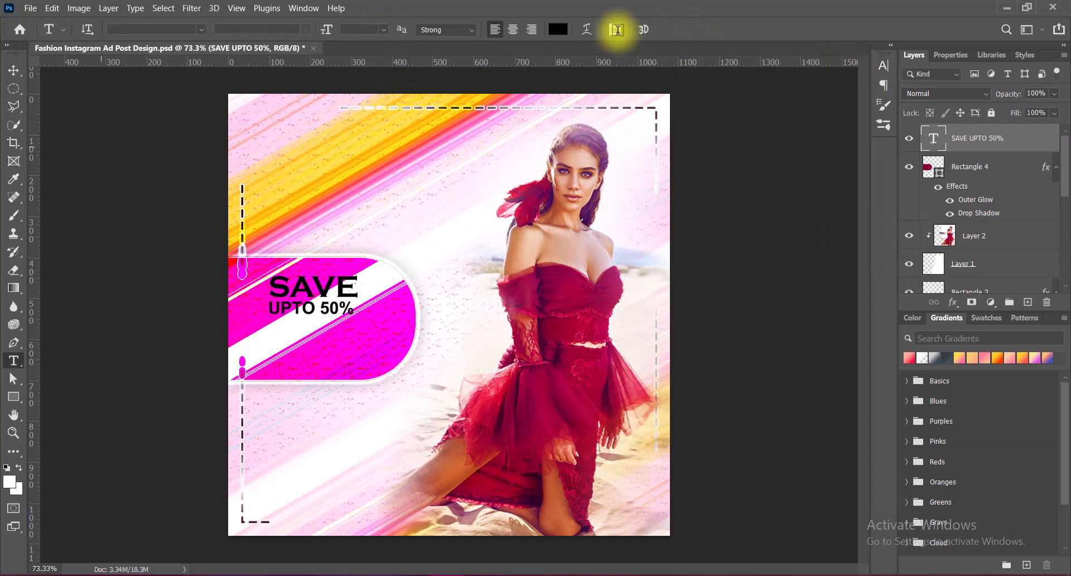
# - Set the tracking of the "UPTO 50%" line to 25 and commit the text
pyautogui.click(14, 71)
pyautogui.doubleClick(271, 304)
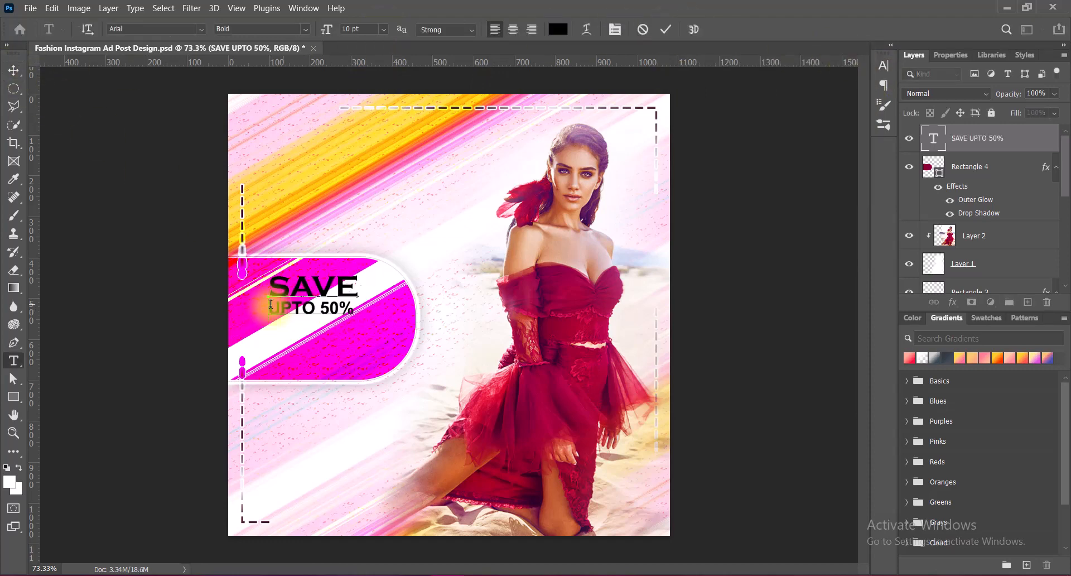
pyautogui.moveTo(275, 306); pyautogui.dragTo(333, 309)
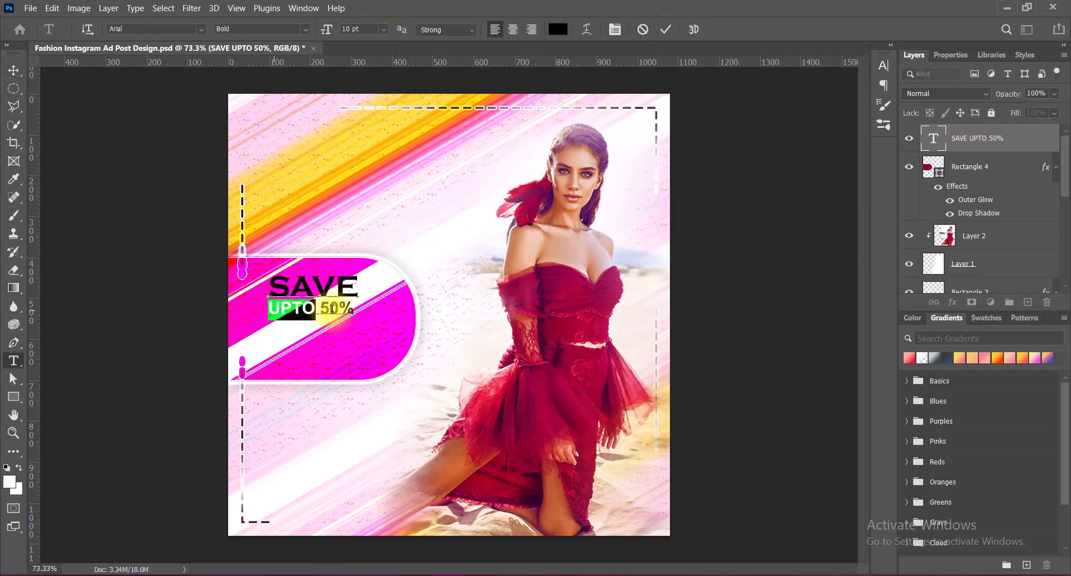
pyautogui.click(891, 66)
pyautogui.click(862, 107)
pyautogui.click(827, 222)
pyautogui.click(863, 107)
pyautogui.click(835, 229)
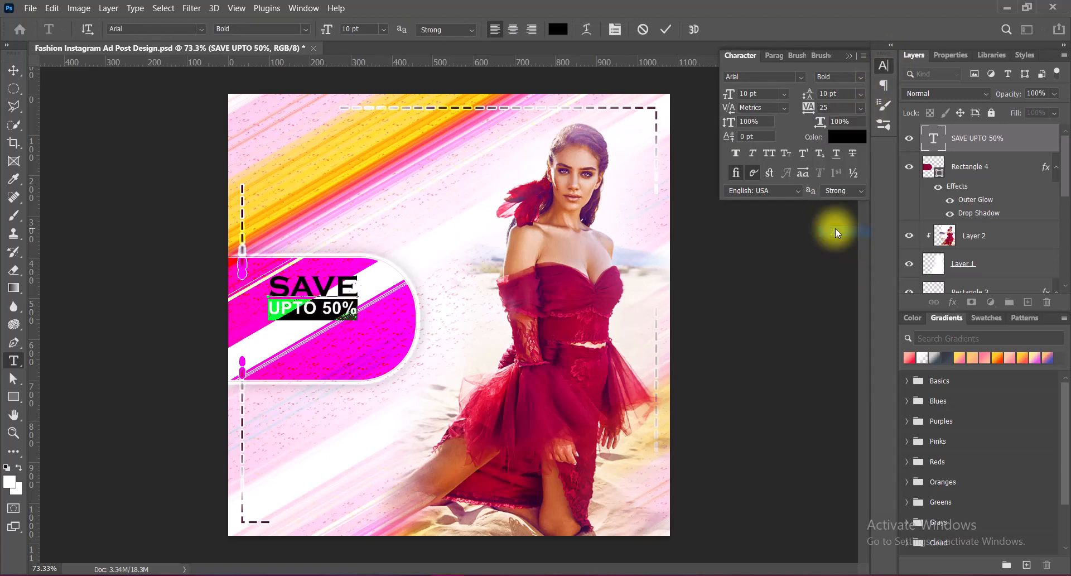
pyautogui.click(849, 56)
pyautogui.click(666, 30)
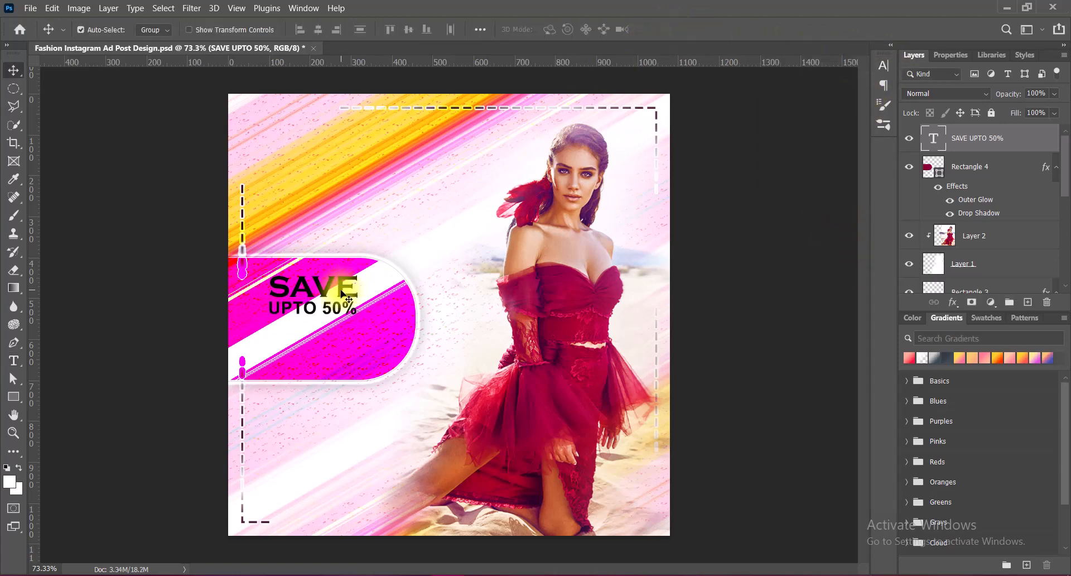
# - Enlarge the SAVE UPTO 50% text to about 398 px wide and position it to fill the banner
pyautogui.hotkey('ctrl', 't')
pyautogui.moveTo(358, 322); pyautogui.dragTo(392, 359)
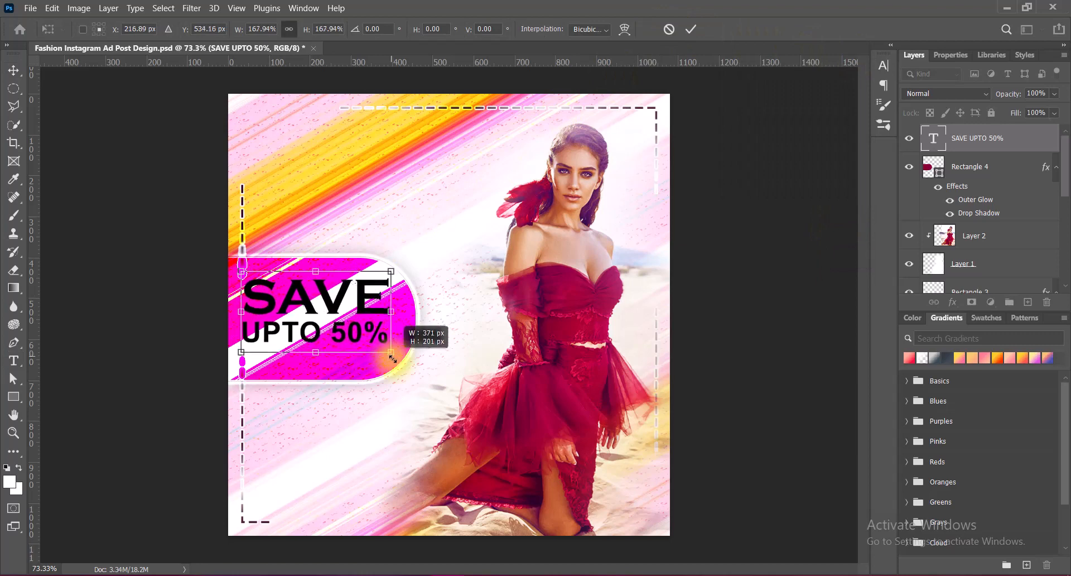
pyautogui.moveTo(367, 303); pyautogui.dragTo(366, 307)
pyautogui.press('Return')
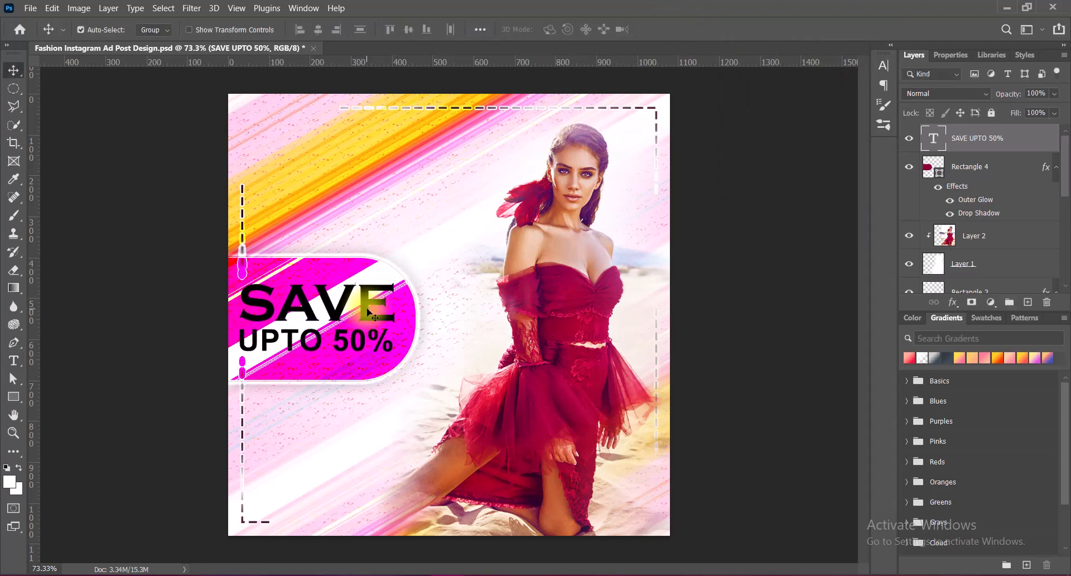
pyautogui.hotkey('ctrl', 't')
pyautogui.moveTo(395, 318); pyautogui.dragTo(399, 318)
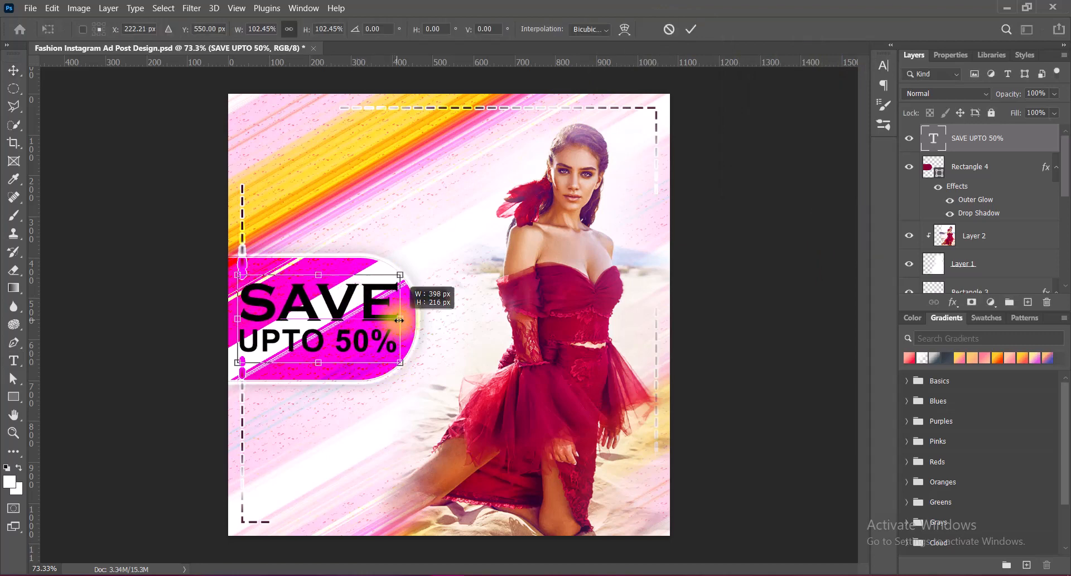
pyautogui.press('Return')
pyautogui.press('Left')
pyautogui.press('Left')
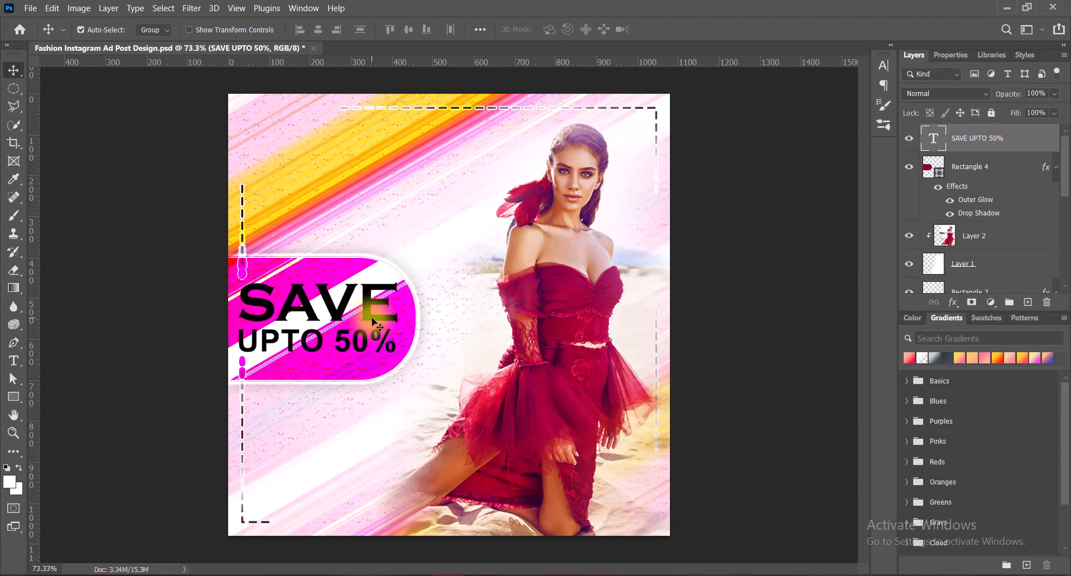
# - Add a white Drop Shadow to the discount text with 100% opacity and a size of 60 px
pyautogui.doubleClick(927, 137)
pyautogui.click(544, 335)
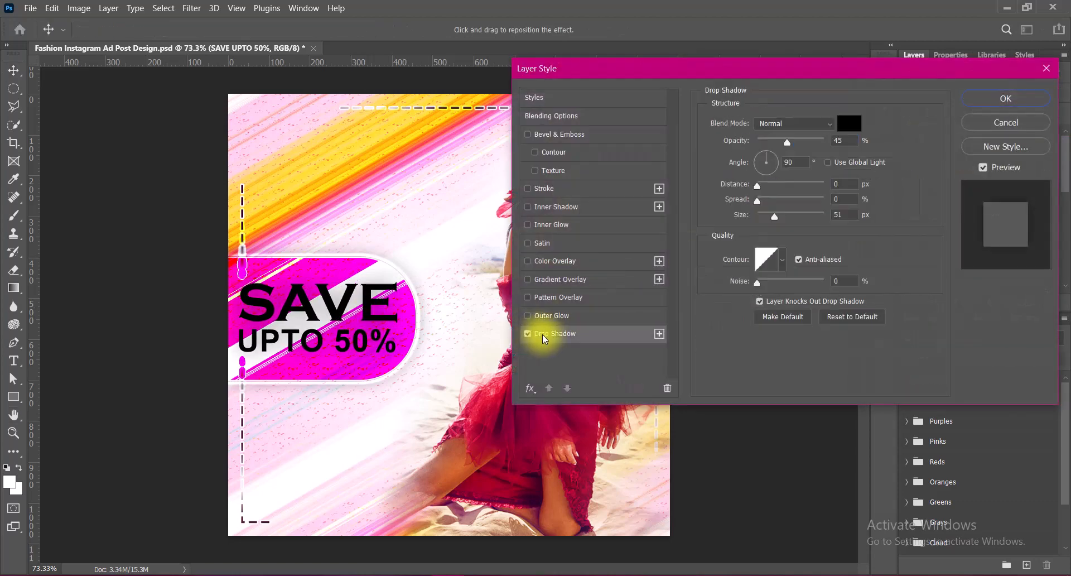
pyautogui.click(849, 124)
pyautogui.moveTo(736, 346); pyautogui.dragTo(657, 275)
pyautogui.click(1004, 304)
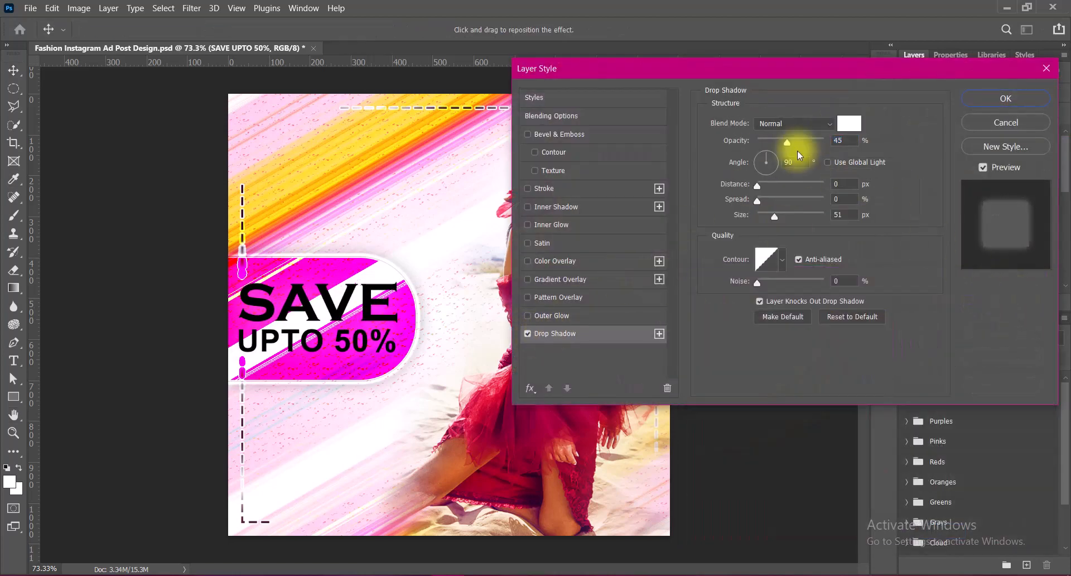
pyautogui.moveTo(798, 150); pyautogui.dragTo(888, 145)
pyautogui.moveTo(773, 215)
pyautogui.mouseDown()
pyautogui.moveTo(760, 216)
pyautogui.moveTo(775, 215)
pyautogui.mouseUp()
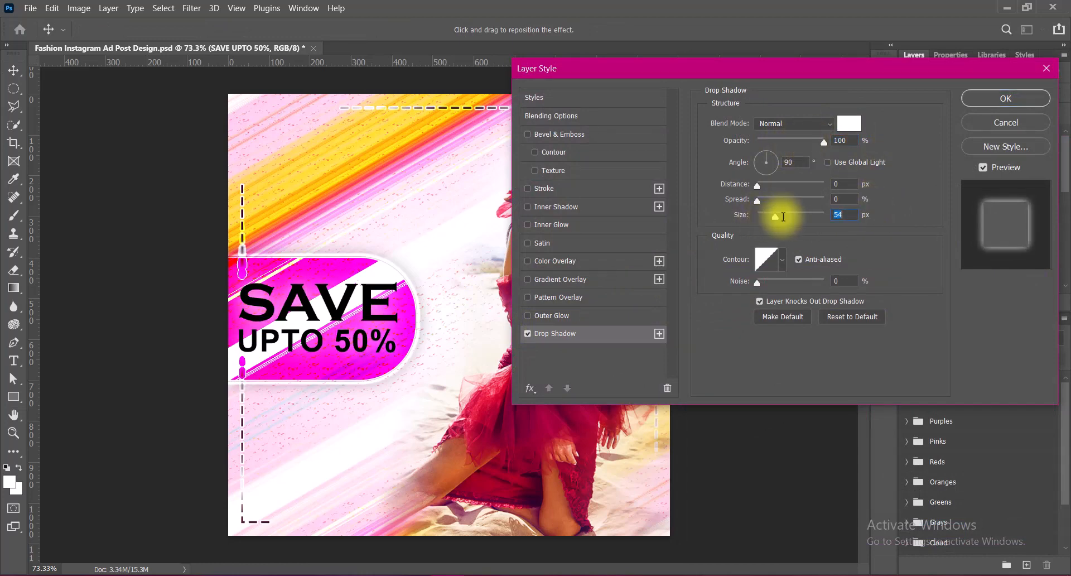
# - Add a second white Drop Shadow to the discount text with 39% spread and 9 px size
pyautogui.click(659, 334)
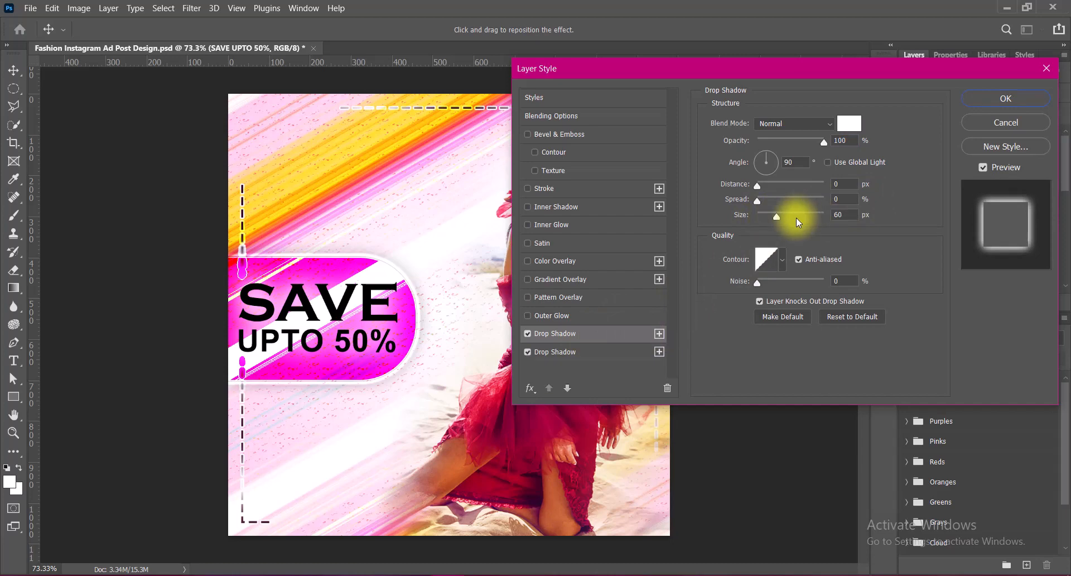
pyautogui.moveTo(842, 215); pyautogui.dragTo(790, 201)
pyautogui.write('9')
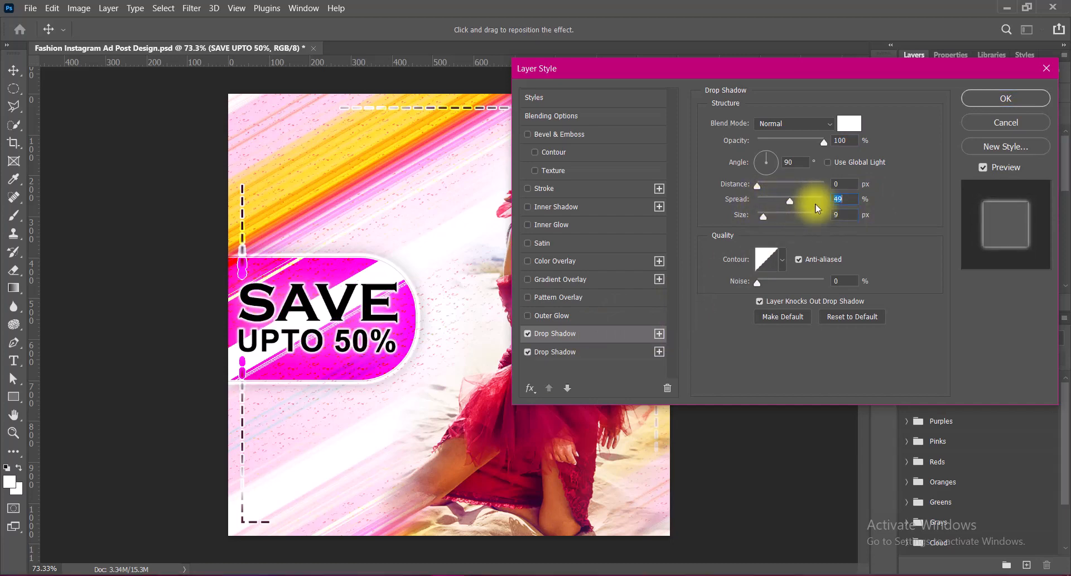
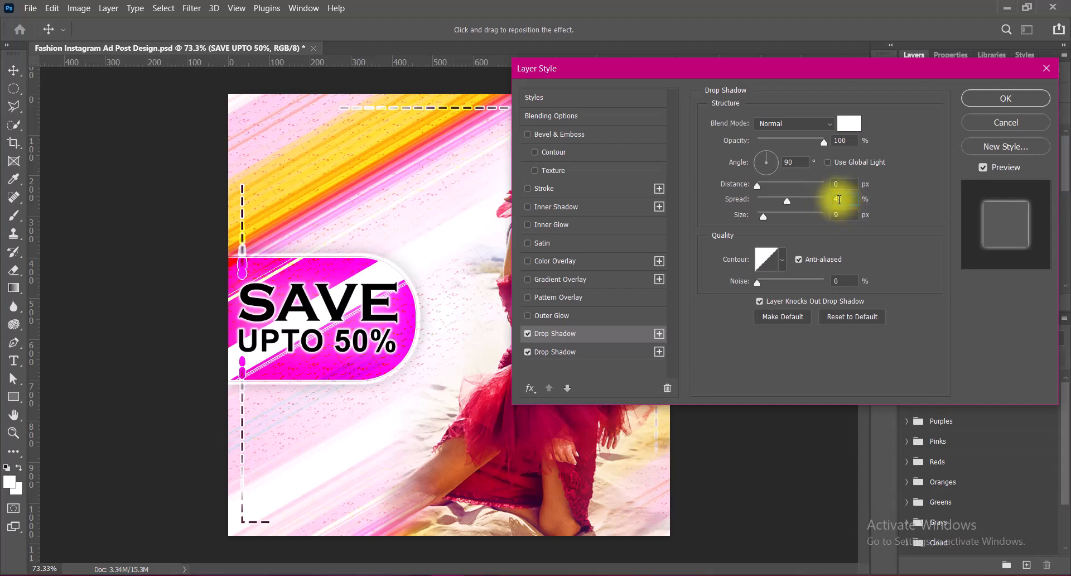
pyautogui.scroll(-6, 840, 200)
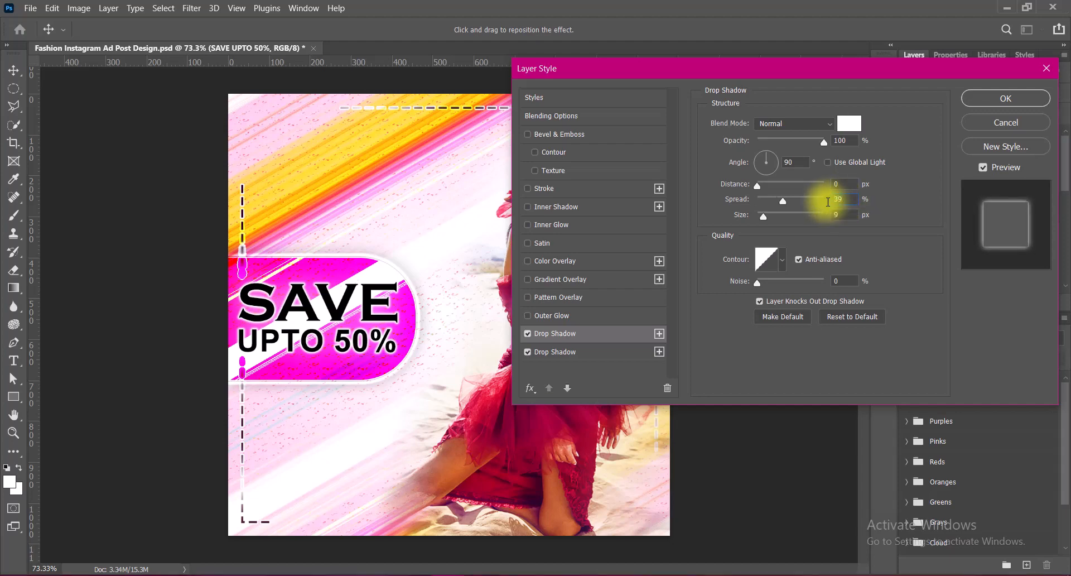
pyautogui.click(1003, 98)
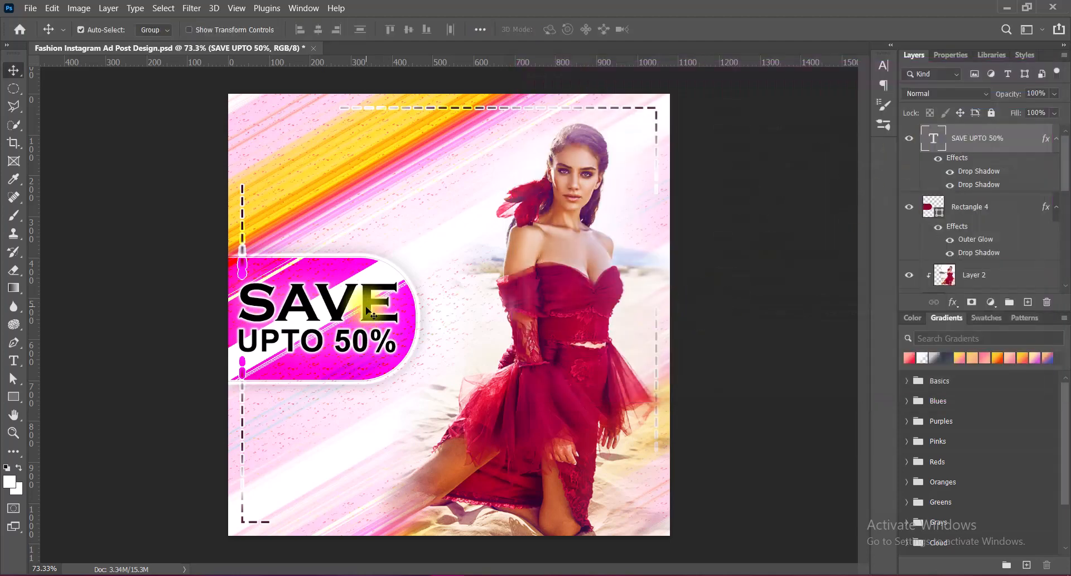
# - Shrink the discount text slightly, reposition it within the banner, and save the document
pyautogui.hotkey('ctrl', 't')
pyautogui.moveTo(318, 275); pyautogui.dragTo(318, 278)
pyautogui.moveTo(367, 316); pyautogui.dragTo(364, 311)
pyautogui.click(586, 371)
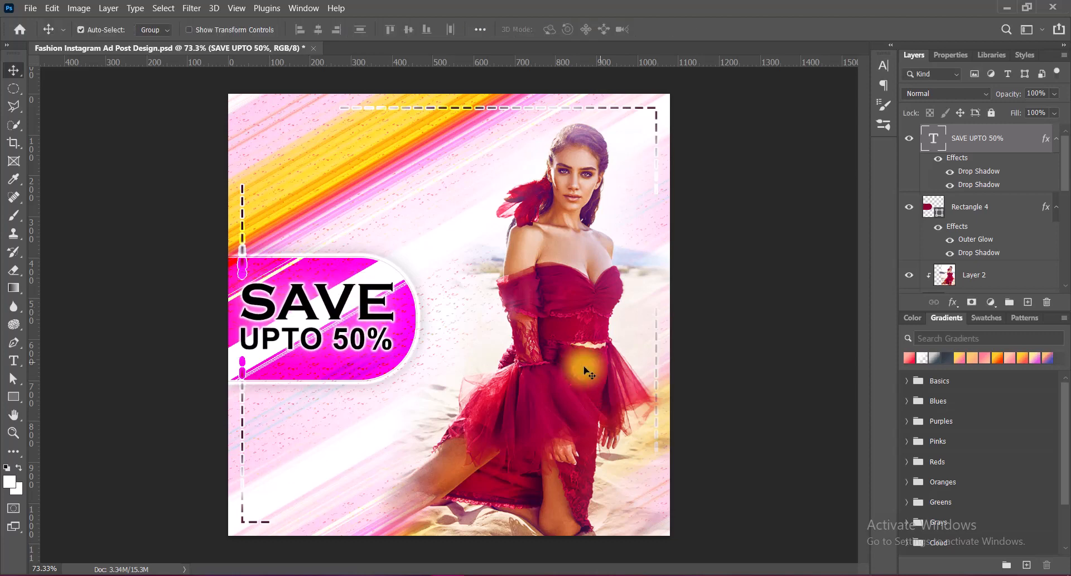
pyautogui.click(767, 355)
pyautogui.hotkey('ctrl', 's')
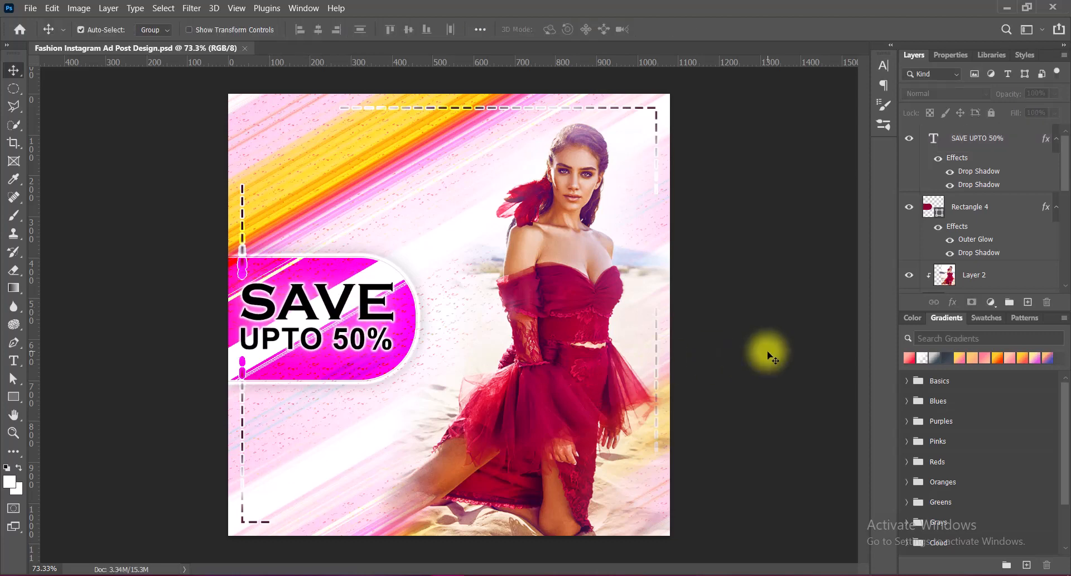
# - Add a text layer reading "Dare to be different" above the banner, with a line break after "Dare"
pyautogui.click(1027, 302)
pyautogui.click(13, 360)
pyautogui.click(277, 166)
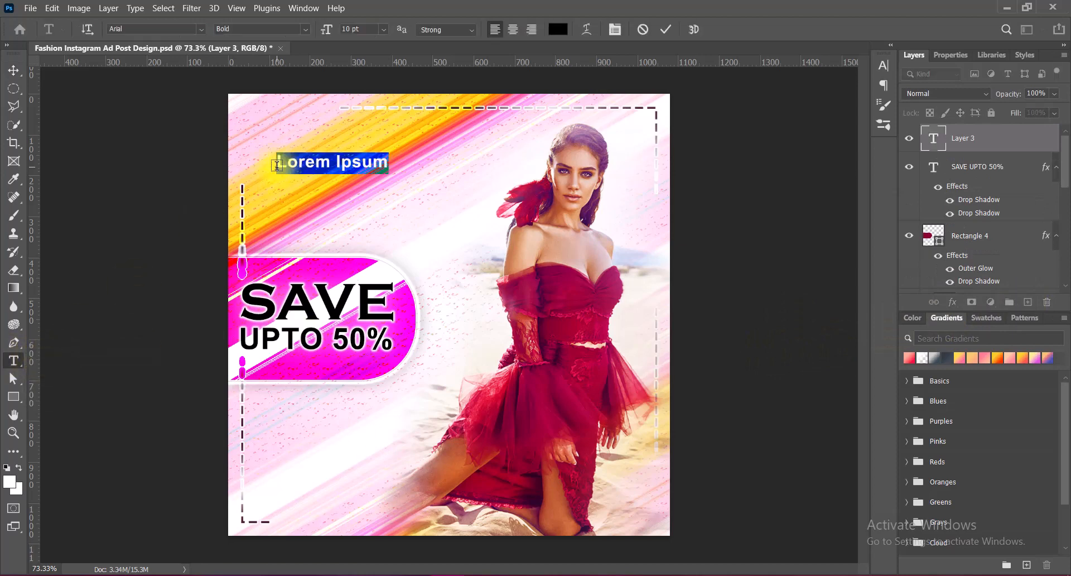
pyautogui.write('Dare to be different')
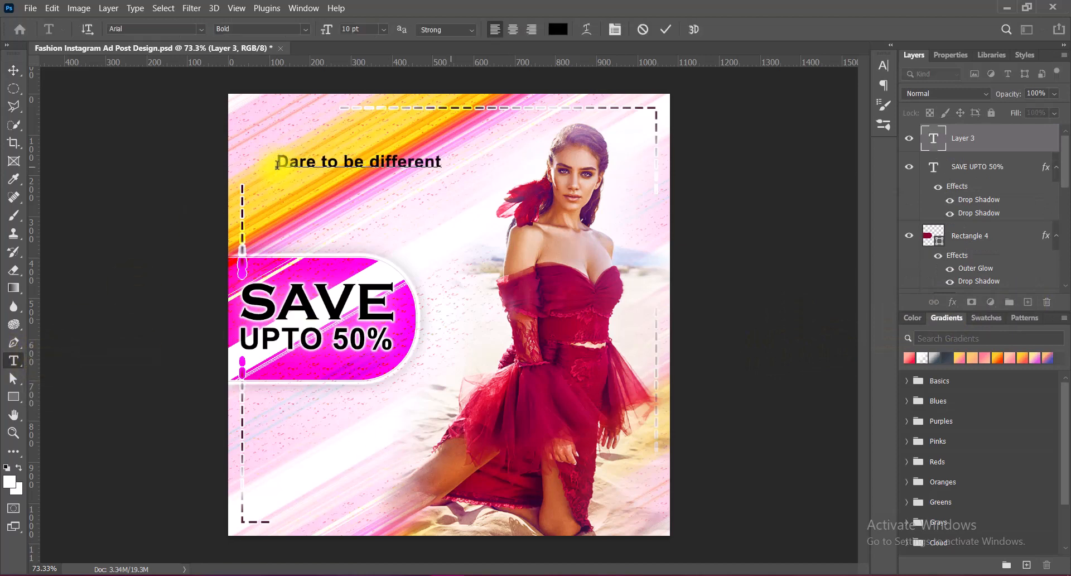
pyautogui.moveTo(277, 164); pyautogui.dragTo(443, 165)
pyautogui.click(884, 66)
pyautogui.click(319, 167)
pyautogui.press('BackSpace')
pyautogui.press('Return')
# - Set the tagline's word "Dare" in the Chapu Chaps font and "to be different" in Brush Script Std
pyautogui.hotkey('ctrl', 'a')
pyautogui.click(202, 29)
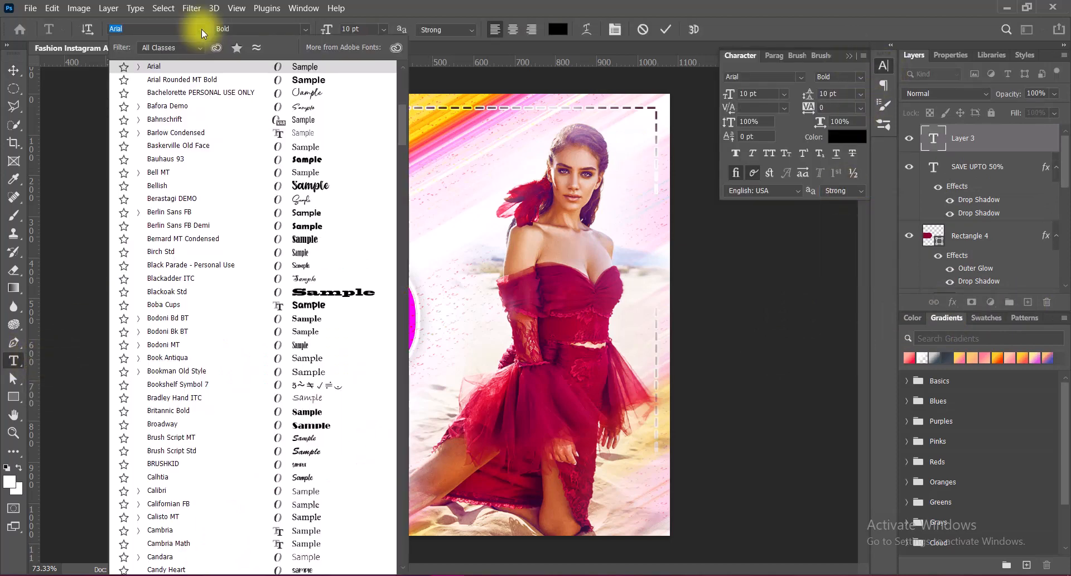
pyautogui.click(311, 305)
pyautogui.click(202, 29)
pyautogui.scroll(-5, 366, 311)
pyautogui.scroll(-15, 365, 311)
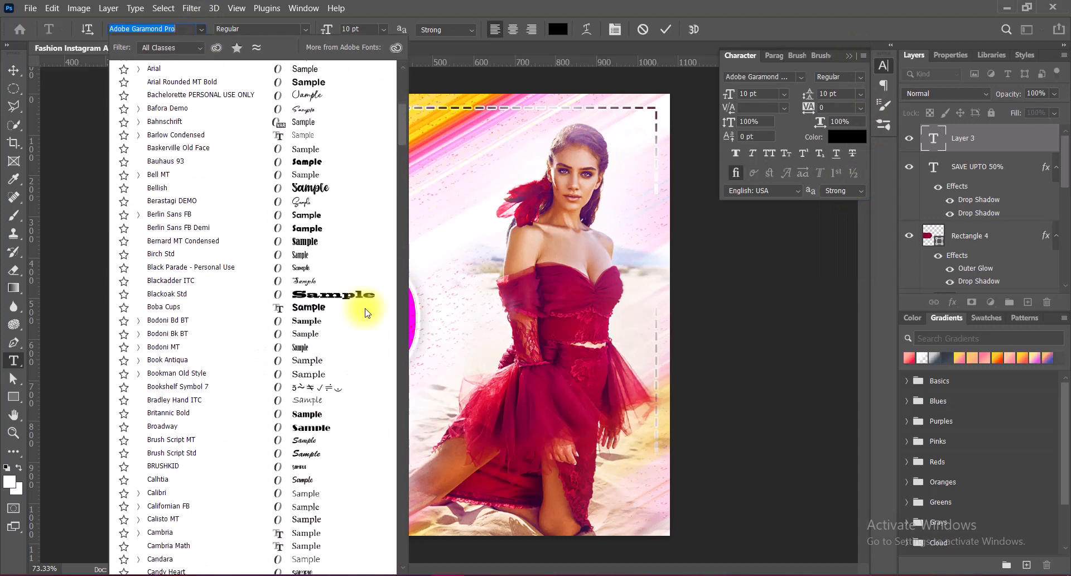
pyautogui.click(351, 322)
pyautogui.moveTo(278, 178); pyautogui.dragTo(418, 177)
pyautogui.click(202, 30)
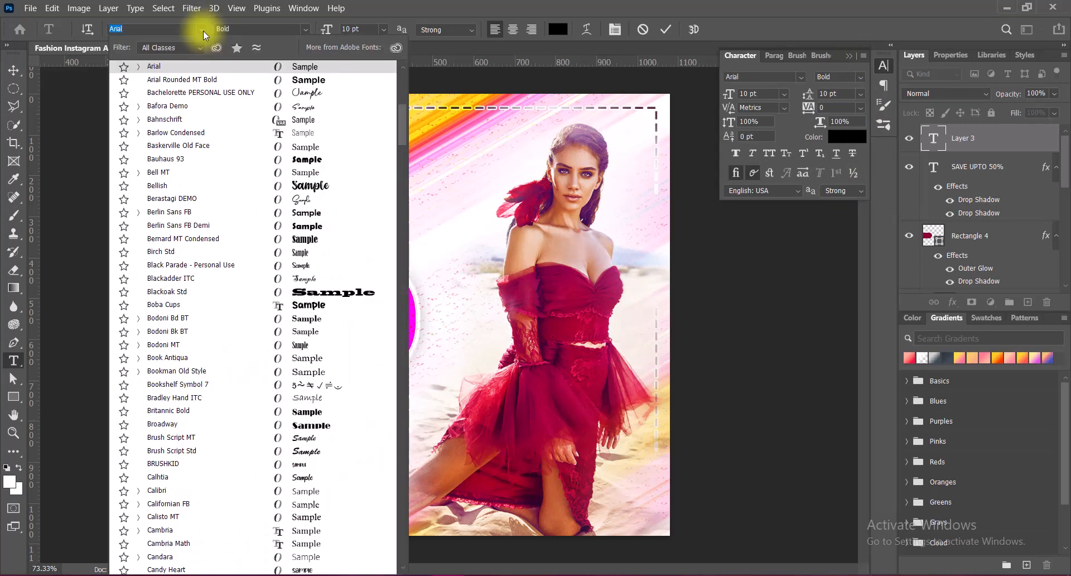
pyautogui.click(317, 451)
# - Set the font size of the word "Dare" to 24 pt and commit the text
pyautogui.moveTo(280, 167); pyautogui.dragTo(456, 164)
pyautogui.click(384, 29)
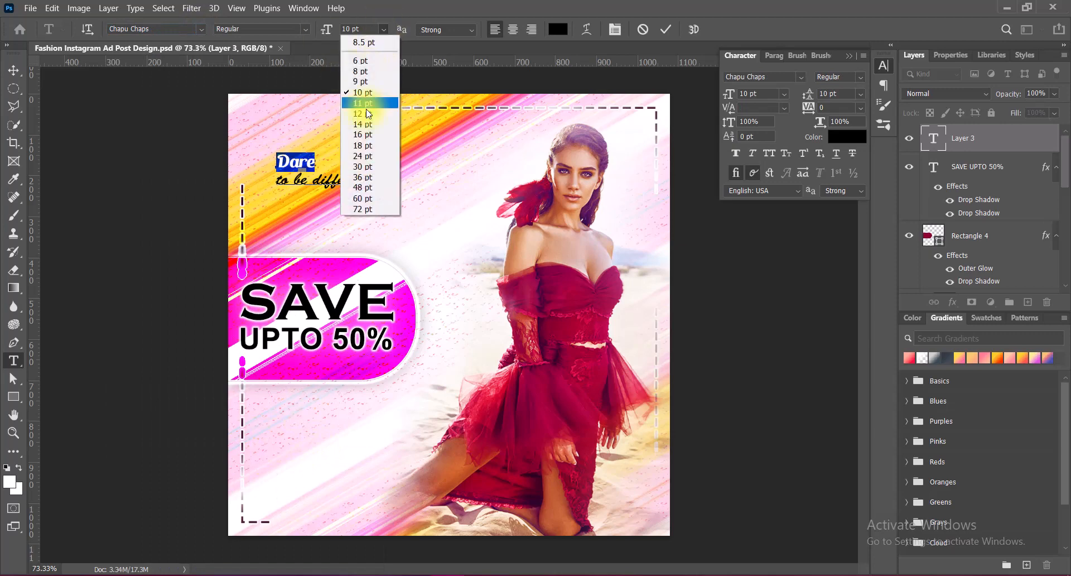
pyautogui.click(366, 160)
pyautogui.click(666, 29)
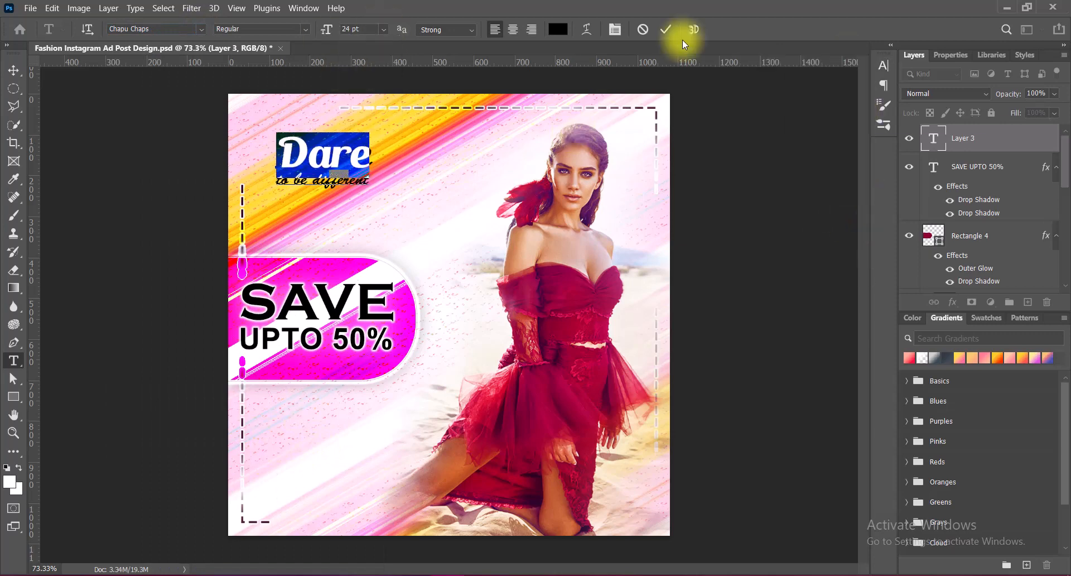
# - Enlarge the "Dare to be different" text and position it above the banner, close to the model's head
pyautogui.hotkey('ctrl', 't')
pyautogui.moveTo(372, 189); pyautogui.dragTo(459, 244)
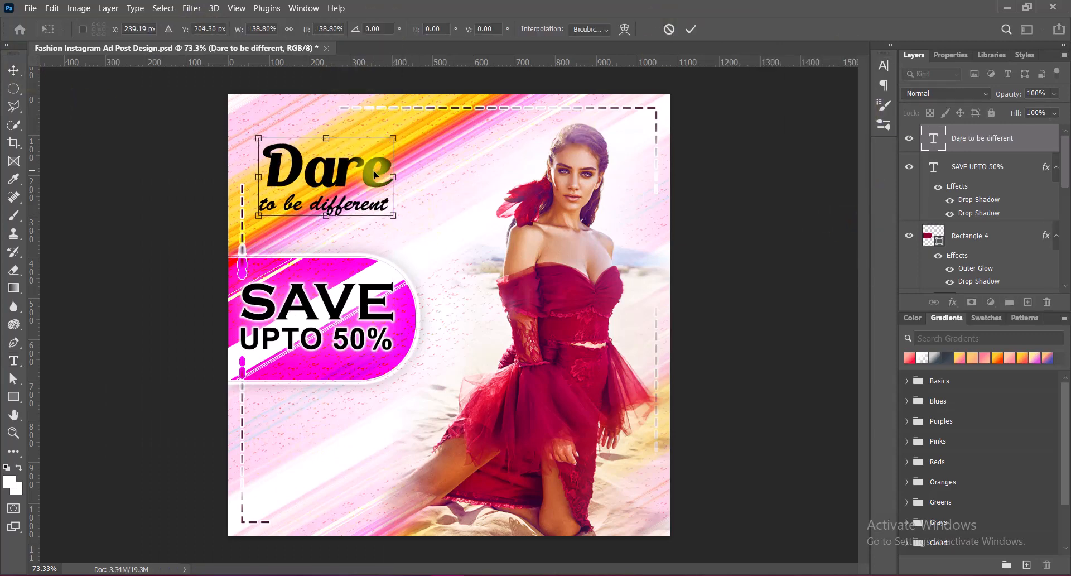
pyautogui.moveTo(406, 179); pyautogui.dragTo(432, 177)
pyautogui.press('Return')
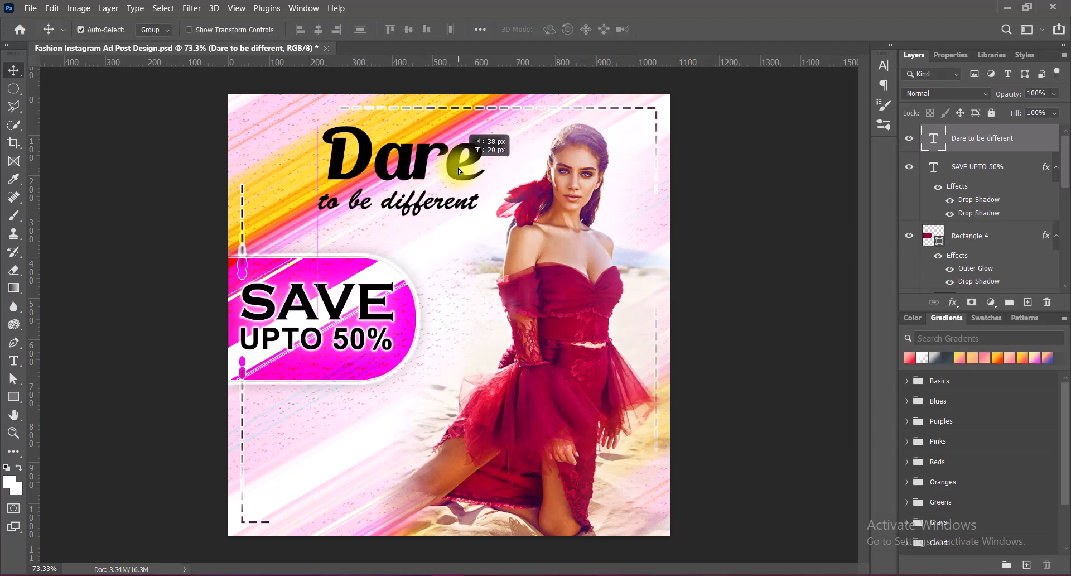
pyautogui.hotkey('ctrl', 't')
pyautogui.moveTo(302, 227)
pyautogui.mouseDown()
pyautogui.moveTo(289, 238)
pyautogui.moveTo(307, 227)
pyautogui.mouseUp()
pyautogui.press('Return')
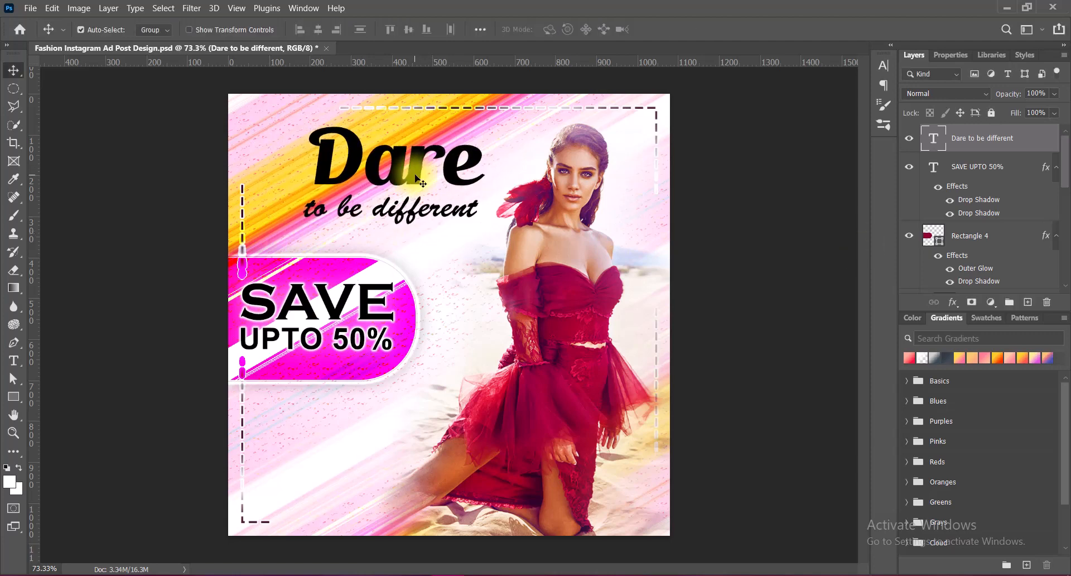
pyautogui.moveTo(406, 167); pyautogui.dragTo(412, 171)
# - Scale down the "SAVE UPTO 50%" text slightly and nudge it right within the banner
pyautogui.click(365, 304)
pyautogui.hotkey('ctrl', 't')
pyautogui.moveTo(313, 275); pyautogui.dragTo(313, 283)
pyautogui.moveTo(363, 310); pyautogui.dragTo(361, 307)
pyautogui.press('Return')
pyautogui.press('Right')
pyautogui.press('Right')
pyautogui.press('Right')
pyautogui.rightClick(933, 168)
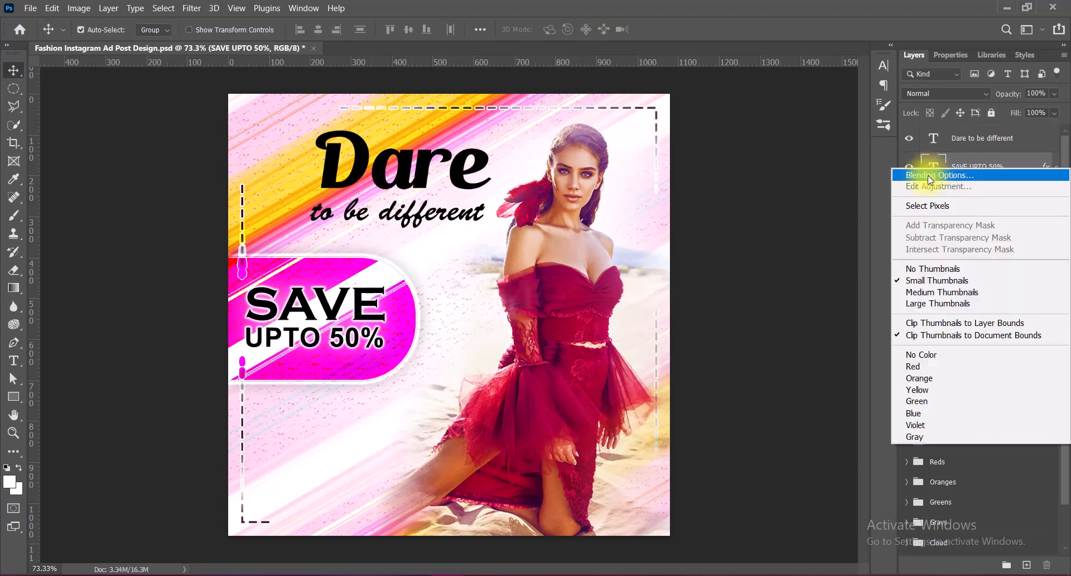
pyautogui.click(928, 175)
pyautogui.click(1007, 122)
# - Add a white outside Stroke of 6 px to the "Dare to be different" text
pyautogui.click(935, 133)
pyautogui.rightClick(935, 132)
pyautogui.click(942, 140)
pyautogui.click(541, 188)
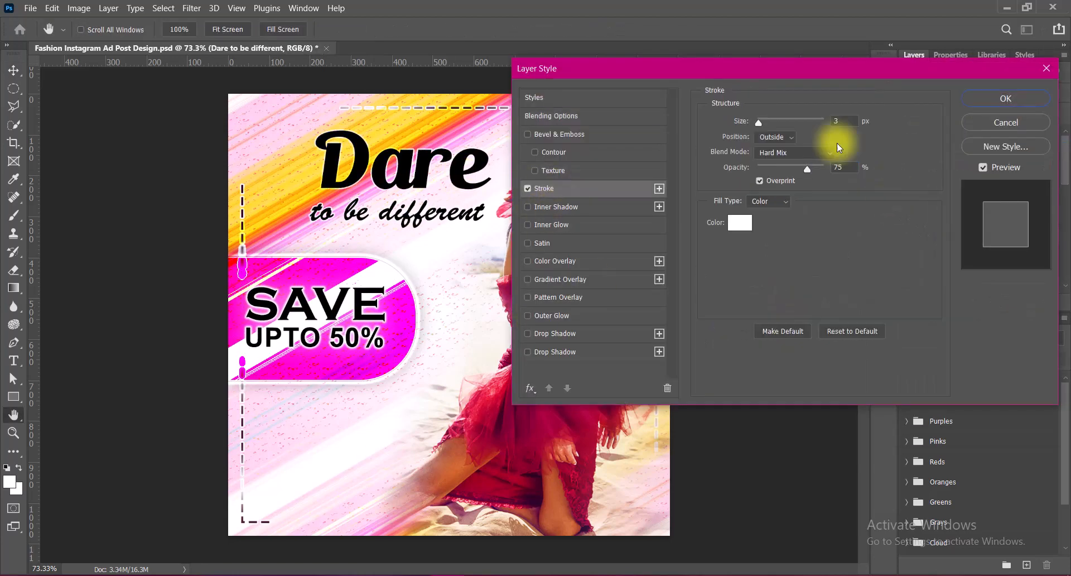
pyautogui.moveTo(842, 122); pyautogui.dragTo(816, 122)
pyautogui.write('6')
# - Colour the word "Dare" dark maroon #460026, sampled from the model's dress
pyautogui.click(558, 29)
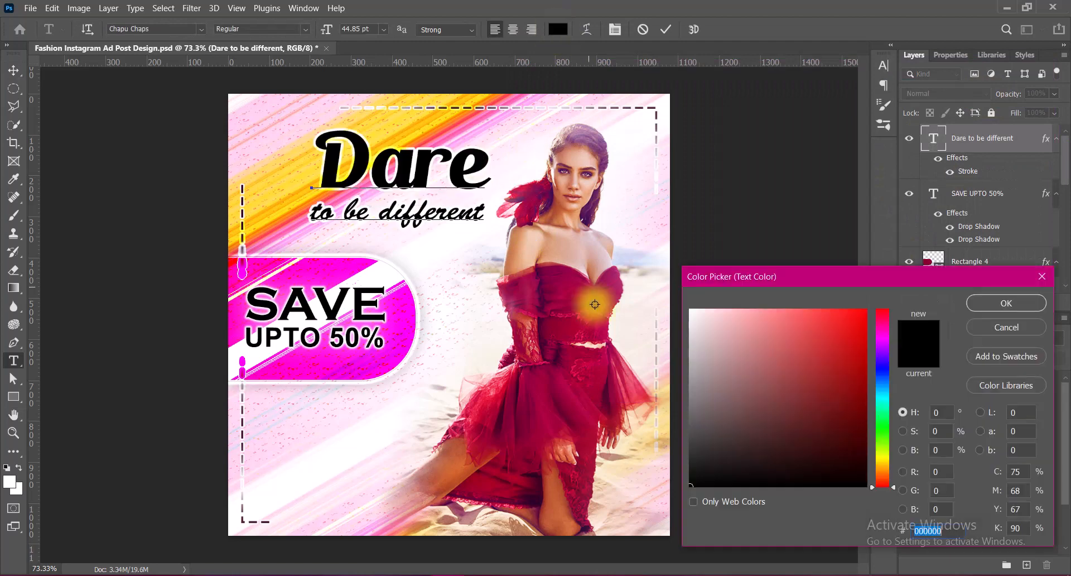
pyautogui.click(500, 425)
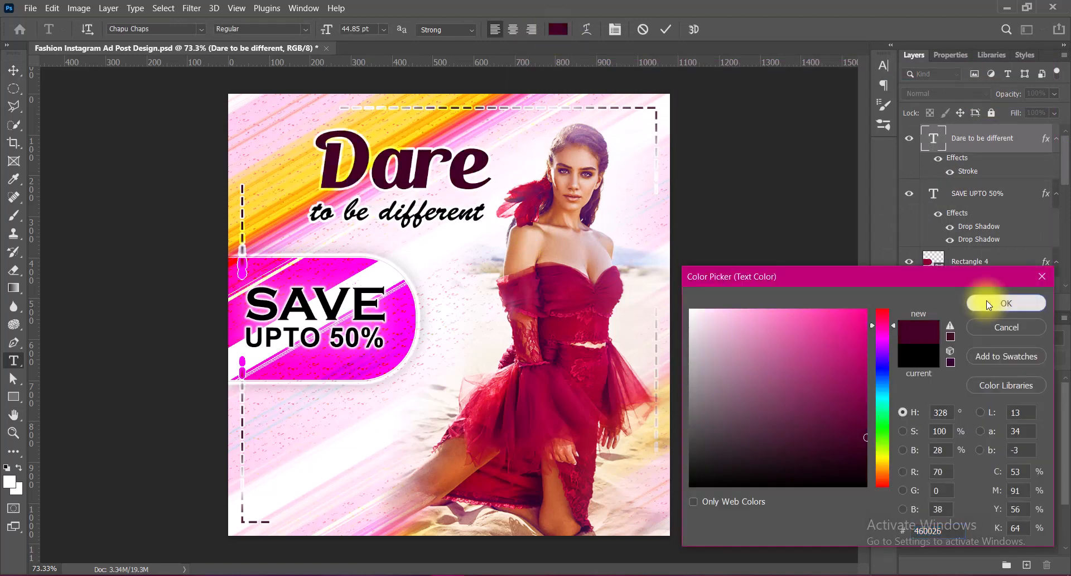
pyautogui.click(999, 303)
pyautogui.press('v')
# - Set the tracking of the word "Dare" to 50
pyautogui.doubleClick(338, 166)
pyautogui.click(883, 66)
pyautogui.click(856, 107)
pyautogui.click(856, 244)
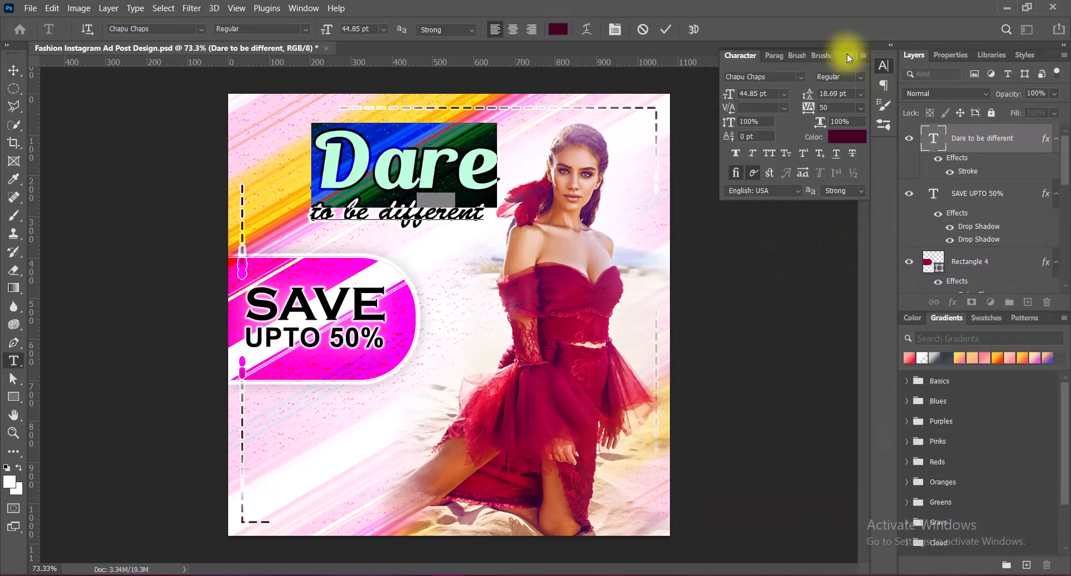
pyautogui.click(848, 54)
pyautogui.click(728, 93)
# - Nudge the "Dare to be different" text slightly left and up, and save the document
pyautogui.press('Left')
pyautogui.press('Left')
pyautogui.press('Left')
pyautogui.press('Left')
pyautogui.press('Left')
pyautogui.press('Left')
pyautogui.press('Left')
pyautogui.press('Left')
pyautogui.press('Left')
pyautogui.press('Left')
pyautogui.press('Left')
pyautogui.press('Up')
pyautogui.press('Up')
pyautogui.press('Up')
pyautogui.press('Up')
pyautogui.press('Up')
pyautogui.click(750, 269)
pyautogui.hotkey('ctrl', 's')
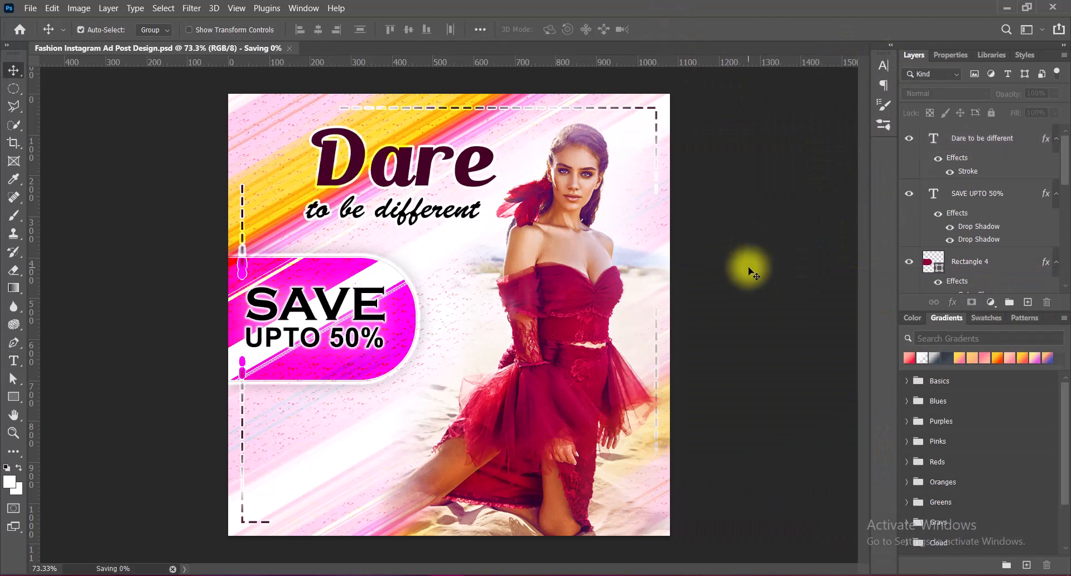
# - Add a text layer below the banner reading "Embrace fashion that sets you apart", with a line break before "that"
pyautogui.click(1027, 302)
pyautogui.click(14, 360)
pyautogui.click(257, 414)
pyautogui.write('Embrace fashion that sets you apart')
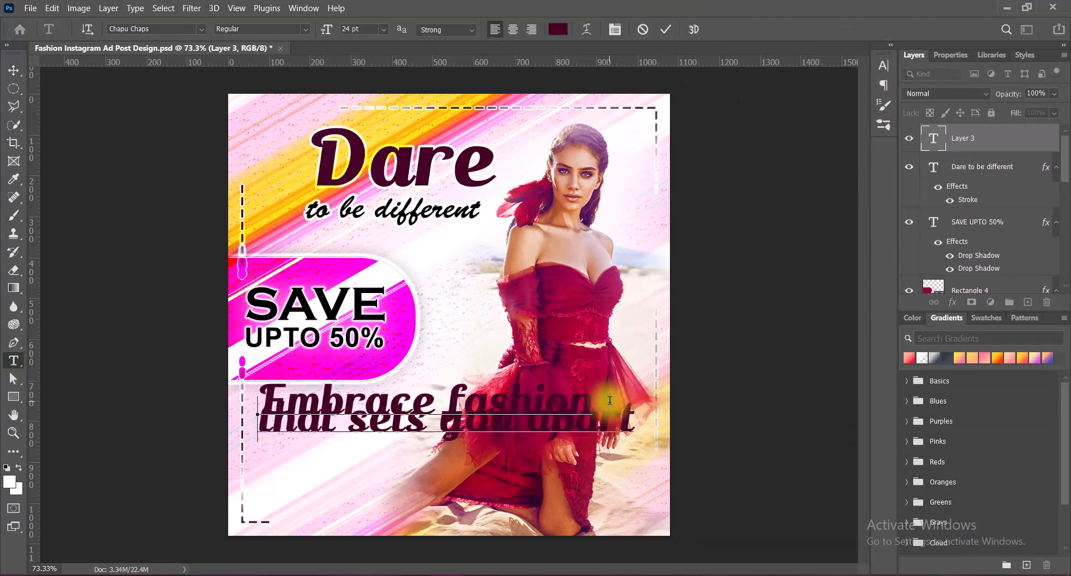
# - Set the "that sets you apart" line to 9 pt and capitalise "Fashion" on its own line
pyautogui.moveTo(264, 438); pyautogui.dragTo(627, 438)
pyautogui.click(384, 29)
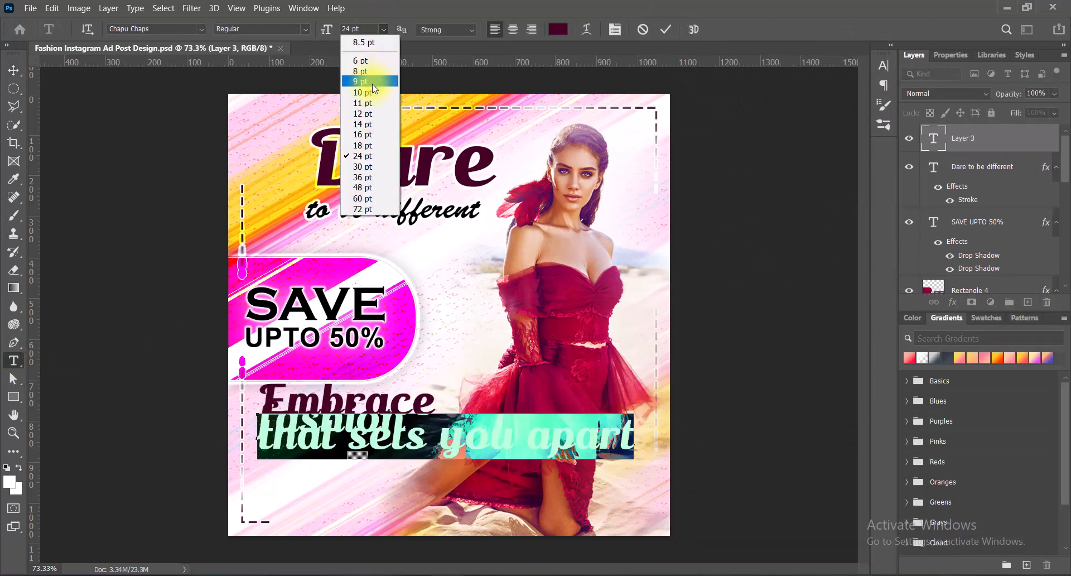
pyautogui.click(365, 82)
pyautogui.click(261, 421)
pyautogui.press('BackSpace')
pyautogui.write('F')
# - Increase the leading of the "Fashion" line so it clears the "Embrace" line above
pyautogui.moveTo(260, 421); pyautogui.dragTo(418, 424)
pyautogui.click(884, 66)
pyautogui.click(860, 94)
pyautogui.click(847, 210)
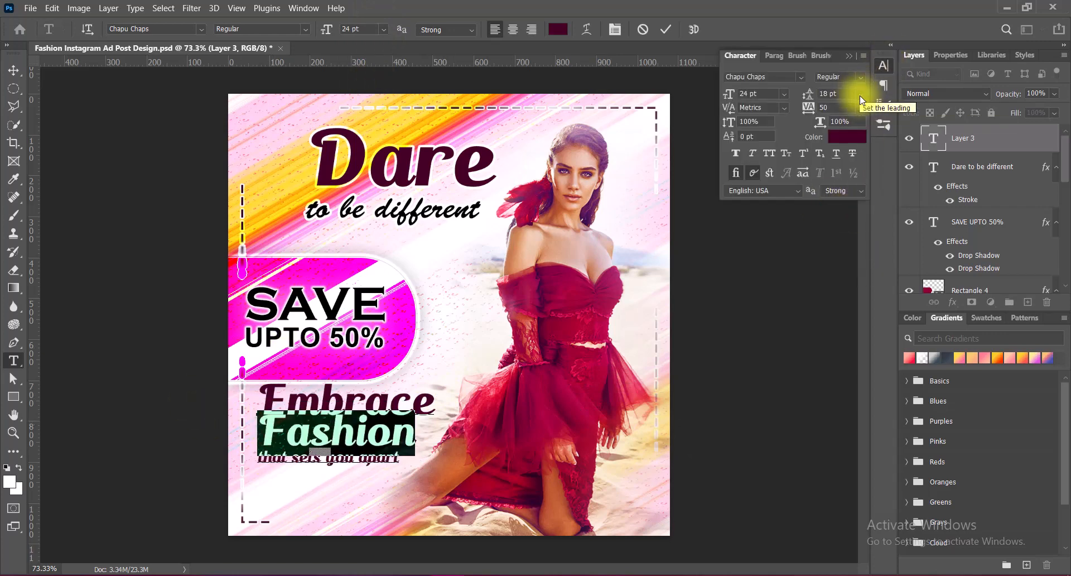
pyautogui.click(860, 95)
pyautogui.click(844, 221)
pyautogui.scroll(-3, 825, 96)
# - Set the tracking of the "that sets you apart" line to 100 and commit the text
pyautogui.moveTo(260, 462); pyautogui.dragTo(465, 450)
pyautogui.click(860, 107)
pyautogui.click(835, 266)
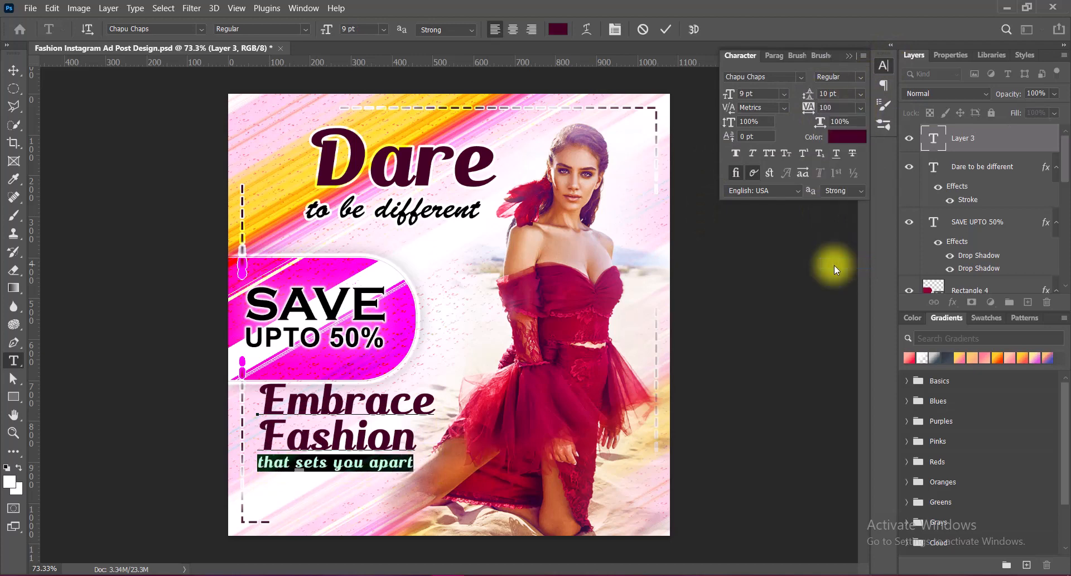
pyautogui.click(850, 57)
pyautogui.click(665, 30)
pyautogui.press('v')
# - Change the words "Embrace Fashion" to the Bellish Demo font with Smooth anti-aliasing
pyautogui.doubleClick(398, 412)
pyautogui.click(199, 29)
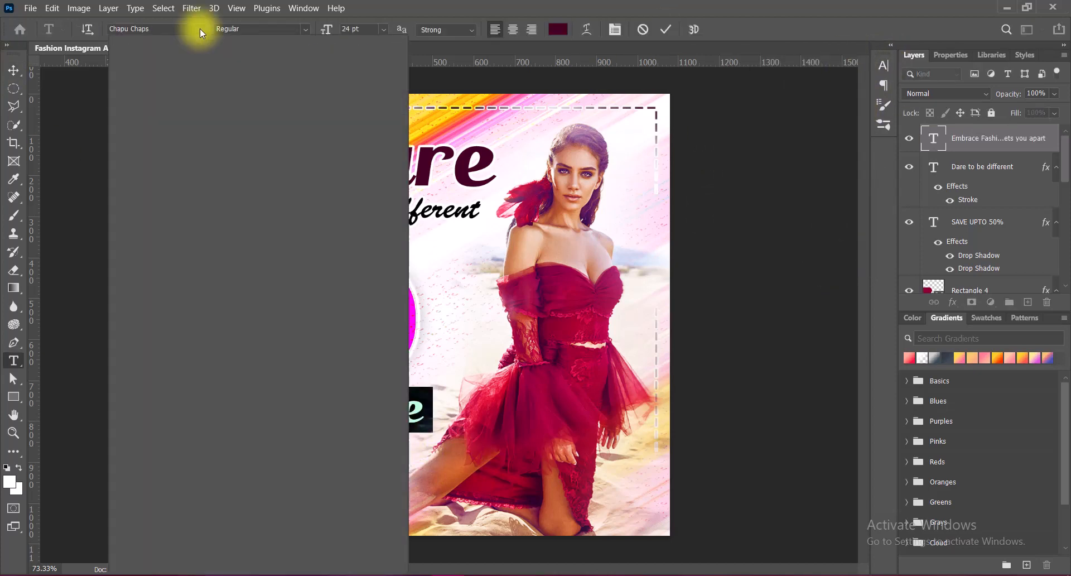
pyautogui.press('Escape')
pyautogui.click(200, 29)
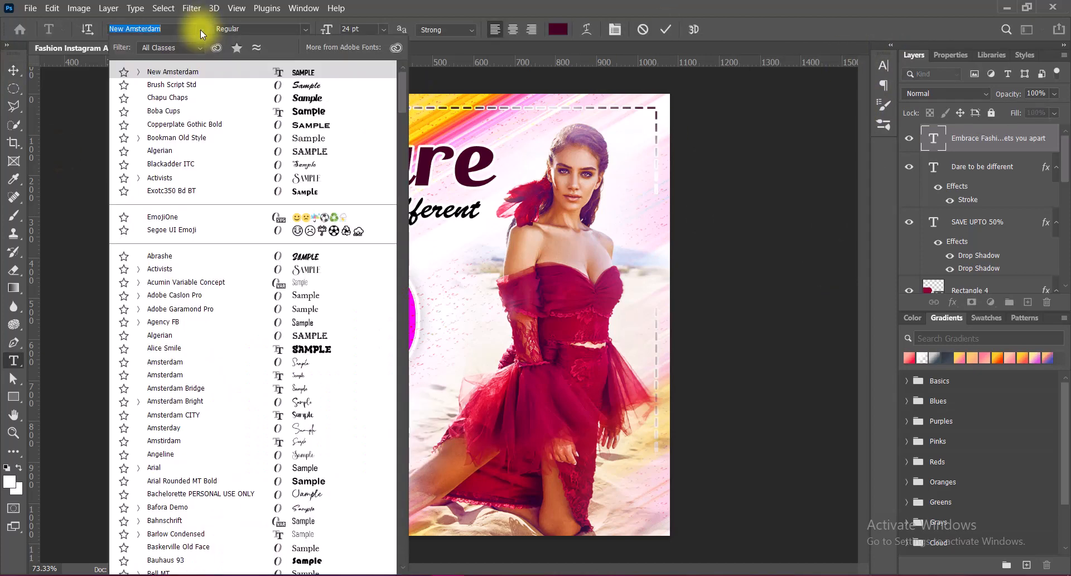
pyautogui.scroll(-5, 216, 354)
pyautogui.click(223, 368)
pyautogui.click(457, 30)
pyautogui.click(458, 89)
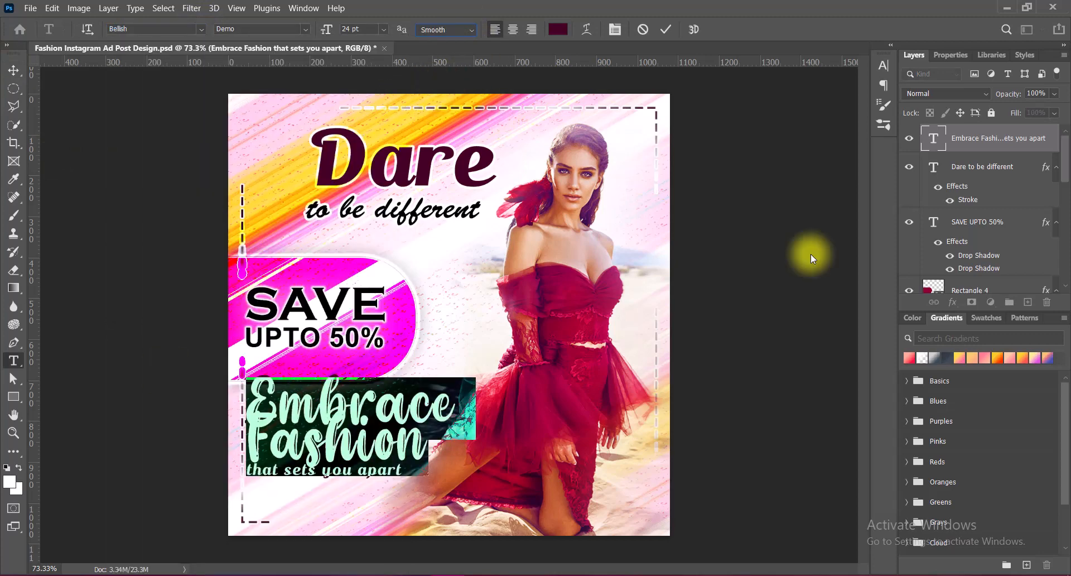
pyautogui.click(883, 66)
pyautogui.click(883, 66)
# - Set "Embrace Fashion" to 18 pt, increase the leading of the "Fashion" line, and commit the text
pyautogui.click(383, 29)
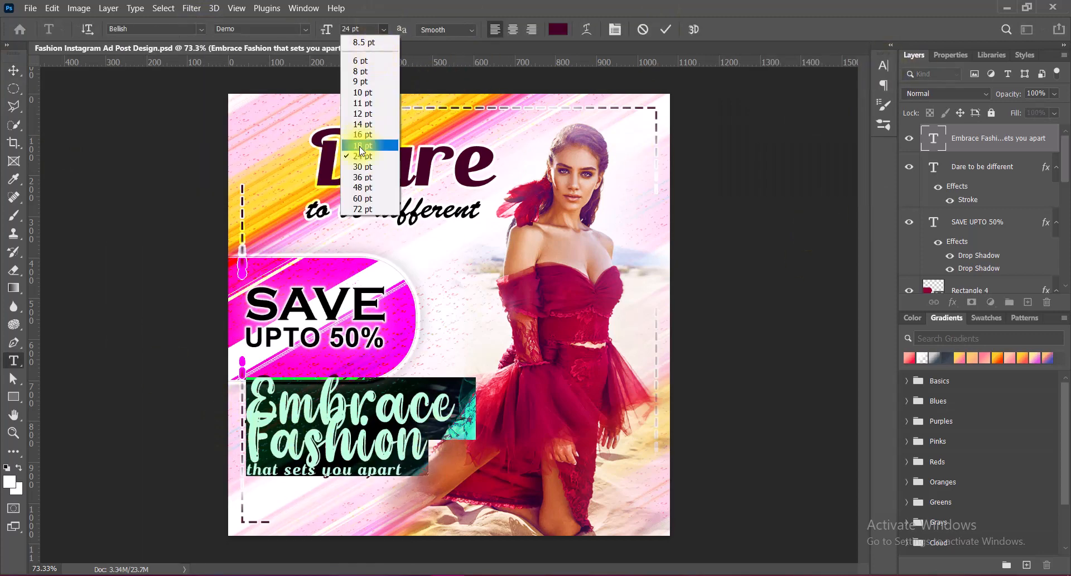
pyautogui.click(357, 139)
pyautogui.click(249, 446)
pyautogui.doubleClick(249, 447)
pyautogui.click(883, 66)
pyautogui.click(834, 92)
pyautogui.press('Up')
pyautogui.press('Up')
pyautogui.press('Up')
pyautogui.click(883, 66)
pyautogui.click(664, 30)
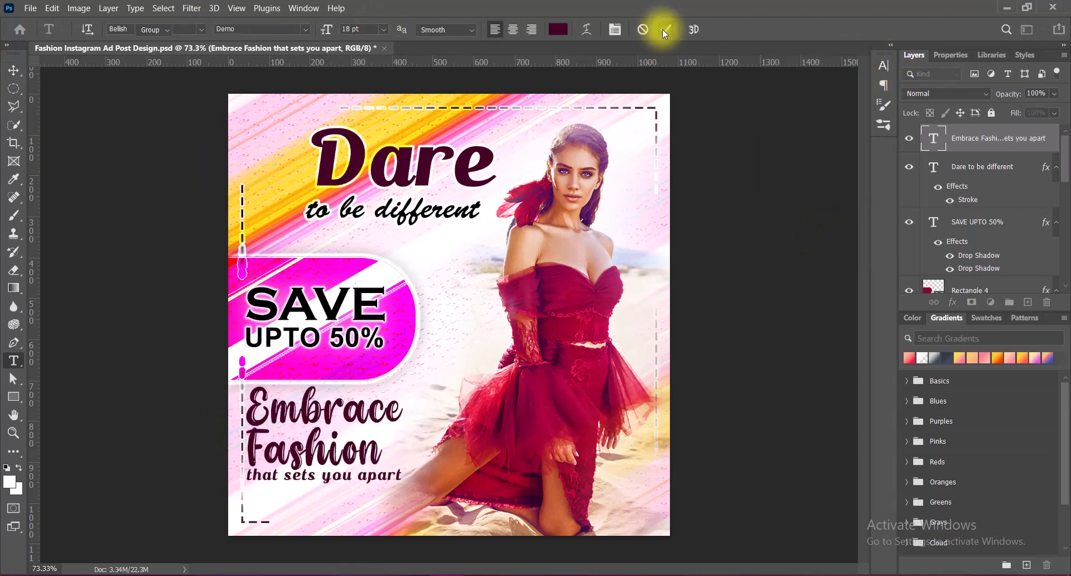
# - Shrink the "Embrace Fashion that sets you apart" text to about the discount text's width and nudge it right
pyautogui.press('v')
pyautogui.hotkey('ctrl', 'shift', ',')
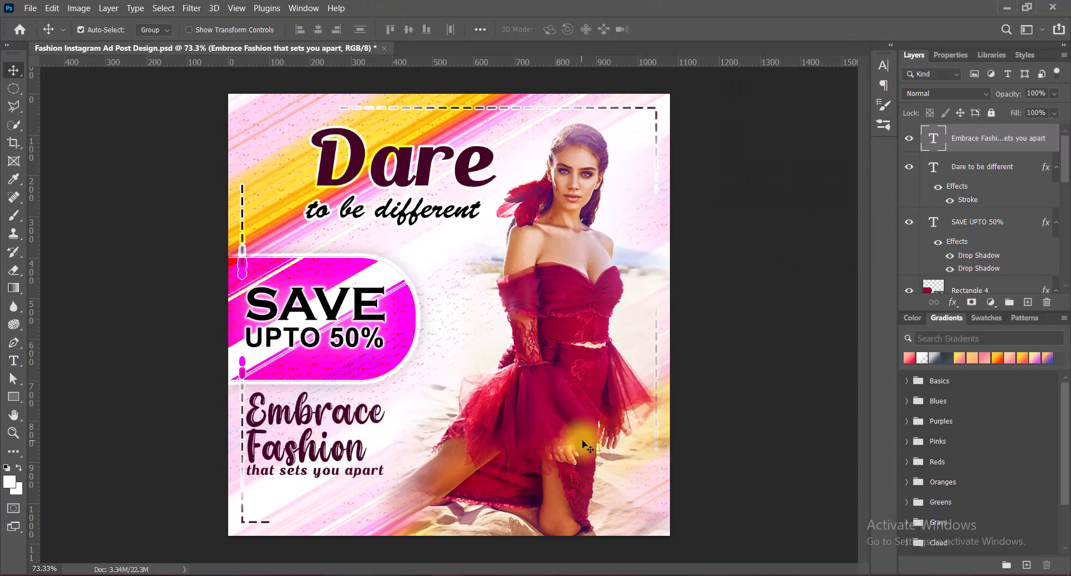
pyautogui.press('Right')
pyautogui.press('Right')
pyautogui.press('Right')
pyautogui.press('Right')
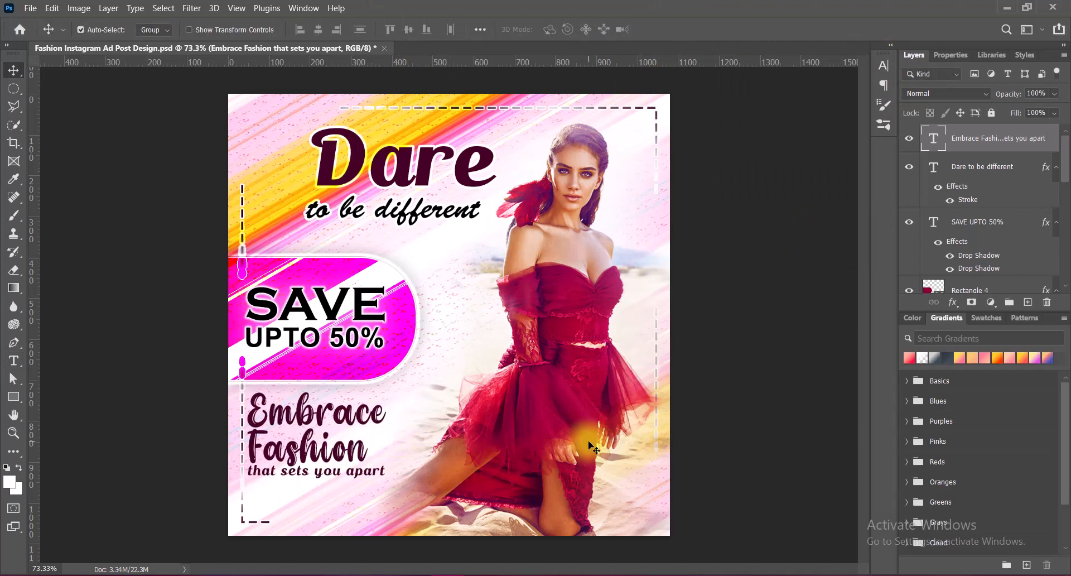
pyautogui.doubleClick(360, 451)
pyautogui.rightClick(360, 450)
pyautogui.click(328, 411)
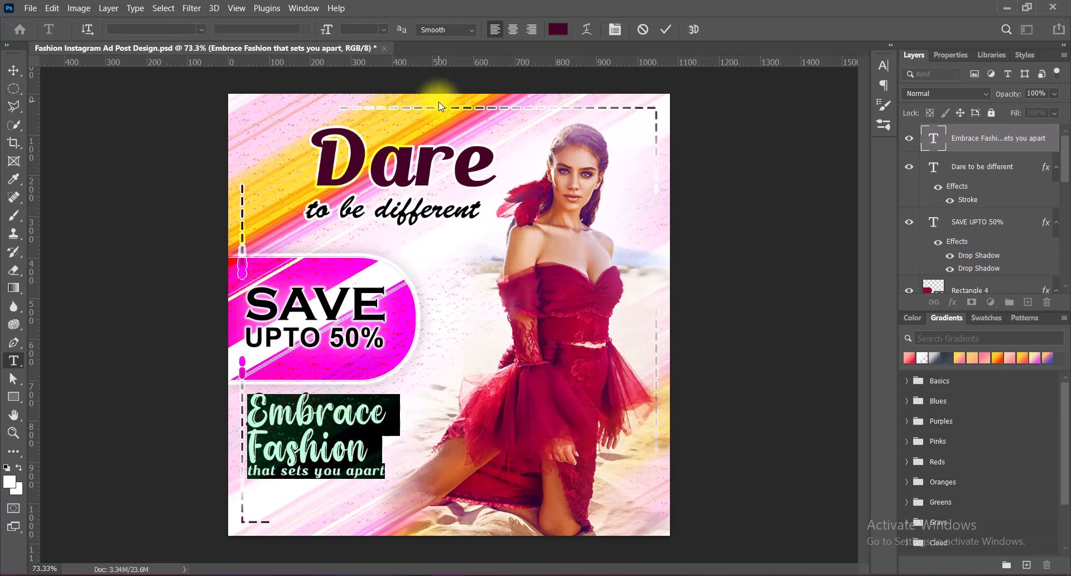
pyautogui.moveTo(250, 410); pyautogui.dragTo(370, 449)
pyautogui.click(562, 33)
pyautogui.click(363, 303)
pyautogui.click(1006, 328)
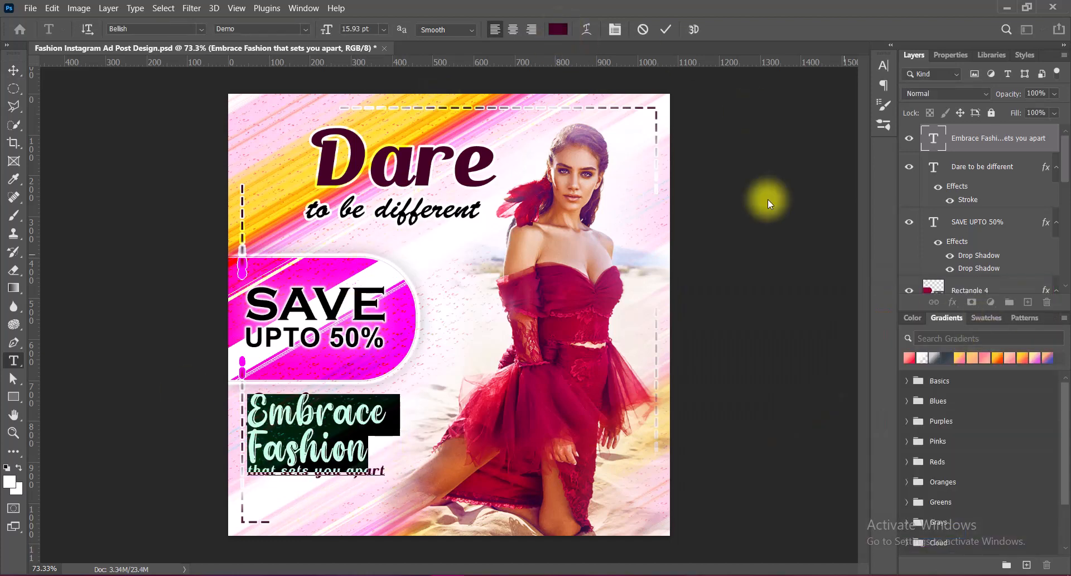
# - Recolour the word "Fashion" to a dark magenta based on the banner's colour
pyautogui.moveTo(249, 470); pyautogui.dragTo(422, 477)
pyautogui.click(558, 29)
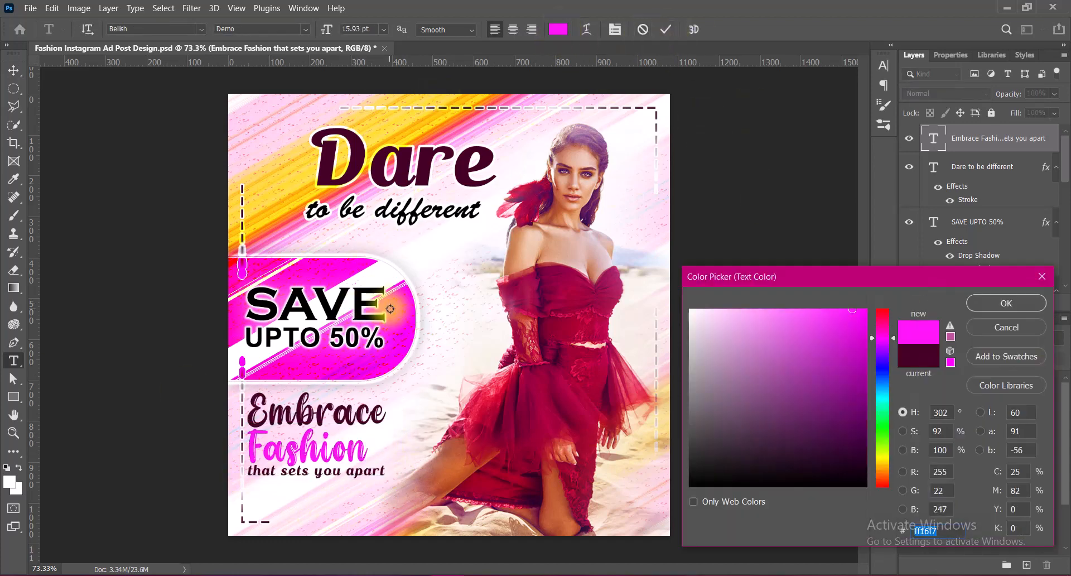
pyautogui.click(866, 405)
pyautogui.click(882, 332)
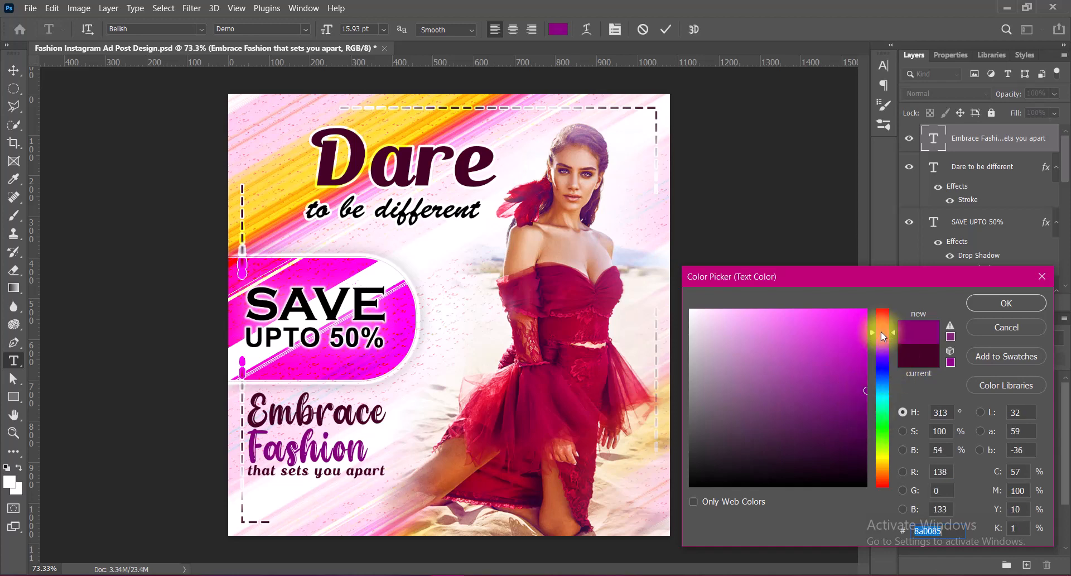
pyautogui.click(1007, 303)
# - Colour the "that sets you apart" line black #000000, sampled from the tagline, and commit the text
pyautogui.moveTo(249, 471); pyautogui.dragTo(413, 476)
pyautogui.click(558, 29)
pyautogui.click(357, 212)
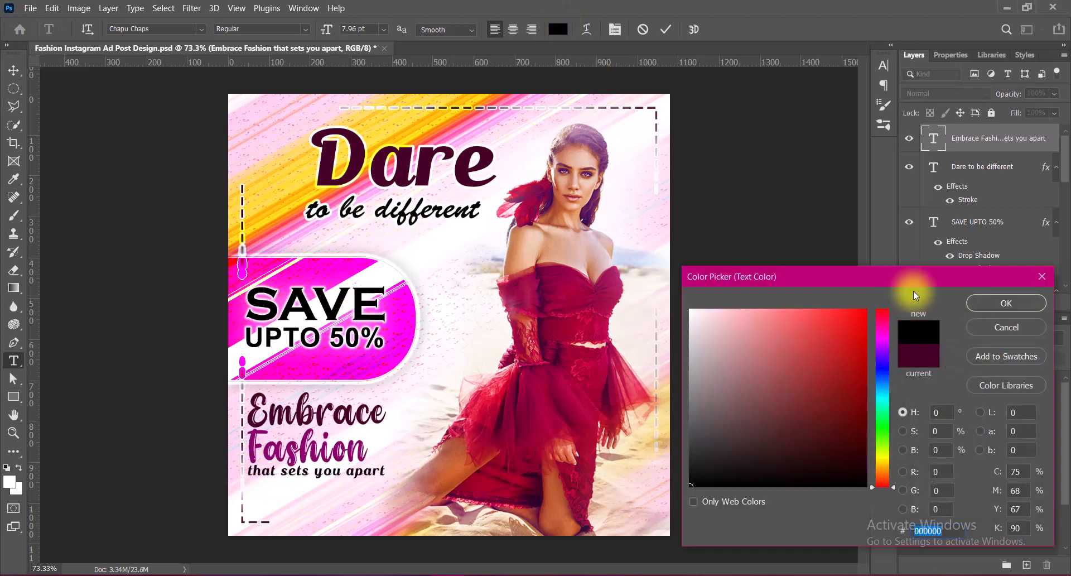
pyautogui.click(1007, 303)
pyautogui.click(746, 125)
# - Scale the "Embrace Fashion that sets you apart" text down slightly and reposition it under the banner
pyautogui.press('v')
pyautogui.hotkey('ctrl', 't')
pyautogui.moveTo(317, 479); pyautogui.dragTo(317, 474)
pyautogui.press('Return')
pyautogui.moveTo(344, 420); pyautogui.dragTo(339, 420)
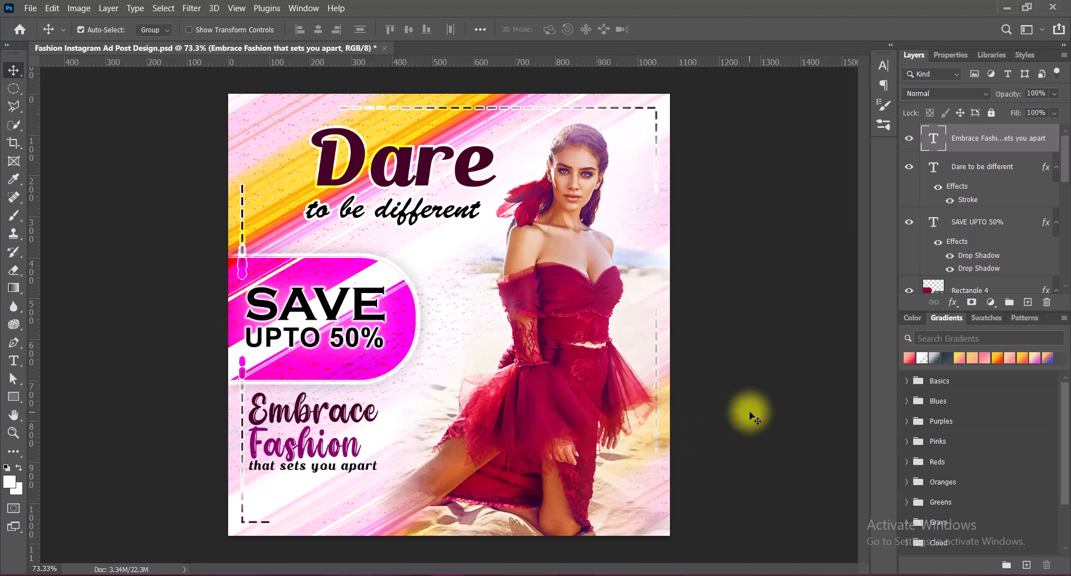
# - Underline the last part of the "that sets you apart" line and commit the text
pyautogui.press('t')
pyautogui.moveTo(250, 467); pyautogui.dragTo(382, 467)
pyautogui.click(884, 65)
pyautogui.click(837, 153)
pyautogui.click(884, 65)
pyautogui.click(666, 29)
pyautogui.press('v')
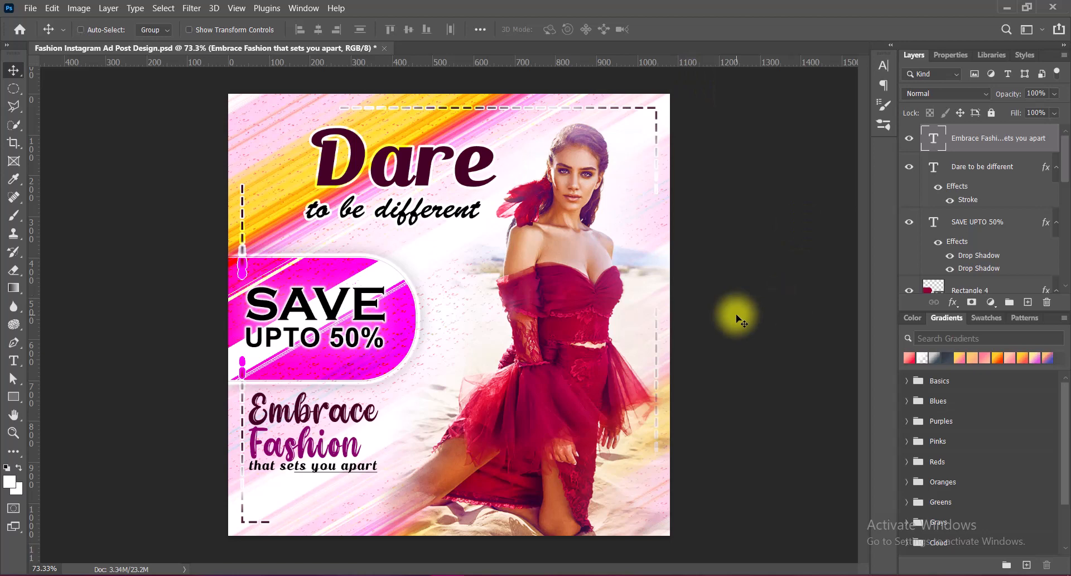
# - Apply two Drop Shadow effects to the "Embrace Fashion that sets you apart" text and save the document
pyautogui.doubleClick(915, 140)
pyautogui.click(531, 335)
pyautogui.click(1025, 108)
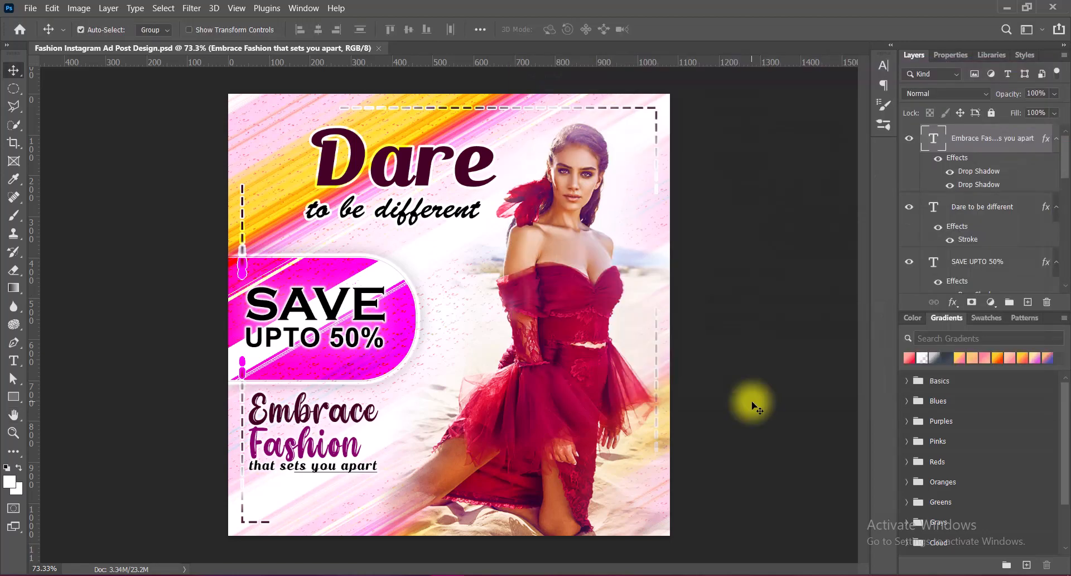
# - Draw a white rectangle about 236 × 55 px on a new layer, beneath the "that sets you apart" line
pyautogui.click(1028, 302)
pyautogui.click(14, 397)
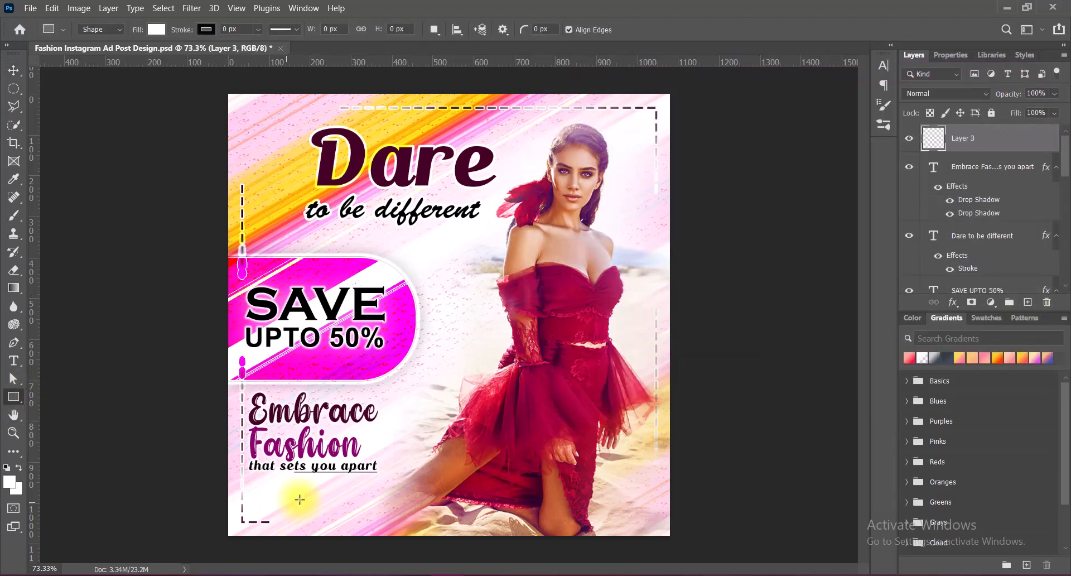
pyautogui.moveTo(287, 503); pyautogui.dragTo(317, 511)
pyautogui.click(14, 70)
pyautogui.hotkey('ctrl', 't')
pyautogui.press('Return')
# - Add a Drop Shadow effect to the white rectangle and set its colour to black #000000
pyautogui.click(915, 54)
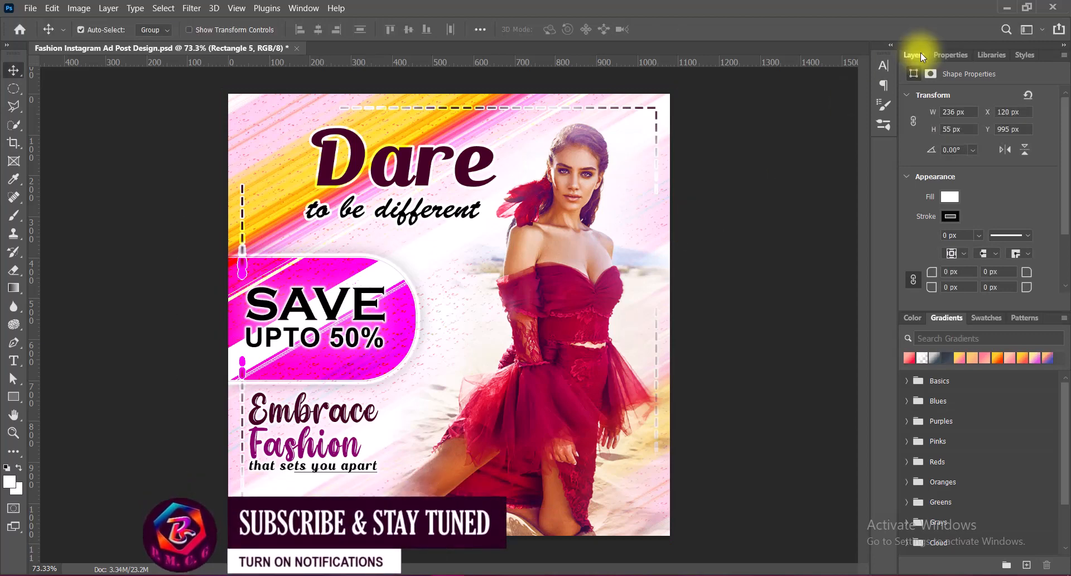
pyautogui.rightClick(915, 138)
pyautogui.click(924, 140)
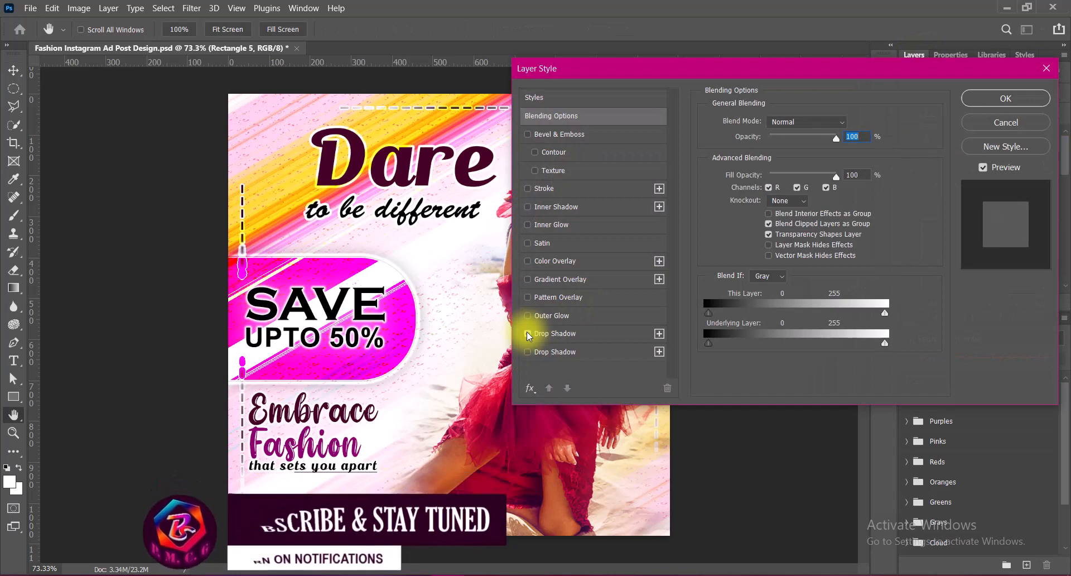
pyautogui.click(542, 333)
pyautogui.click(849, 122)
pyautogui.click(742, 460)
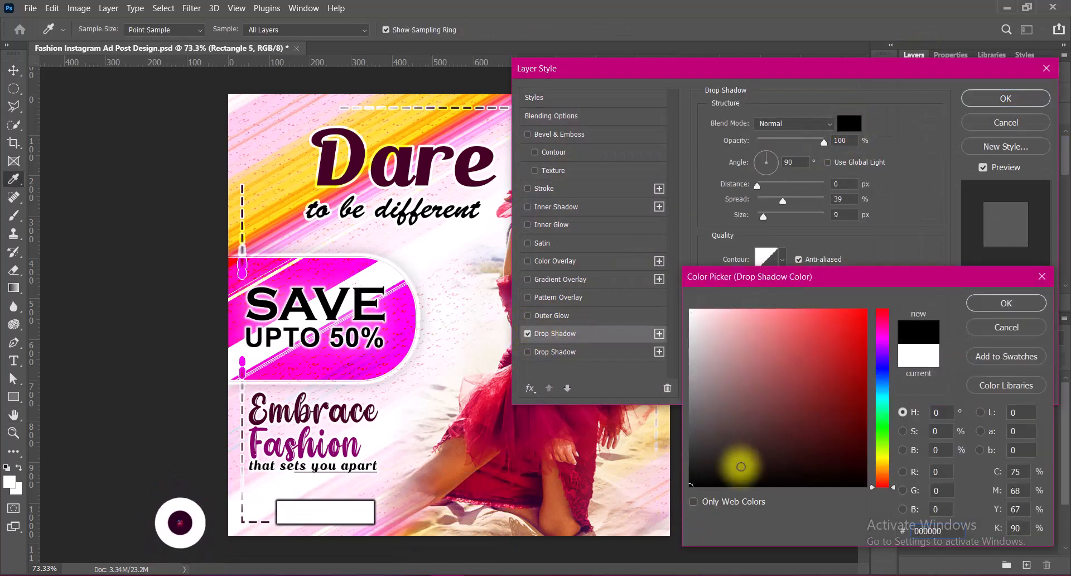
pyautogui.click(976, 304)
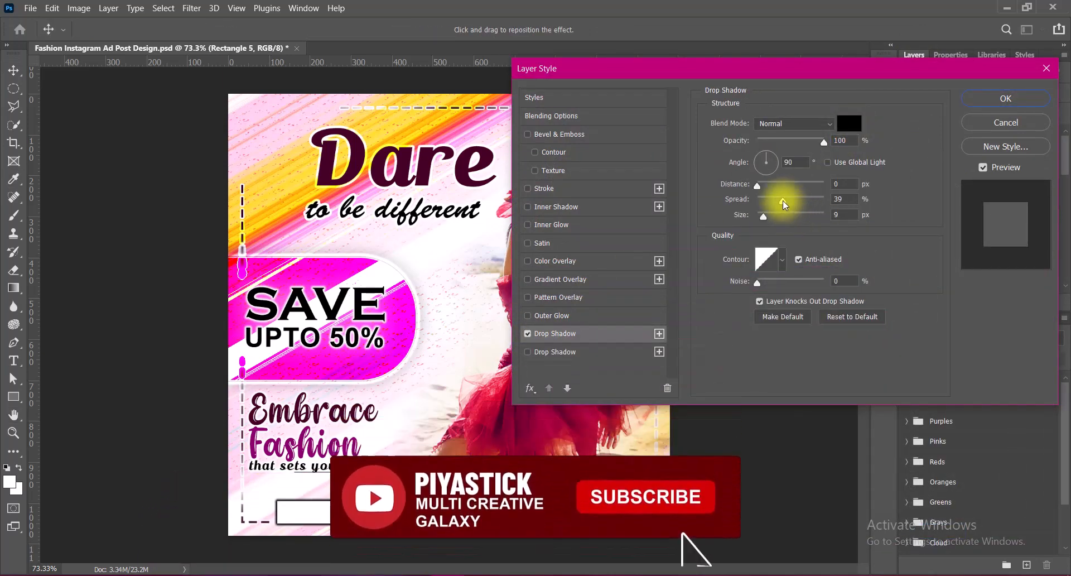
# - Set the rectangle's shadow spread to 9% and size to 9 px, lower its opacity, and apply the effect
pyautogui.moveTo(783, 201); pyautogui.dragTo(763, 217)
pyautogui.moveTo(841, 214); pyautogui.dragTo(826, 215)
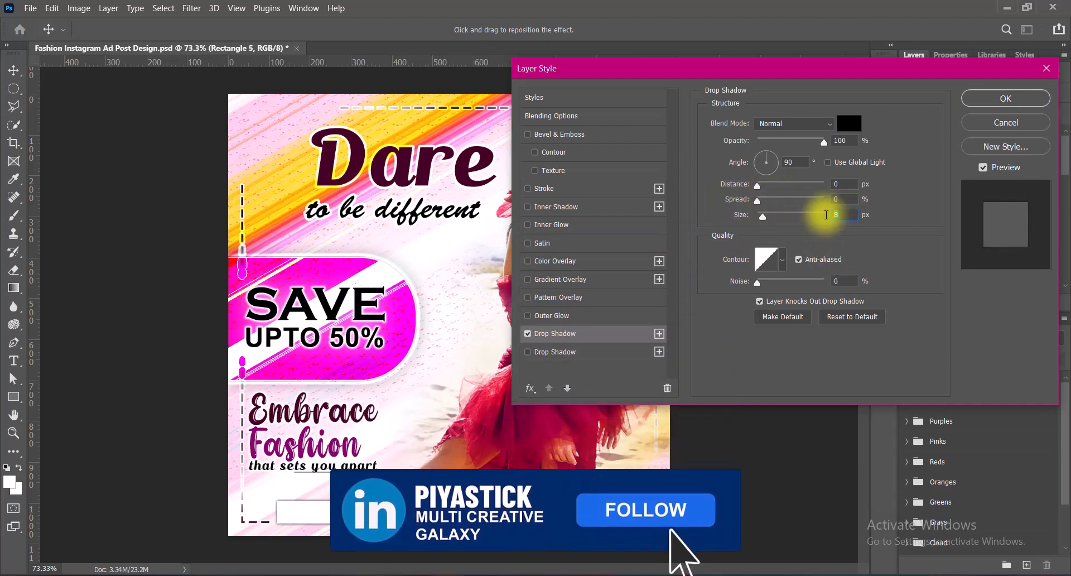
pyautogui.write('9')
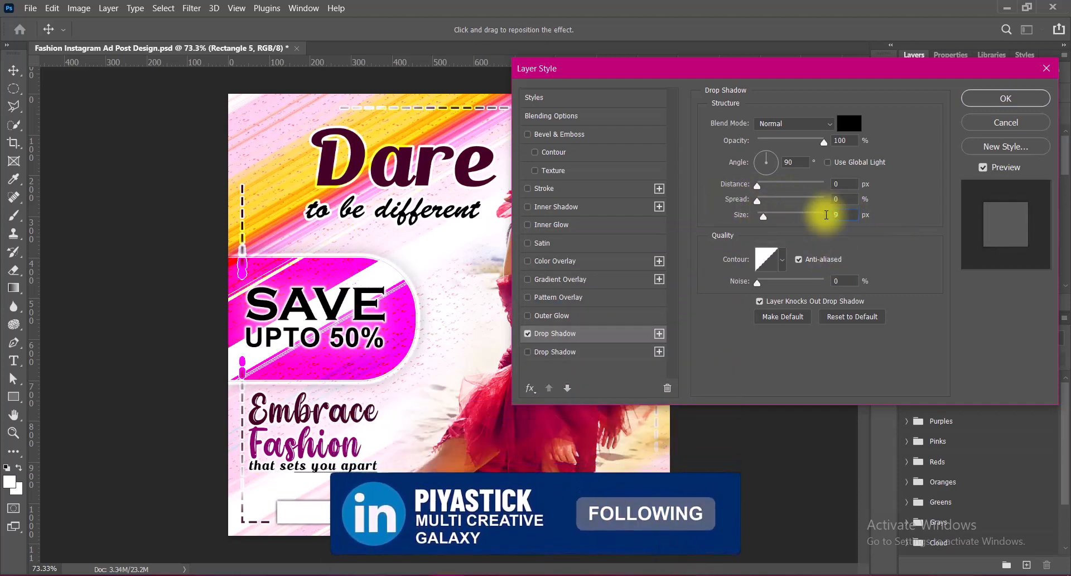
pyautogui.moveTo(849, 199); pyautogui.dragTo(819, 202)
pyautogui.write('9')
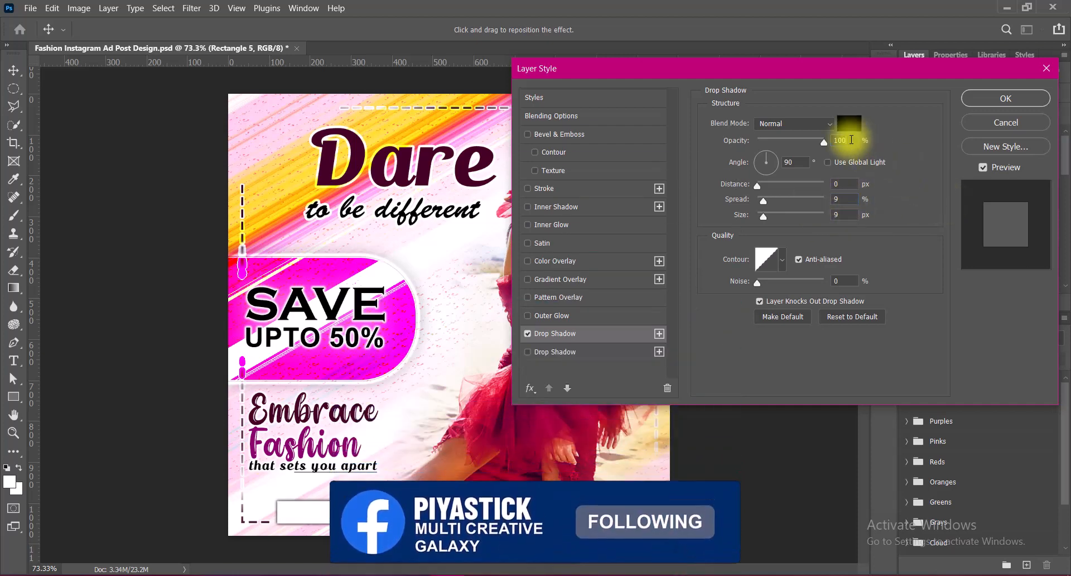
pyautogui.moveTo(824, 142); pyautogui.dragTo(807, 144)
pyautogui.press('Return')
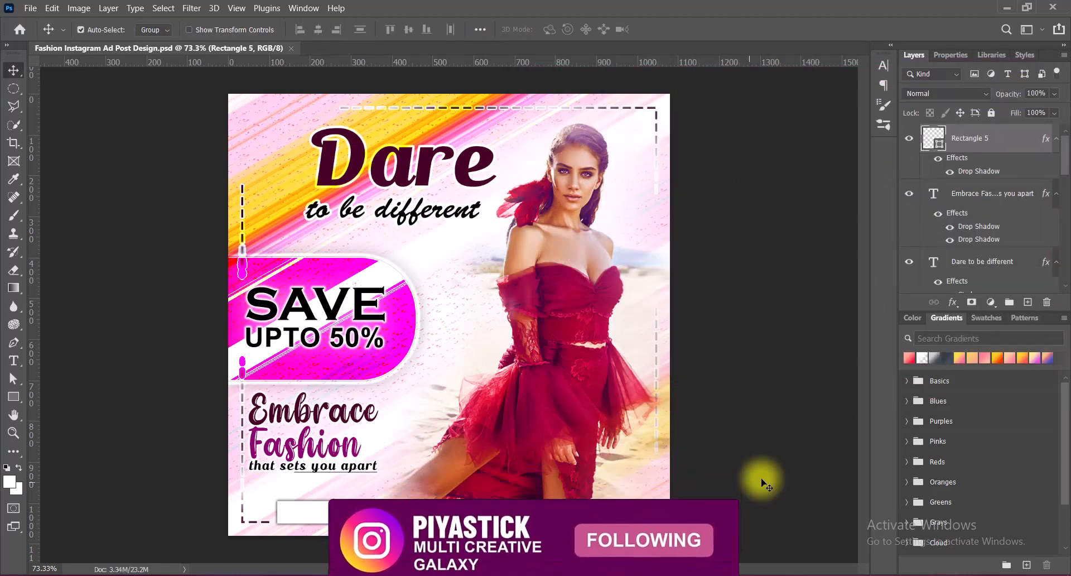
# - Add the text "BUY NOW" in the New Amsterdam font on a new layer over the white rectangle
pyautogui.click(1028, 302)
pyautogui.click(22, 360)
pyautogui.click(47, 362)
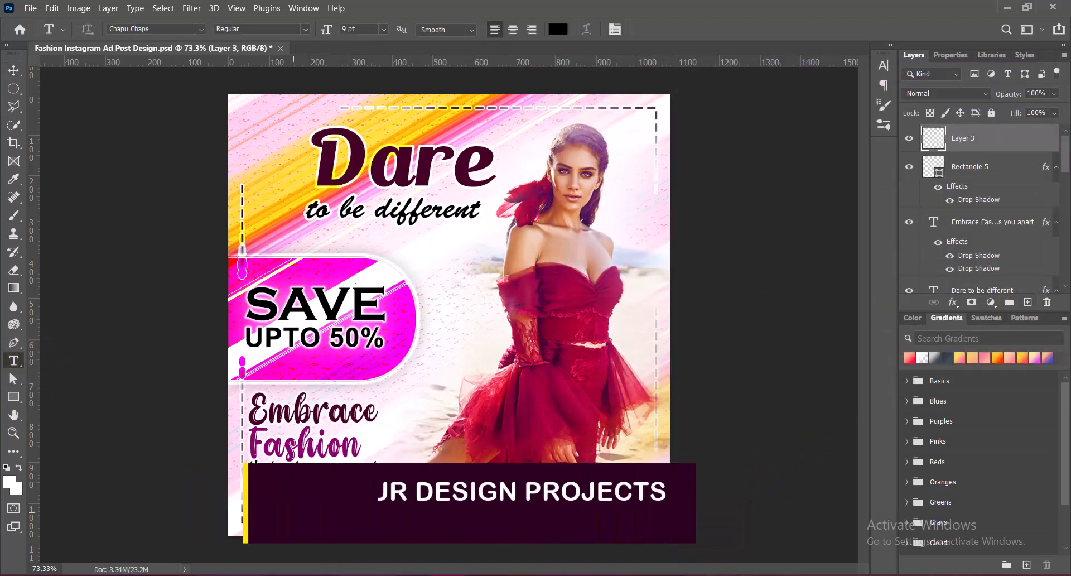
pyautogui.click(296, 512)
pyautogui.click(202, 28)
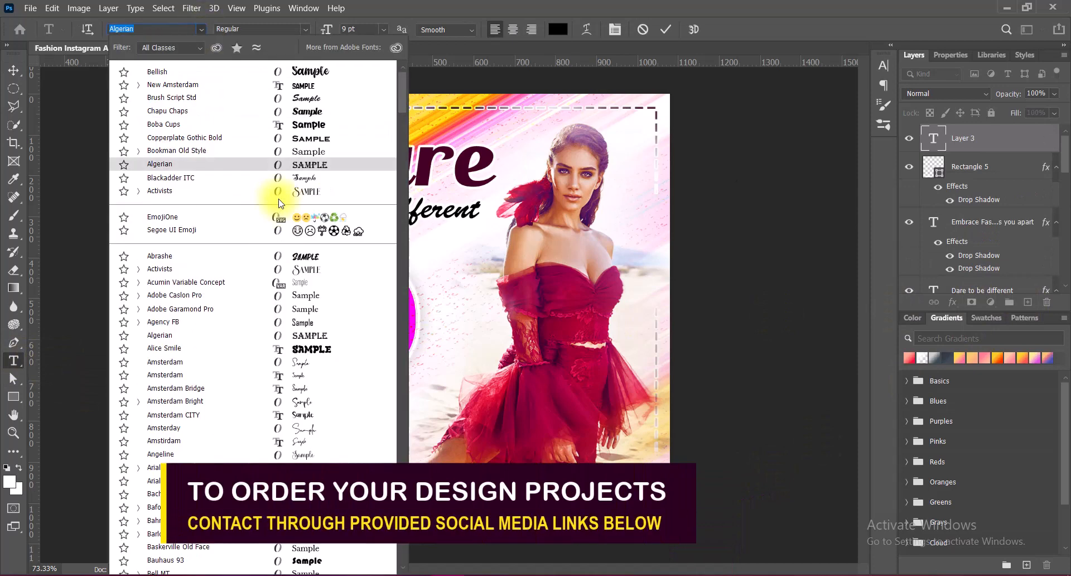
pyautogui.click(300, 86)
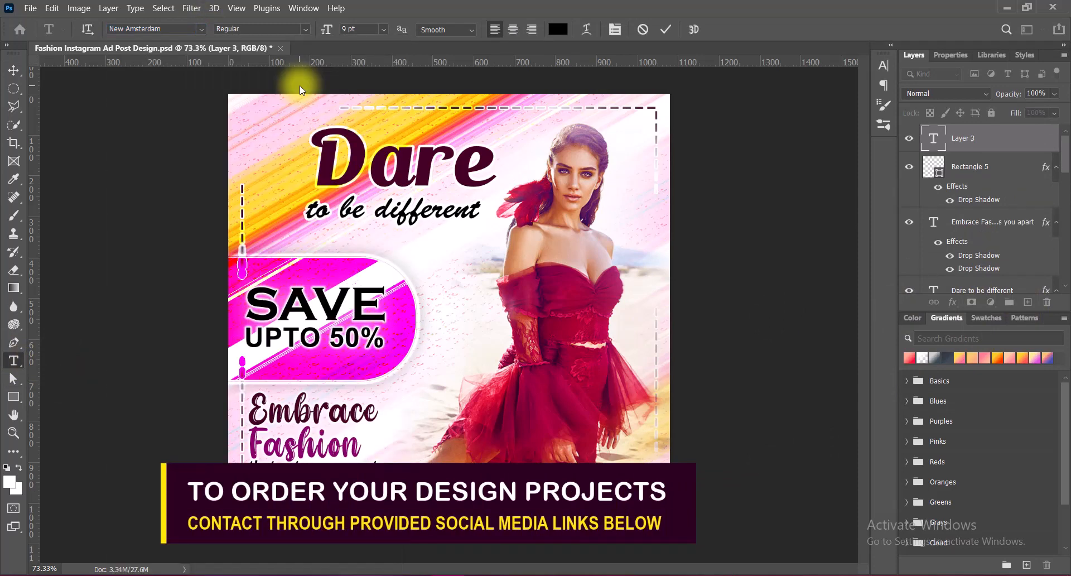
pyautogui.click(884, 65)
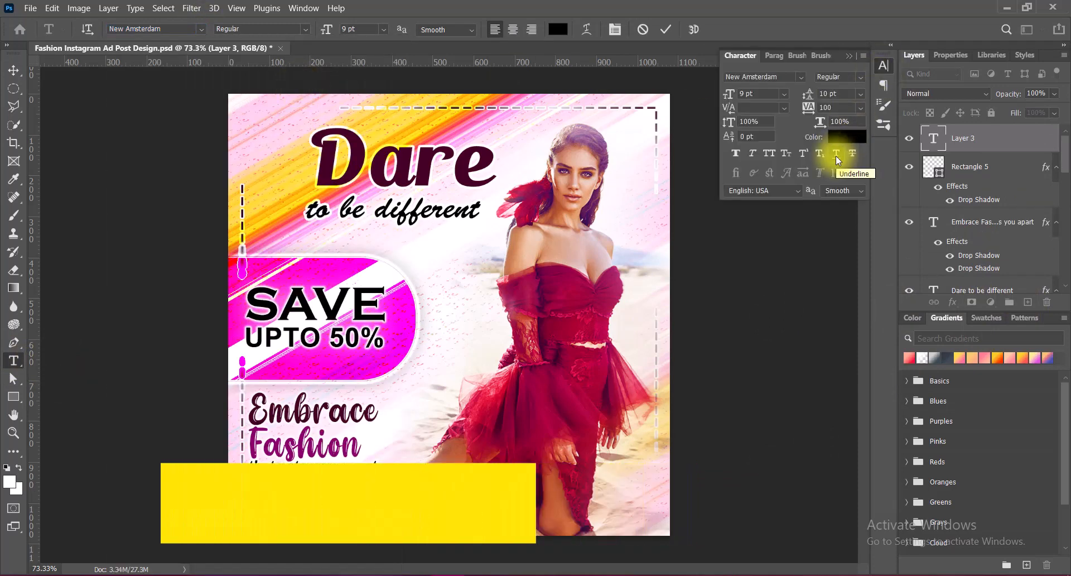
pyautogui.click(848, 56)
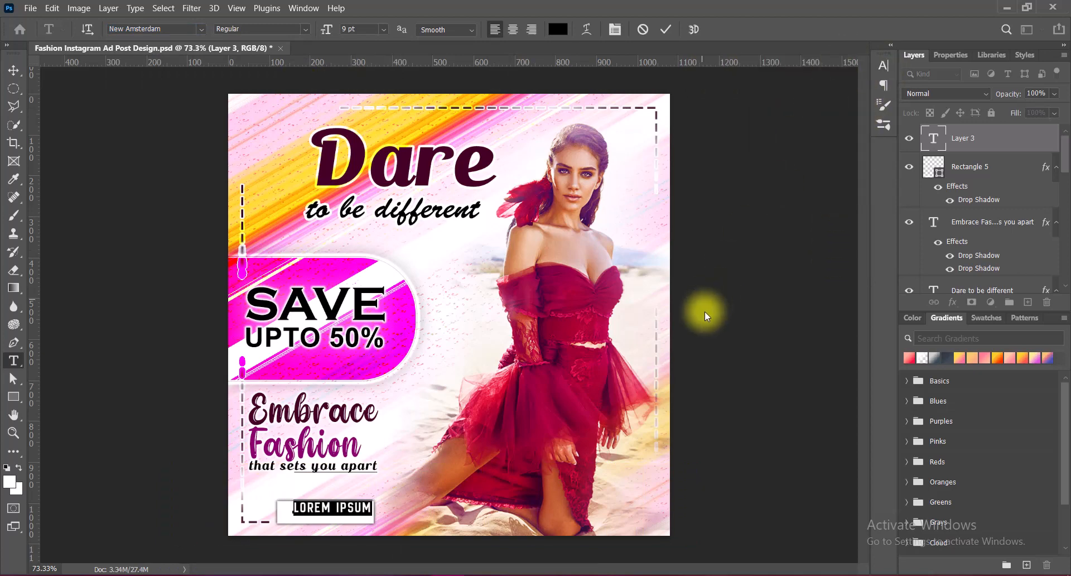
pyautogui.write('W')
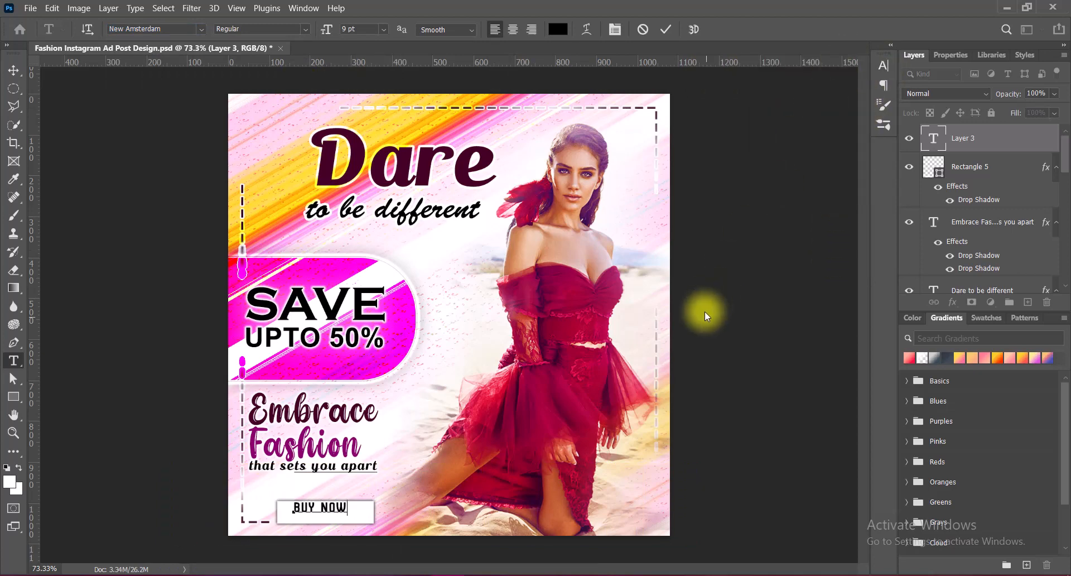
# - Format "BUY NOW" with tracking 100, Strong anti-aliasing and a 12 pt size, and commit the text
pyautogui.click(884, 66)
pyautogui.click(862, 107)
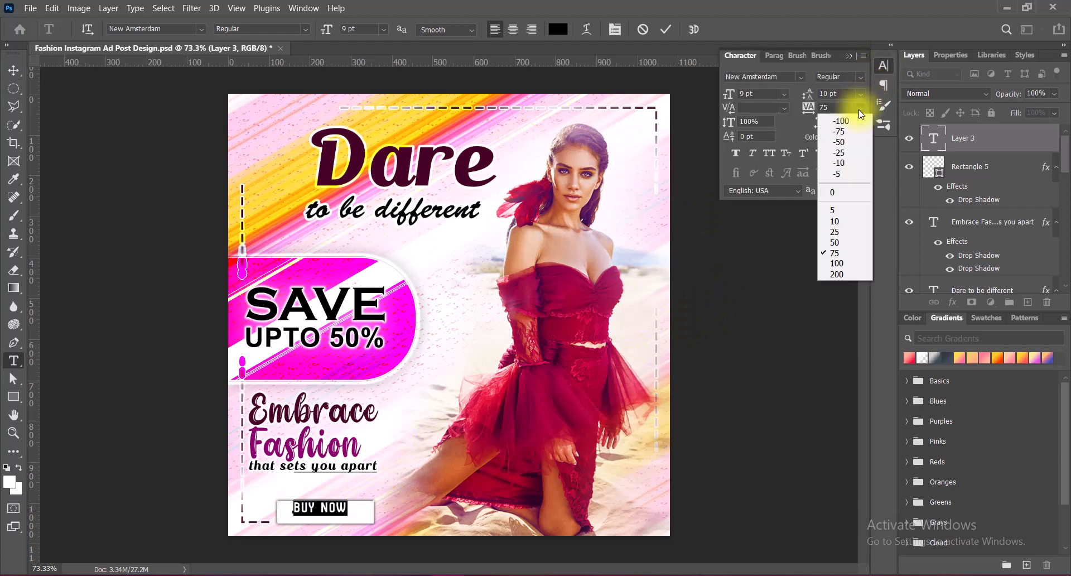
pyautogui.click(831, 255)
pyautogui.click(862, 107)
pyautogui.click(827, 263)
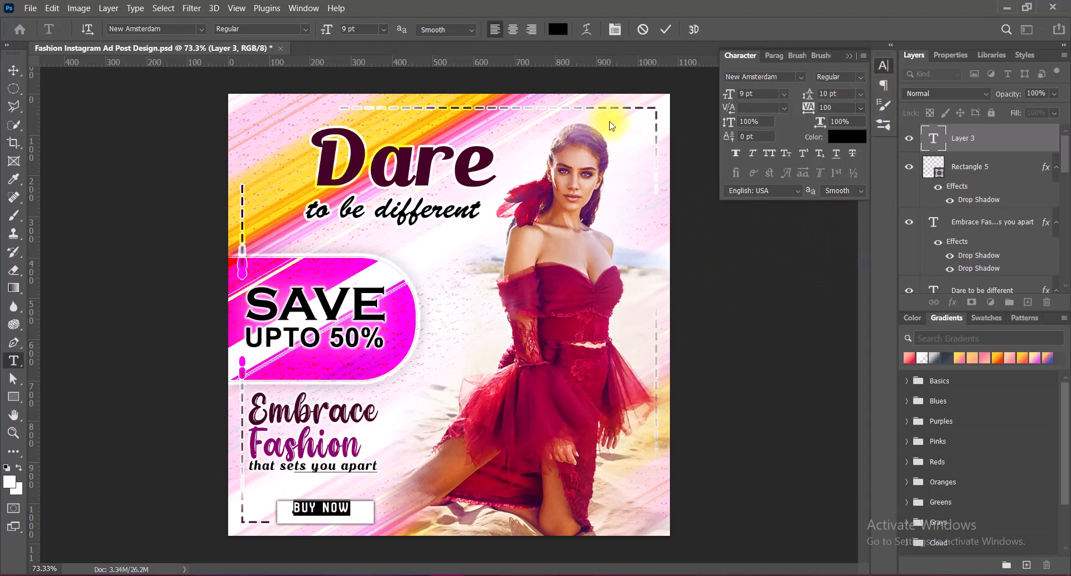
pyautogui.click(446, 29)
pyautogui.click(435, 72)
pyautogui.click(383, 29)
pyautogui.click(368, 115)
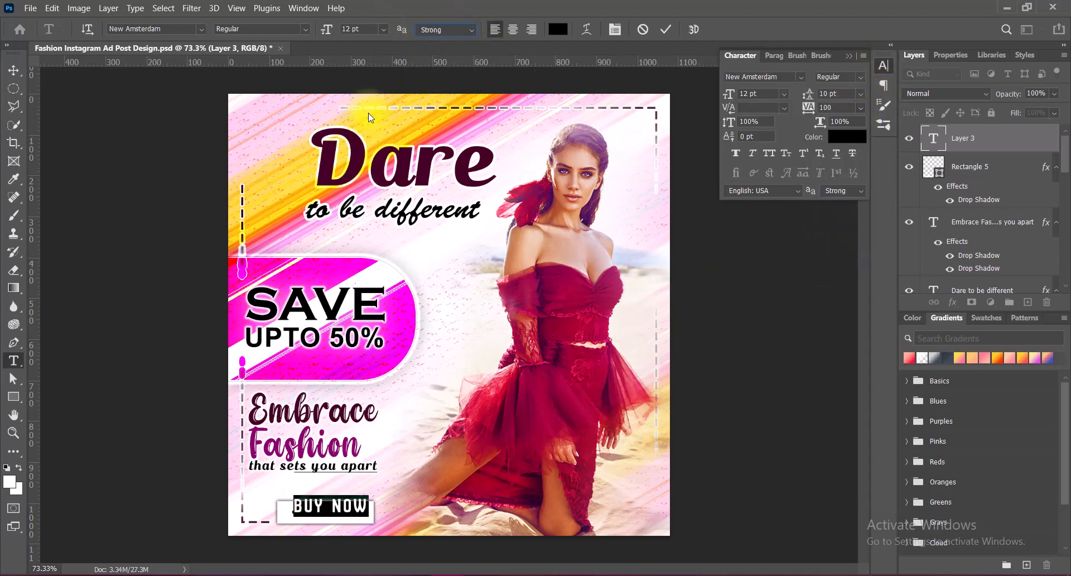
pyautogui.click(666, 29)
# - Reduce the "BUY NOW" text size to 10 pt and centre the text inside the white rectangle
pyautogui.click(292, 510)
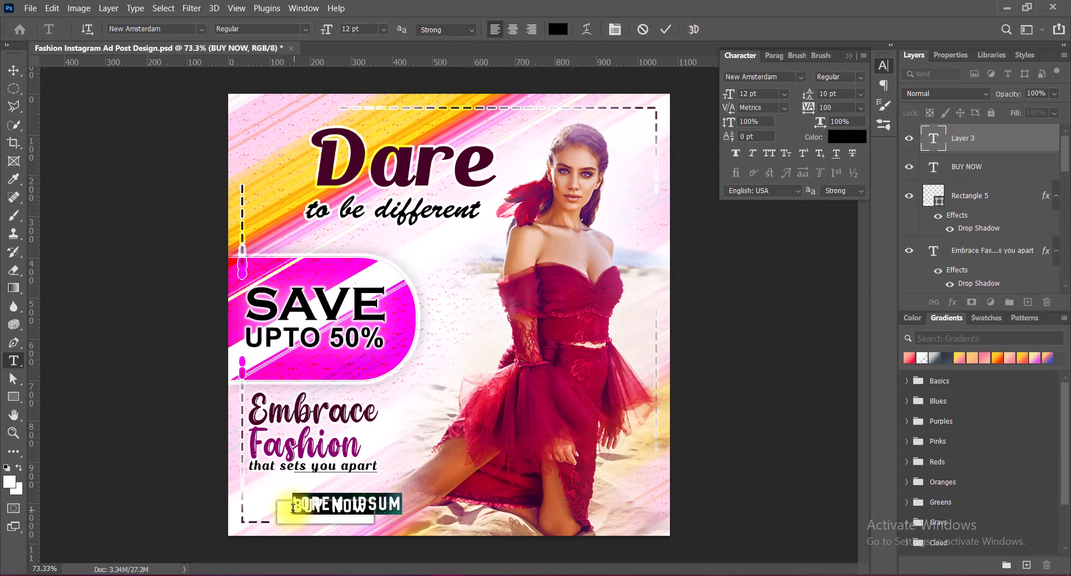
pyautogui.click(643, 30)
pyautogui.moveTo(296, 509); pyautogui.dragTo(396, 509)
pyautogui.click(383, 29)
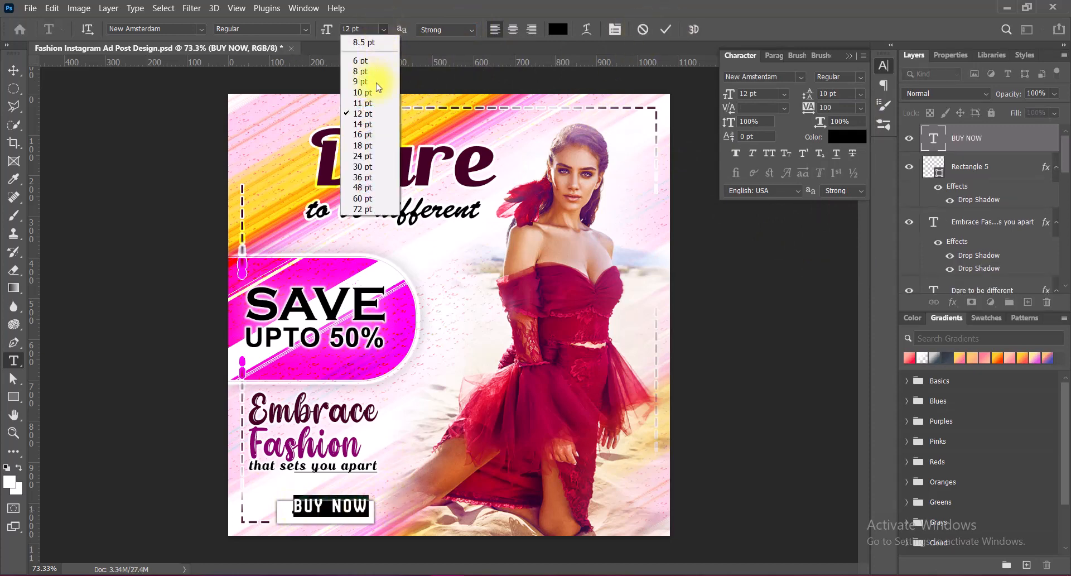
pyautogui.click(377, 97)
pyautogui.click(666, 29)
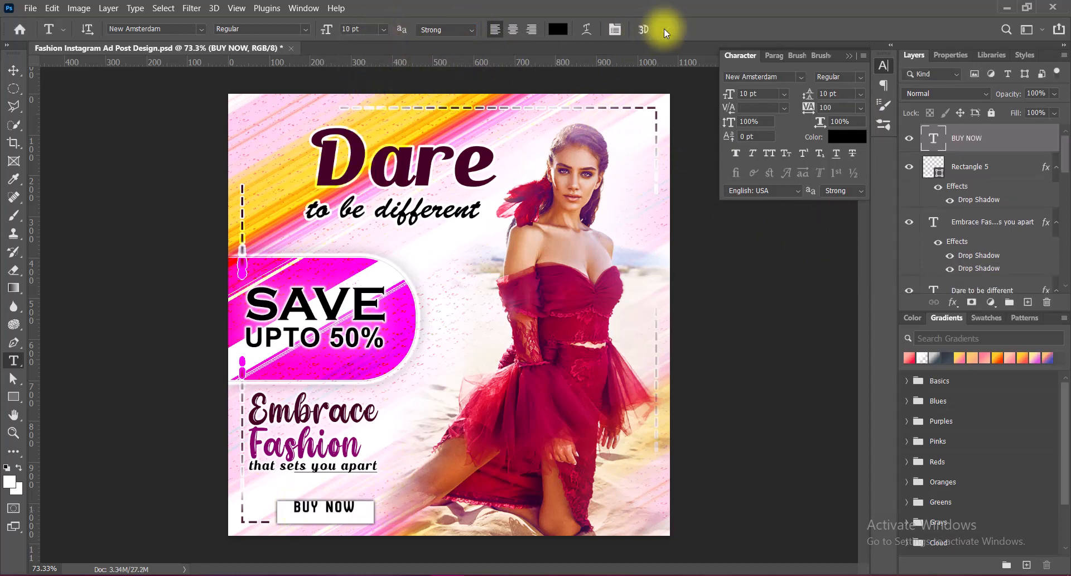
pyautogui.click(13, 71)
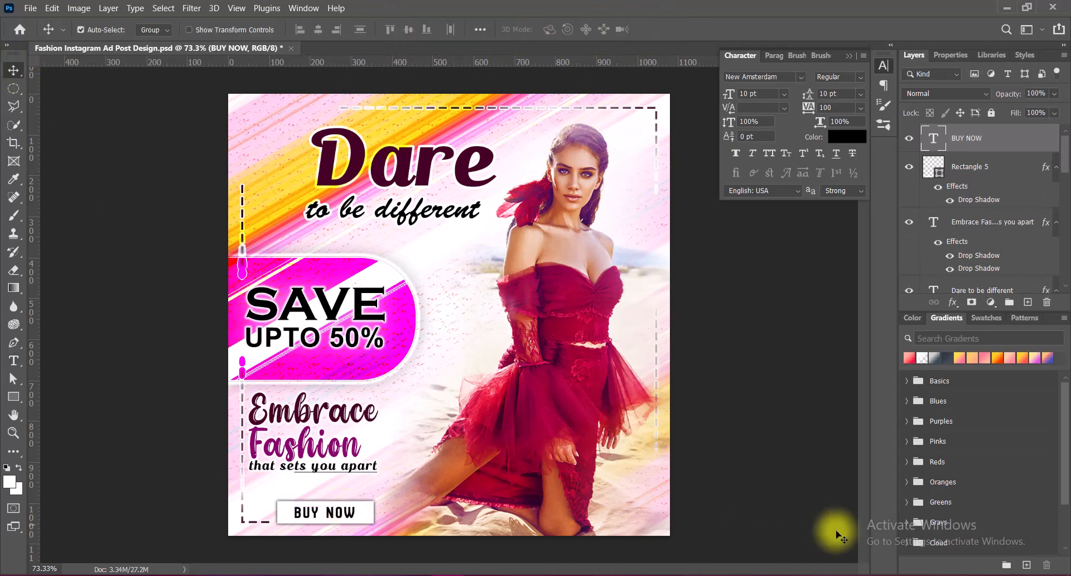
# - Set the "BUY NOW" tracking to 200, recentre the text in its rectangle and save the document
pyautogui.doubleClick(346, 512)
pyautogui.click(860, 107)
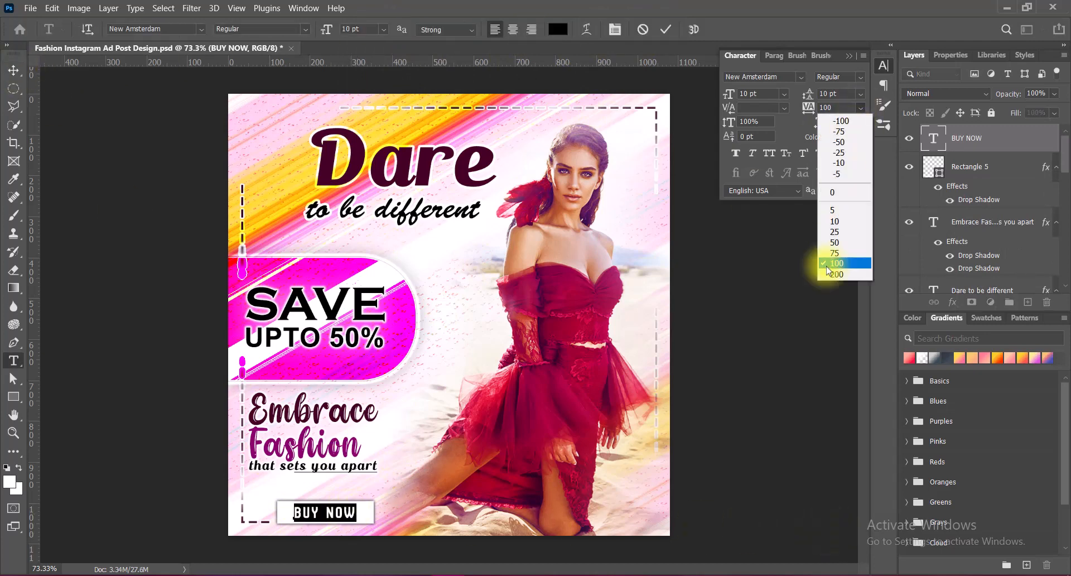
pyautogui.click(831, 279)
pyautogui.click(665, 29)
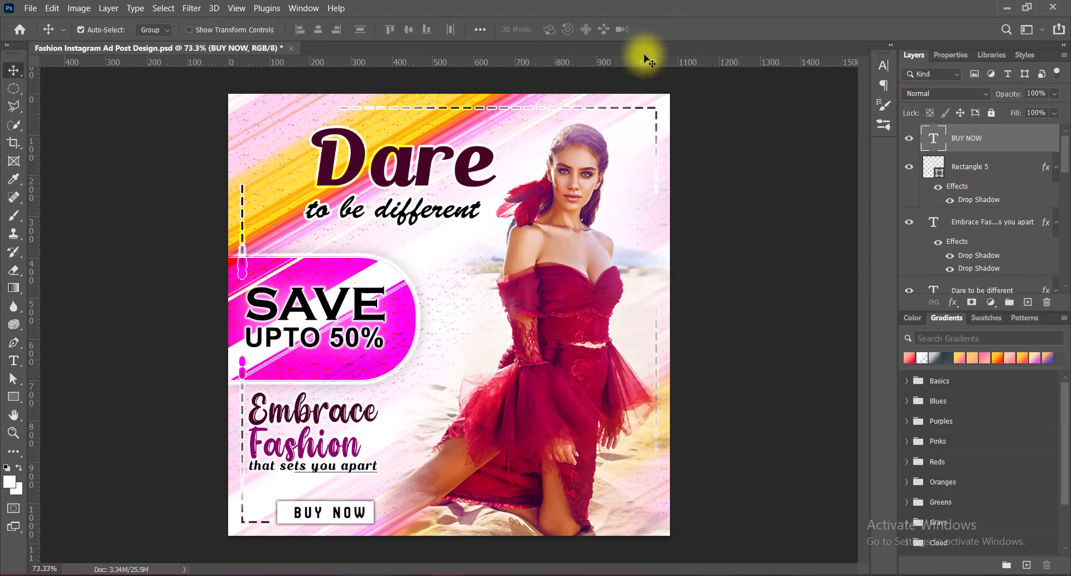
pyautogui.moveTo(359, 513); pyautogui.dragTo(351, 513)
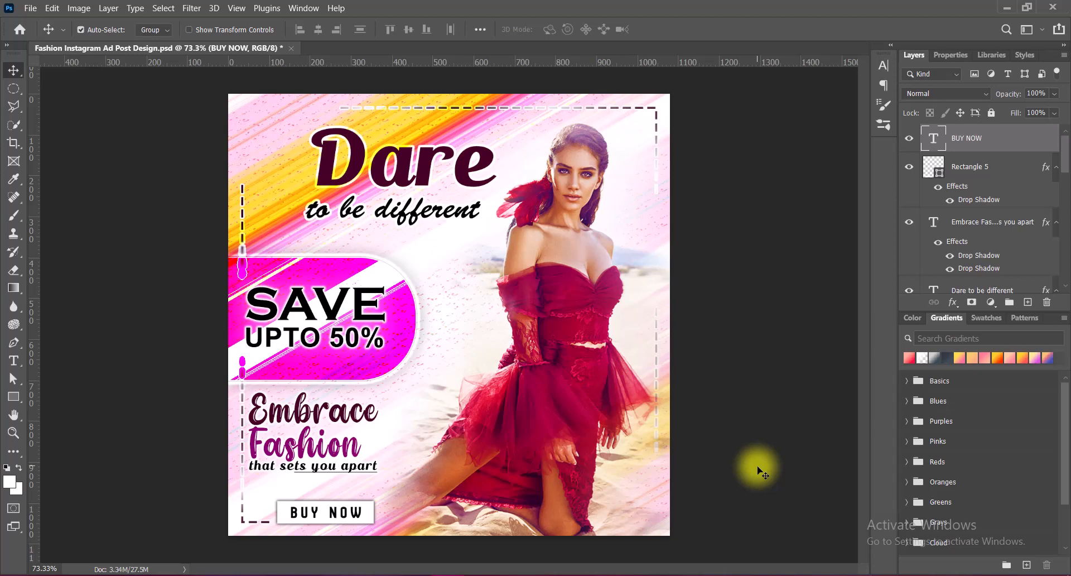
pyautogui.click(772, 454)
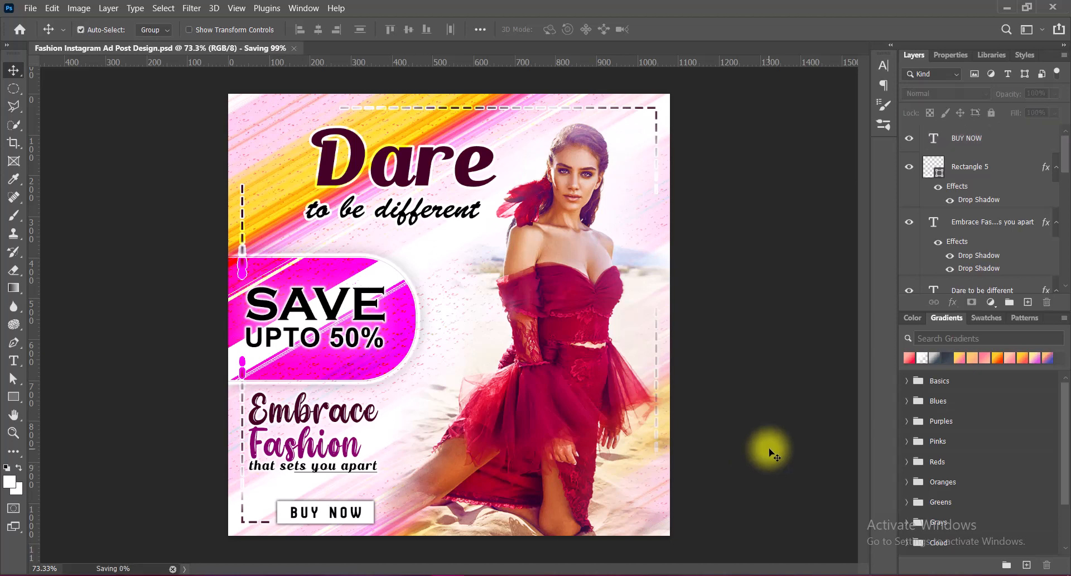
# - Create a new layer and set the Type tool to Arial Narrow Bold, 6 pt, with Smooth anti-aliasing
pyautogui.click(1027, 302)
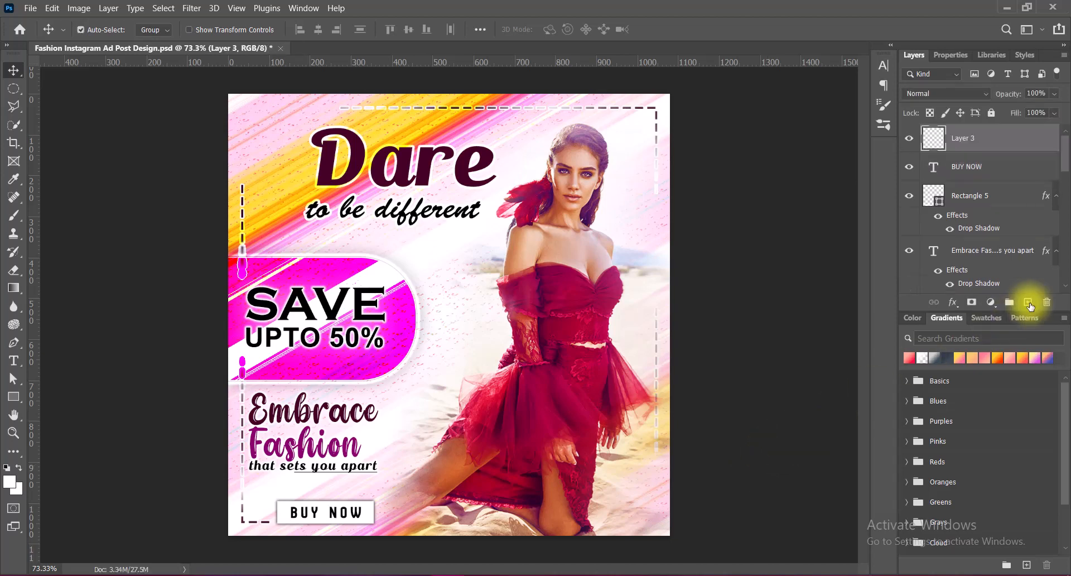
pyautogui.click(13, 361)
pyautogui.click(201, 29)
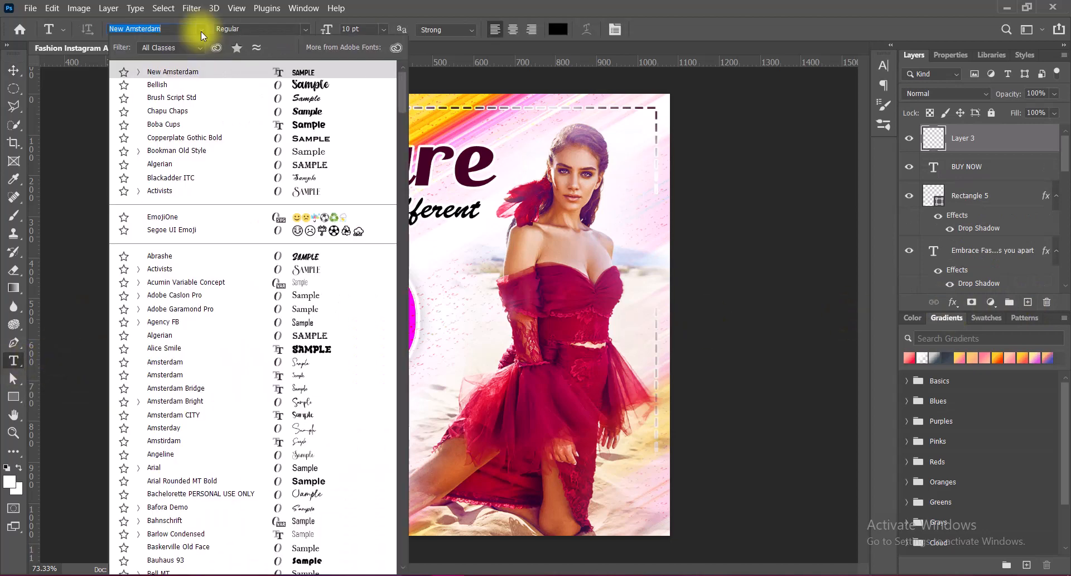
pyautogui.press('Down')
pyautogui.press('Escape')
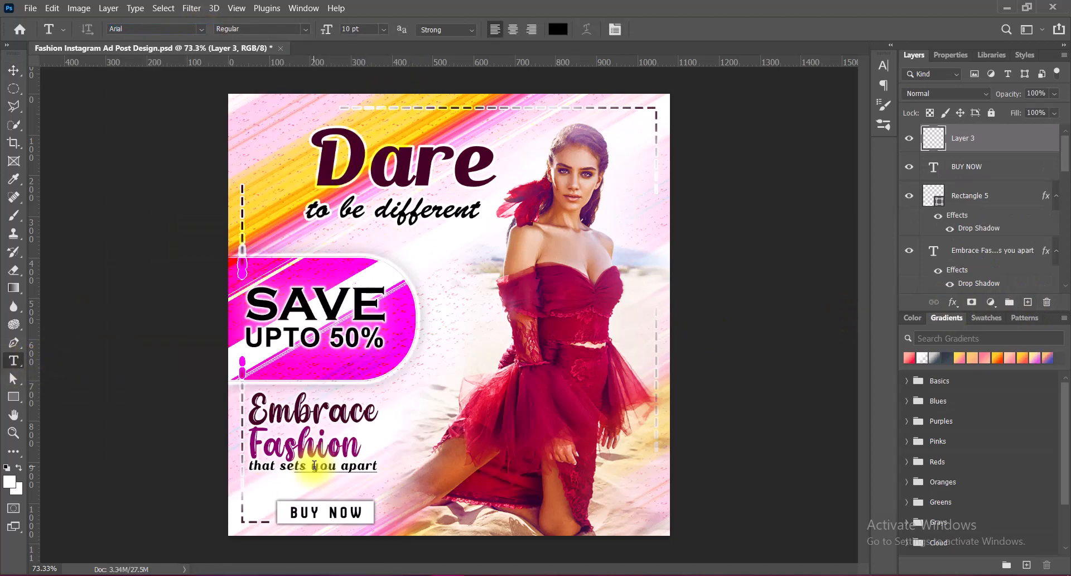
pyautogui.click(306, 30)
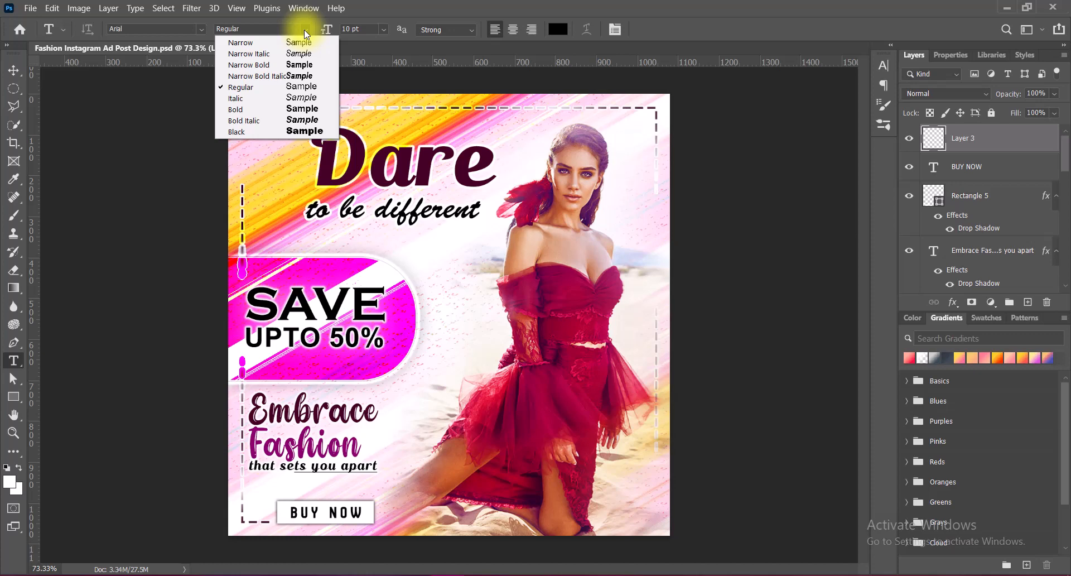
pyautogui.click(305, 64)
pyautogui.click(446, 29)
pyautogui.click(436, 75)
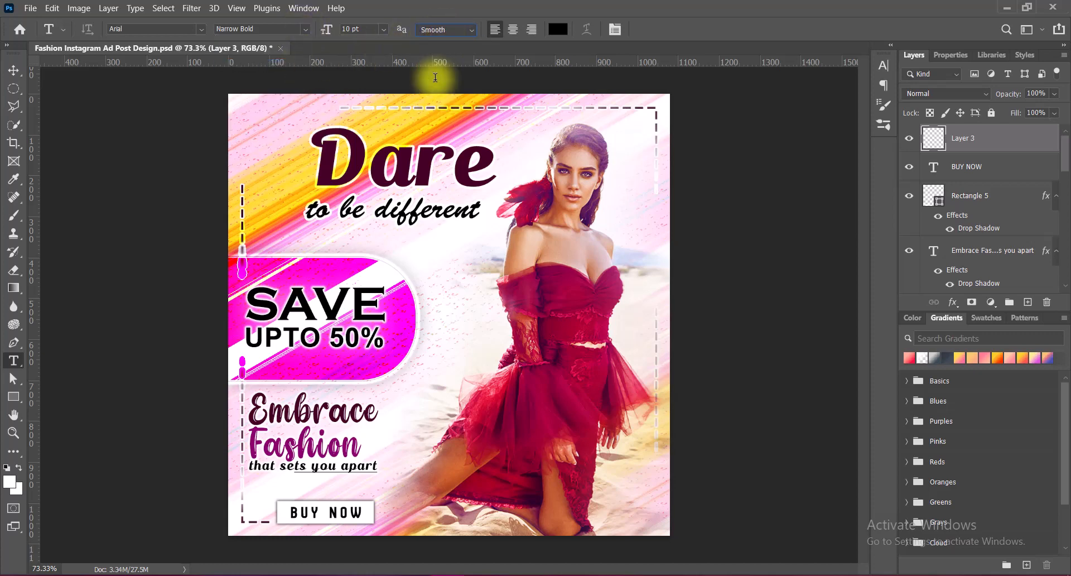
pyautogui.click(383, 29)
pyautogui.click(363, 39)
pyautogui.click(294, 492)
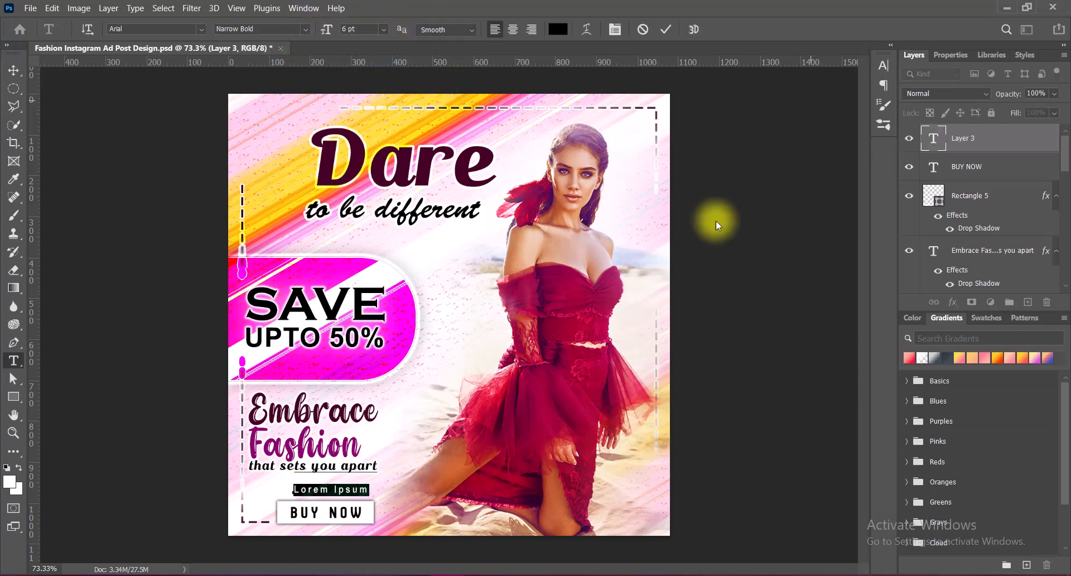
pyautogui.click(884, 66)
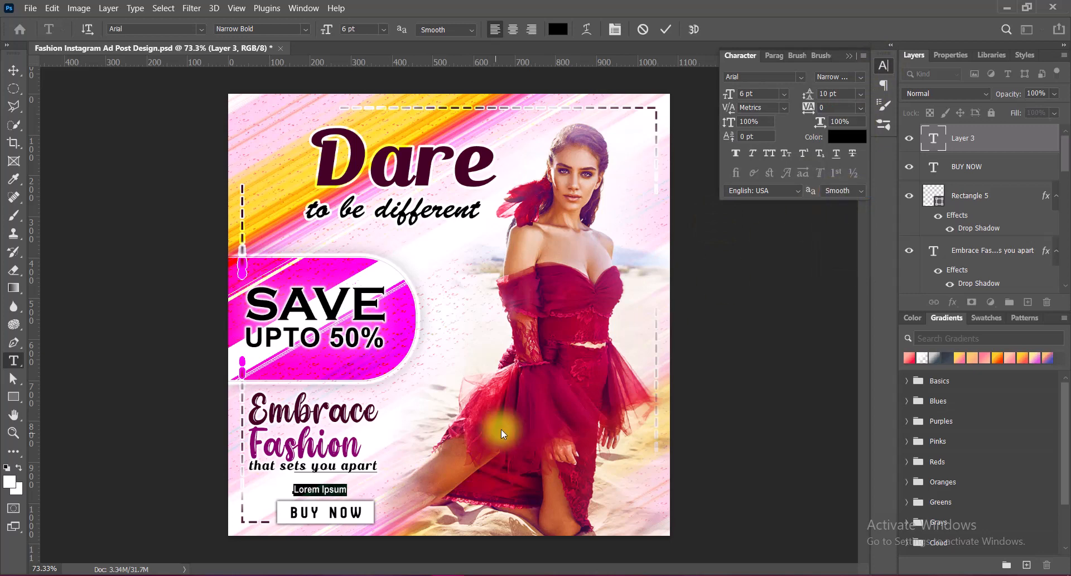
pyautogui.click(849, 55)
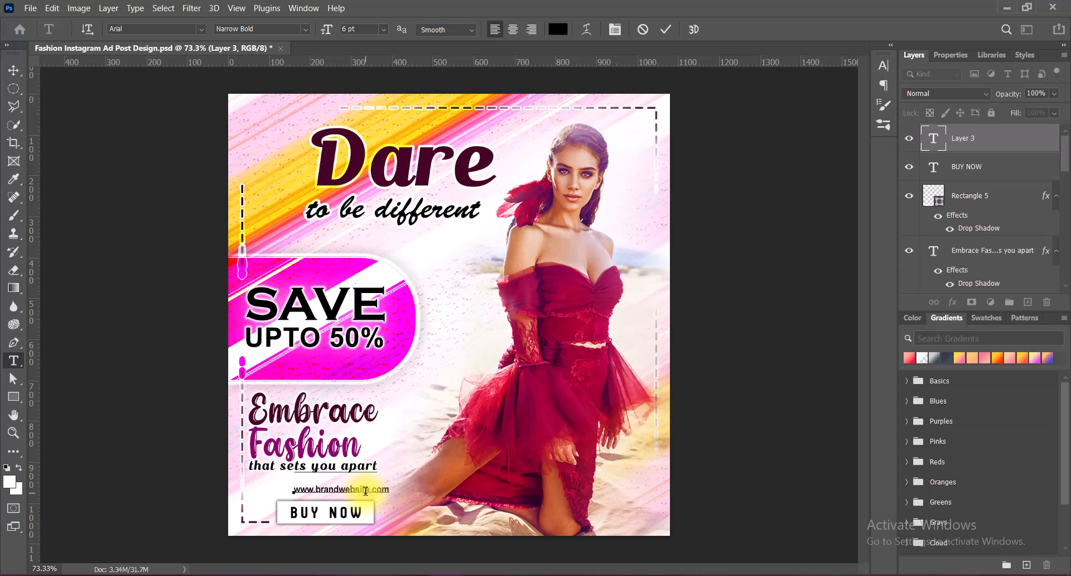
pyautogui.click(666, 29)
pyautogui.click(14, 70)
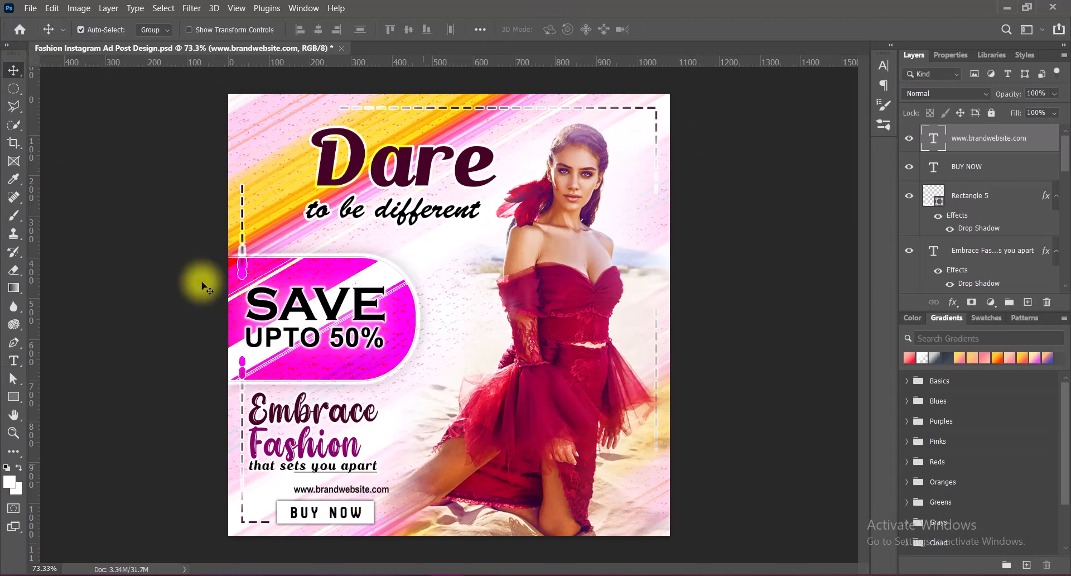
# - Centre the website address above the "BUY NOW" button and nudge the "Embrace Fashion" tagline up 4 px
pyautogui.moveTo(384, 493); pyautogui.dragTo(369, 494)
pyautogui.click(726, 511)
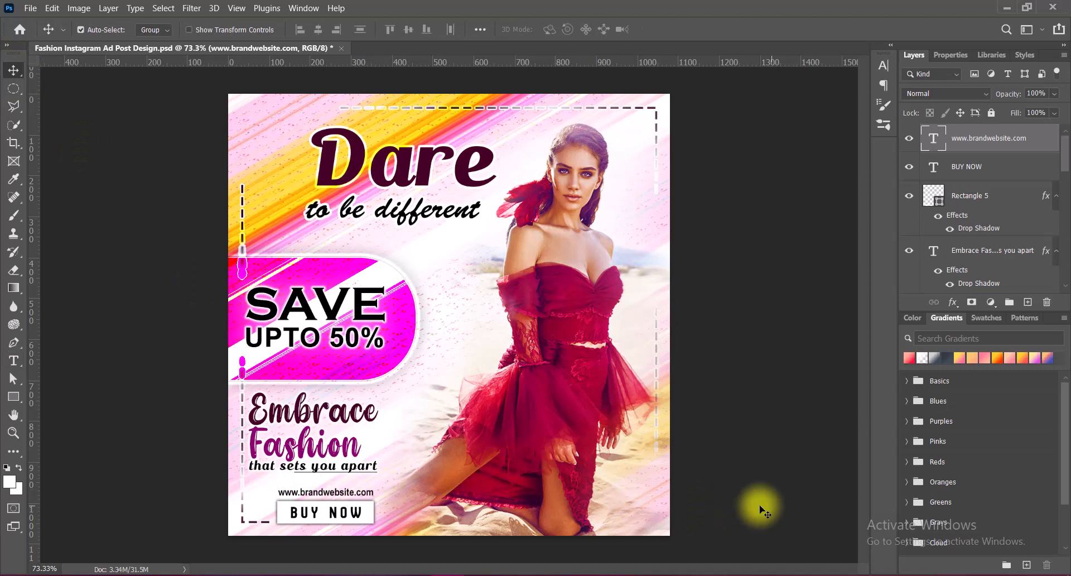
pyautogui.click(355, 423)
pyautogui.press('Up')
pyautogui.press('Up')
pyautogui.press('Up')
pyautogui.press('Up')
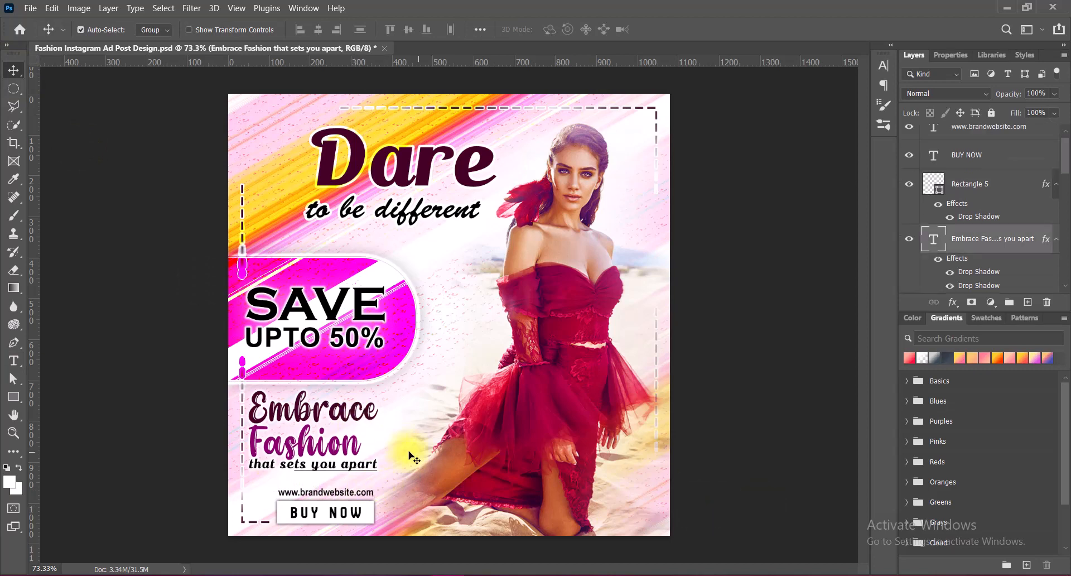
# - Add a white 3 px outside stroke to the website address, with Hard Mix blending and 75% opacity
pyautogui.click(359, 495)
pyautogui.rightClick(982, 134)
pyautogui.click(959, 140)
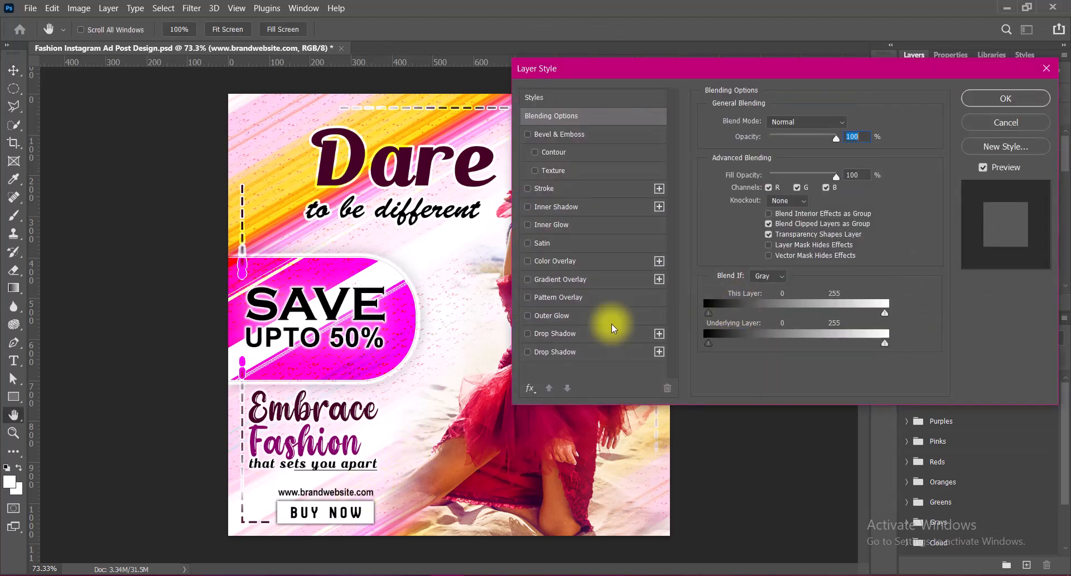
pyautogui.click(528, 189)
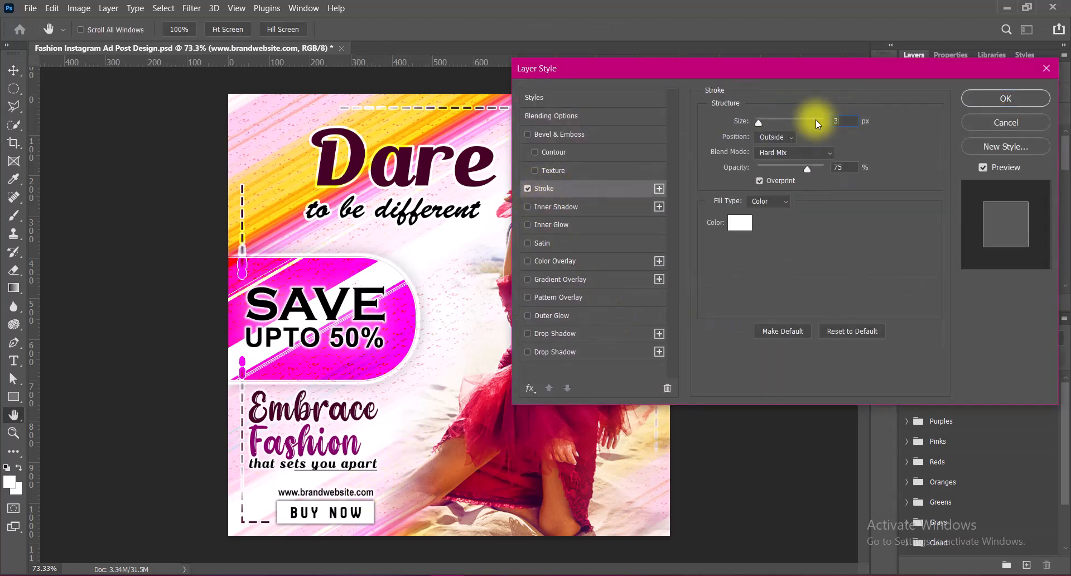
pyautogui.click(1016, 99)
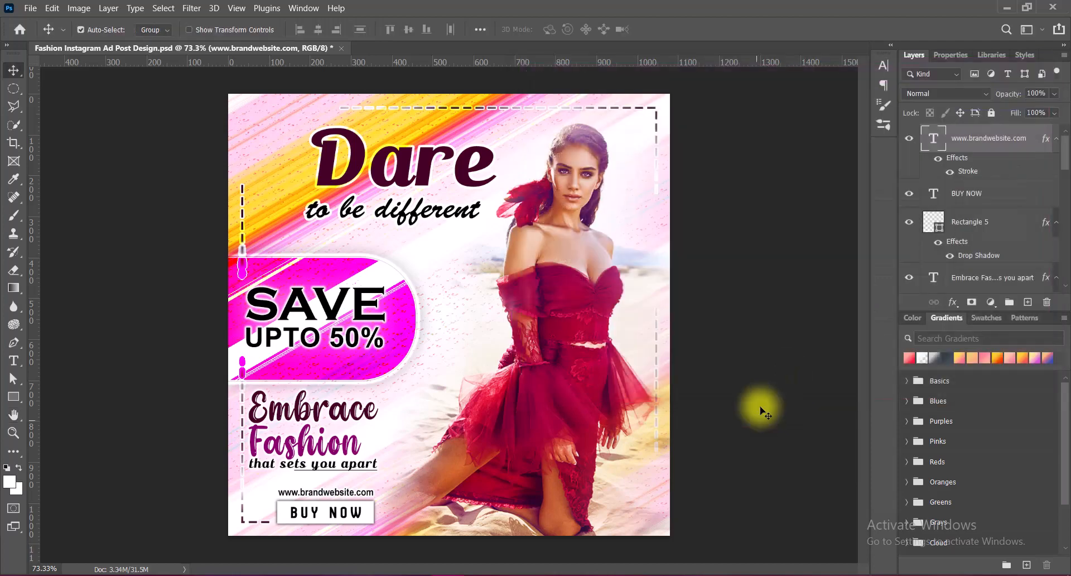
pyautogui.click(728, 459)
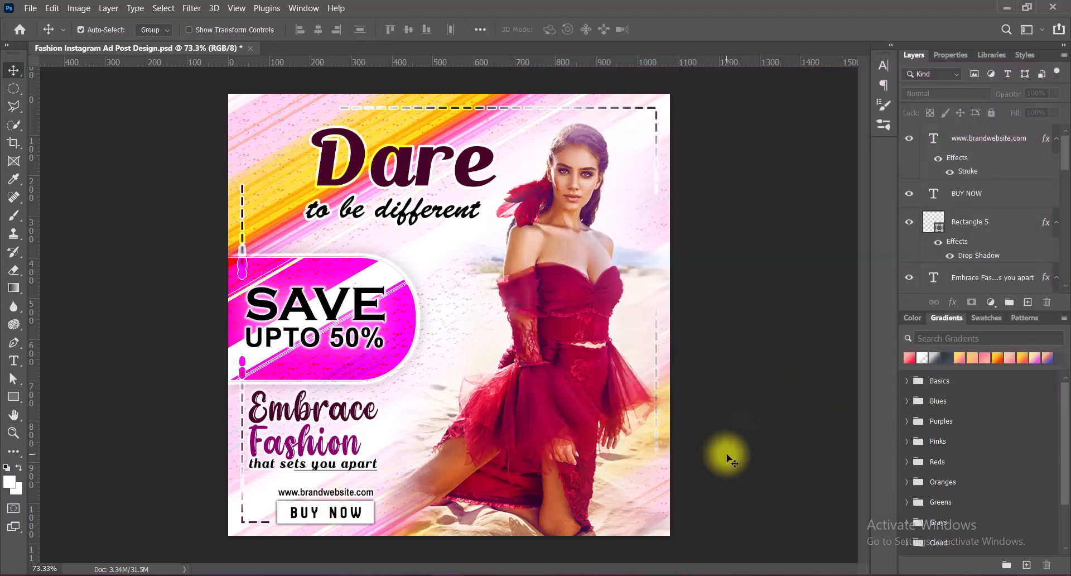
# - Paste the PMC GALAXY logo group into the post's upper-left corner and recolour its text to black (#000000)
pyautogui.hotkey('ctrl', 'v')
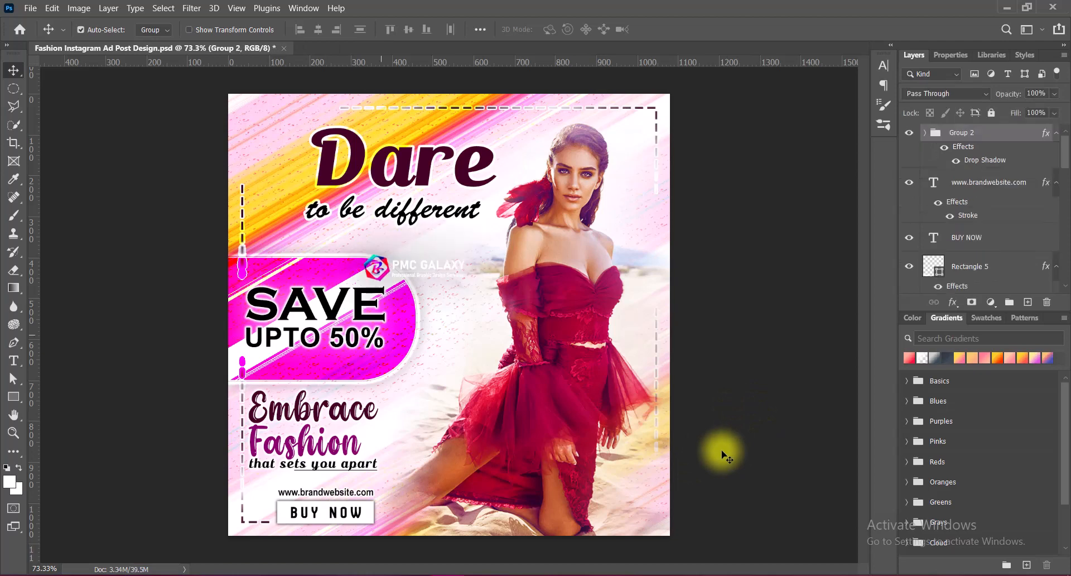
pyautogui.moveTo(432, 242); pyautogui.dragTo(313, 115)
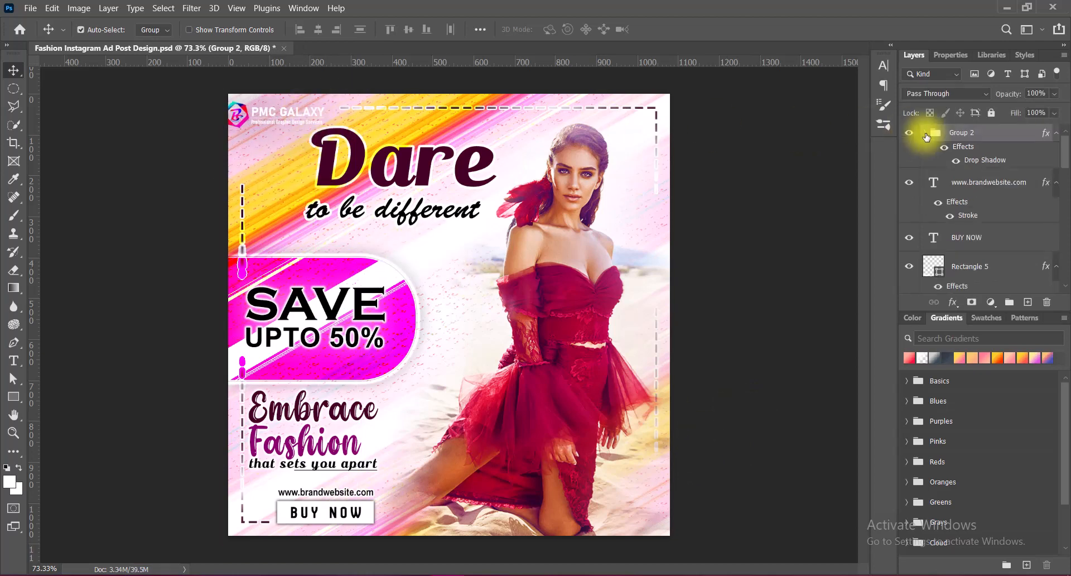
pyautogui.click(936, 142)
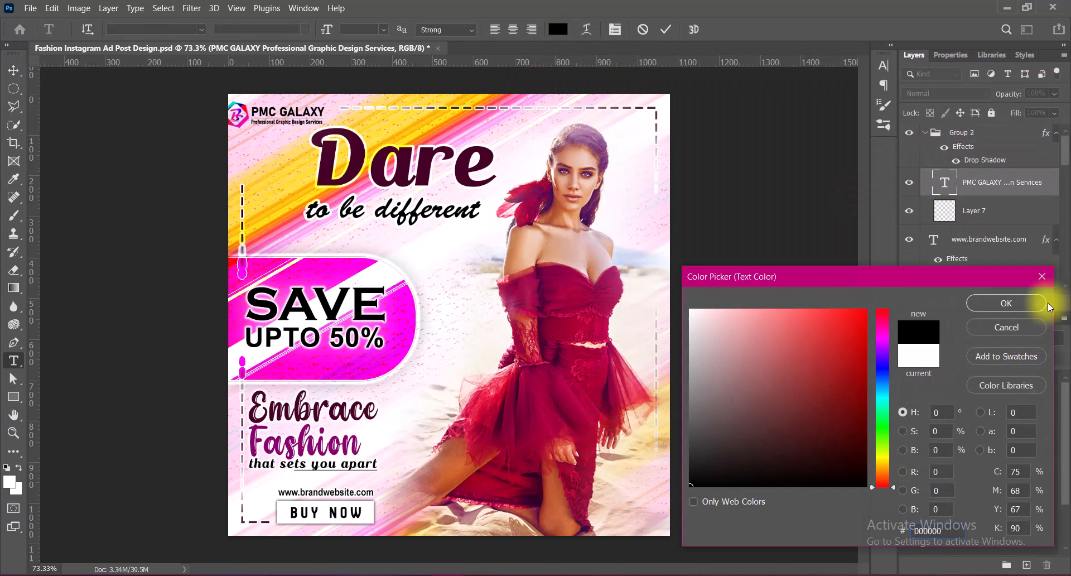
pyautogui.click(1044, 304)
# - Move the whole logo group slightly inward from the canvas corner and scale it down to clear the dashed frame
pyautogui.click(962, 132)
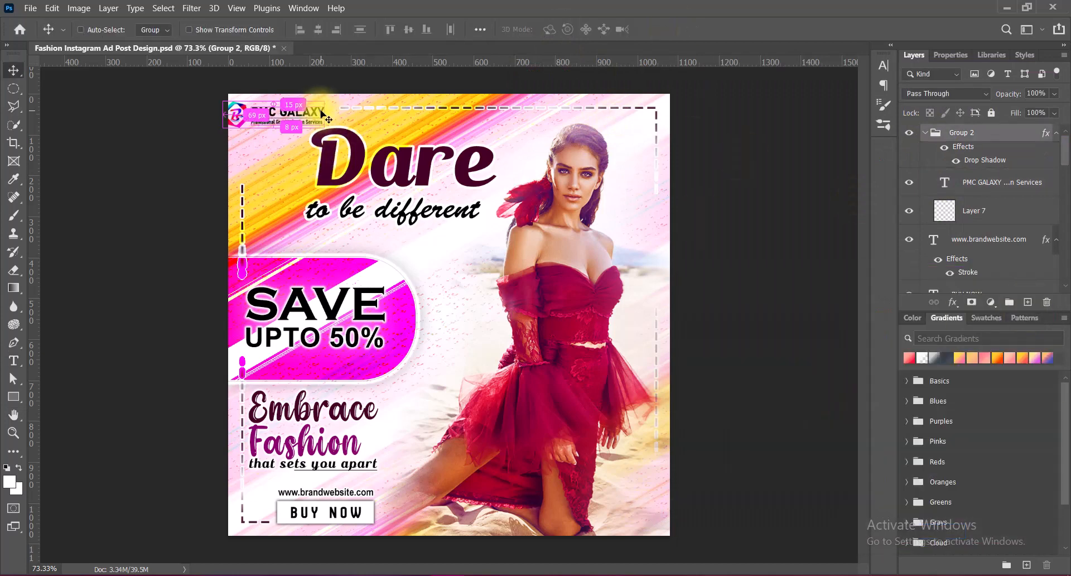
pyautogui.hotkey('ctrl', 't')
pyautogui.press('Return')
pyautogui.hotkey('ctrl', 't')
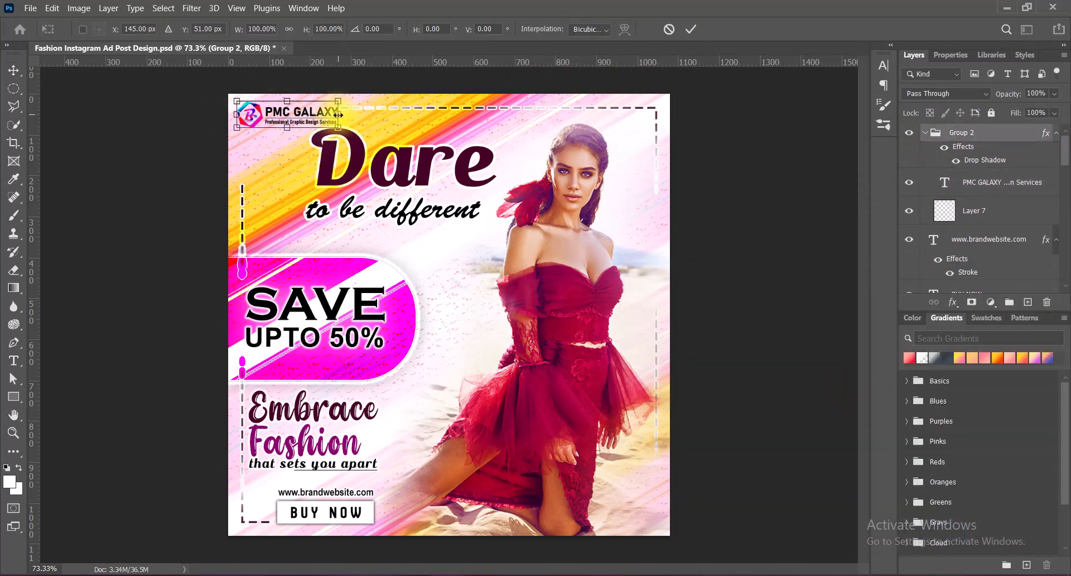
pyautogui.moveTo(338, 114); pyautogui.dragTo(253, 116)
pyautogui.press('Return')
# - Shift the "Dare to be different" headline 20 px down and 14 px left
pyautogui.click(427, 169)
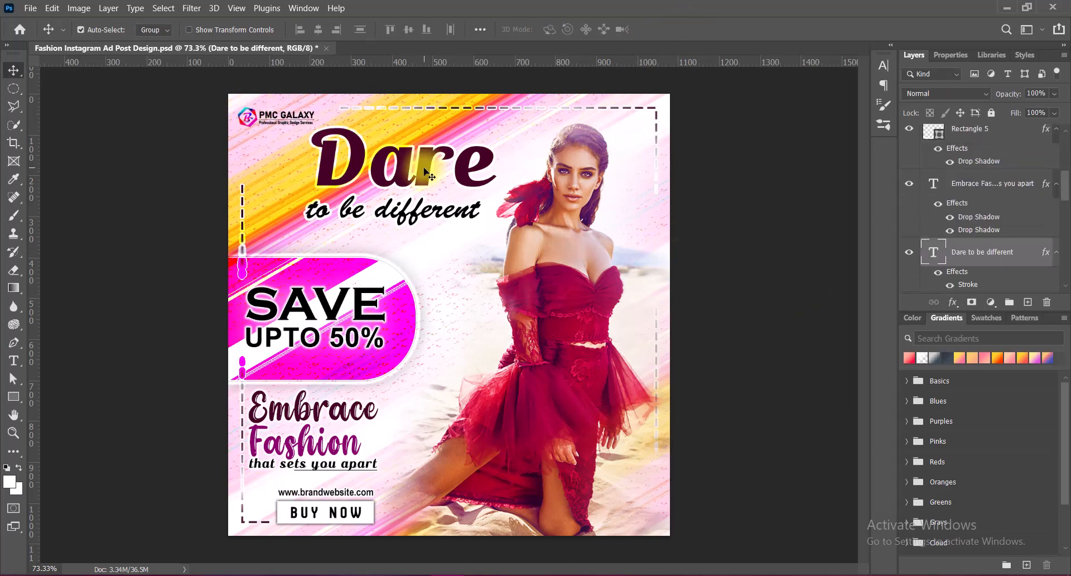
pyautogui.hotkey('shift', 'Down')
pyautogui.hotkey('shift', 'Down')
pyautogui.hotkey('shift', 'Left')
pyautogui.press('Left')
pyautogui.press('Left')
pyautogui.press('Left')
pyautogui.press('Left')
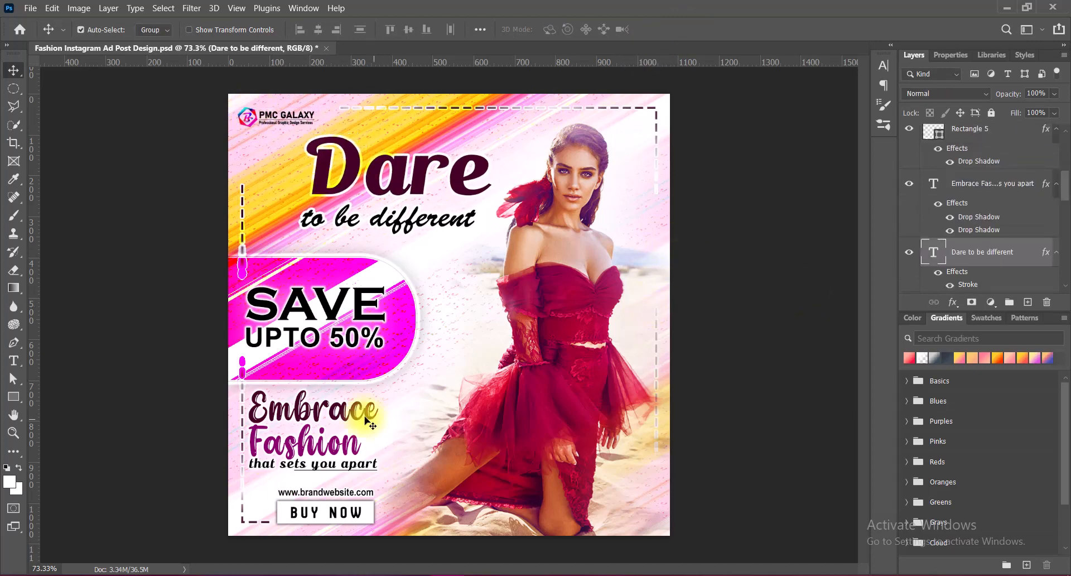
# - Shift the "Embrace Fashion that sets you apart" tagline 20 px right
pyautogui.click(366, 418)
pyautogui.press('Right')
pyautogui.press('Right')
pyautogui.press('Right')
pyautogui.press('Right')
pyautogui.press('Right')
pyautogui.press('Right')
pyautogui.press('Right')
pyautogui.press('Right')
pyautogui.press('Right')
pyautogui.press('Right')
pyautogui.press('Right')
pyautogui.press('Right')
pyautogui.press('Right')
pyautogui.press('Right')
pyautogui.press('Right')
pyautogui.press('Right')
pyautogui.press('Right')
pyautogui.press('Right')
pyautogui.press('Right')
pyautogui.press('Right')
# - Try the "Dare to be different" headline 6 px further right, and bring it back 5 px left
pyautogui.click(466, 175)
pyautogui.press('Right')
pyautogui.press('Right')
pyautogui.press('Right')
pyautogui.press('Right')
pyautogui.press('Right')
pyautogui.press('Right')
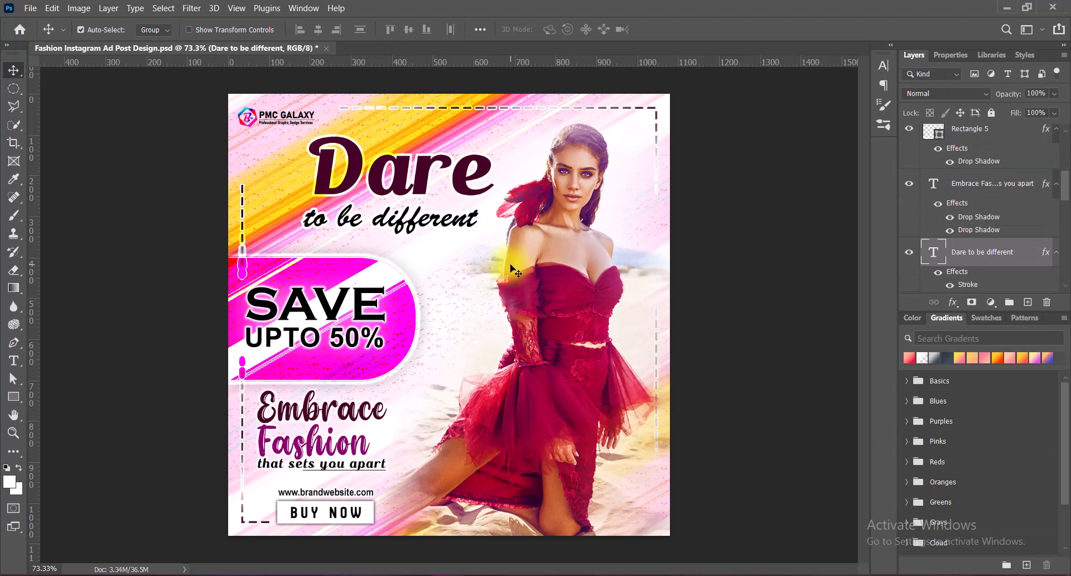
pyautogui.press('Left')
pyautogui.press('Left')
pyautogui.press('Left')
pyautogui.press('Left')
pyautogui.press('Left')
# - Nudge the "Embrace Fashion" tagline 5 px left and deselect it
pyautogui.click(358, 423)
pyautogui.press('Left')
pyautogui.press('Left')
pyautogui.press('Left')
pyautogui.press('Left')
pyautogui.press('Left')
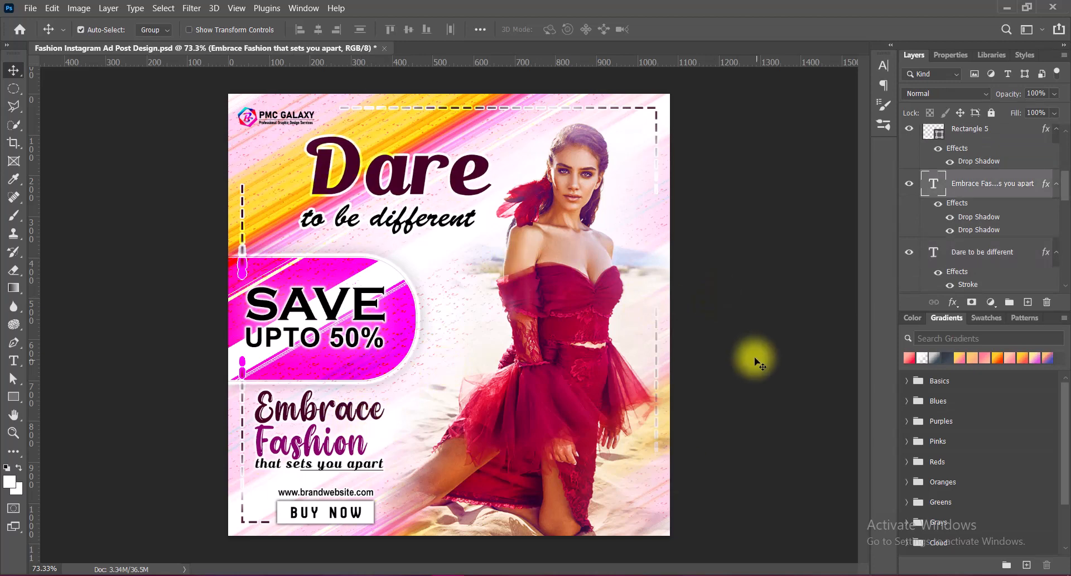
pyautogui.click(752, 362)
# - Add a white 2 px outside stroke to the PMC GALAXY logo text and change the stroke's blend mode
pyautogui.doubleClick(937, 133)
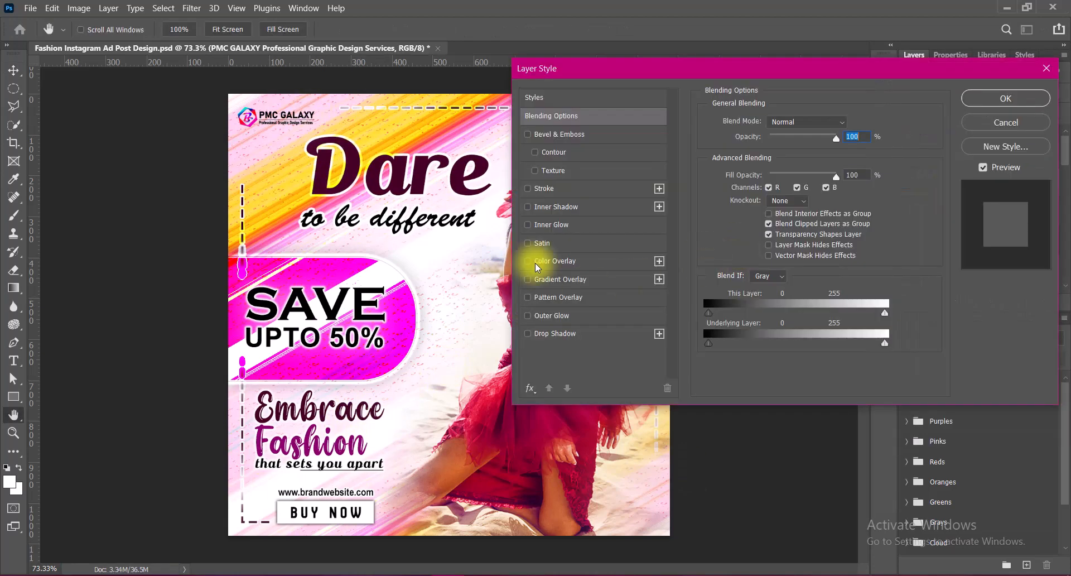
pyautogui.click(544, 188)
pyautogui.write('1')
pyautogui.moveTo(846, 121)
pyautogui.mouseDown()
pyautogui.moveTo(795, 120)
pyautogui.moveTo(806, 120)
pyautogui.mouseUp()
pyautogui.write('2')
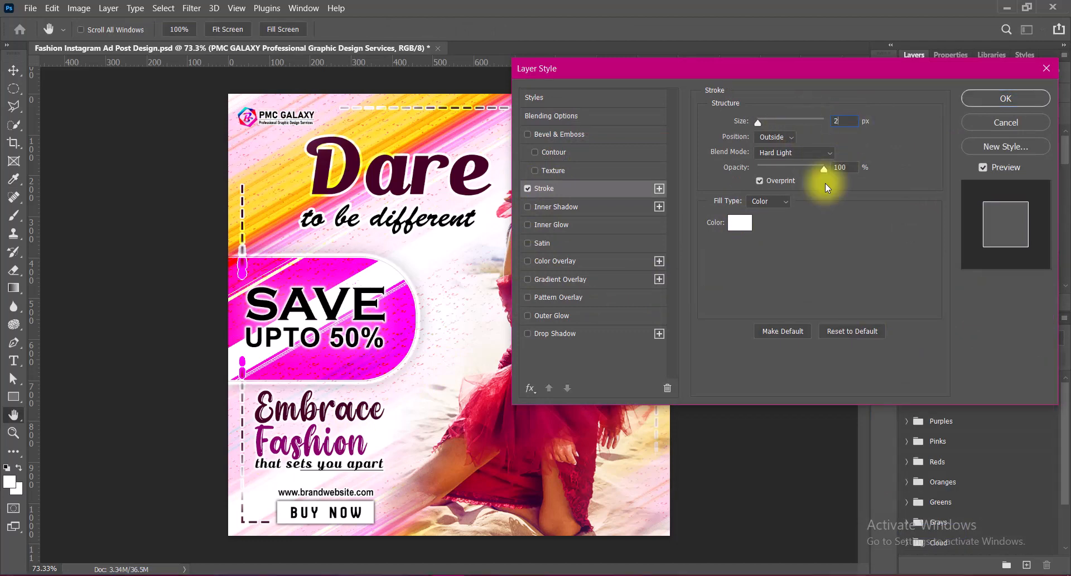
pyautogui.click(815, 153)
pyautogui.click(809, 165)
pyautogui.press('Return')
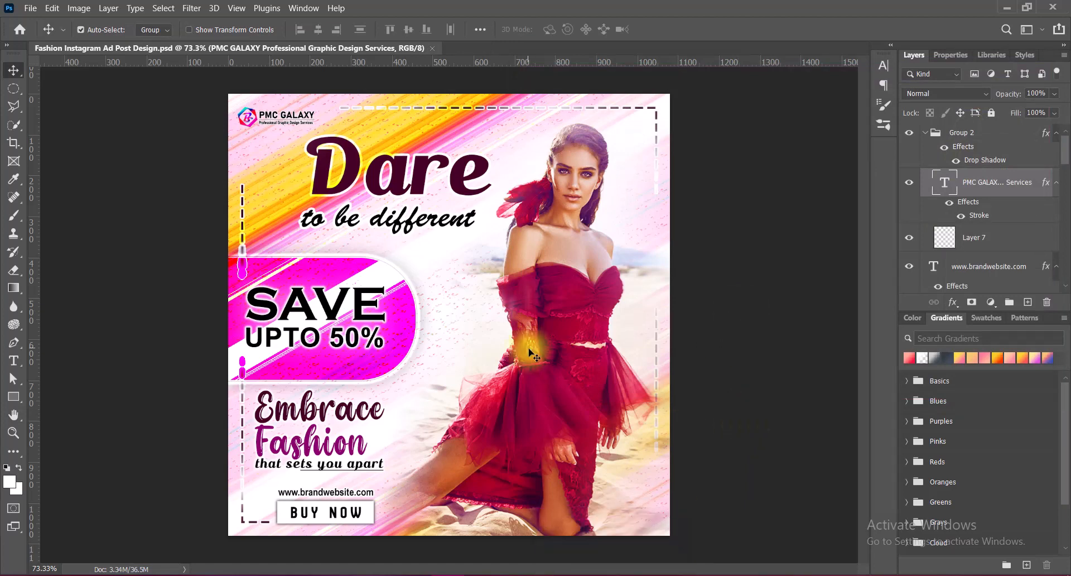
pyautogui.scroll(1, 530, 344)
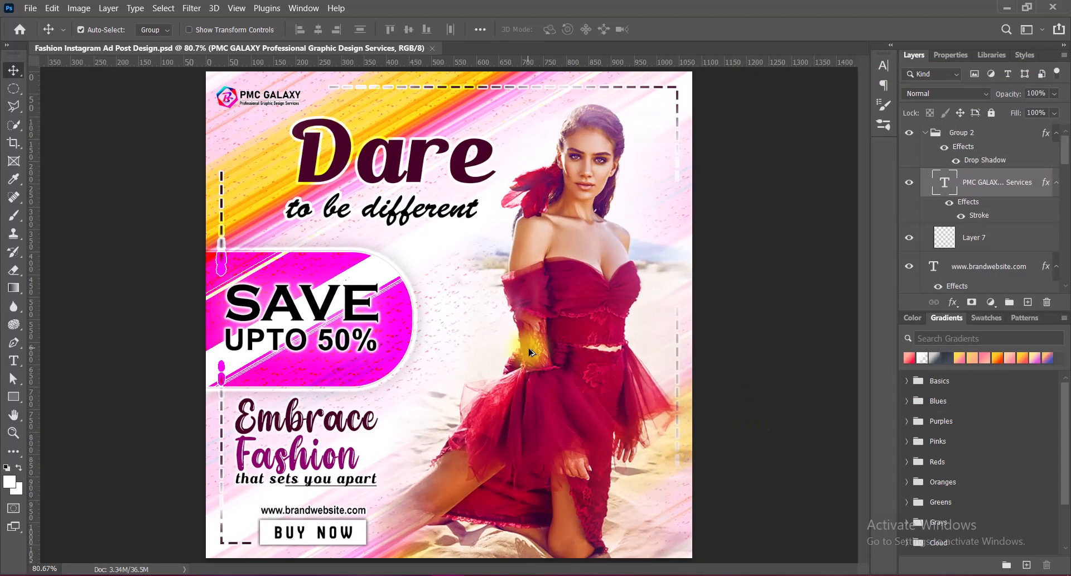
pyautogui.scroll(-1, 531, 354)
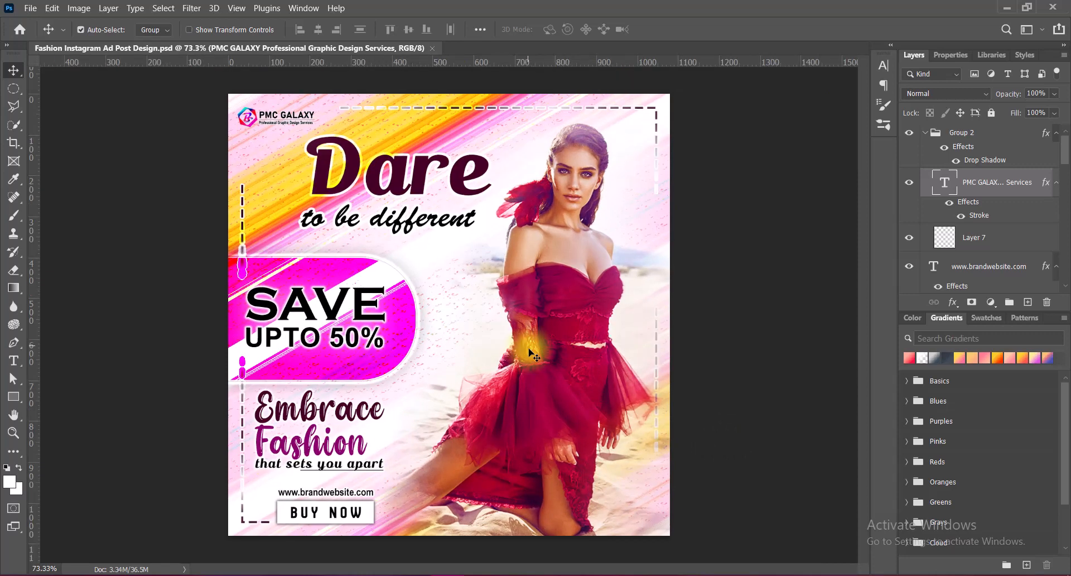
pyautogui.scroll(-1, 531, 353)
pyautogui.scroll(-1, 531, 352)
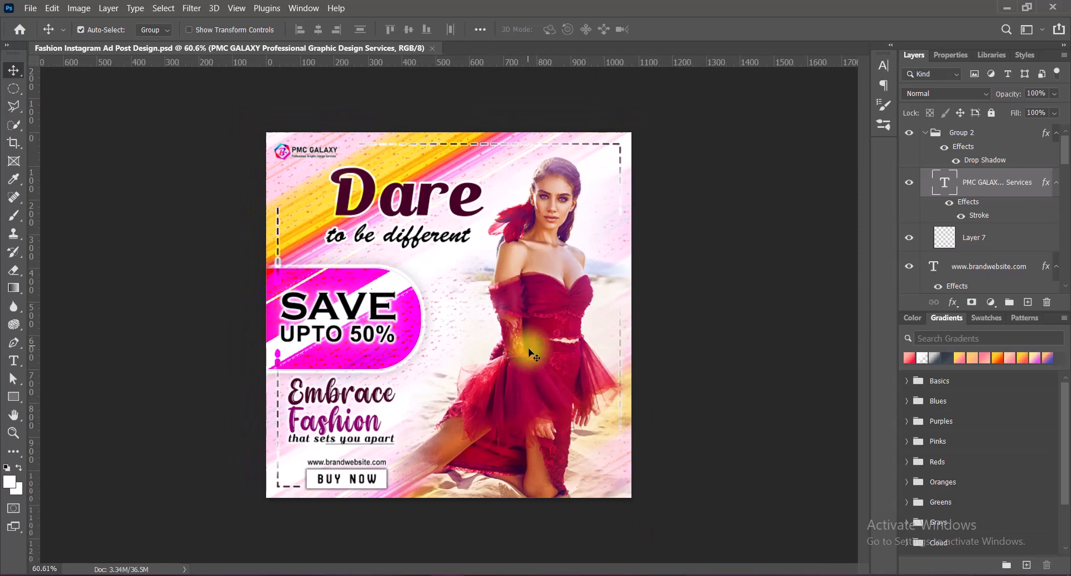
pyautogui.scroll(3, 530, 352)
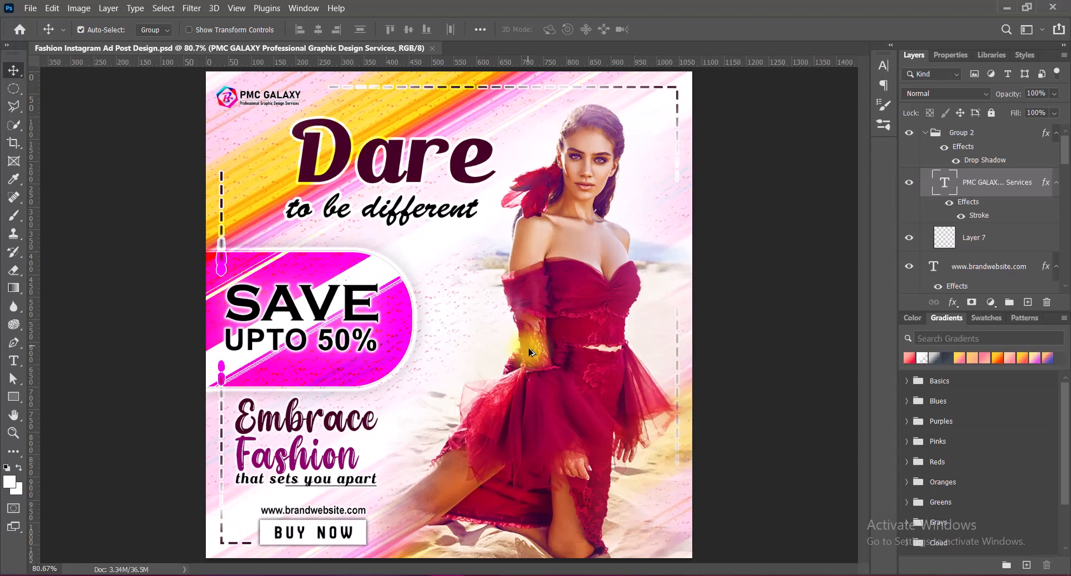
pyautogui.scroll(-1, 531, 352)
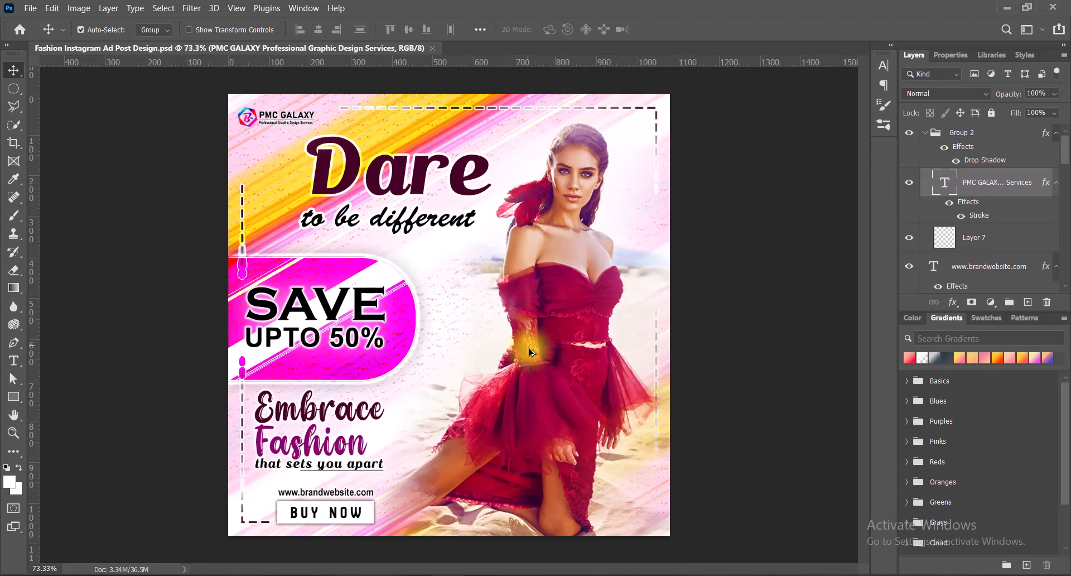